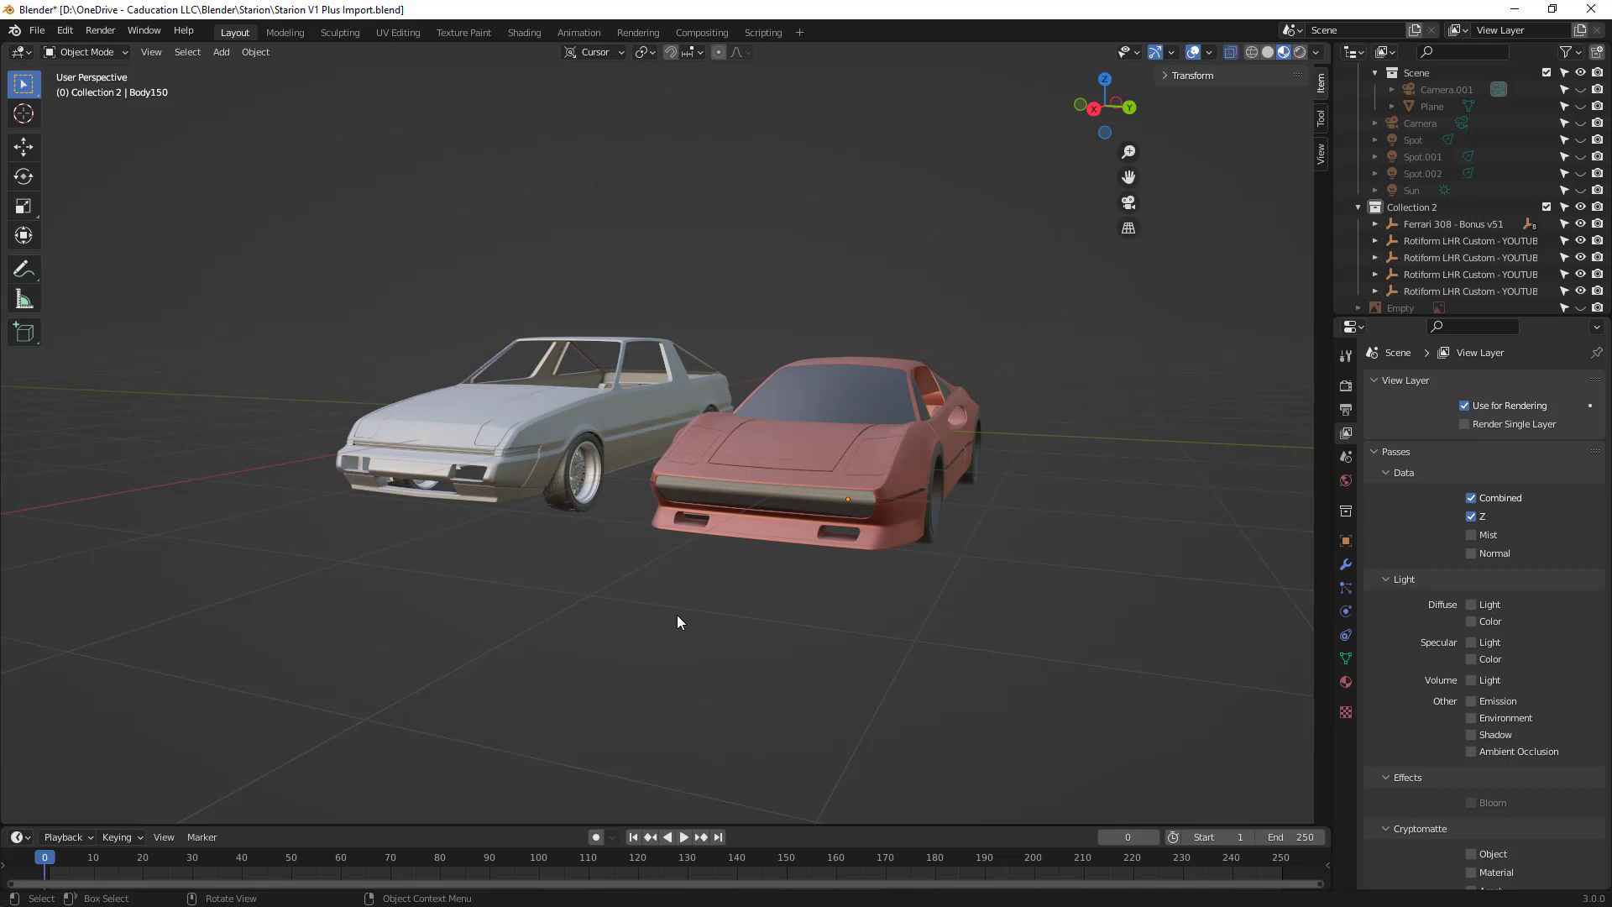
Step: Orbit to a raised angle showing the Starion and Ferrari 308 side by side
middle_click_drag(925, 606, 839, 622)
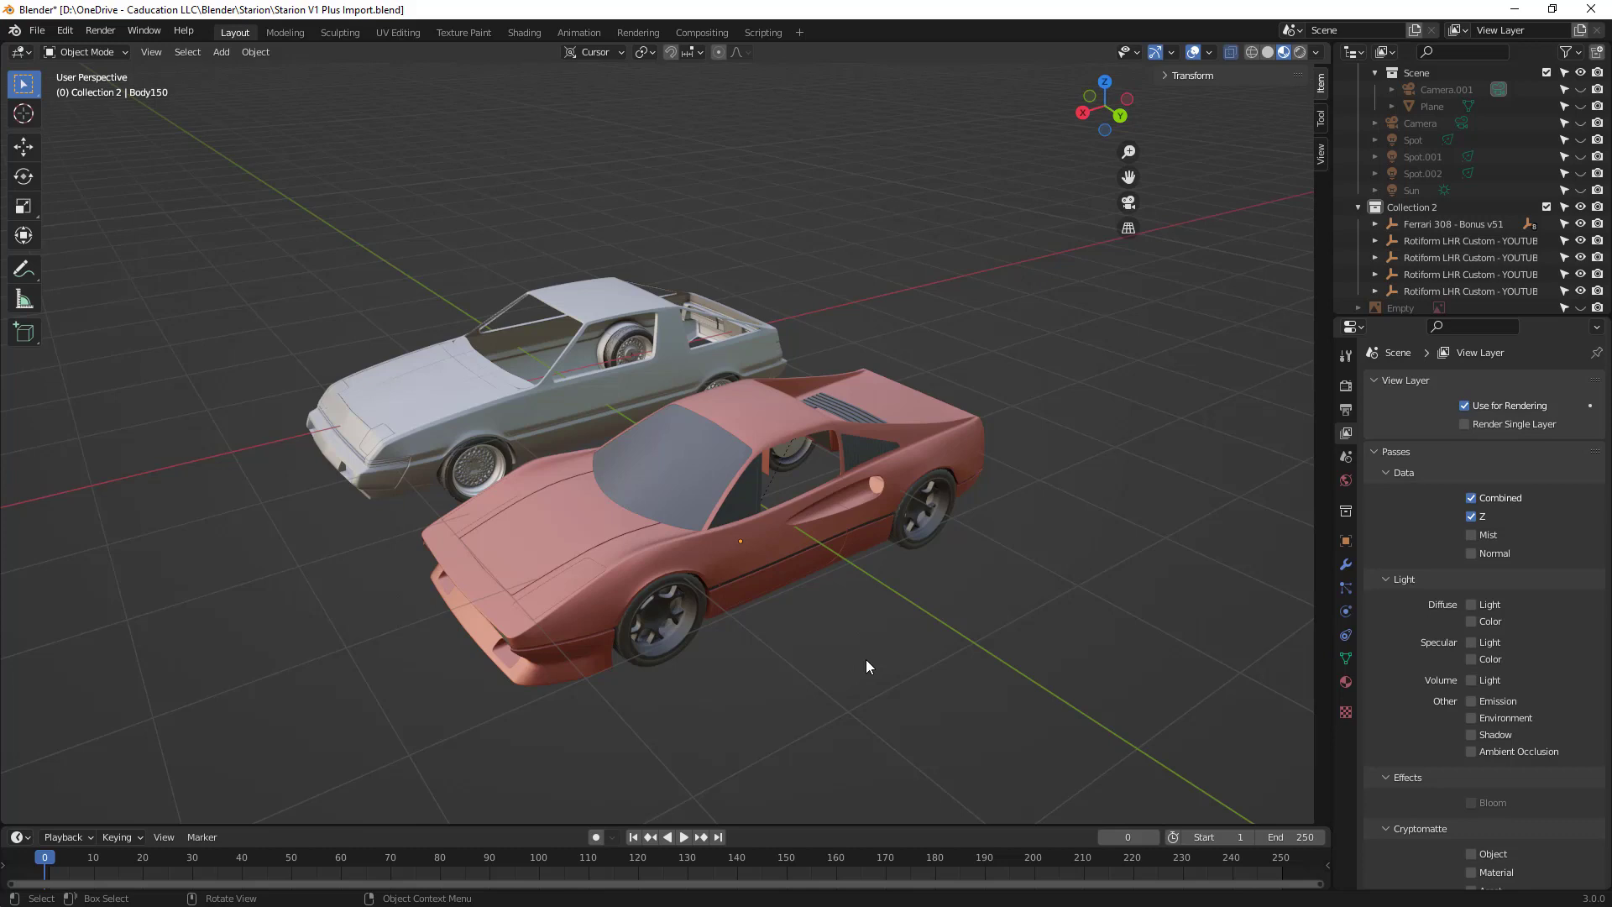
Step: View both cars head-on in Right Orthographic, zoom in, then orbit back to perspective
left_click(1084, 113)
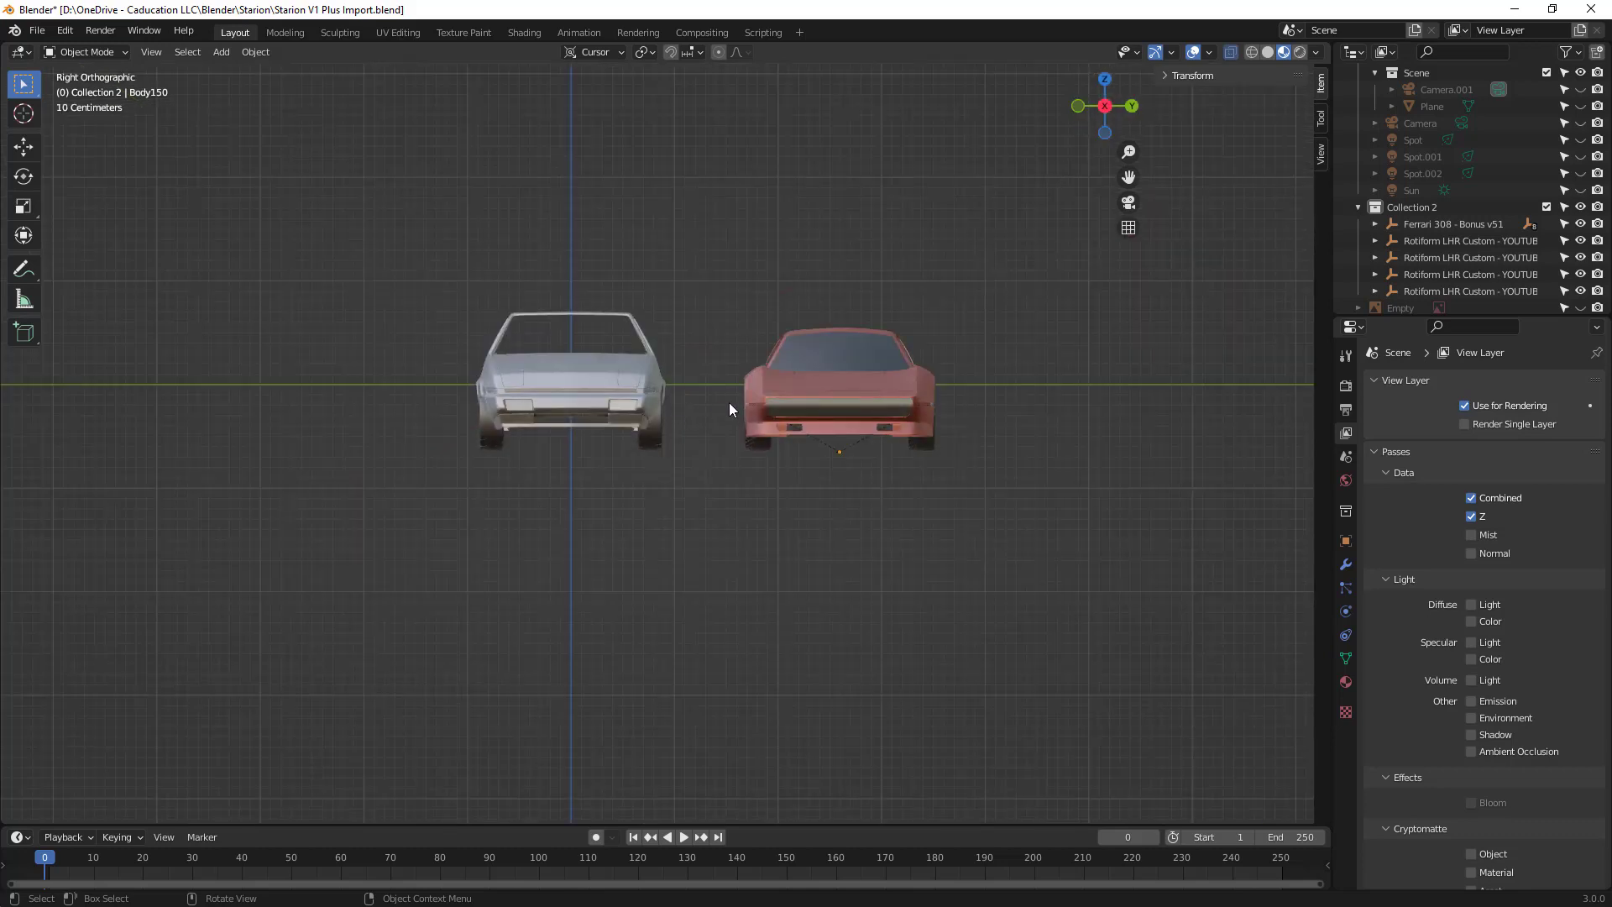
scroll(710, 395, "up", 5)
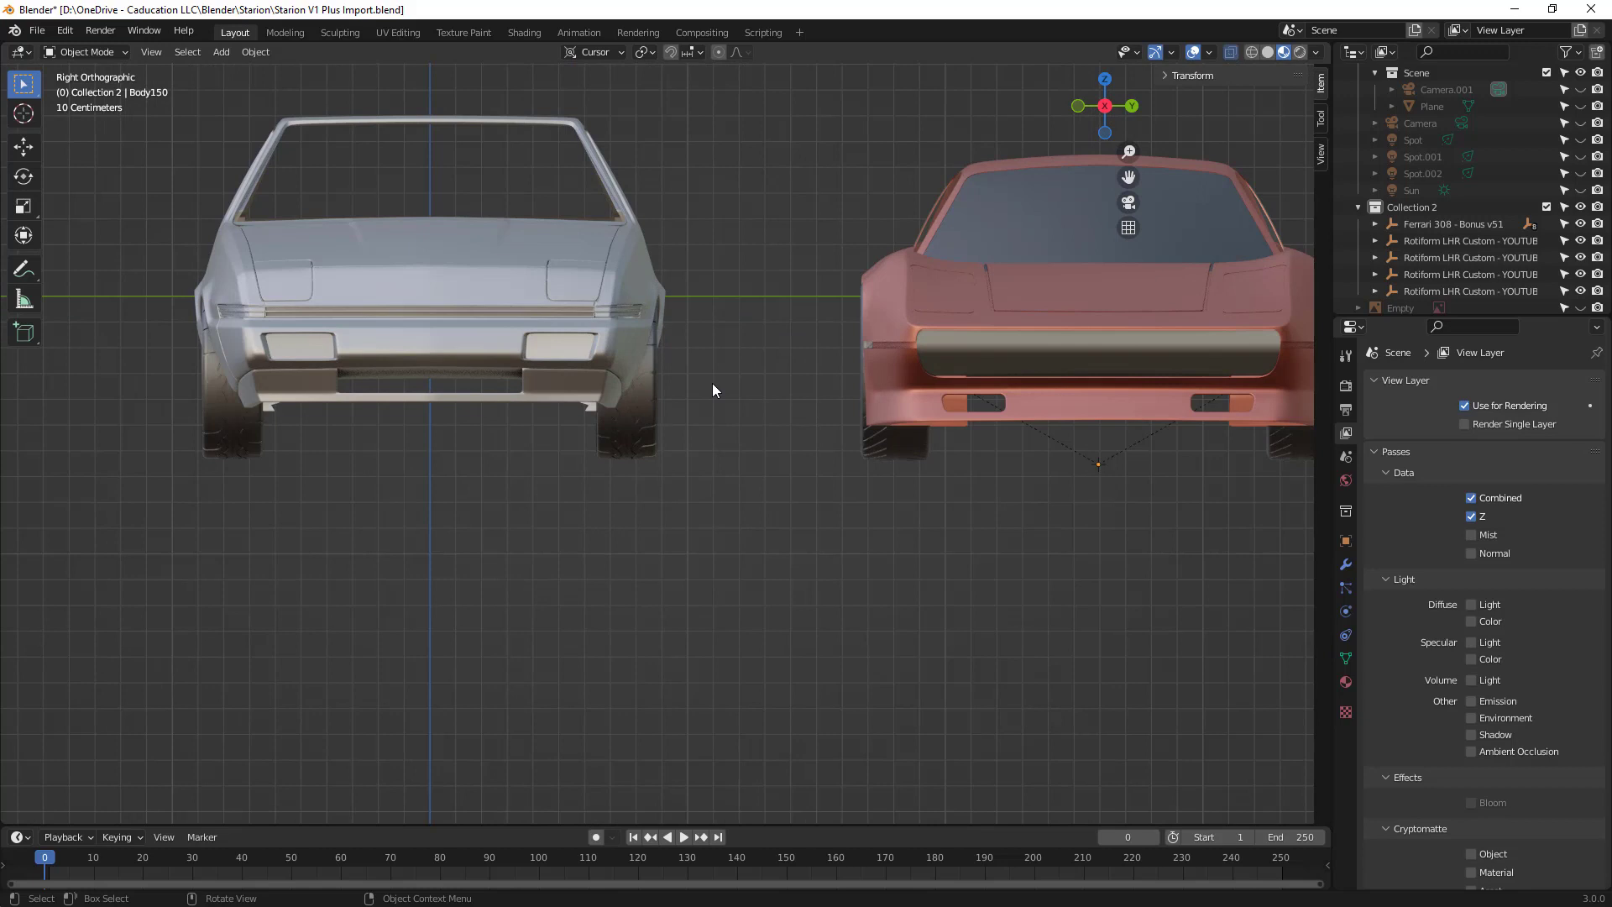
middle_click_drag(712, 385, 679, 417)
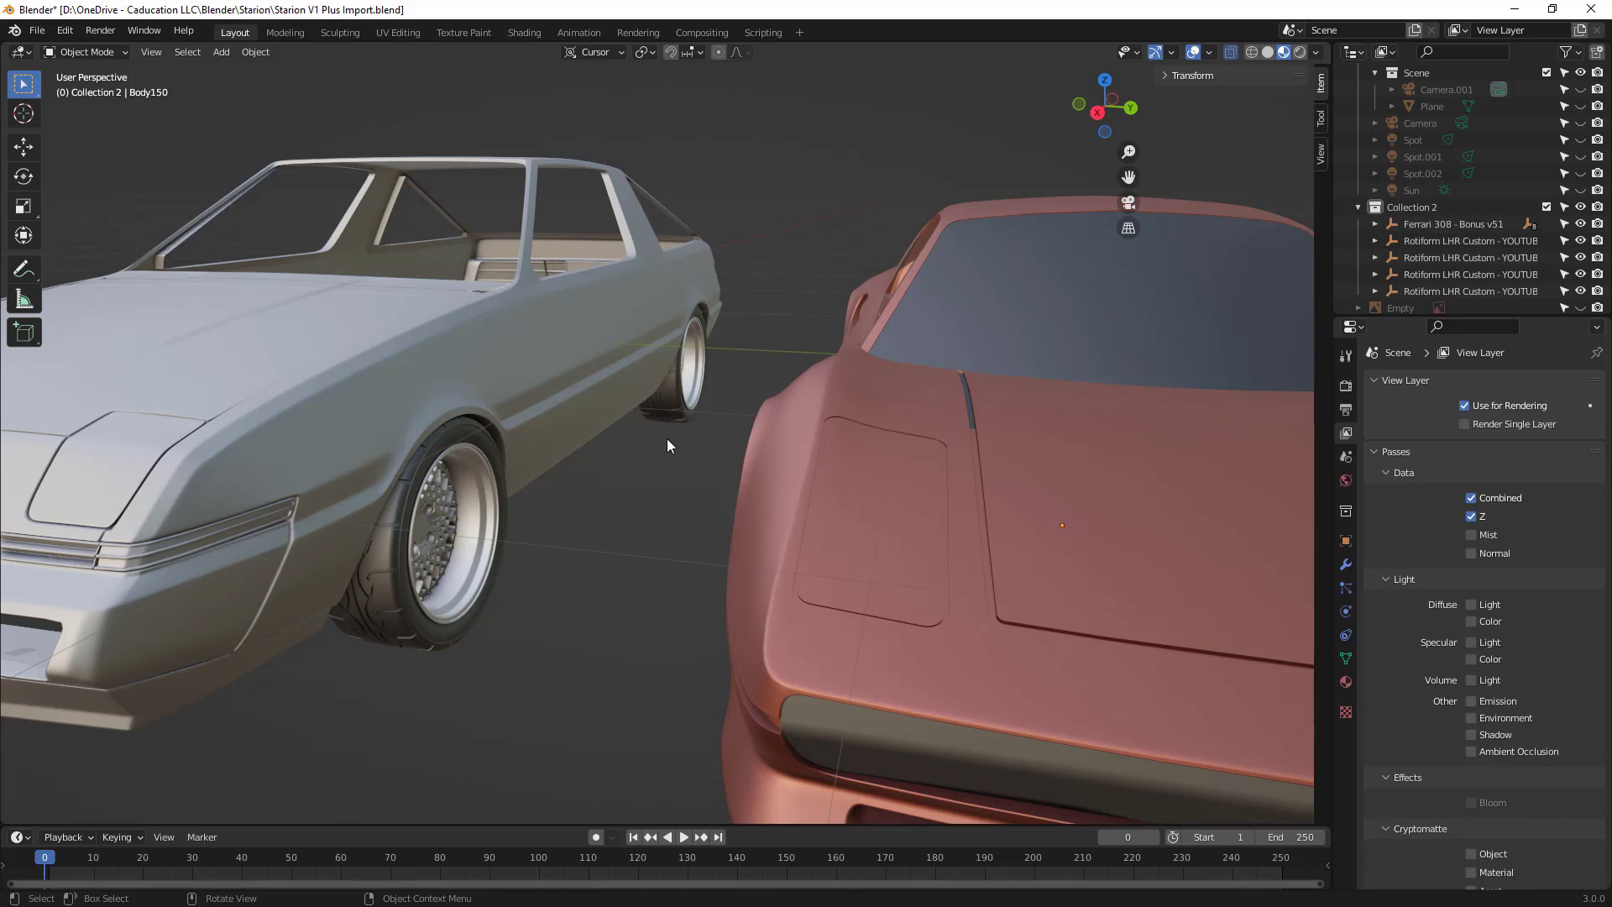
scroll(667, 438, "down", 2)
left_click(583, 355)
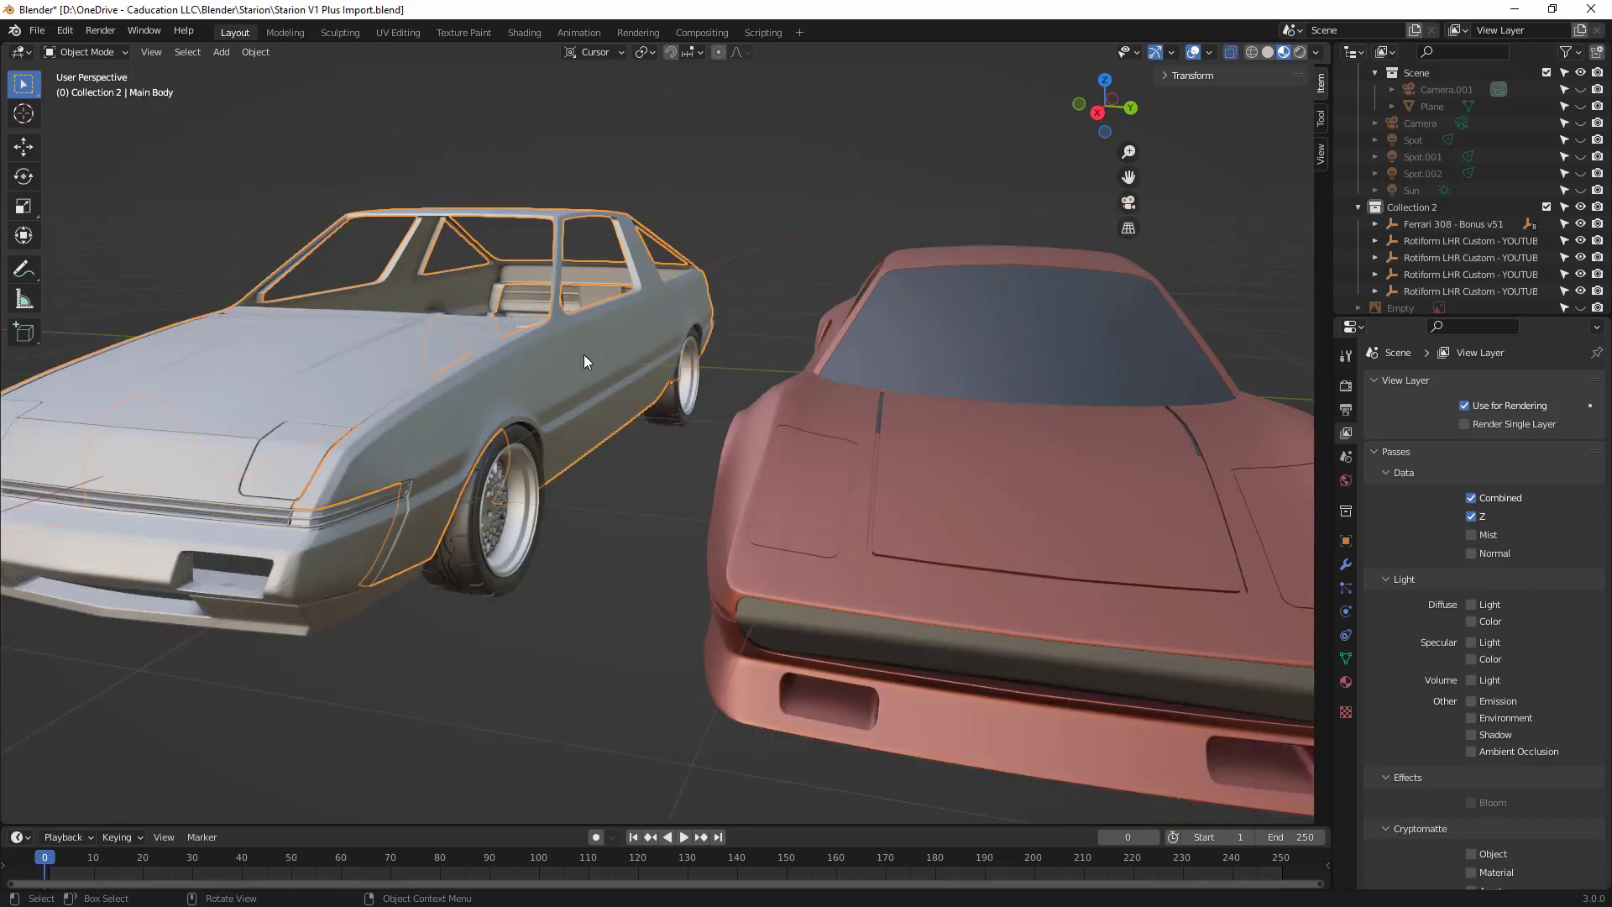
key("Tab")
scroll(446, 418, "up", 2)
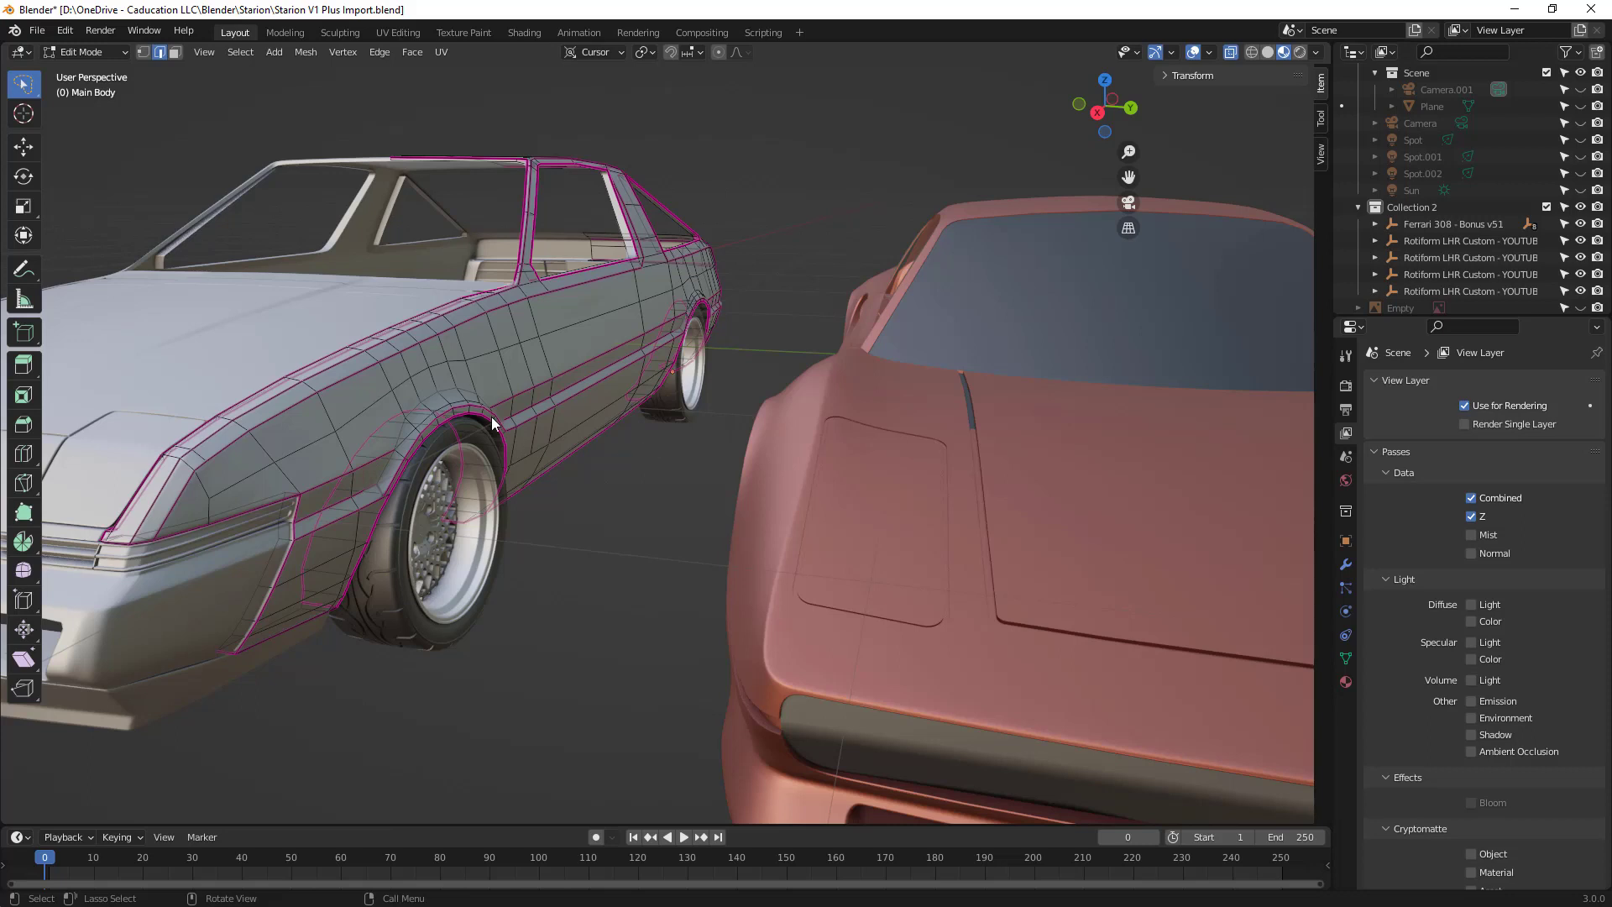
key("Tab")
middle_click_drag(421, 366, 622, 363)
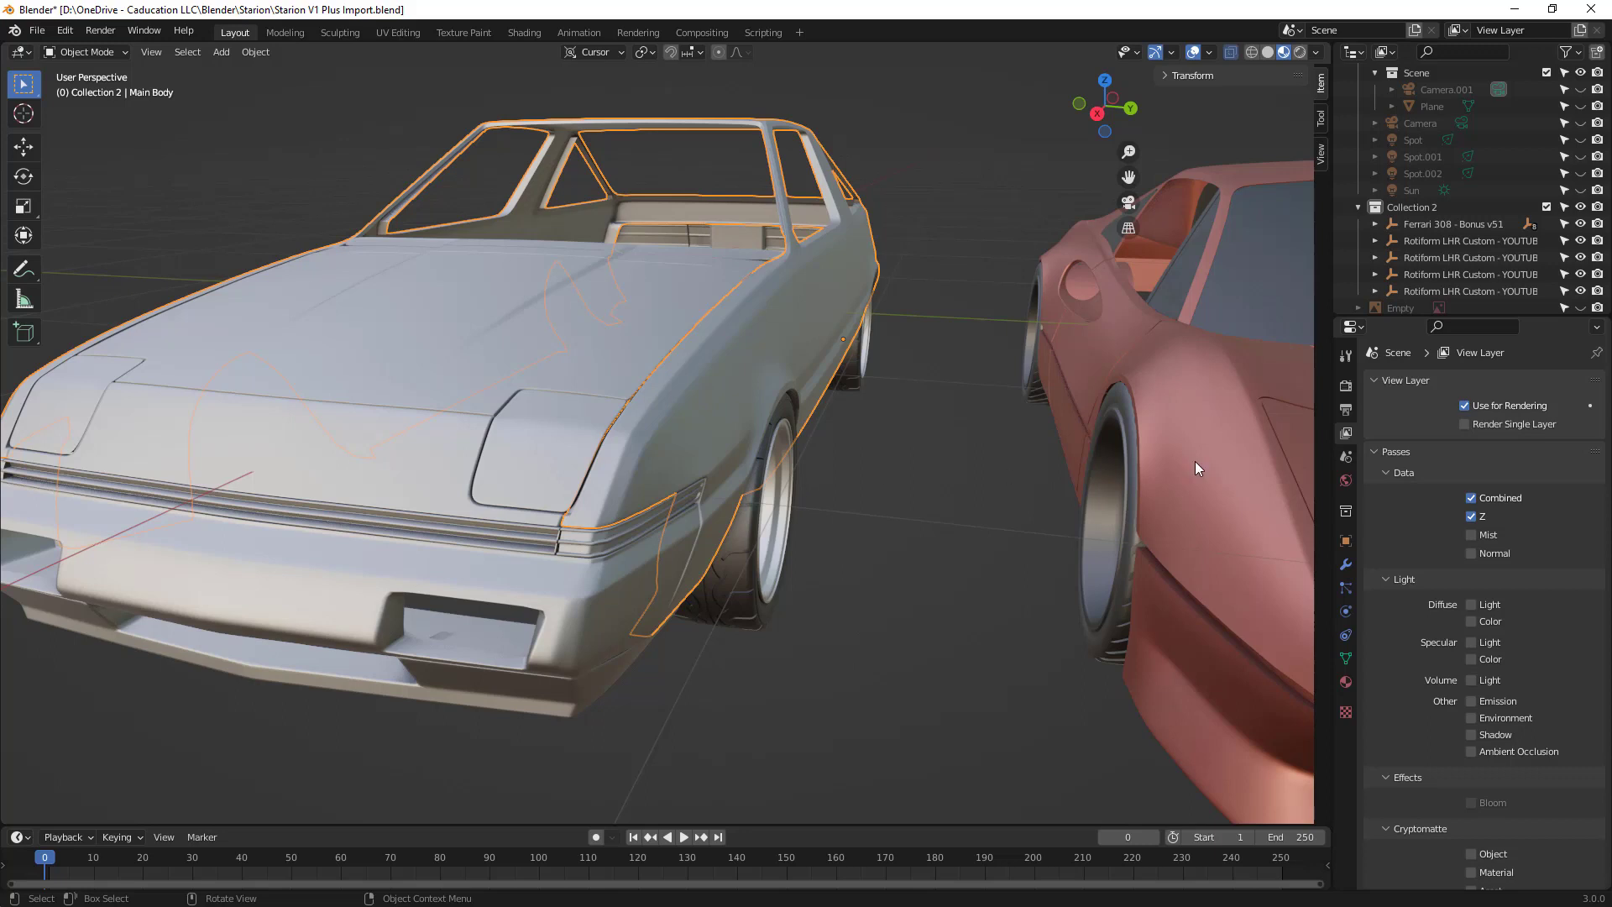
Step: Show the Main Body's modifier settings and switch the viewport to wireframe shading
left_click(1346, 564)
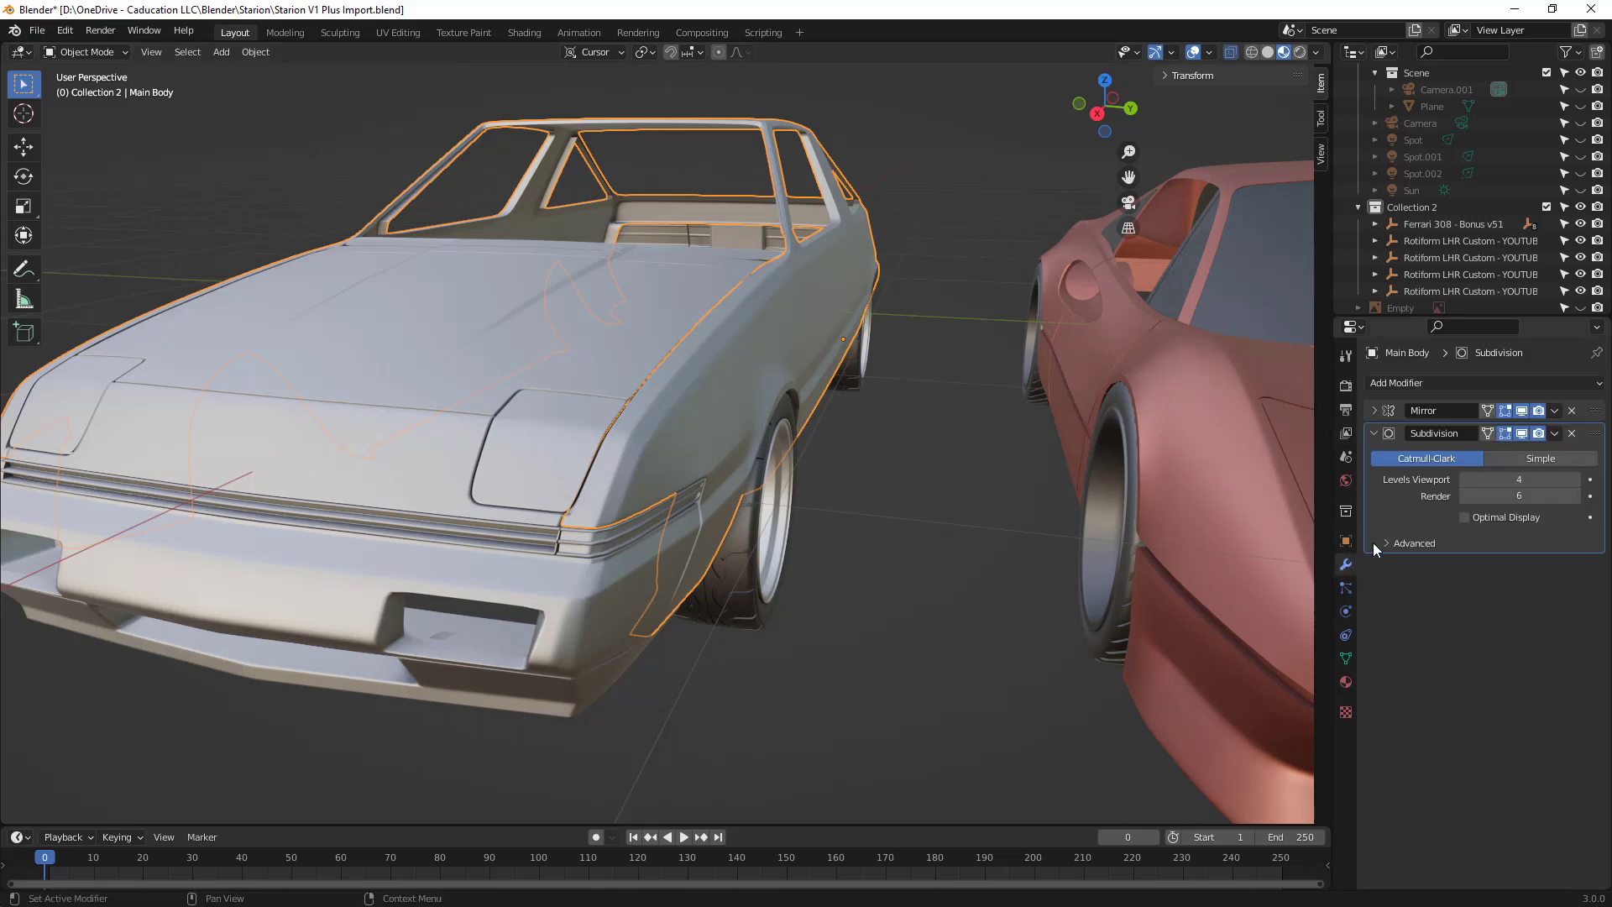
left_click(1516, 479)
key("Escape")
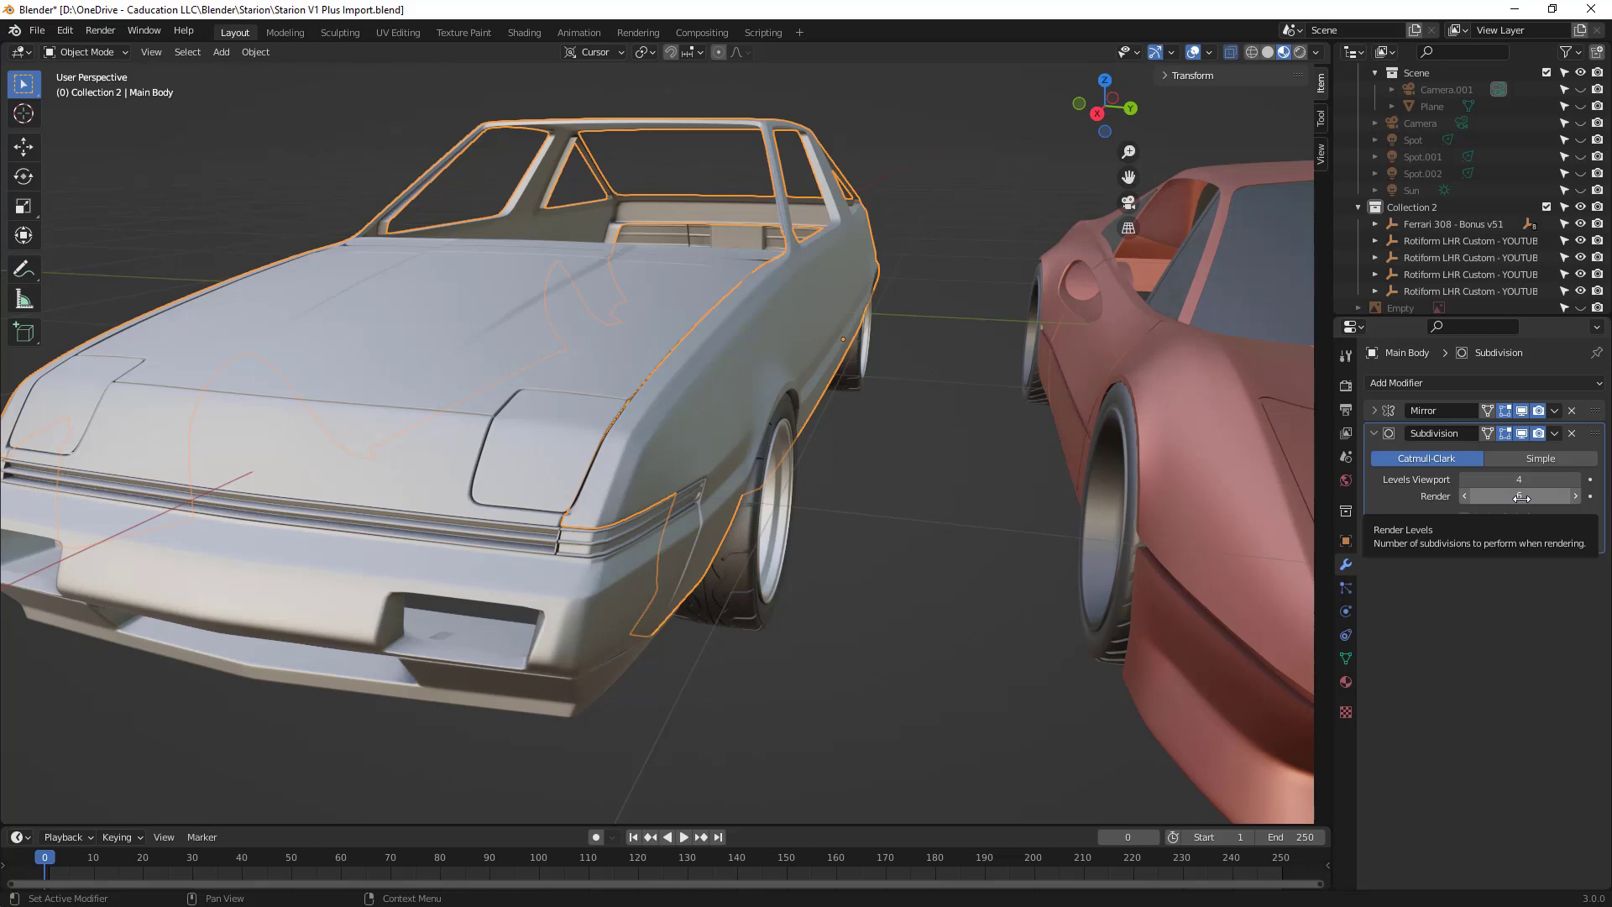
left_click(1251, 52)
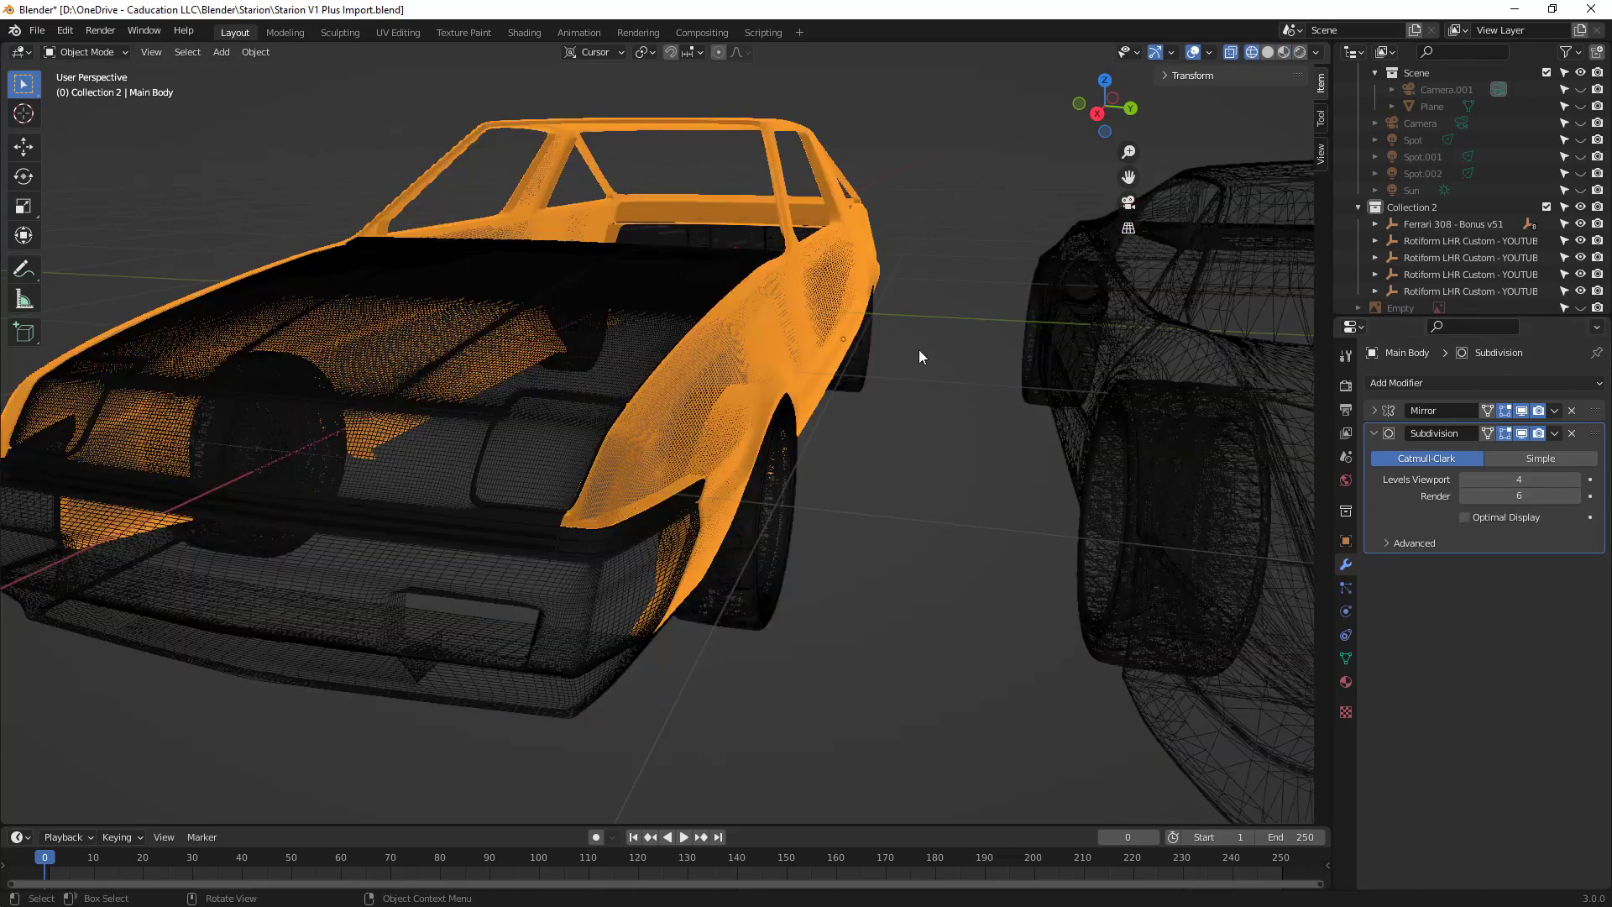
mouse_move(913, 352)
middle_mouse_down()
mouse_move(784, 340)
mouse_move(755, 384)
middle_mouse_up()
scroll(458, 634, "up", 6)
scroll(463, 633, "down", 3)
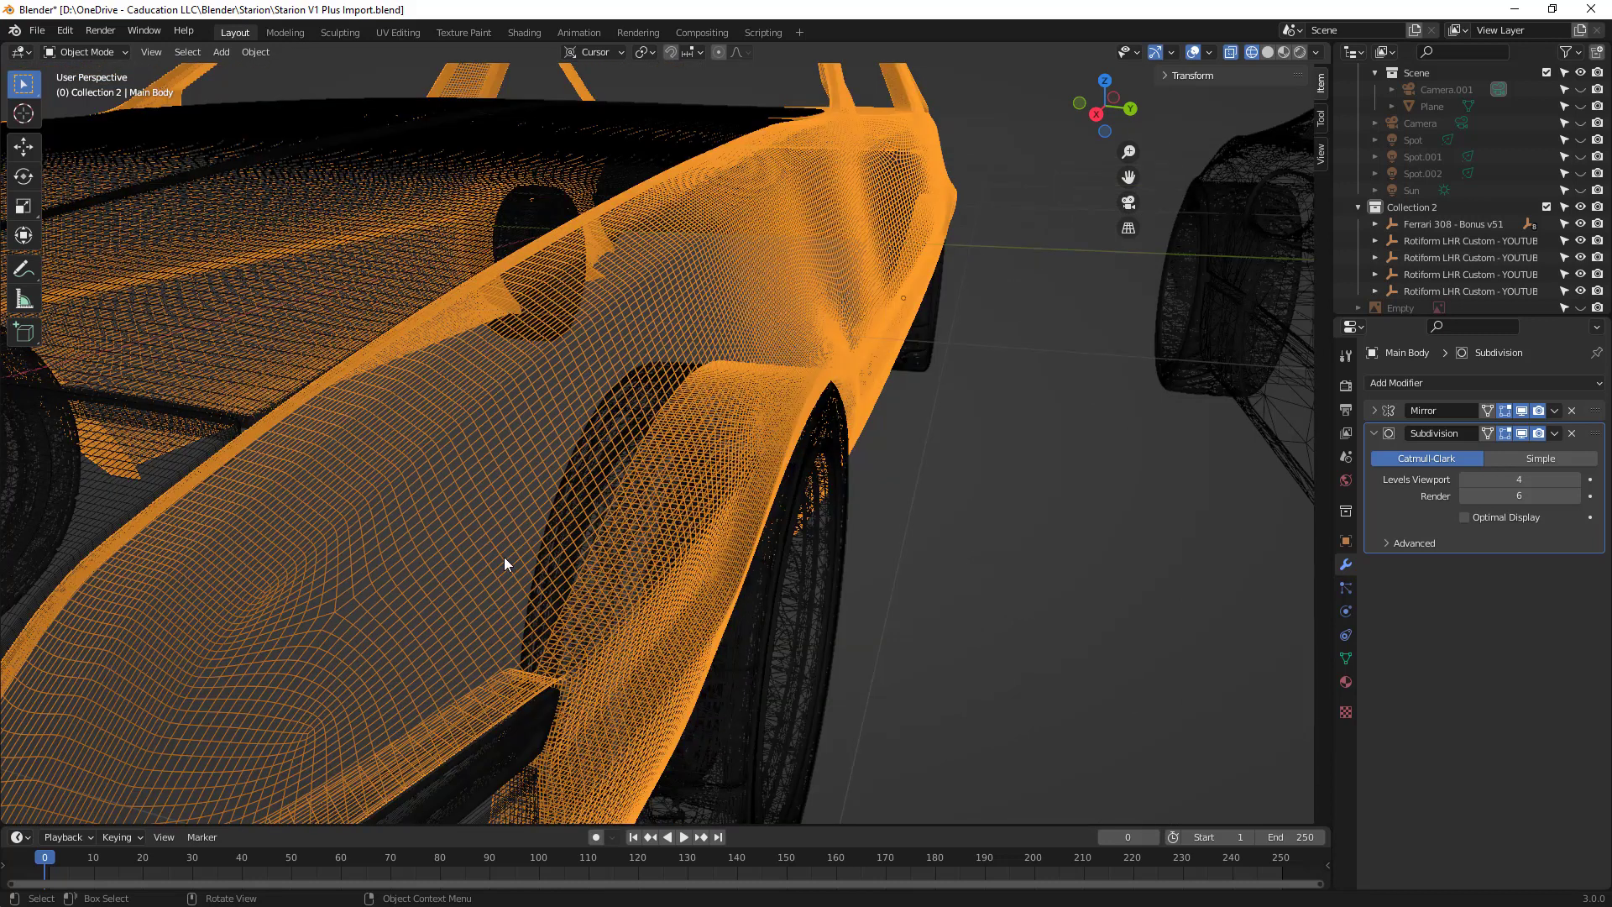
Step: Lower the Subdivision Levels Viewport from 4 down to 1
left_click(1466, 480)
left_click(1466, 481)
left_click(1466, 480)
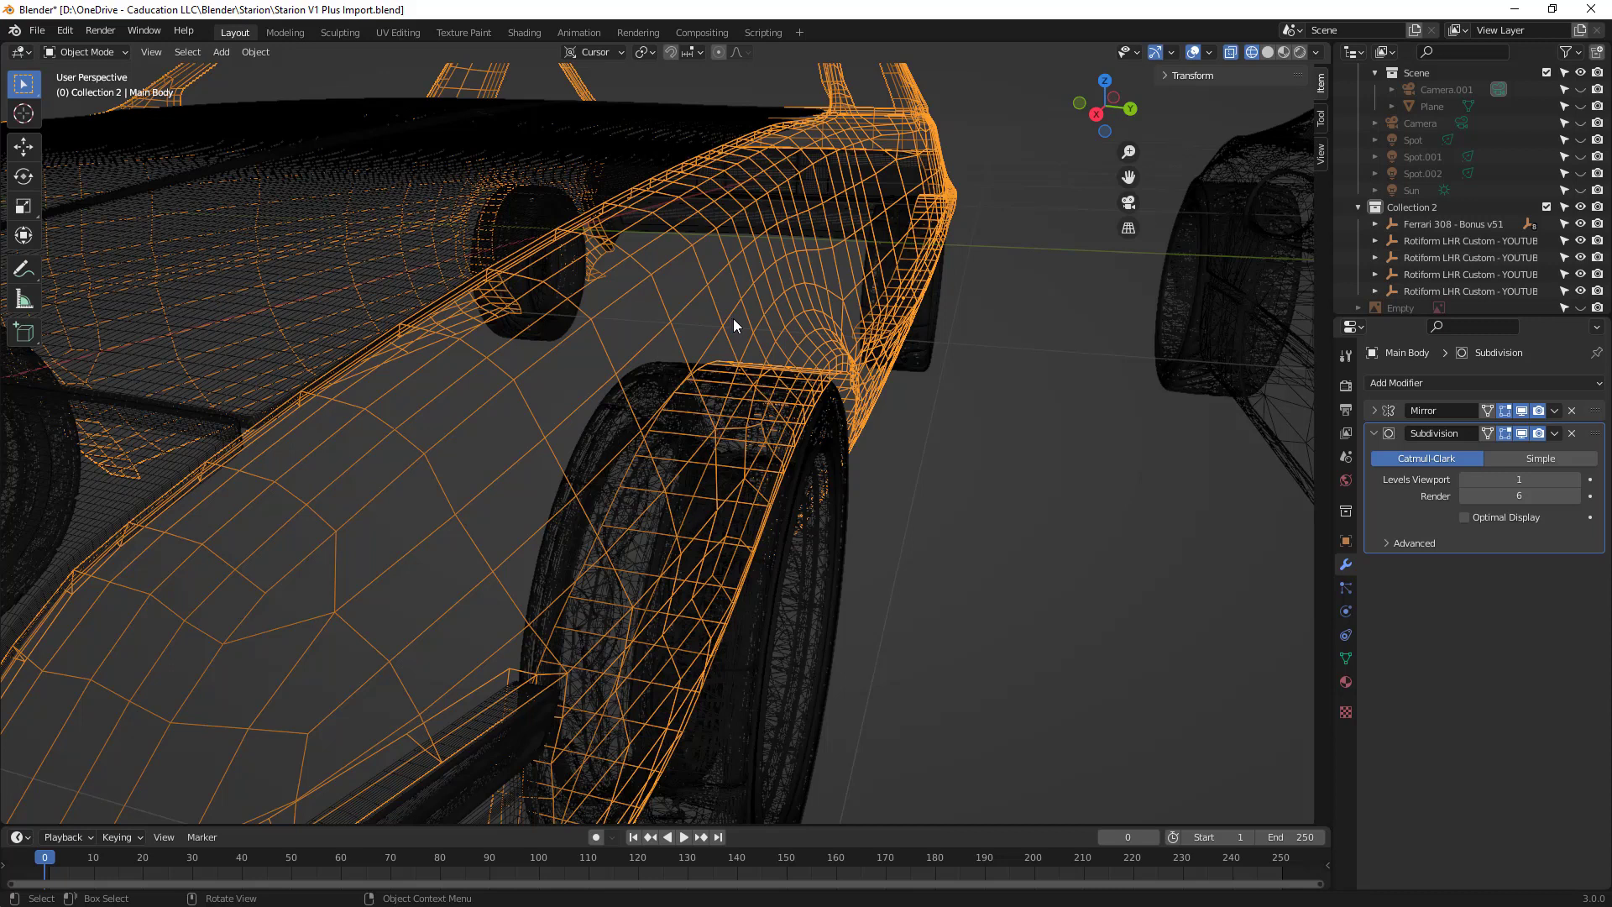
Step: Return to opaque solid shading, zoom toward the Starion's side, and enter Edit Mode on Main Body
key("shift+z")
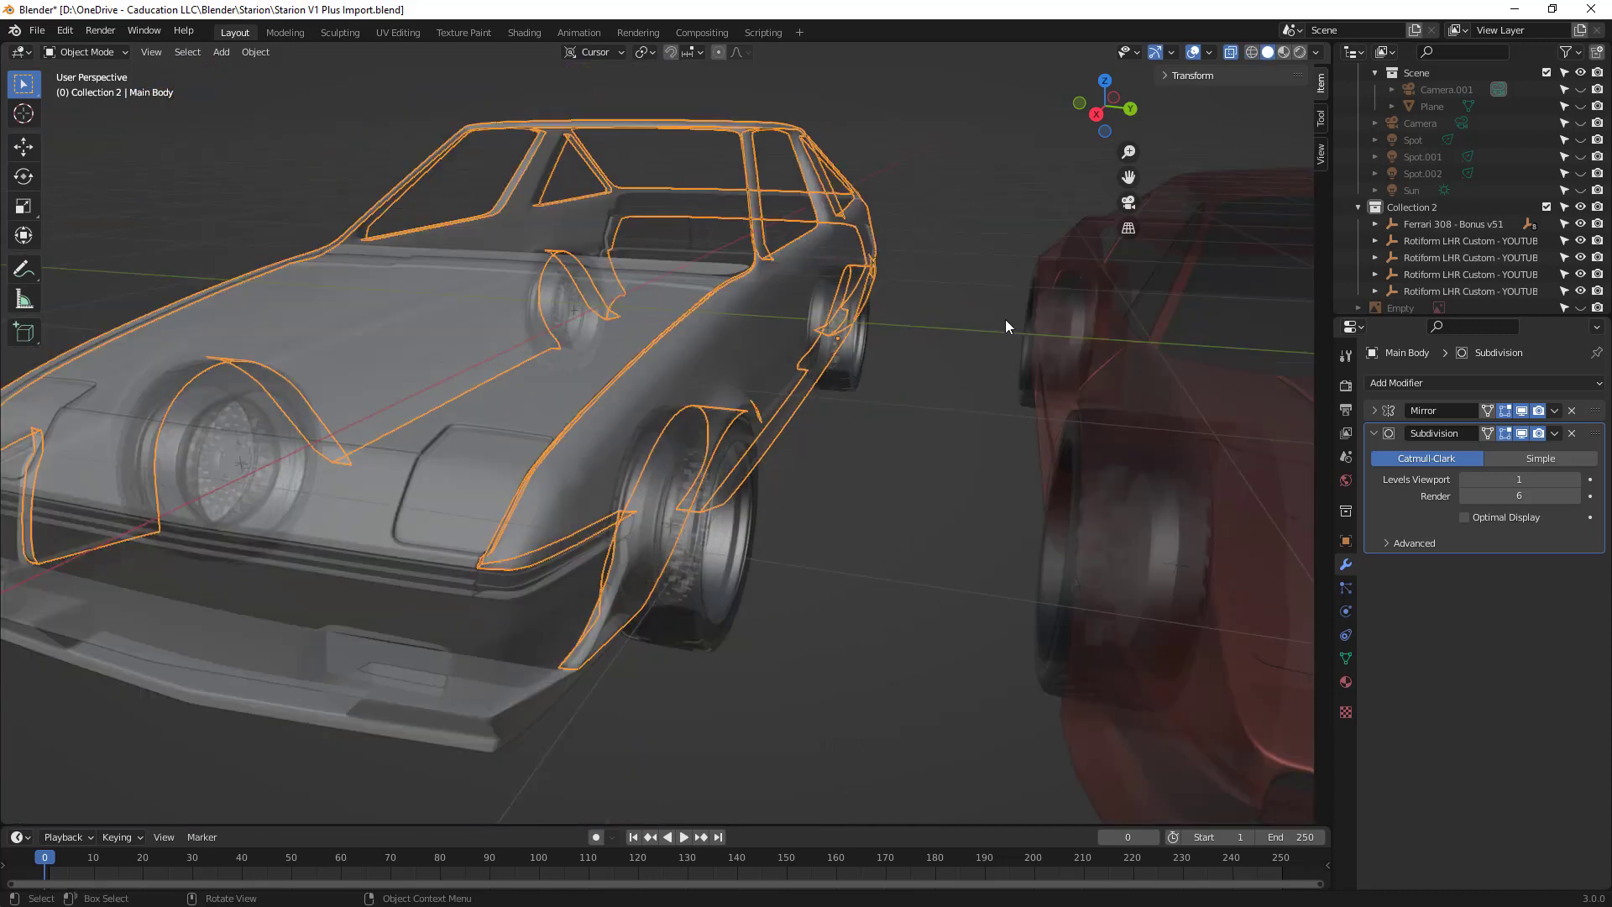
left_click(1237, 51)
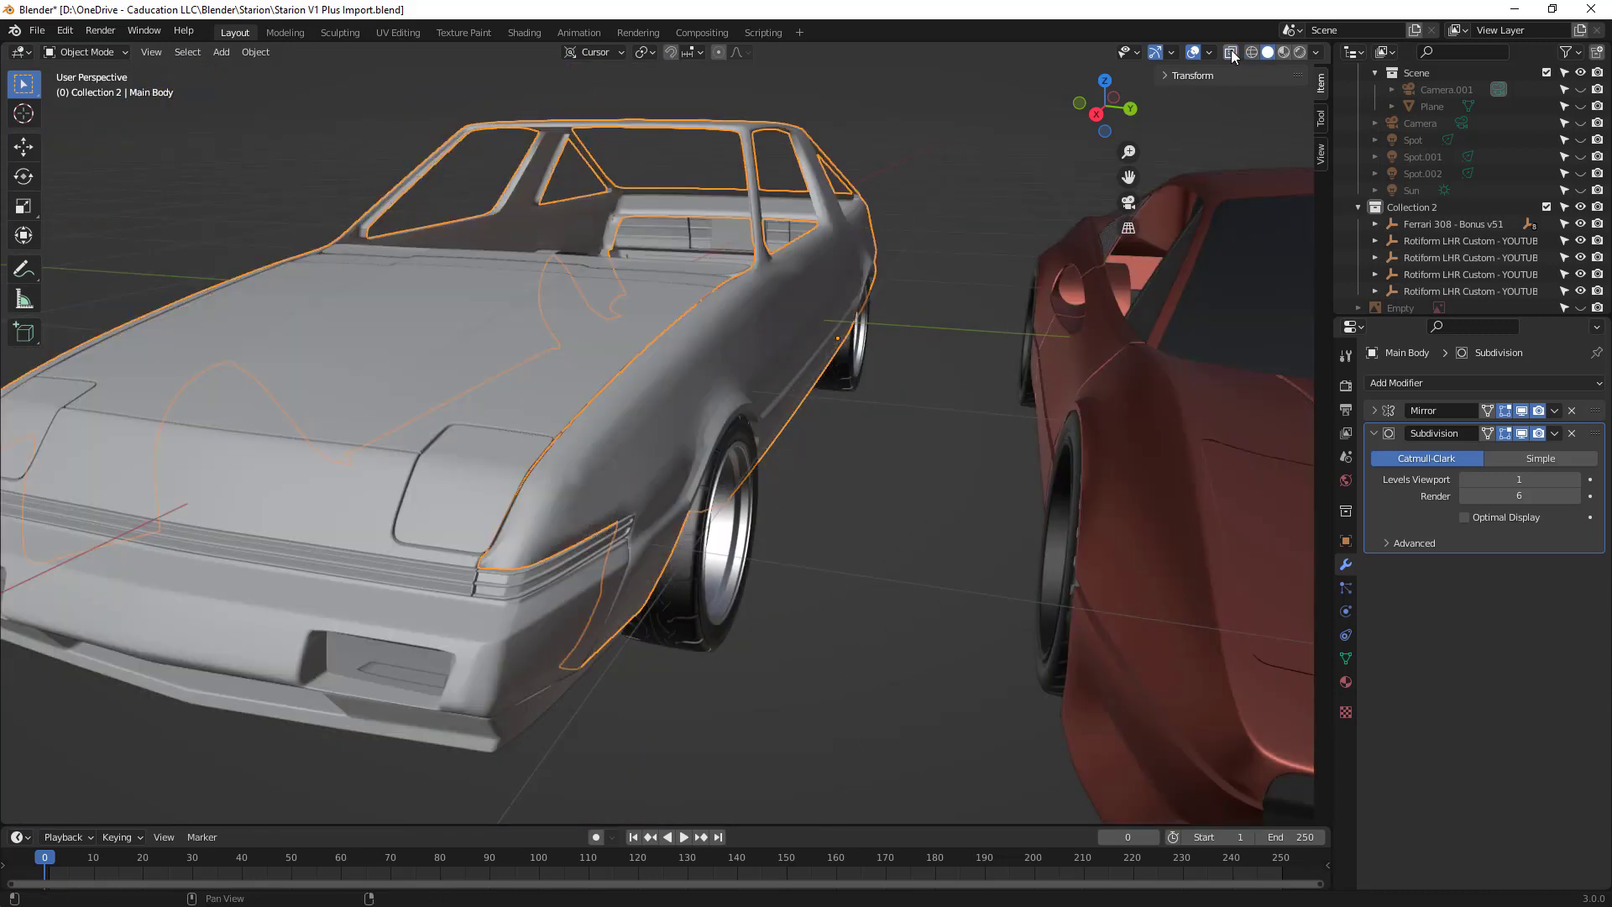
middle_click_drag(727, 416, 666, 435)
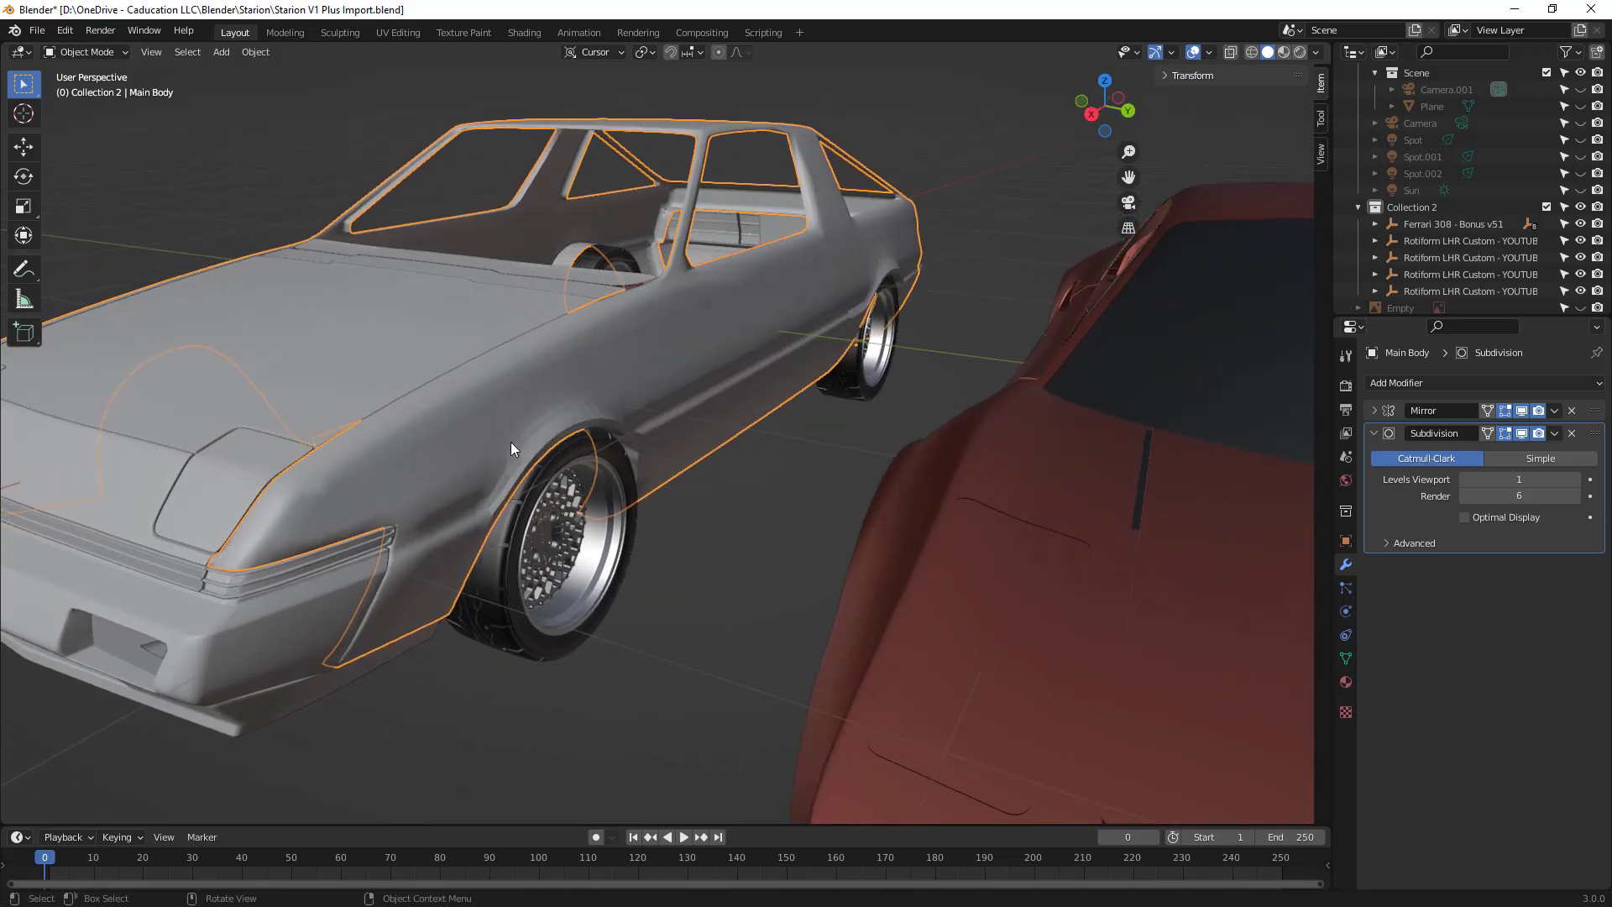
scroll(510, 442, "up", 2)
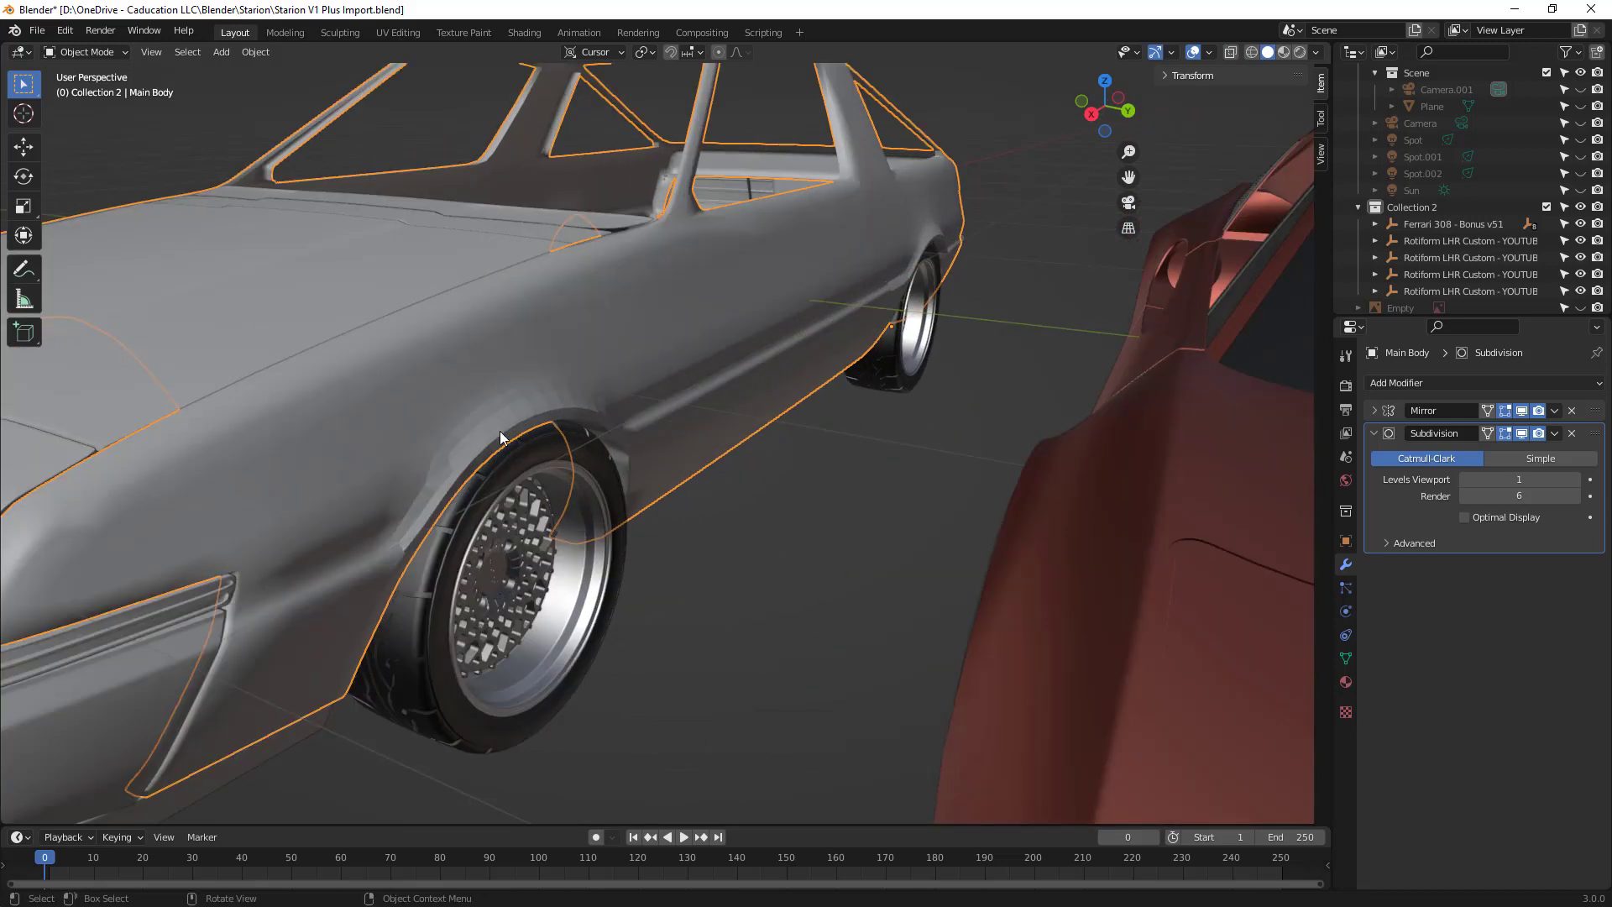
key("Tab")
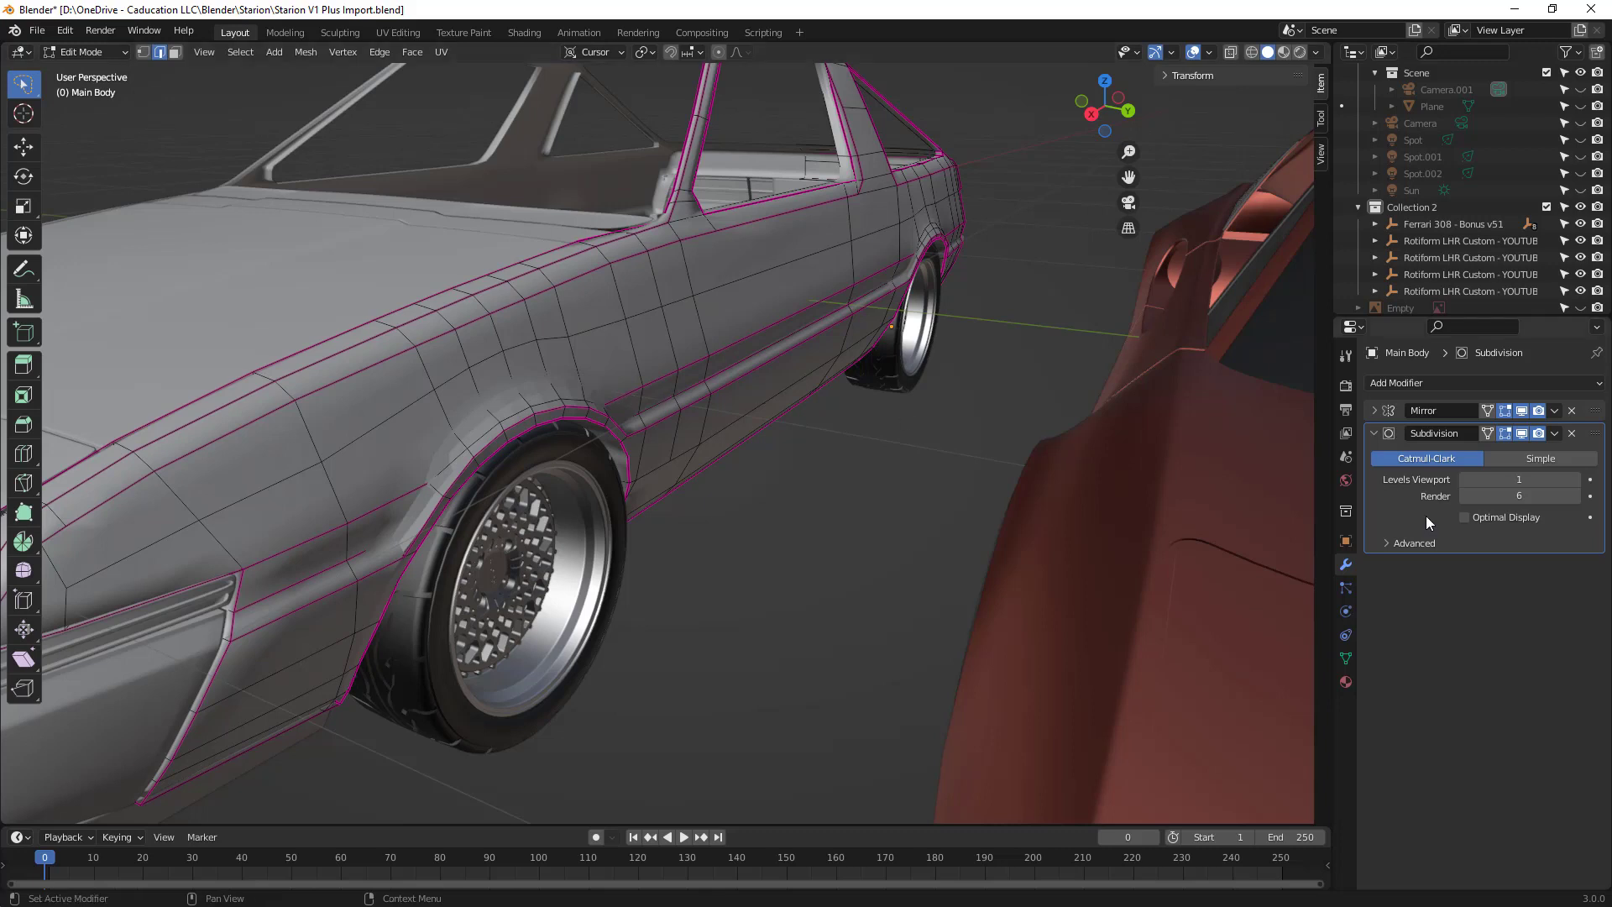
Step: Raise Levels Viewport from 1 to 4, switch to wireframe, and return to Object Mode
left_click(1574, 480)
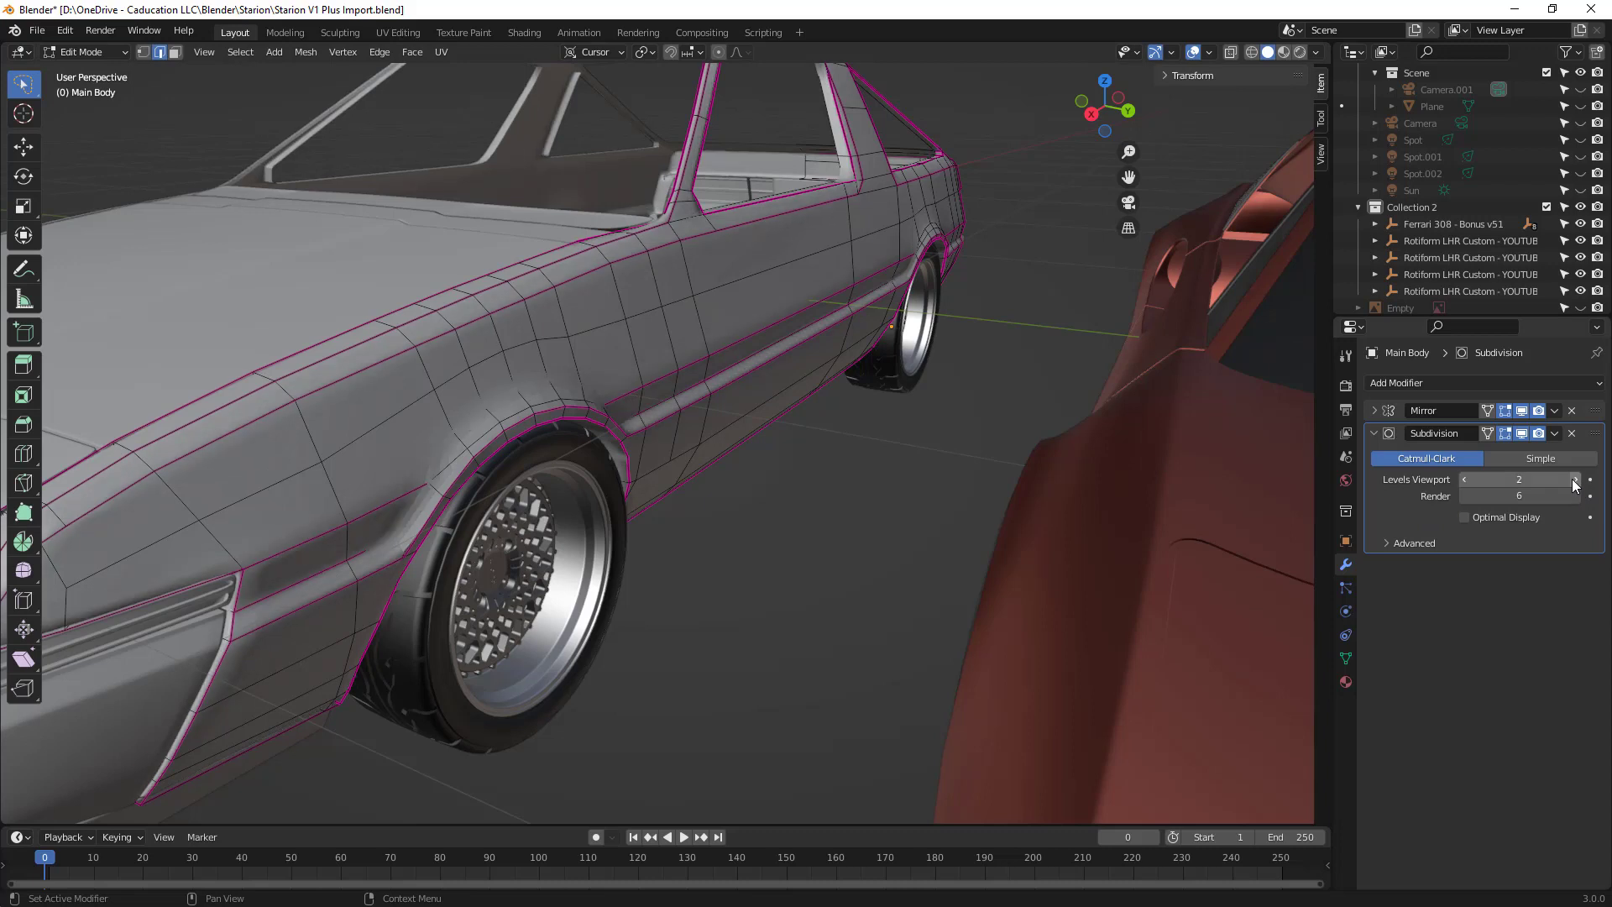
left_click(1574, 481)
left_click(1574, 480)
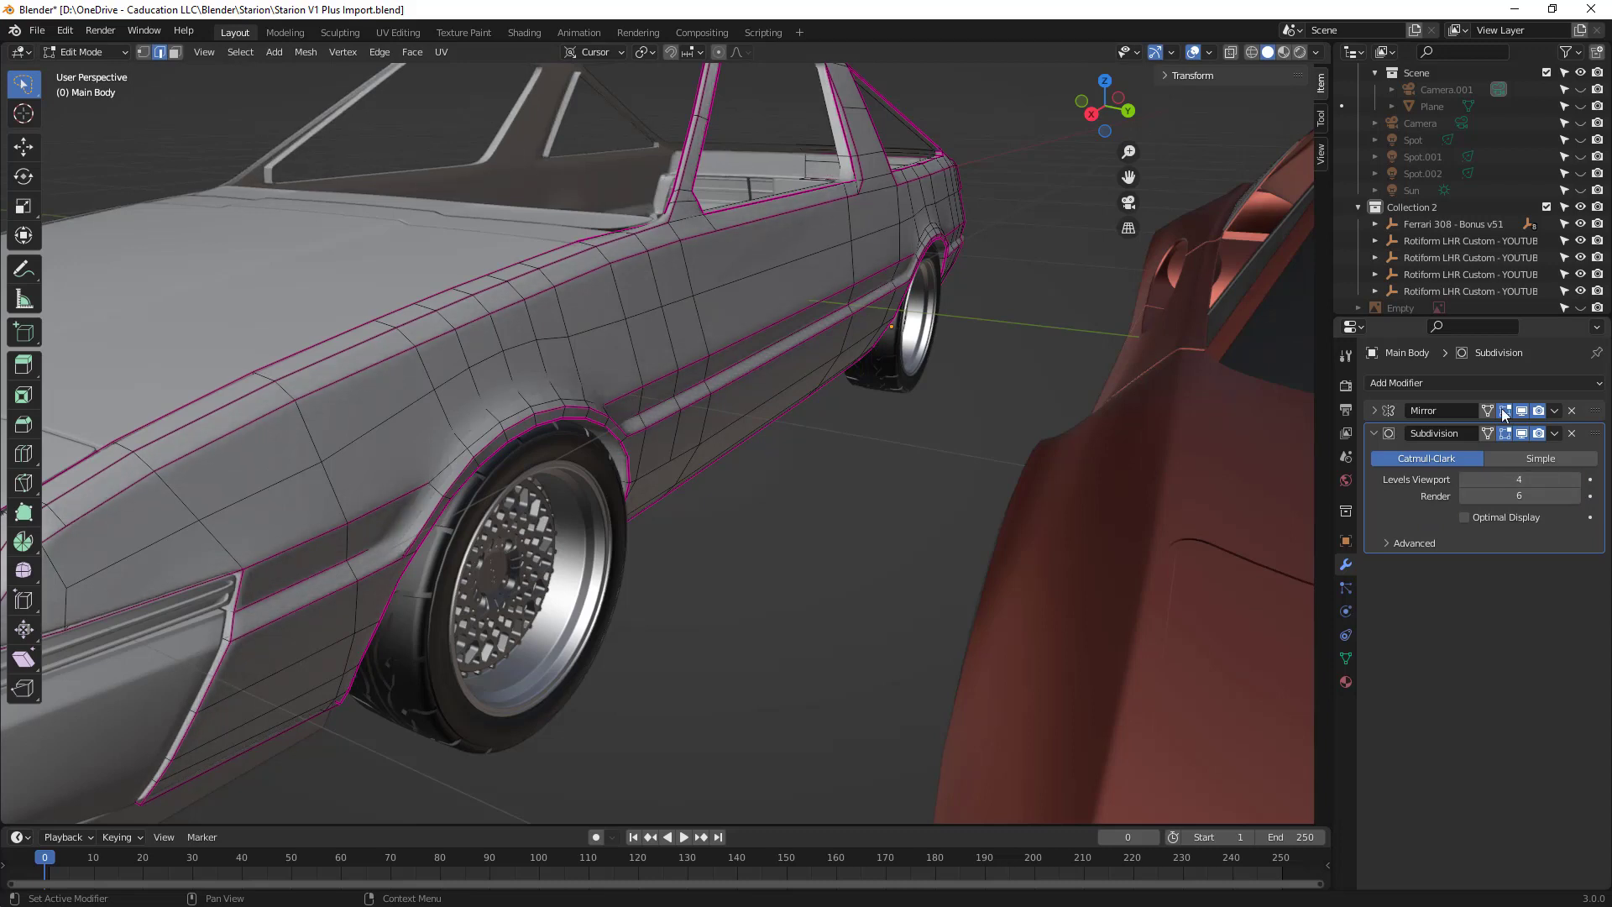
left_click(1253, 52)
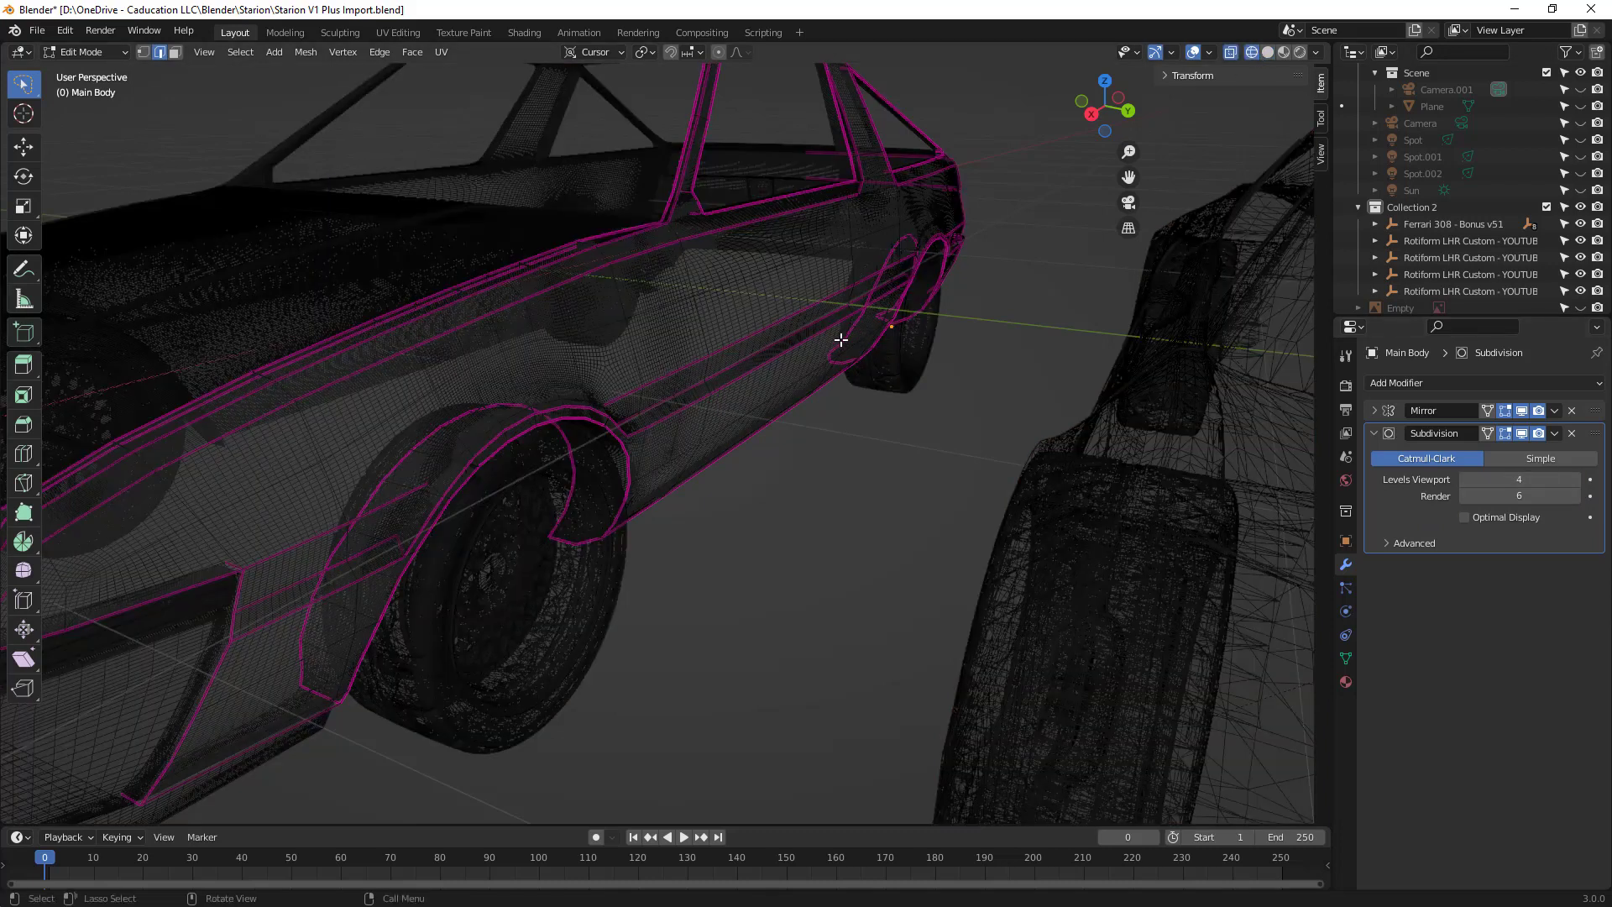
left_click(705, 336)
key("Tab")
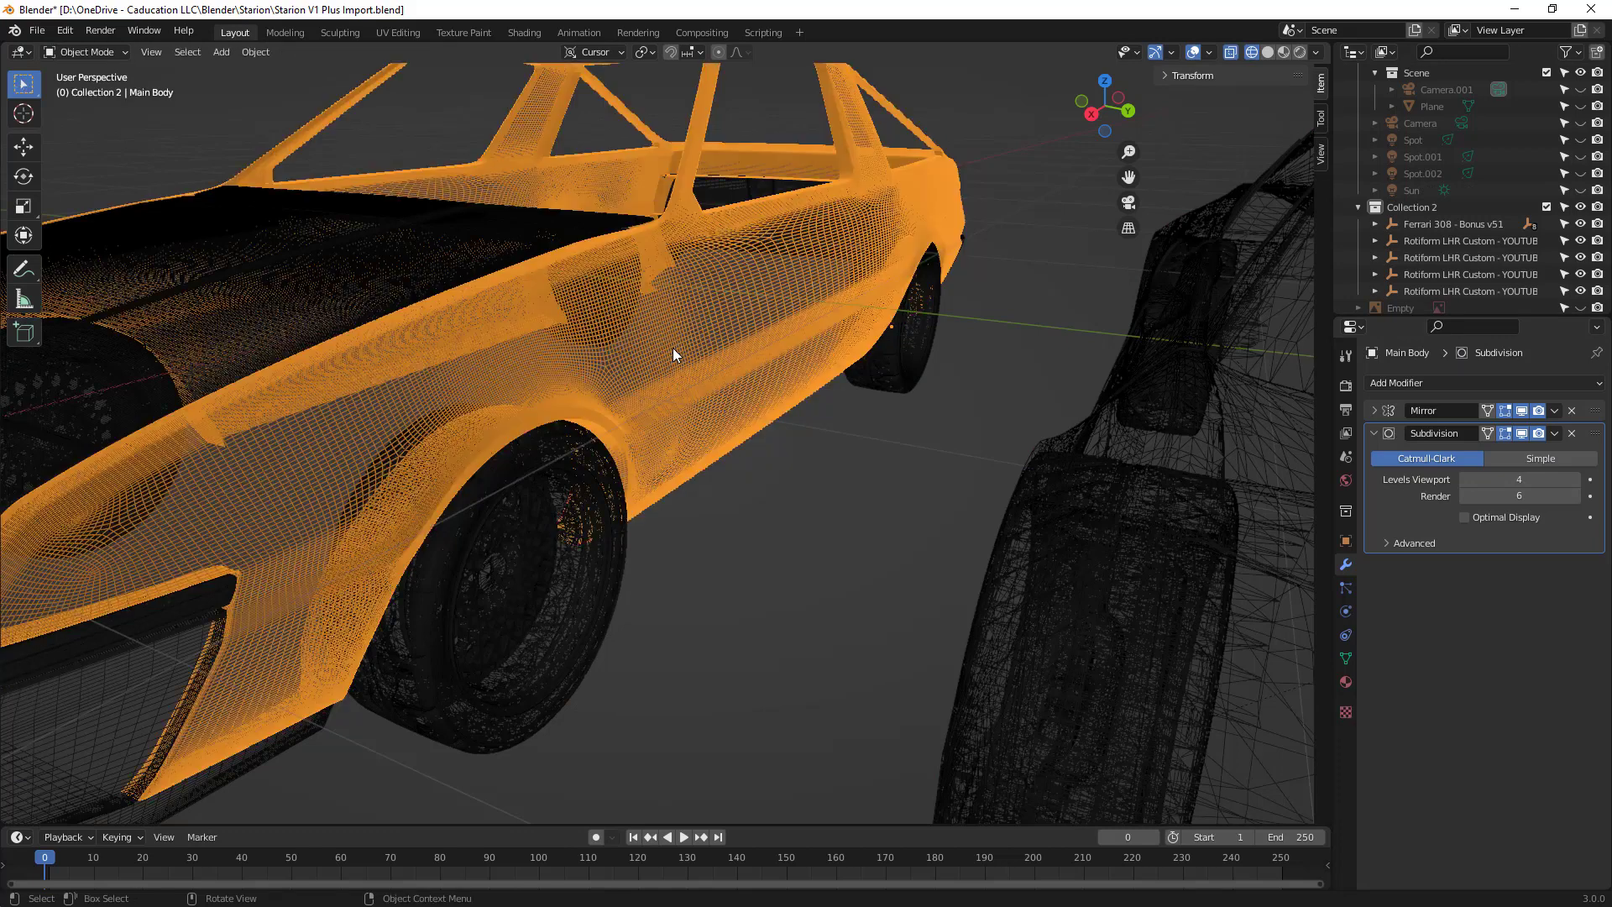
middle_click_drag(673, 349, 709, 350)
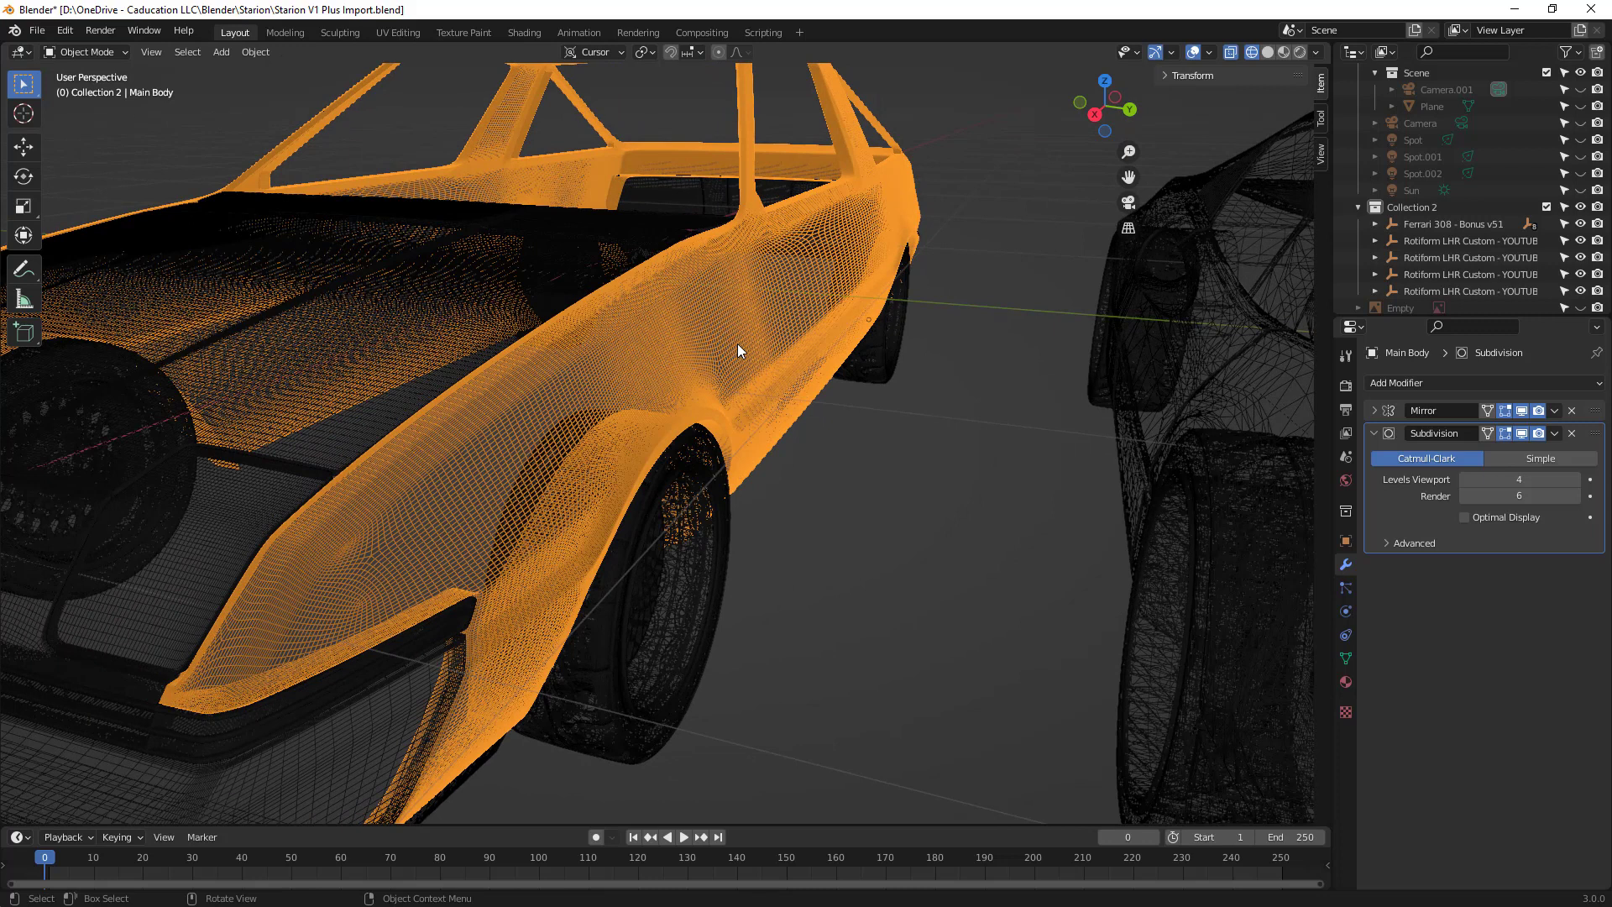
Step: Step the Subdivision viewport level down from 4 to 1 and back up to 4
left_click(1464, 479)
left_click(1464, 479)
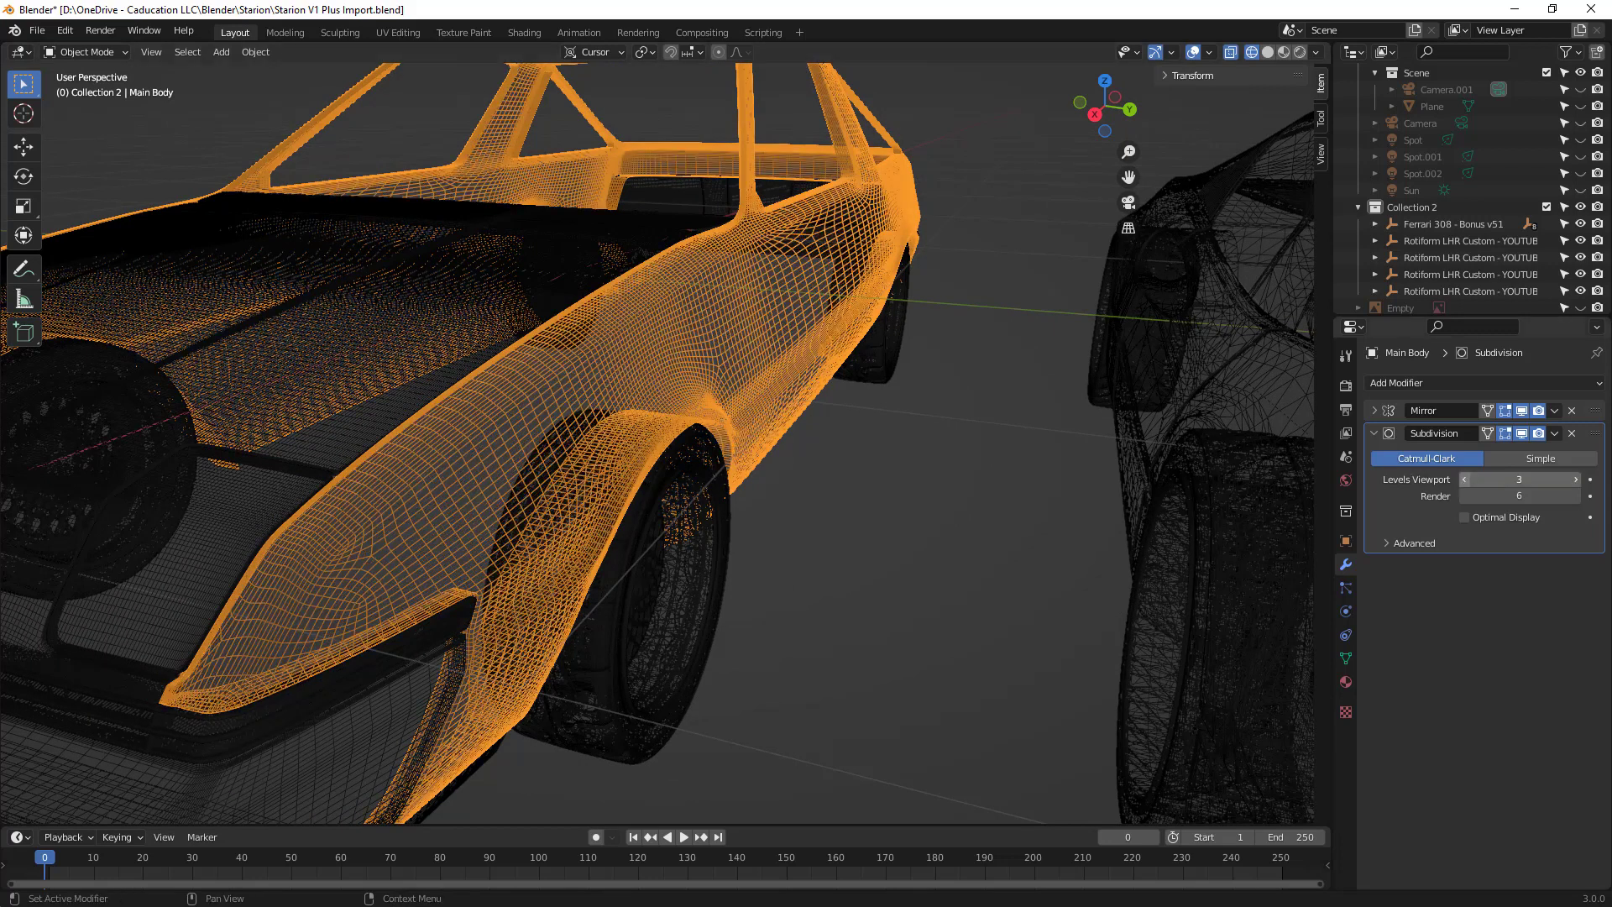
left_click(1465, 478)
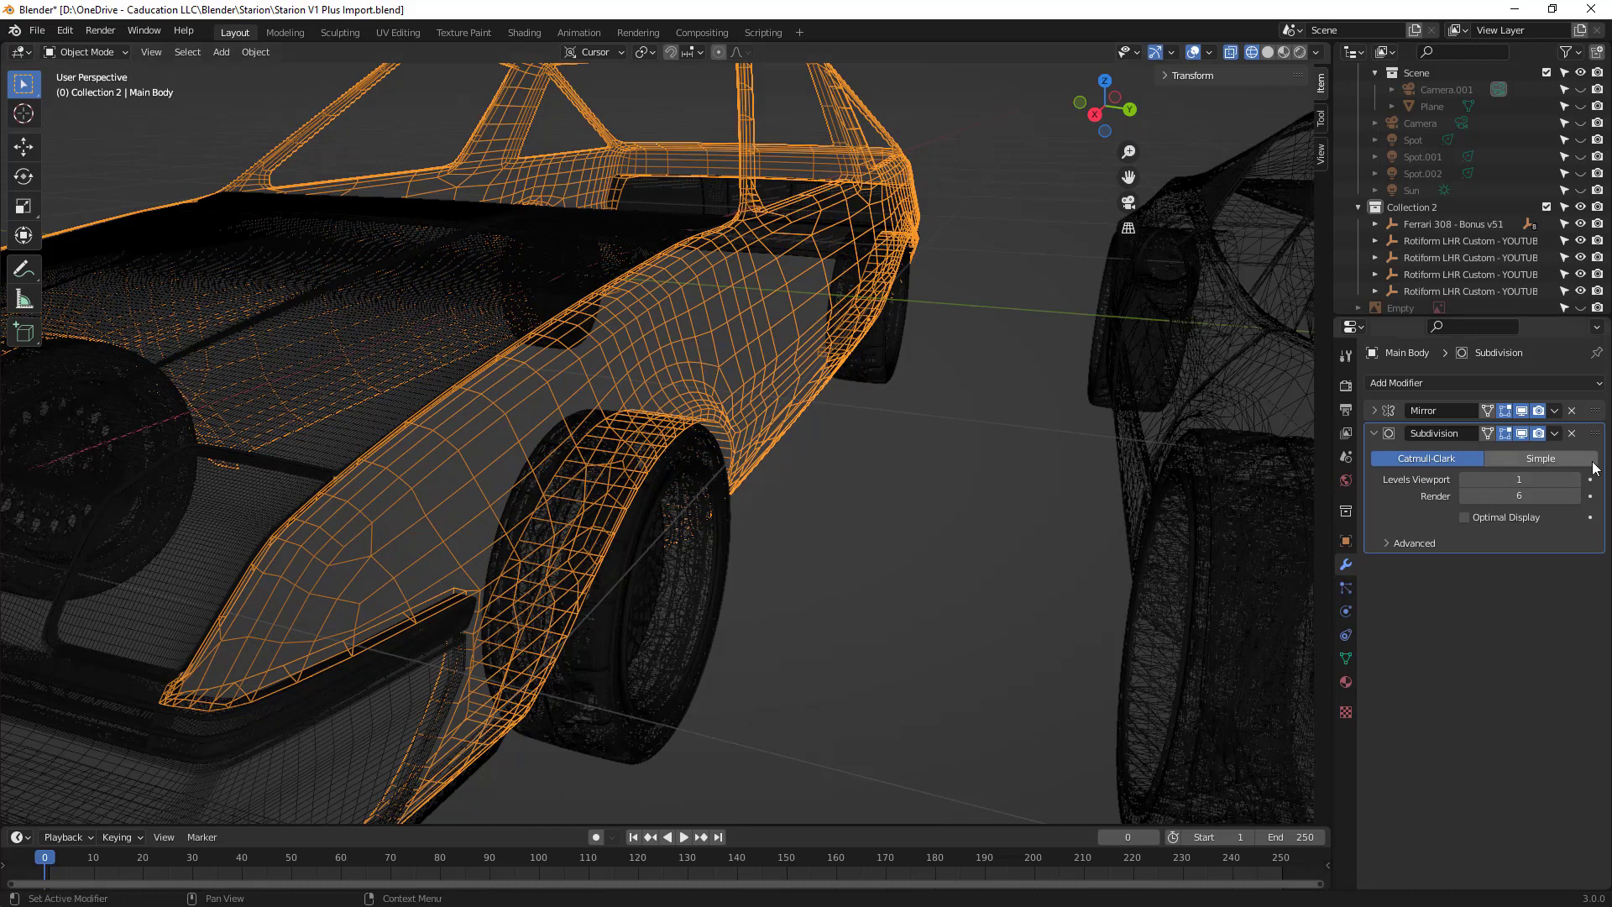
left_click(1574, 478)
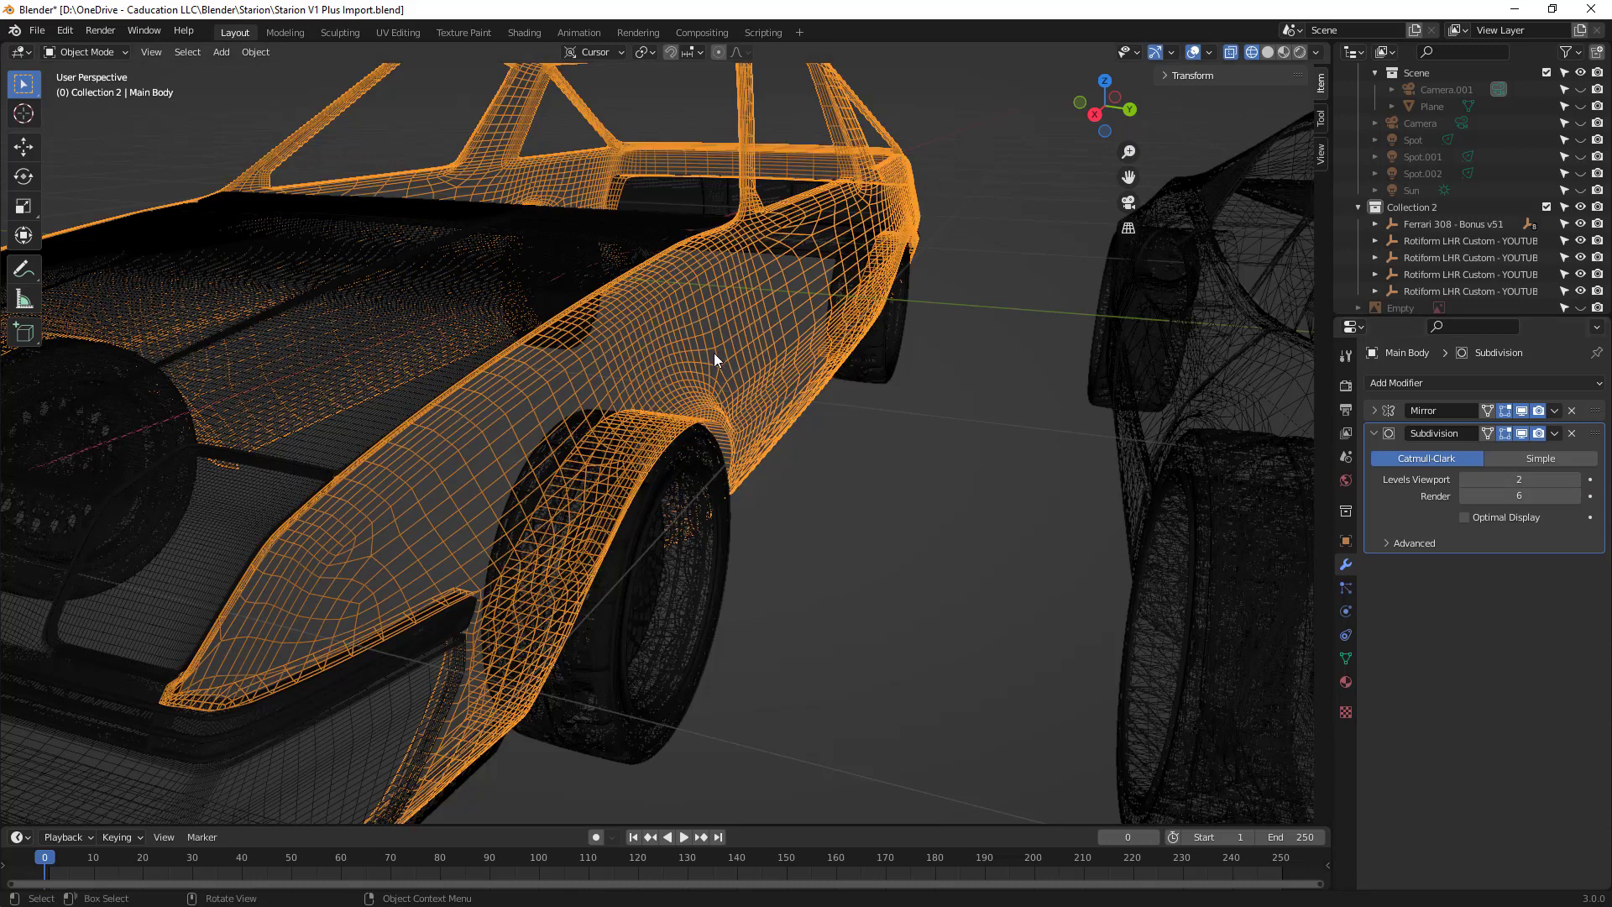
left_click(1585, 480)
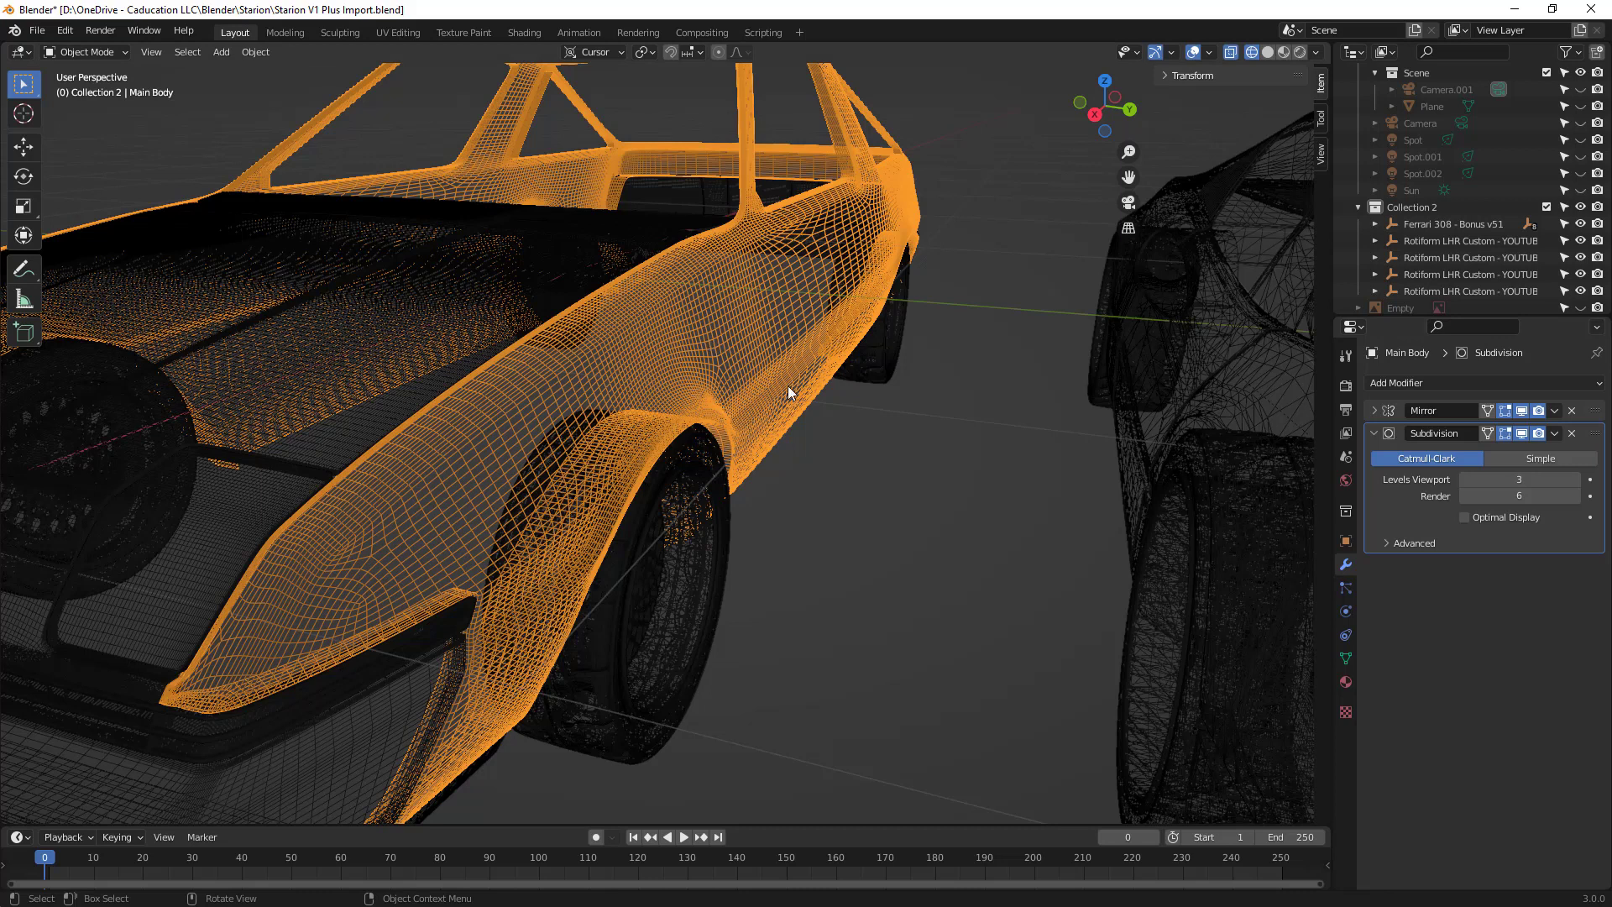
left_click(1578, 481)
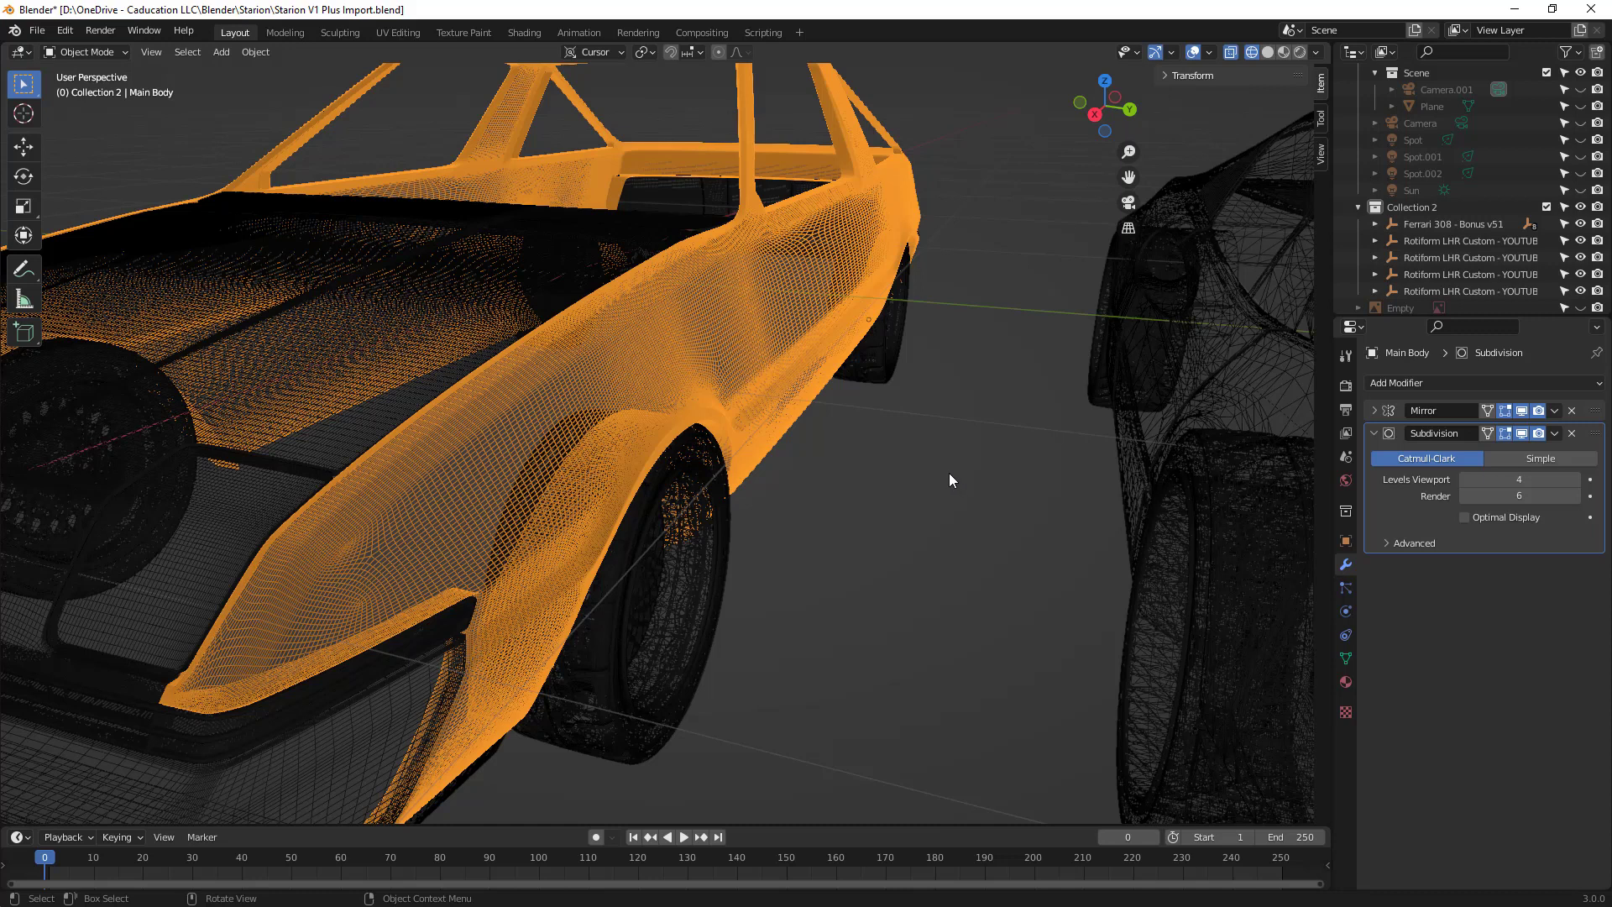
Step: Switch to Material Preview, orbit toward the Starion's front corner, and open Main Body in Edit Mode
left_click(1283, 52)
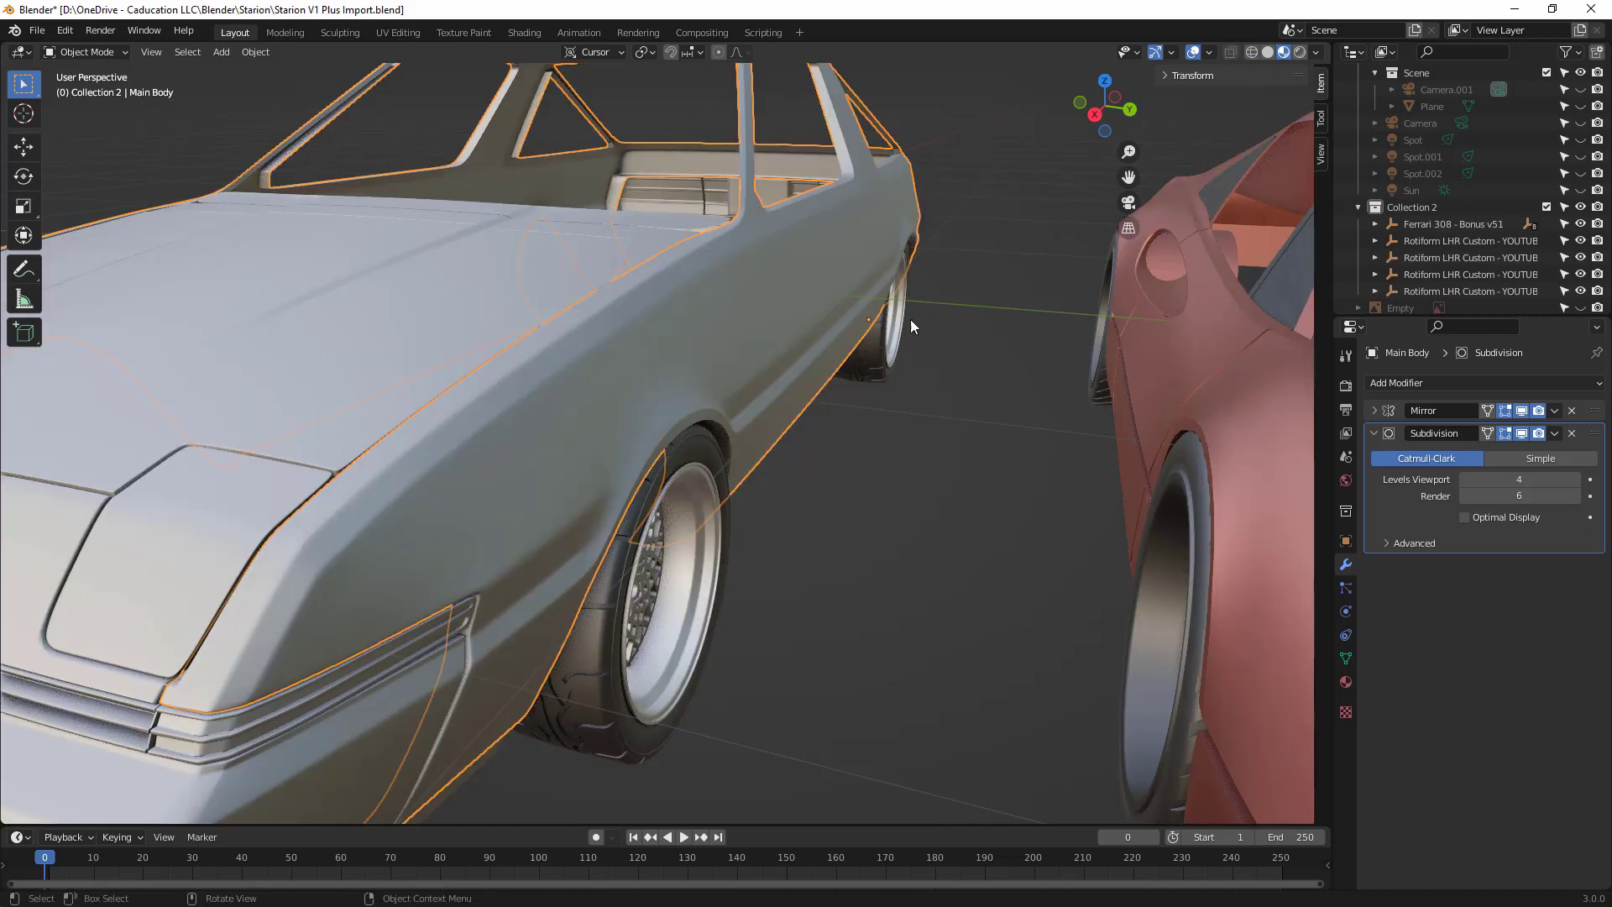
middle_click_drag(902, 347, 925, 340)
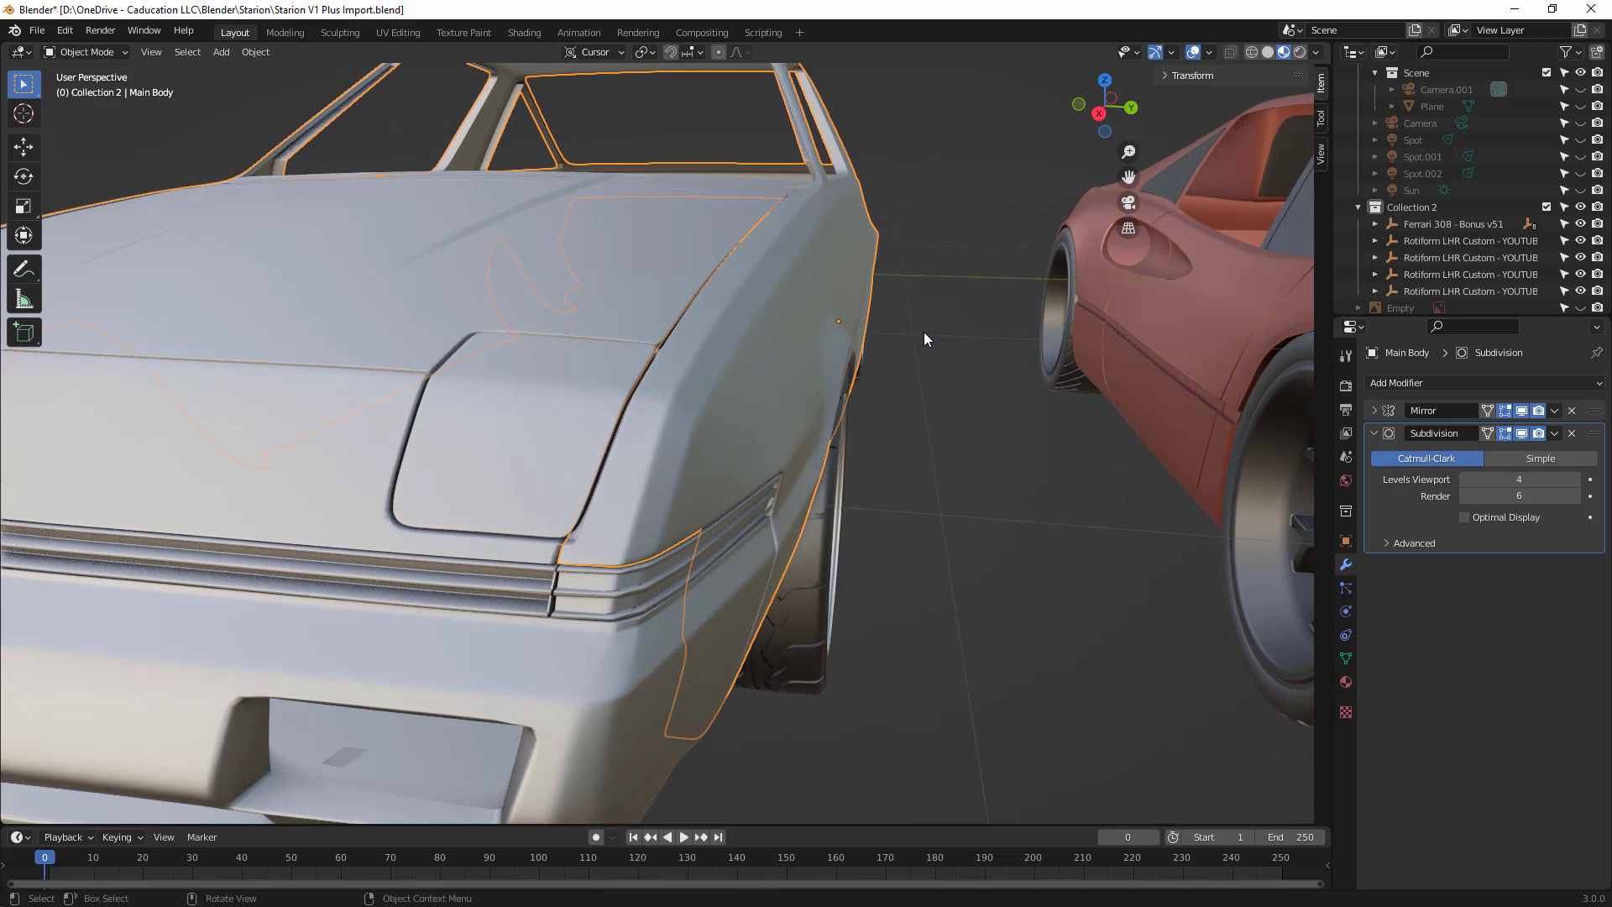
scroll(850, 344, "down", 4)
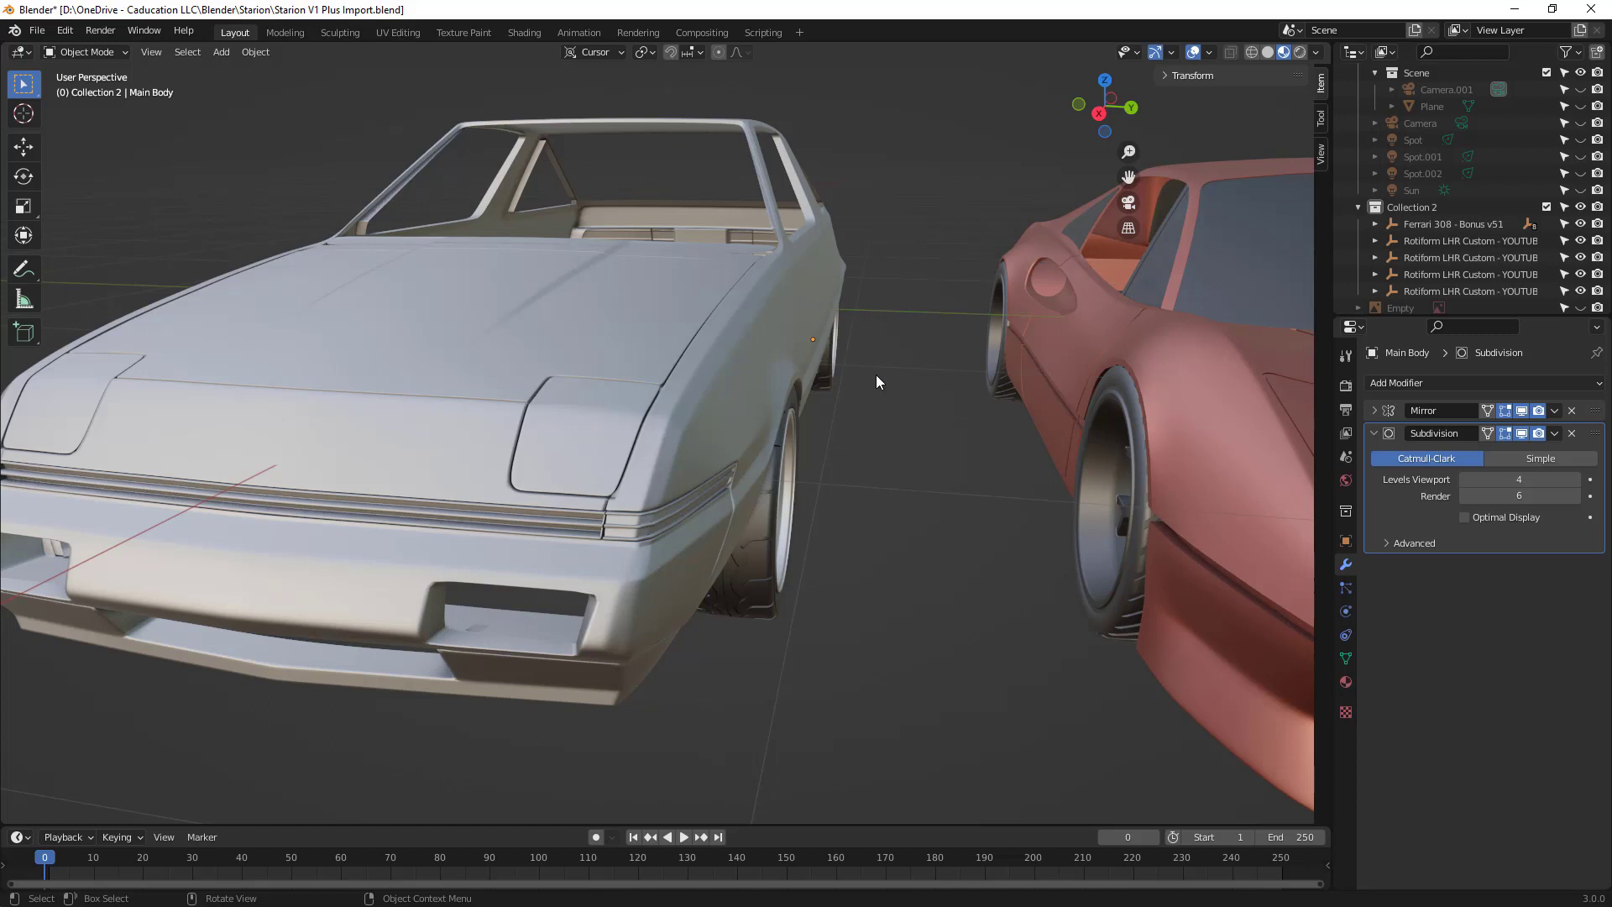
left_click(756, 385)
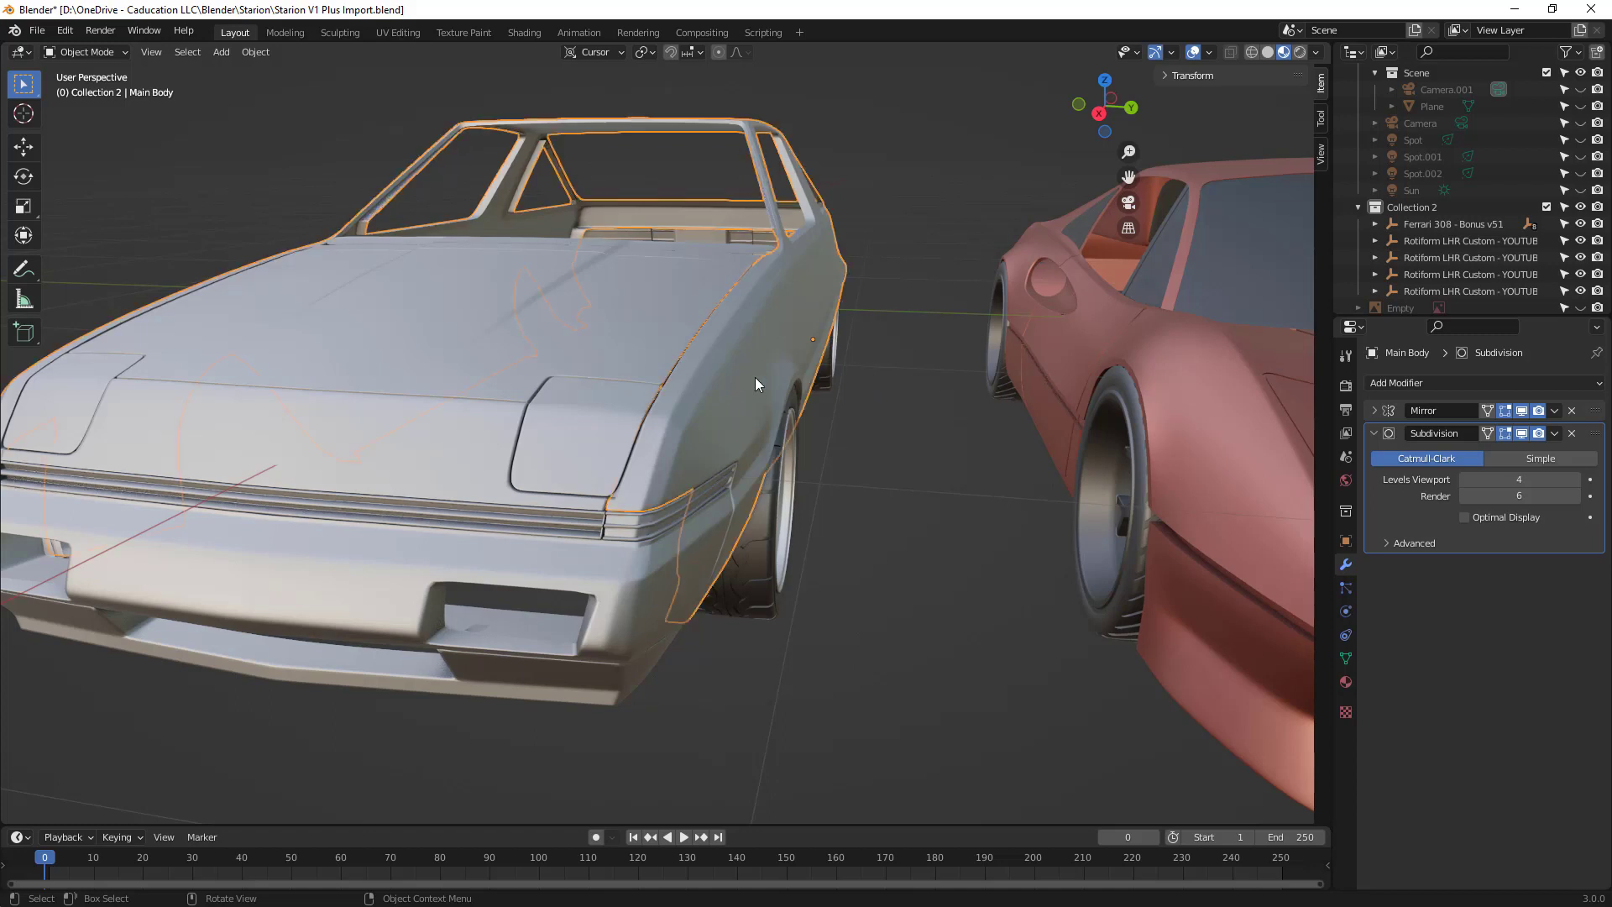
key("Tab")
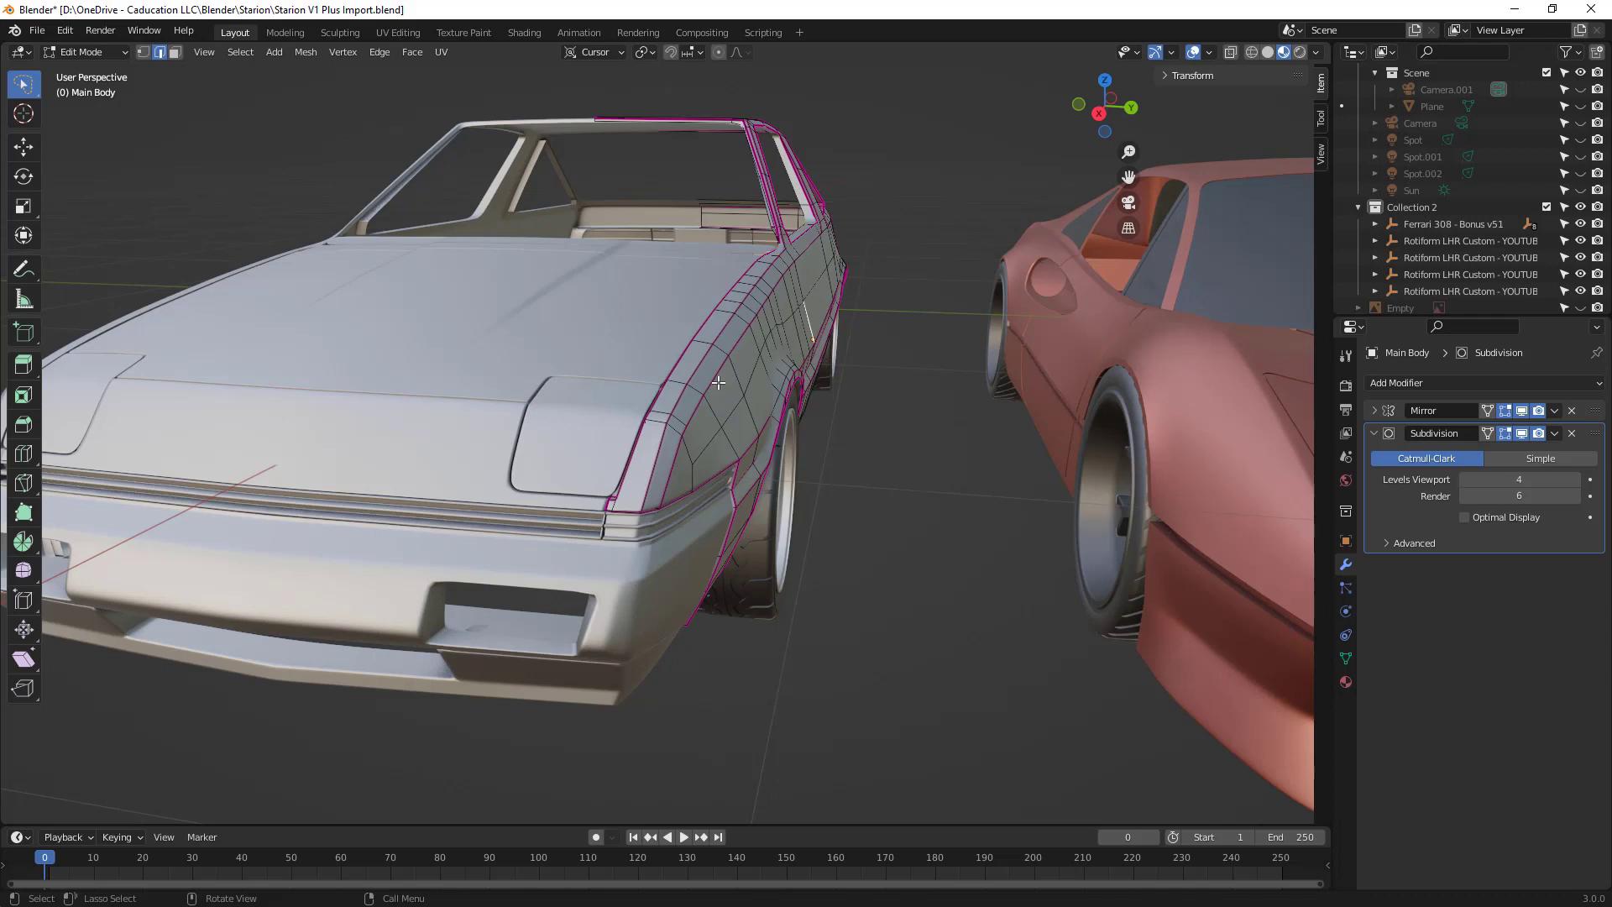
Step: Select a body-side edge and expand the sidebar Item transform details to show its Crease
left_click(721, 373)
left_click(1322, 120)
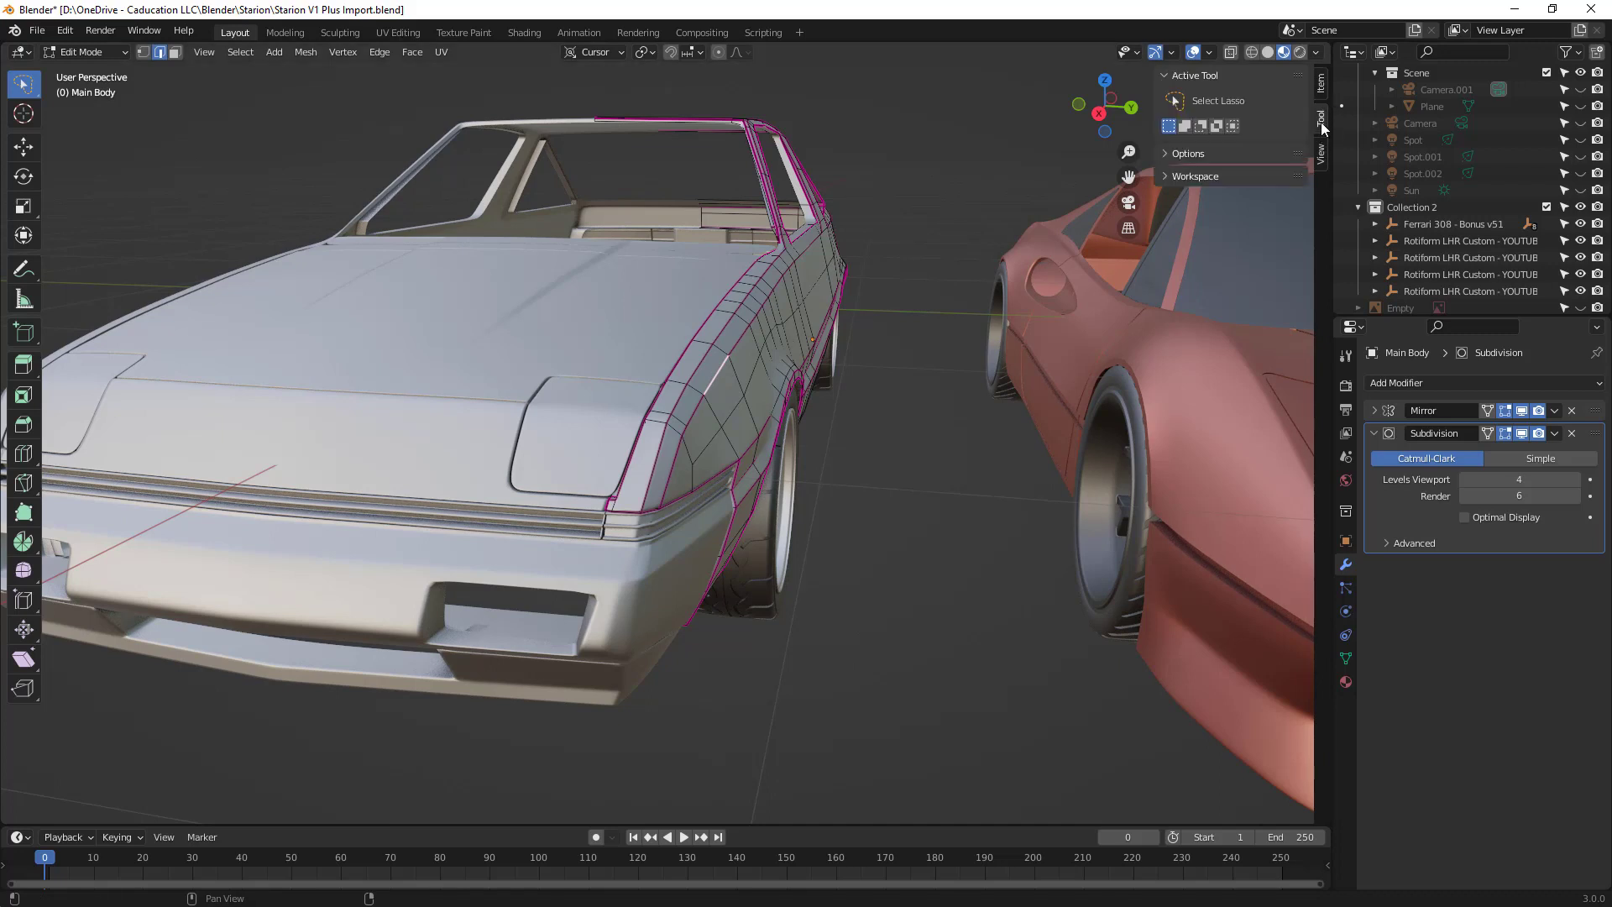
left_click(1321, 86)
left_click(1165, 75)
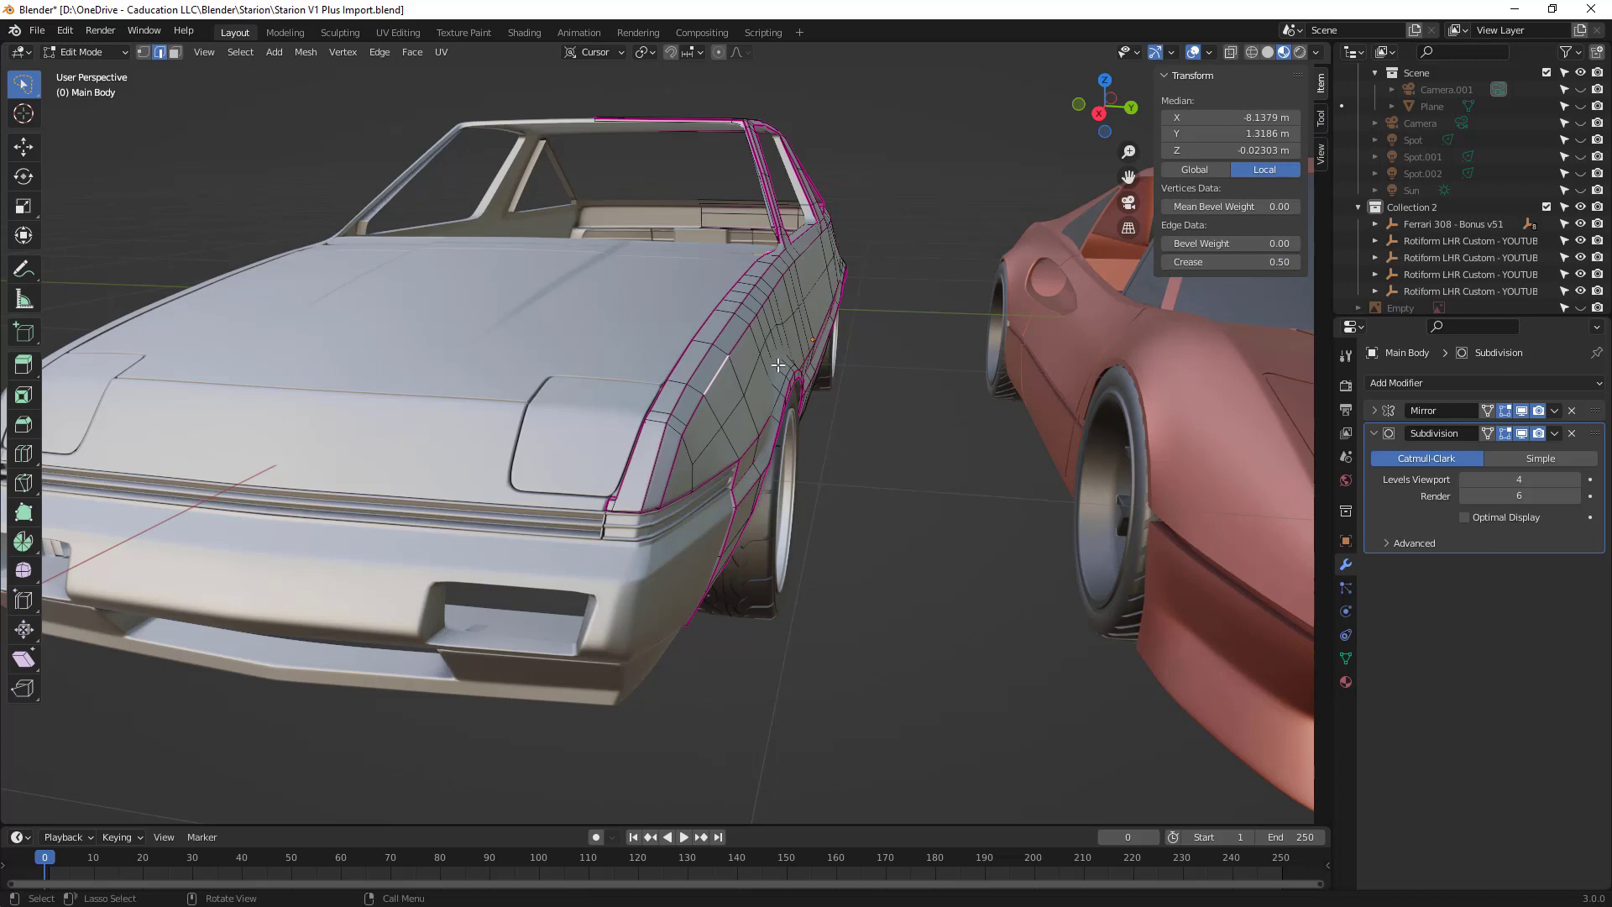
Step: Check Crease values on hood, A-pillar and wheel-arch edges, then return to Object Mode
left_click(734, 411)
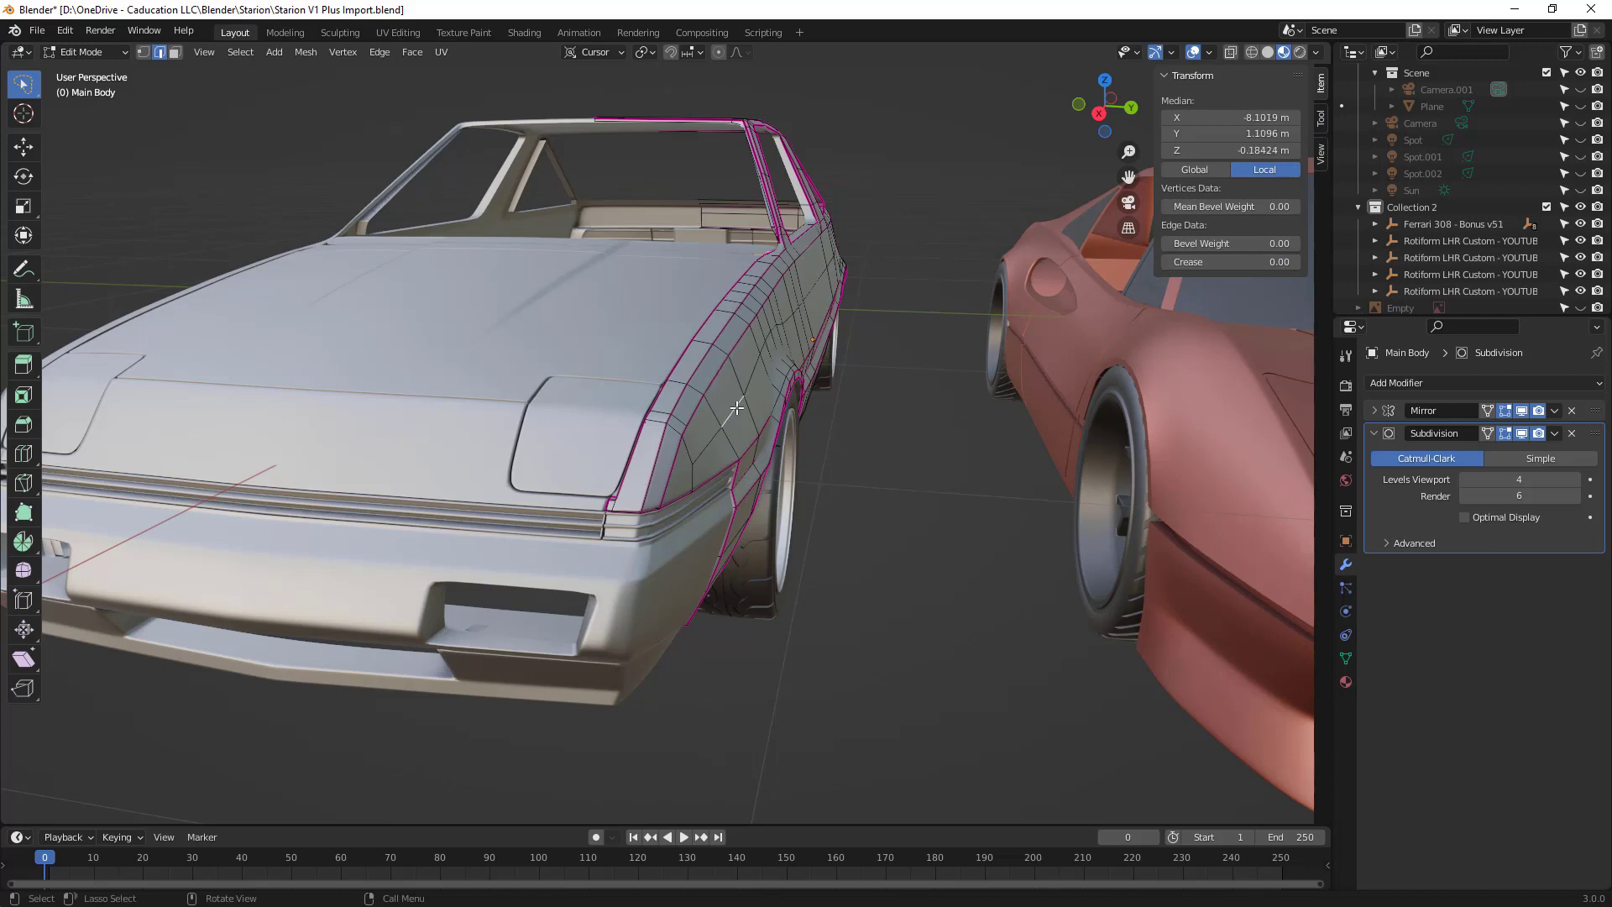
left_click(669, 372)
left_click(774, 217)
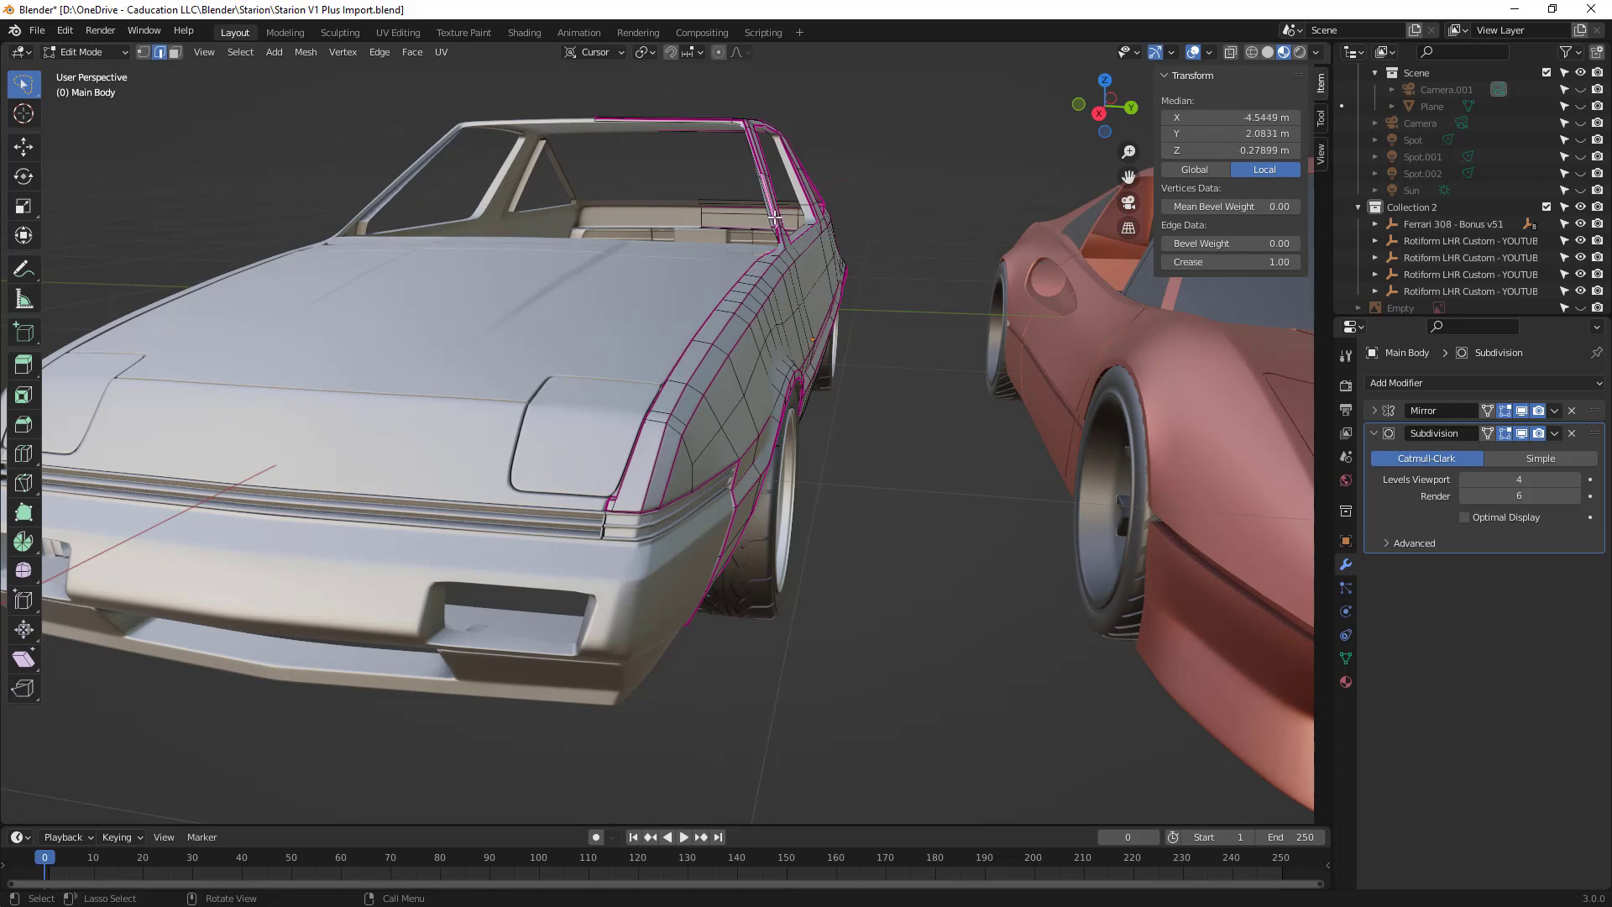
left_click(857, 378)
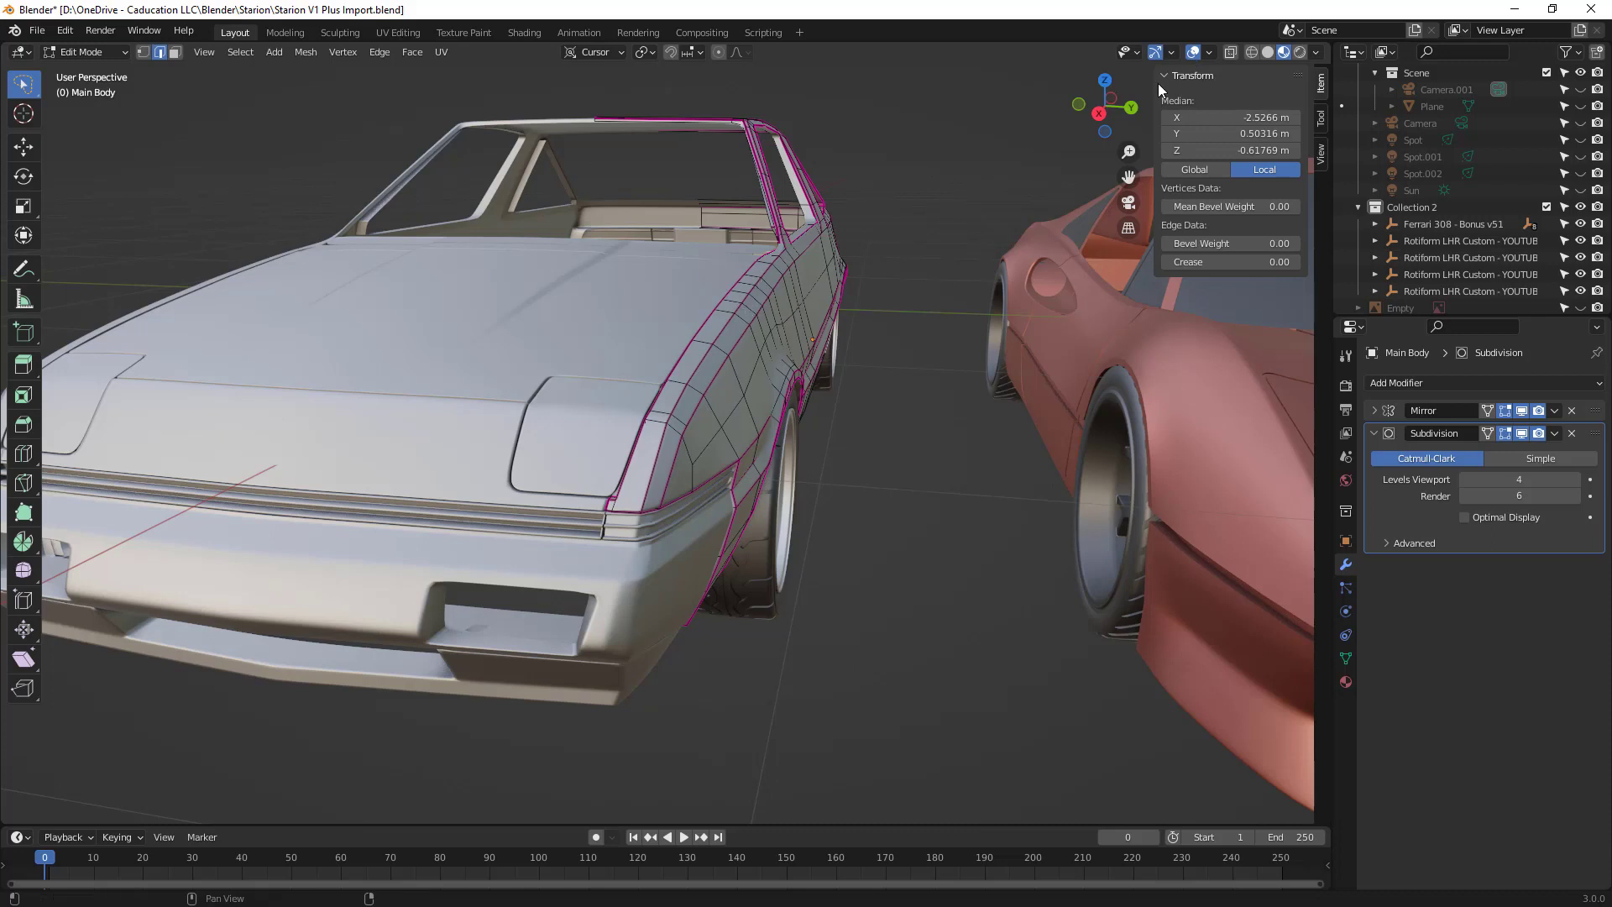
key("Tab")
scroll(731, 349, "up", 2)
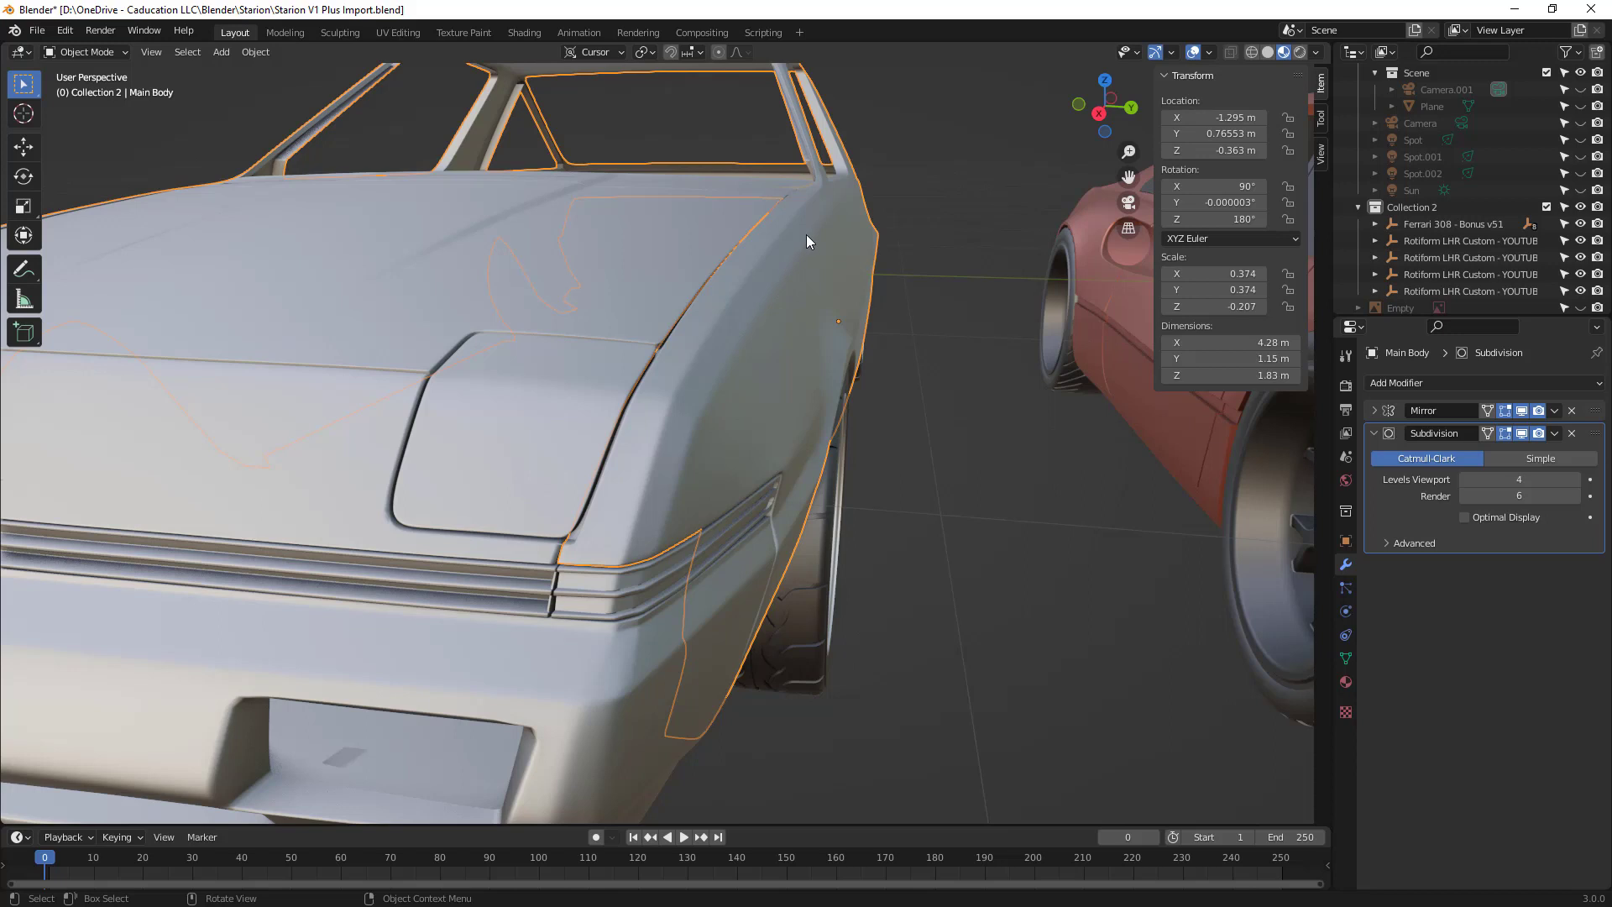
scroll(833, 410, "down", 5)
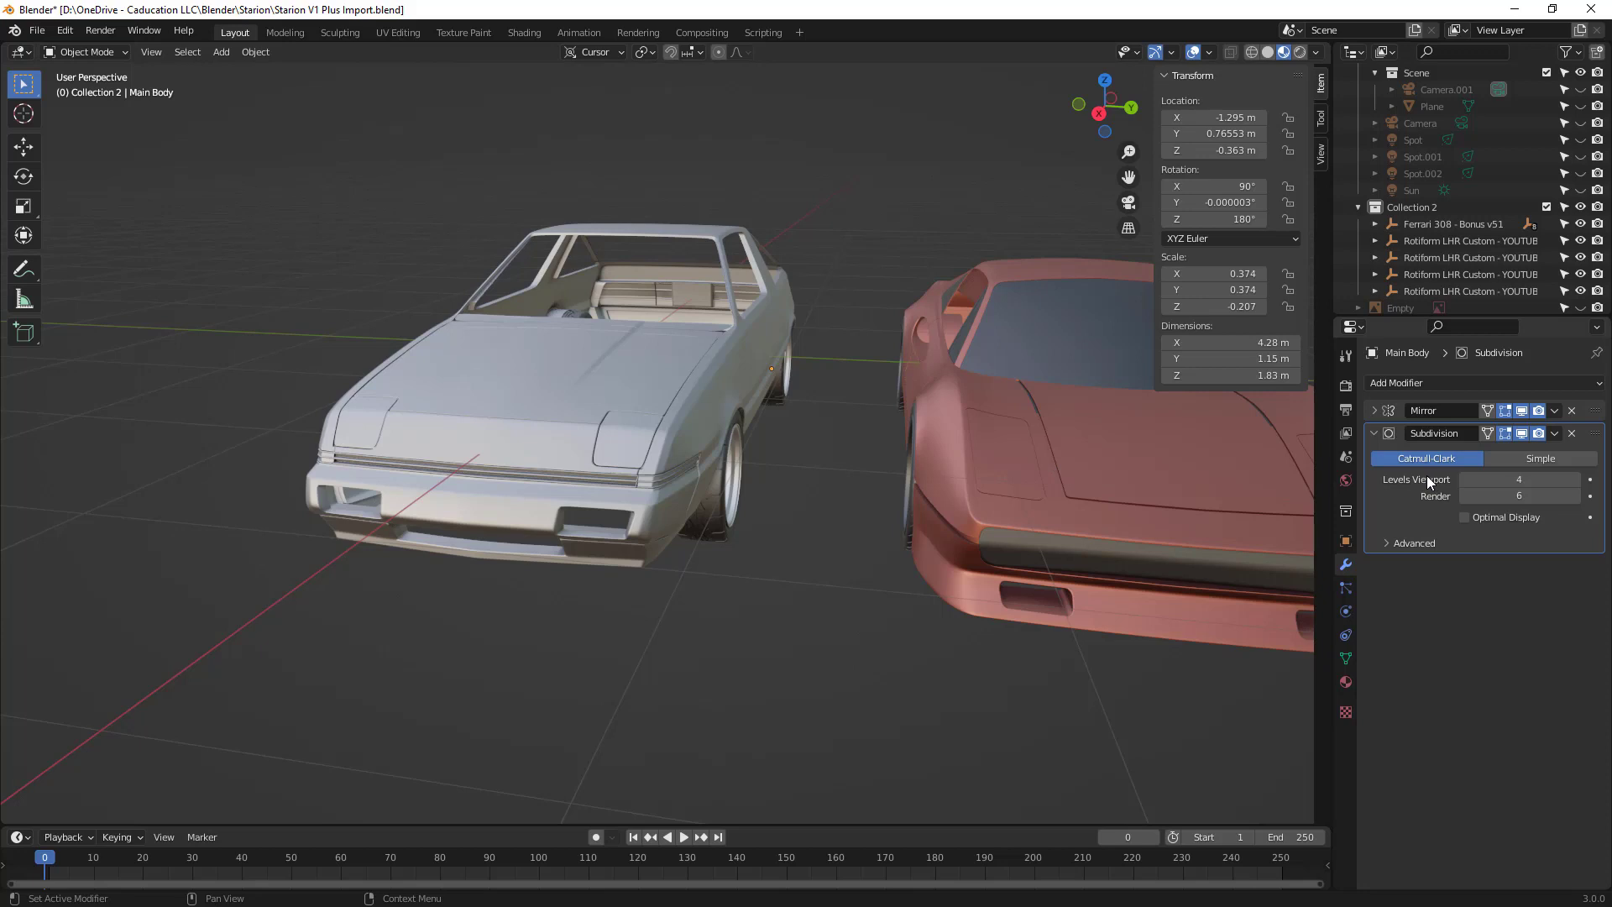
left_click(1251, 53)
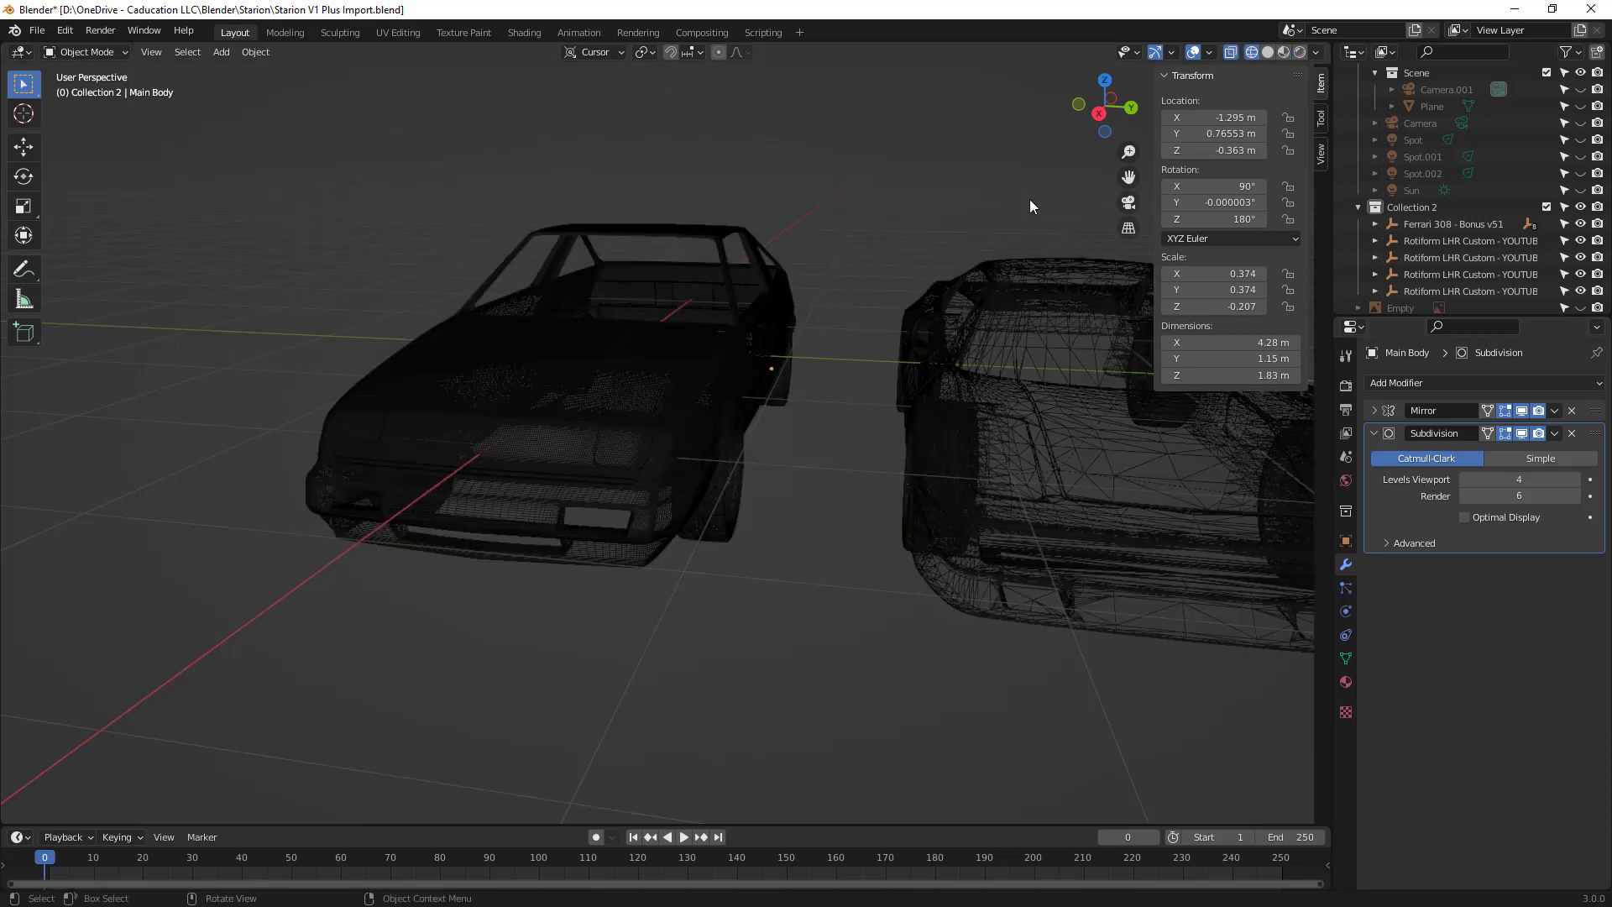
left_click(739, 367)
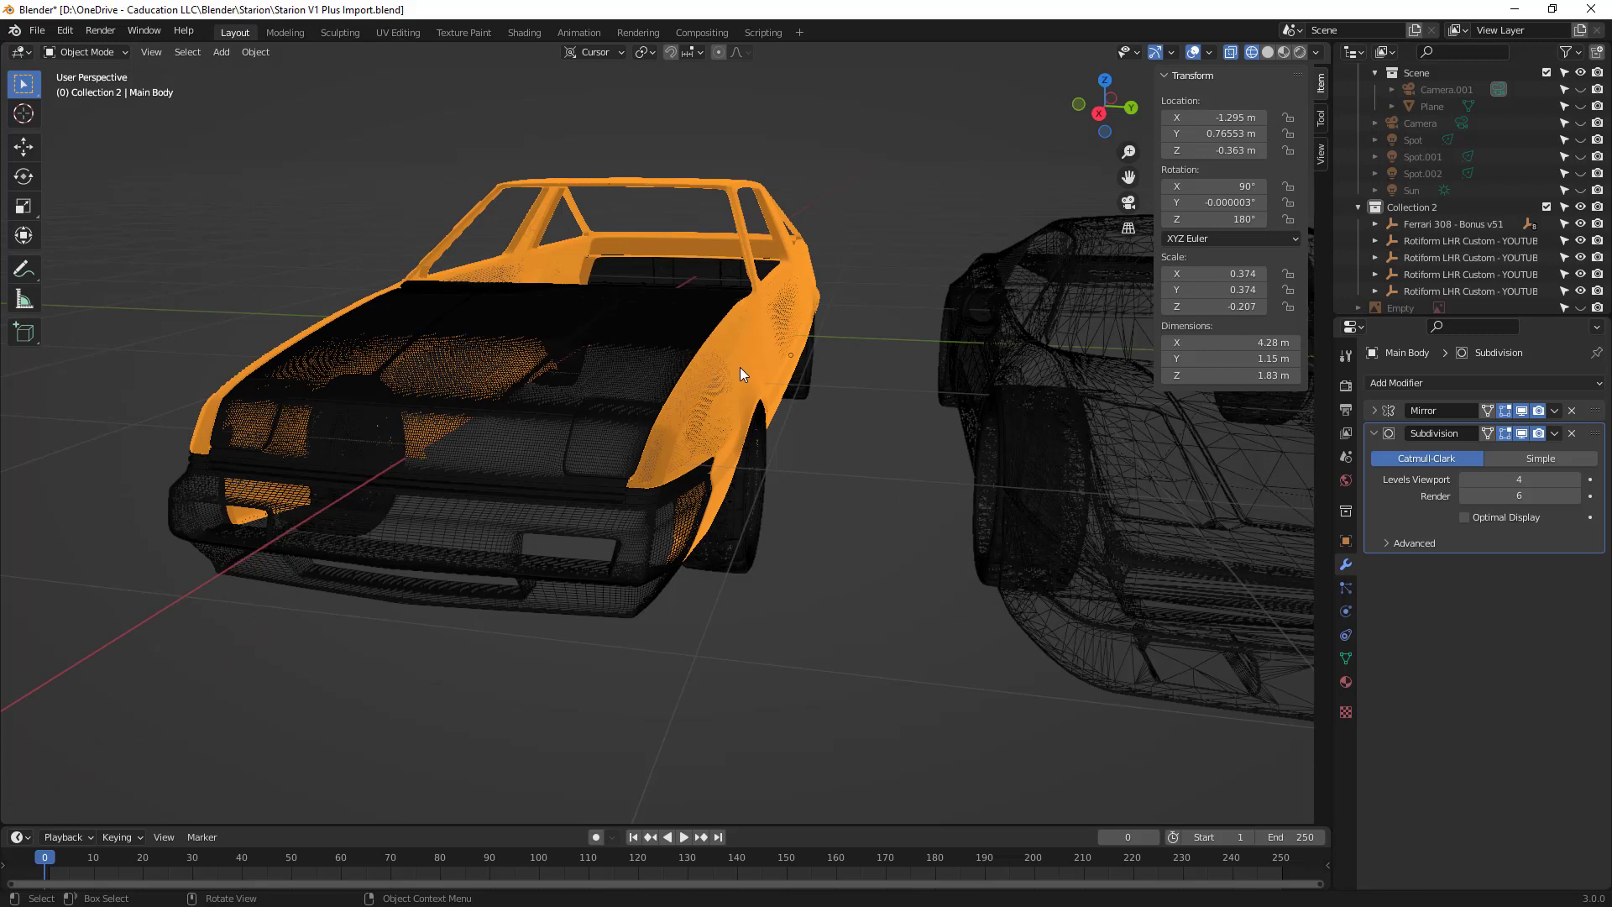
scroll(739, 367, "up", 3)
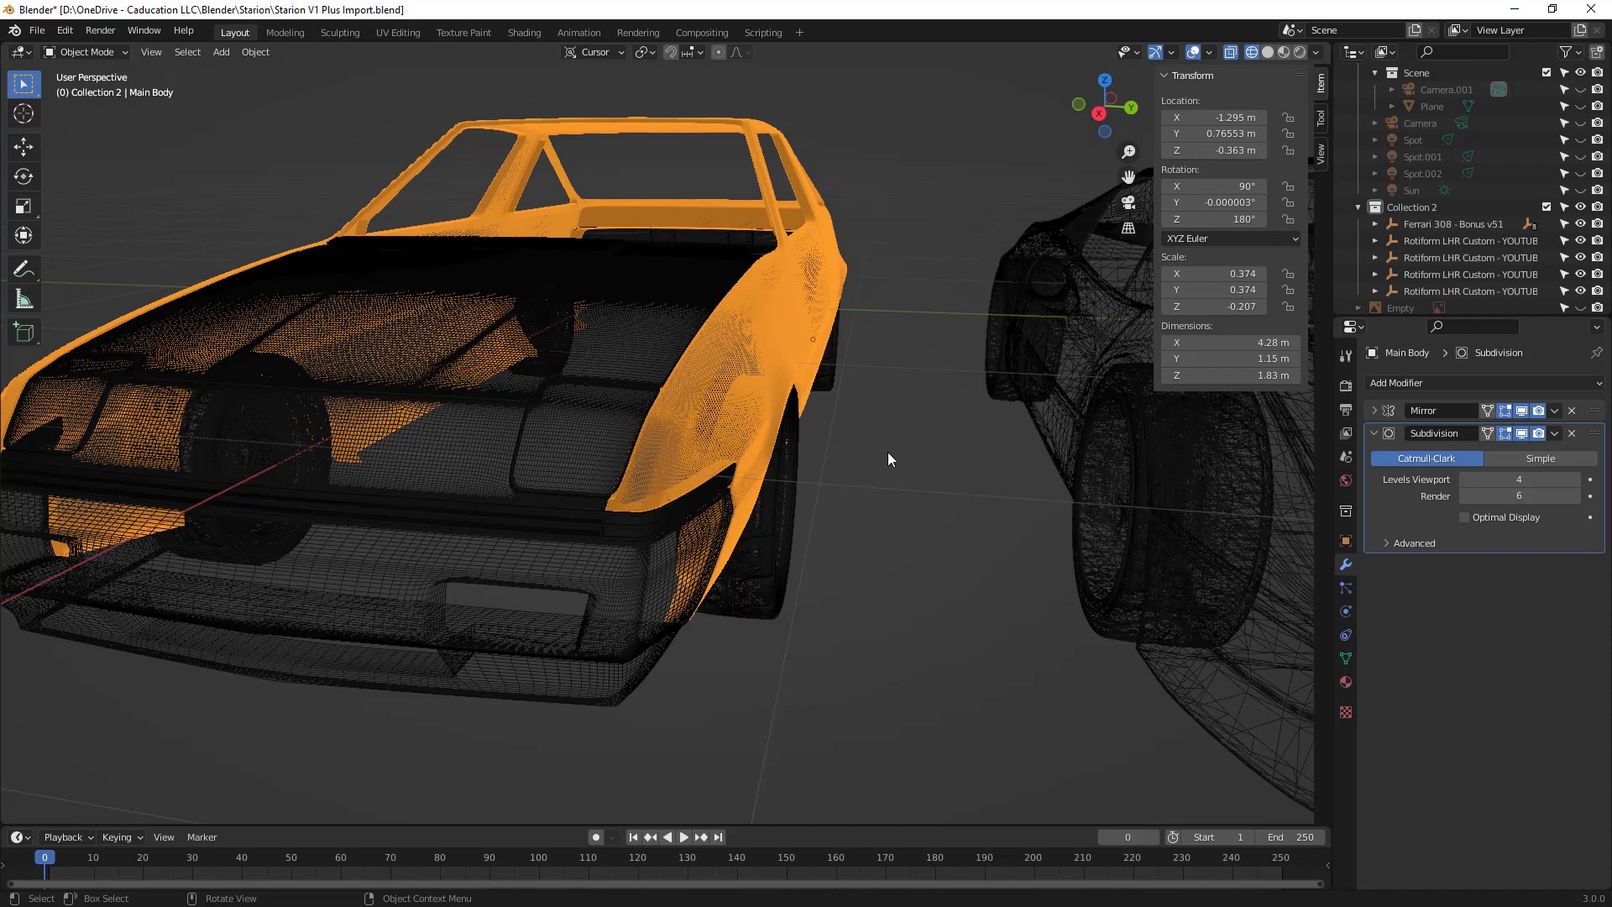
left_click(1282, 52)
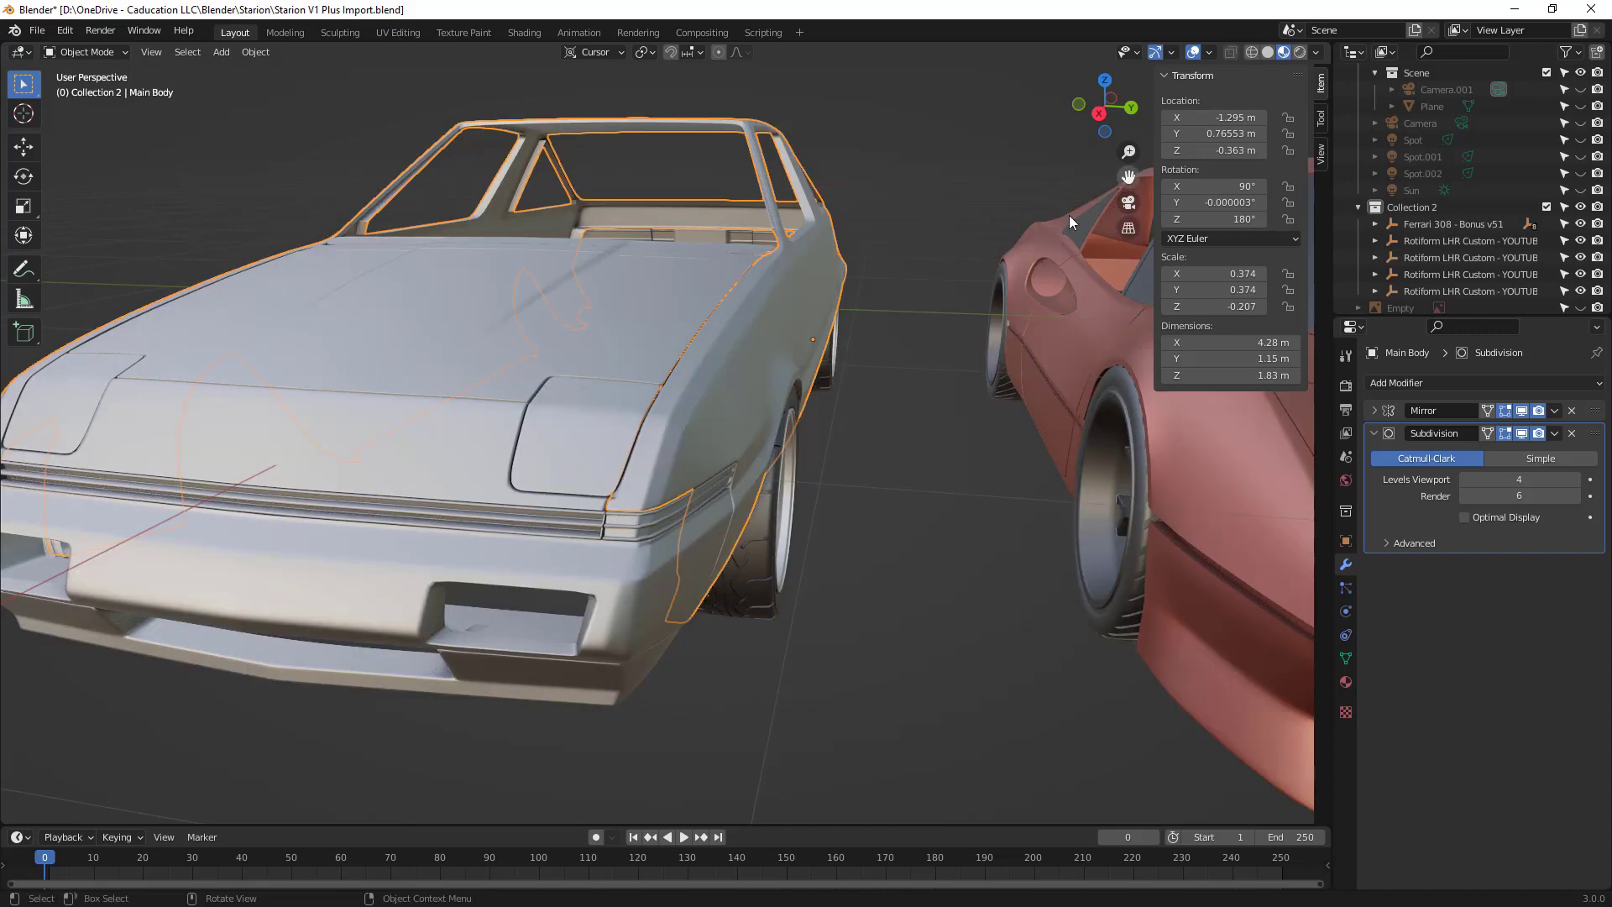
scroll(876, 370, "down", 3)
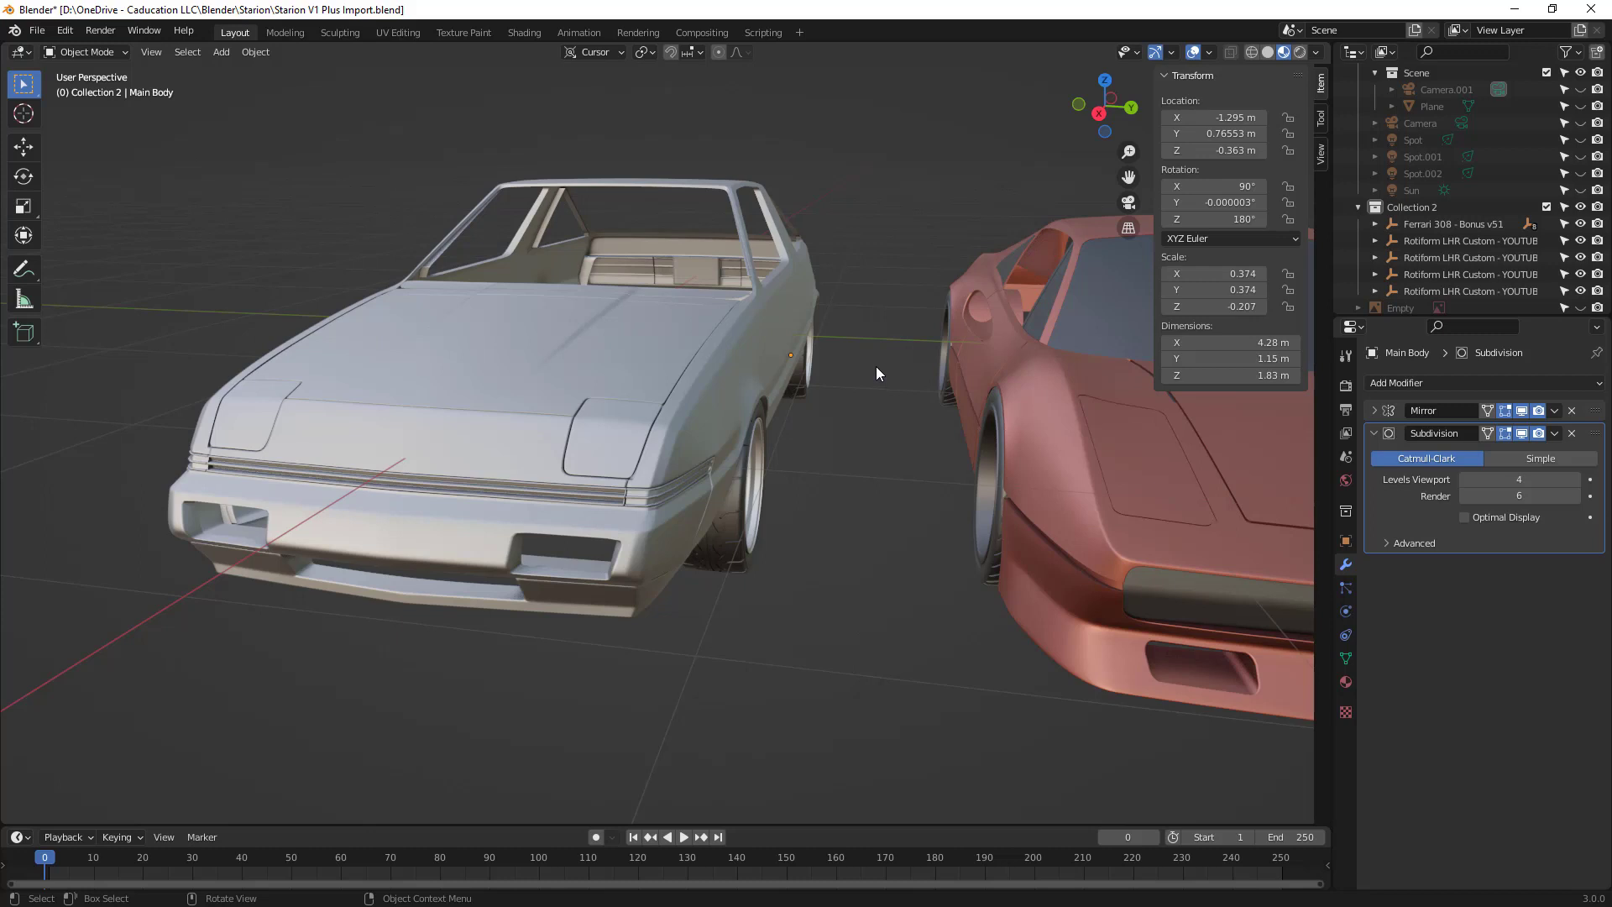
middle_click_drag(869, 401, 643, 432)
scroll(620, 320, "up", 4)
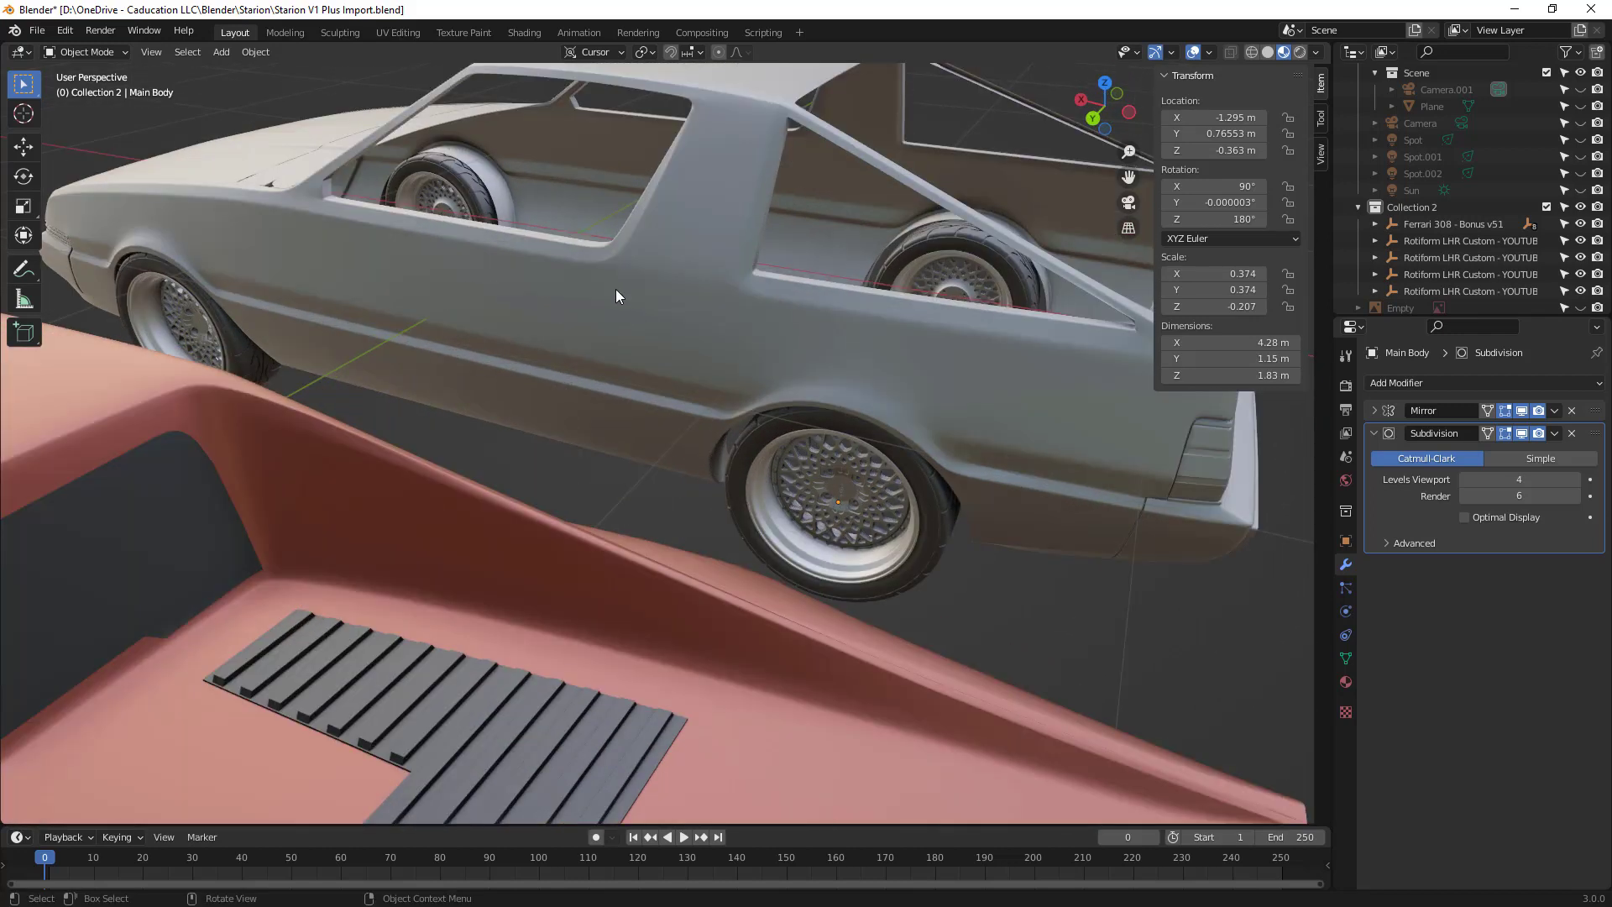
middle_click_drag(613, 267, 623, 443, "shift")
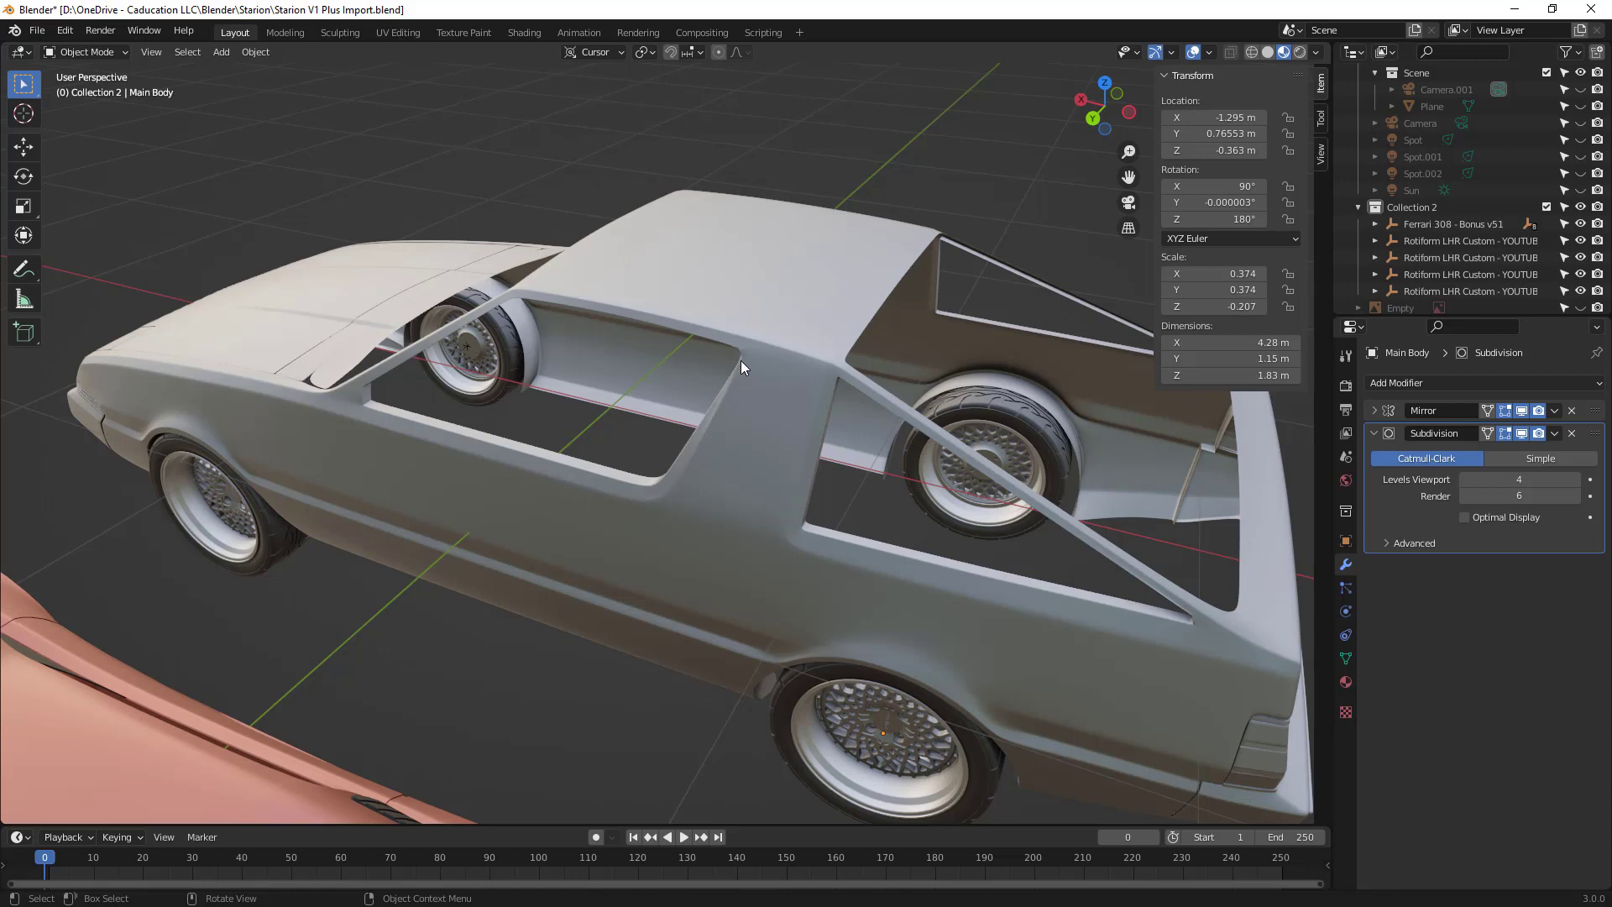
scroll(743, 355, "up", 6)
scroll(905, 249, "up", 3)
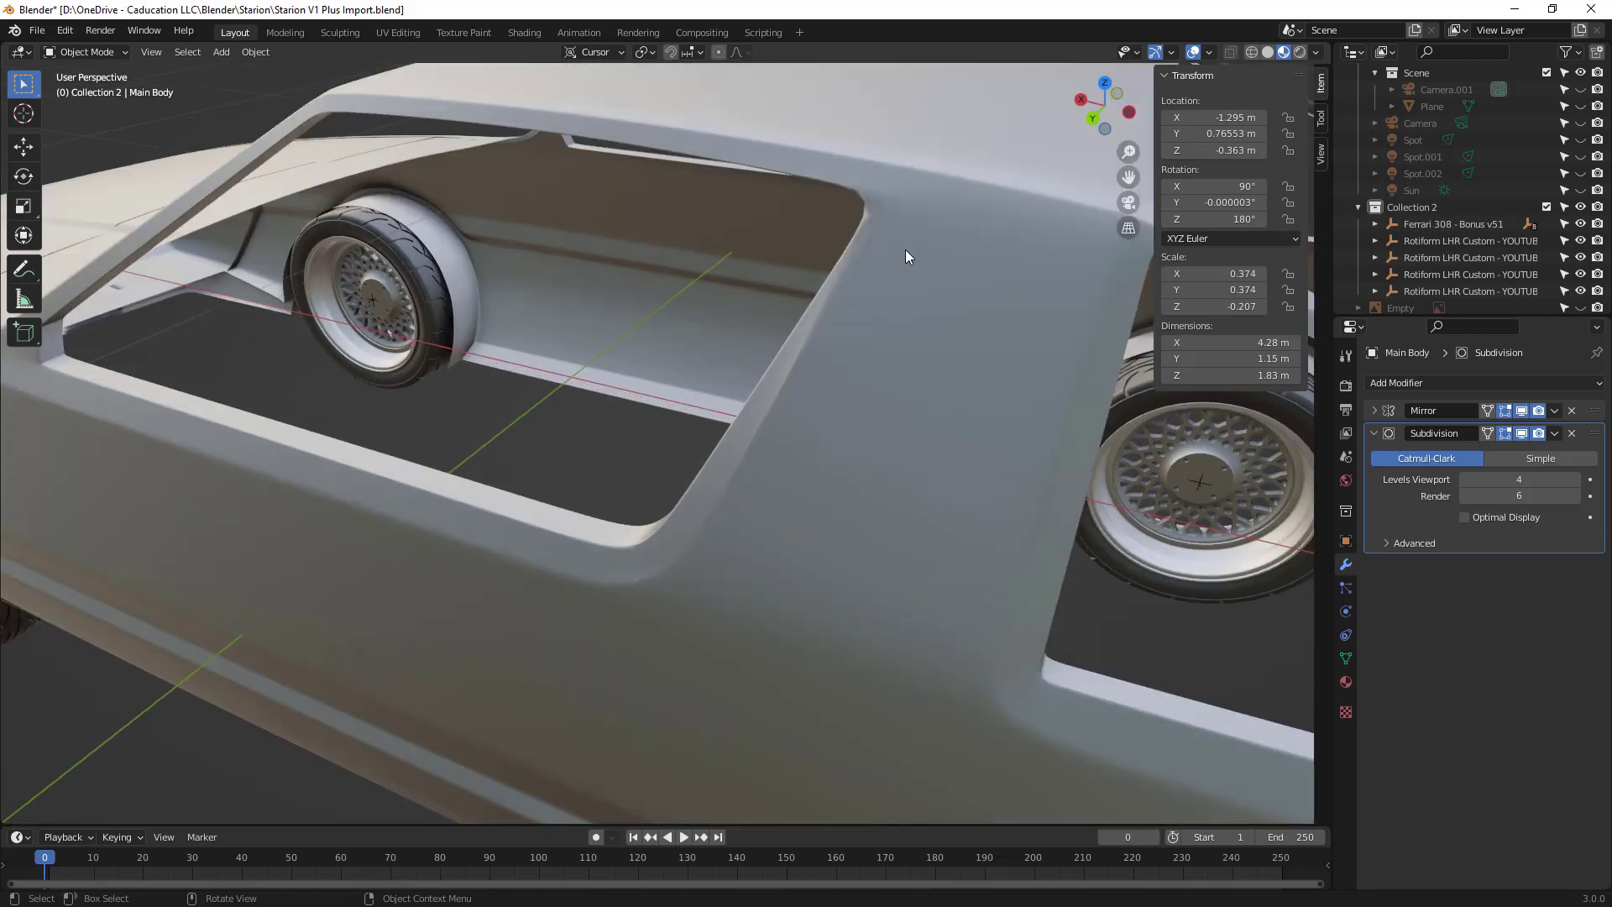
middle_click_drag(905, 249, 821, 316, "shift")
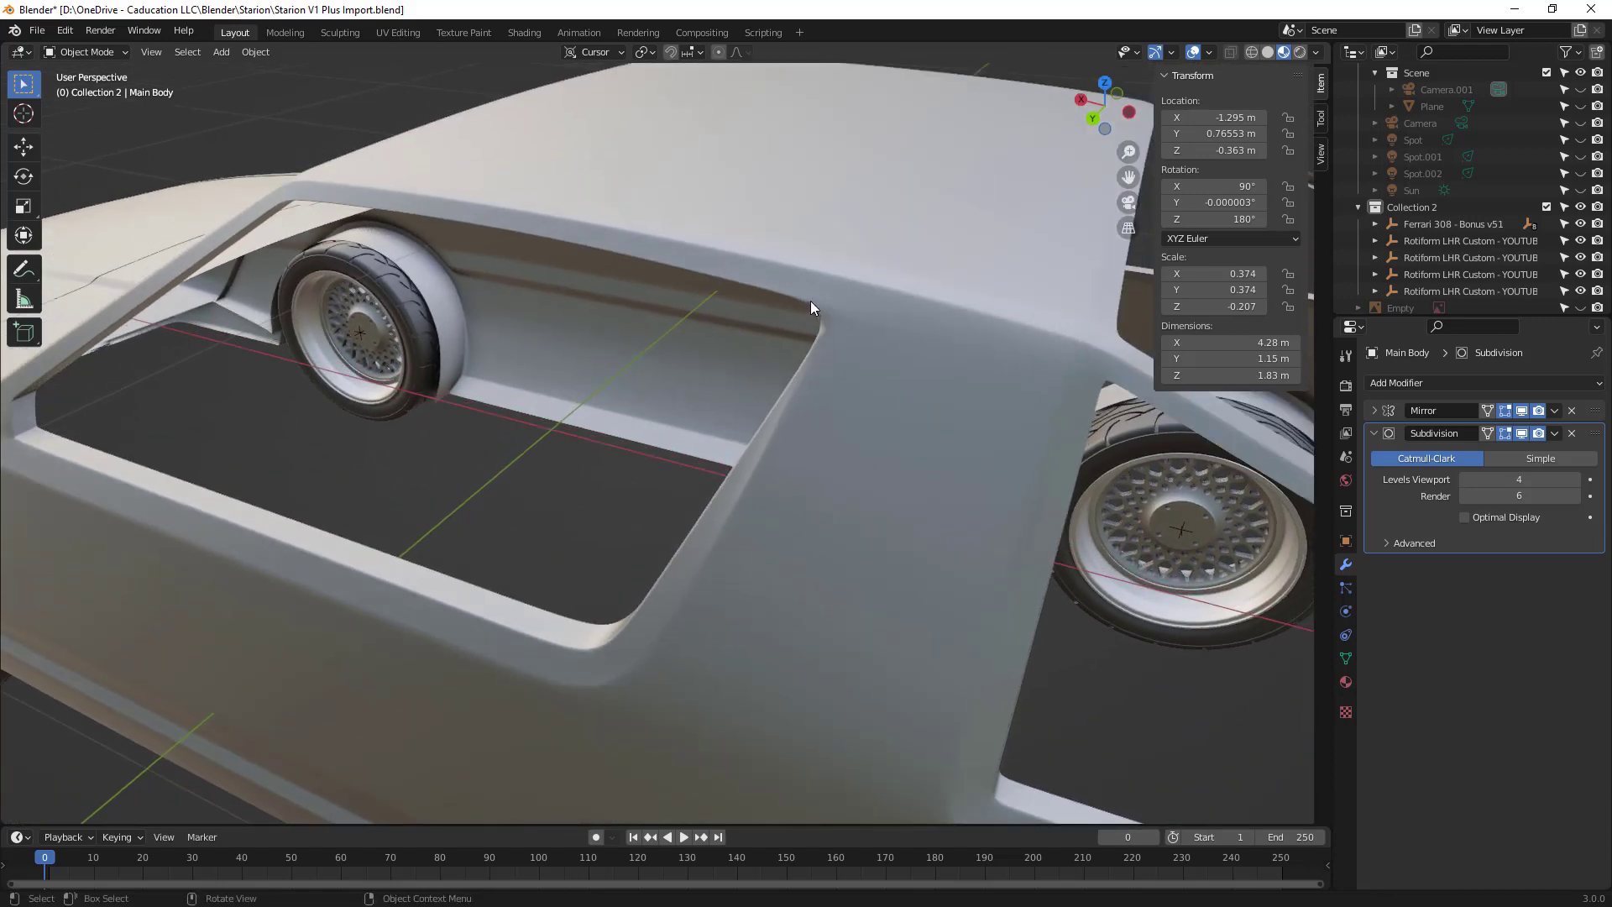
key("Tab")
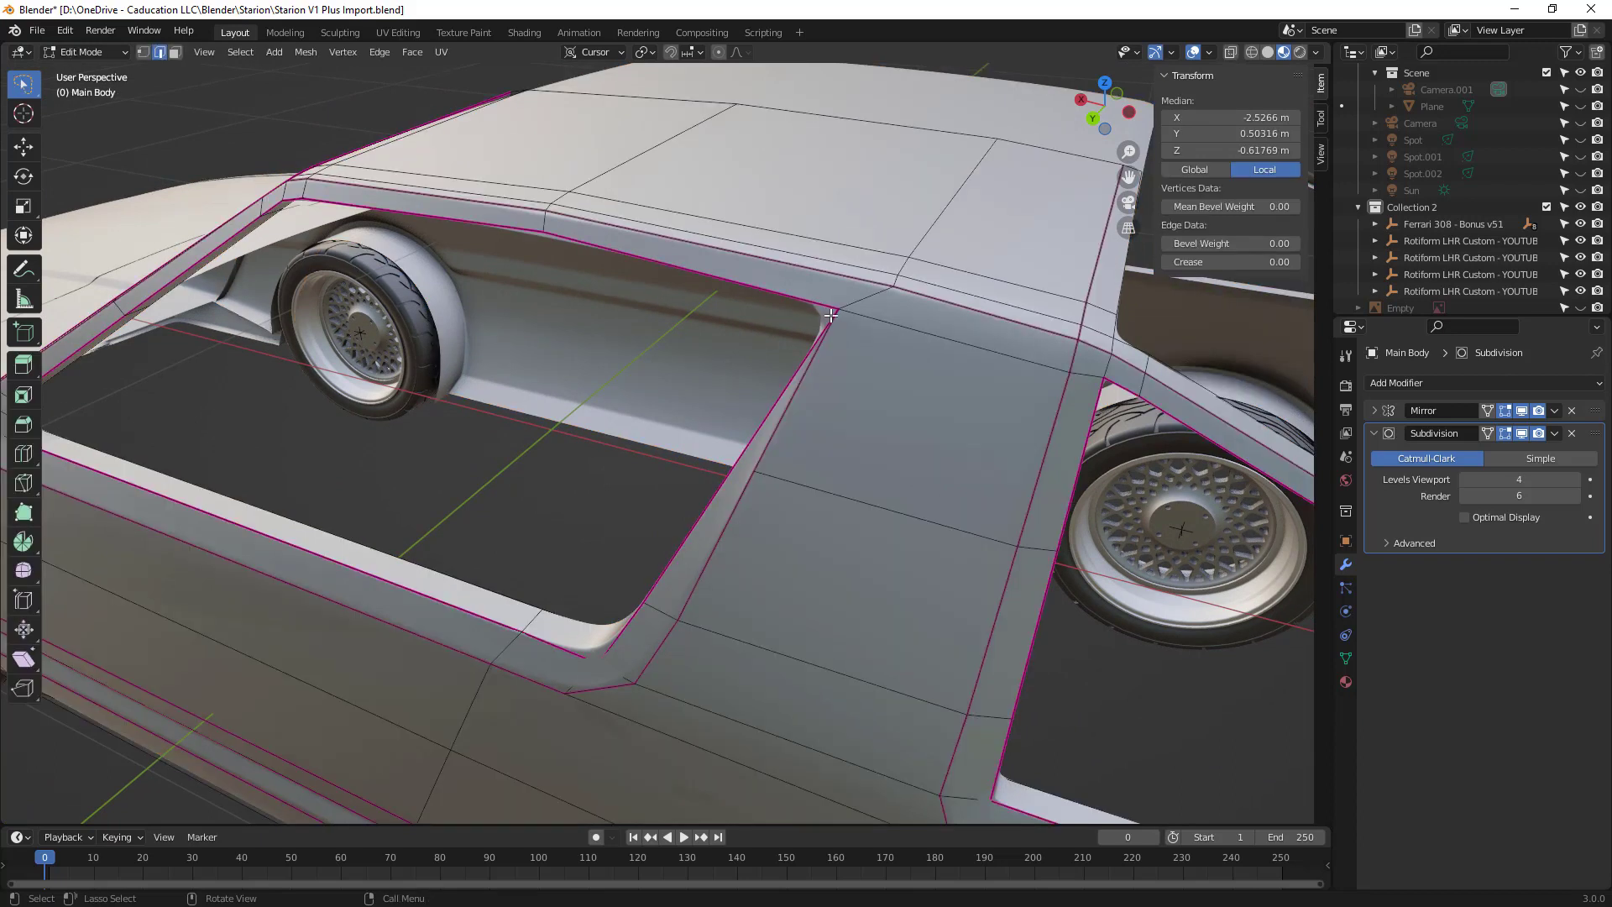
left_click(789, 300)
left_click(798, 377)
left_click(802, 383)
key("Tab")
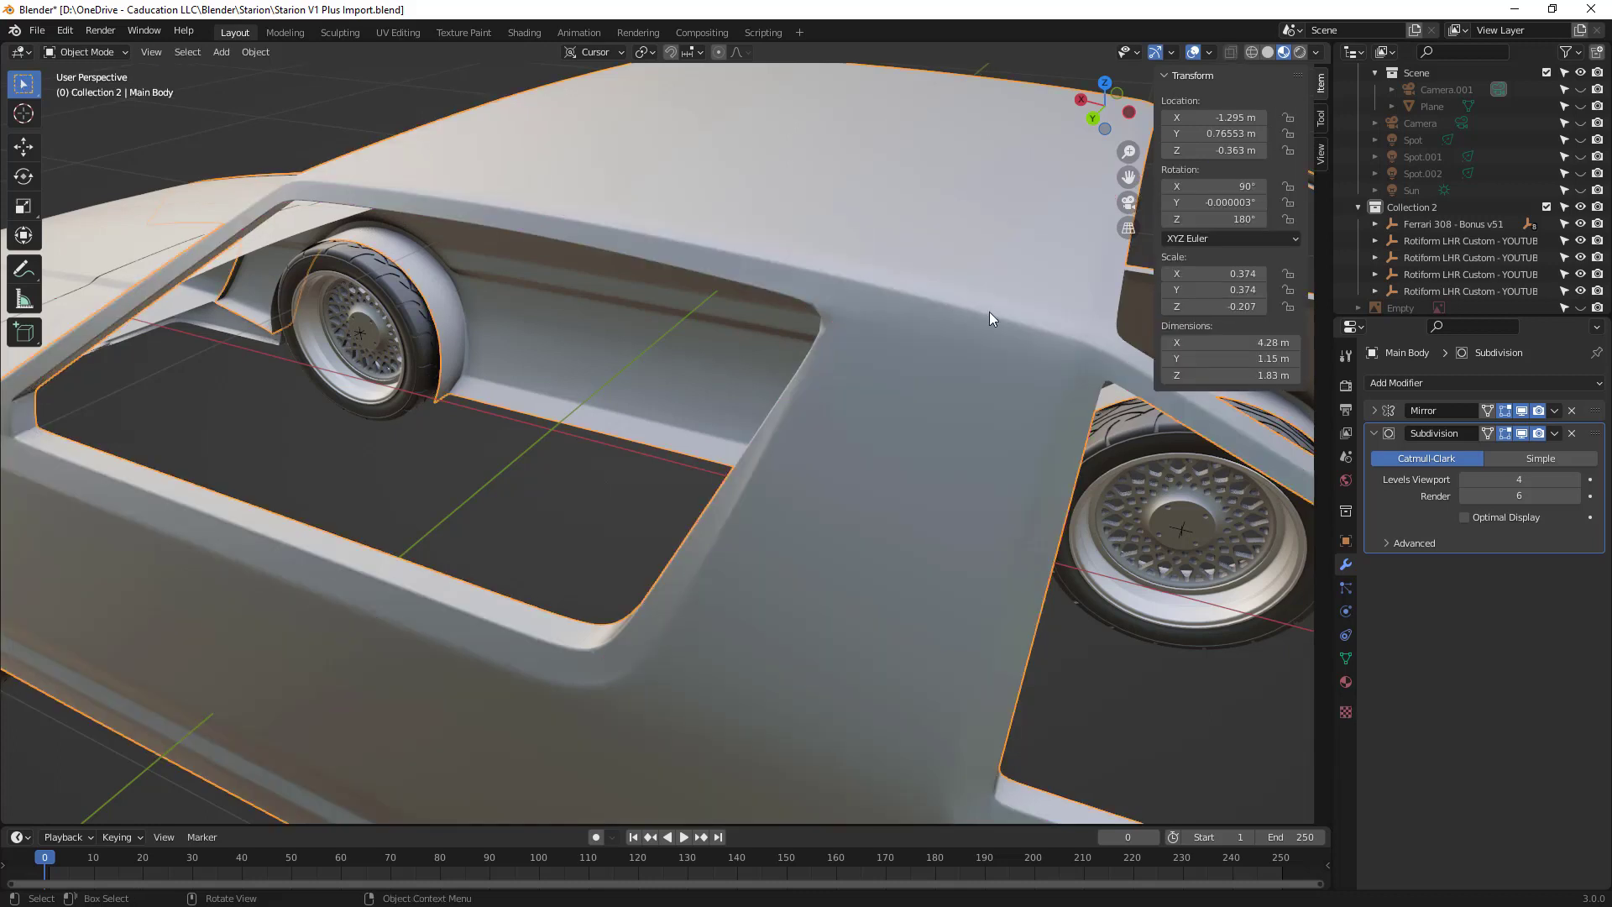
middle_click_drag(997, 315, 755, 443)
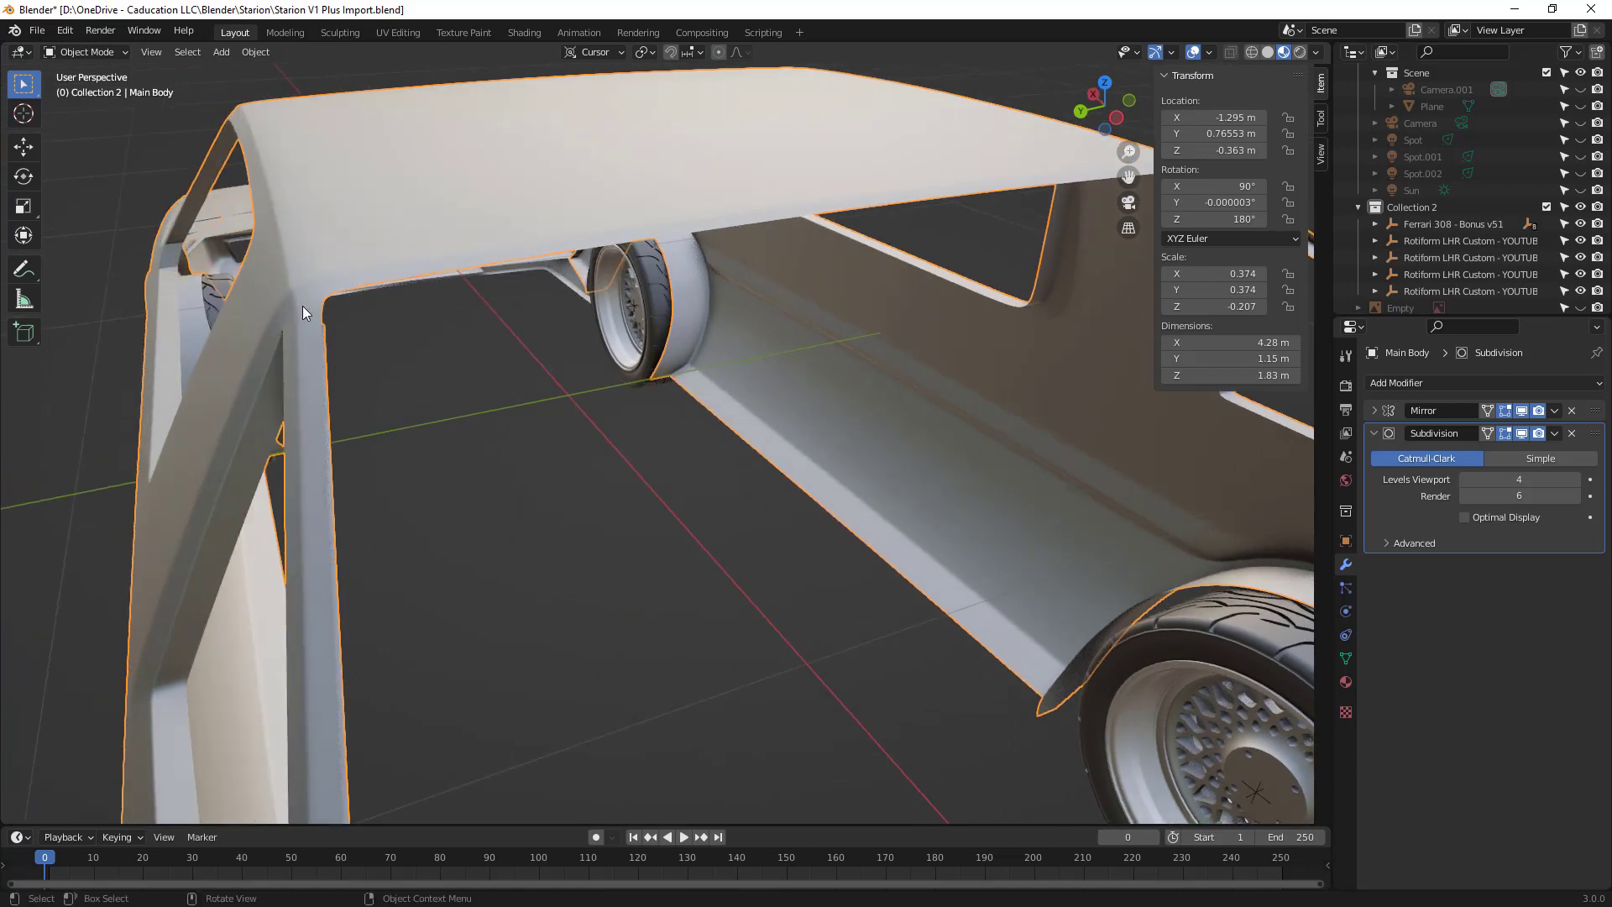
key("Tab")
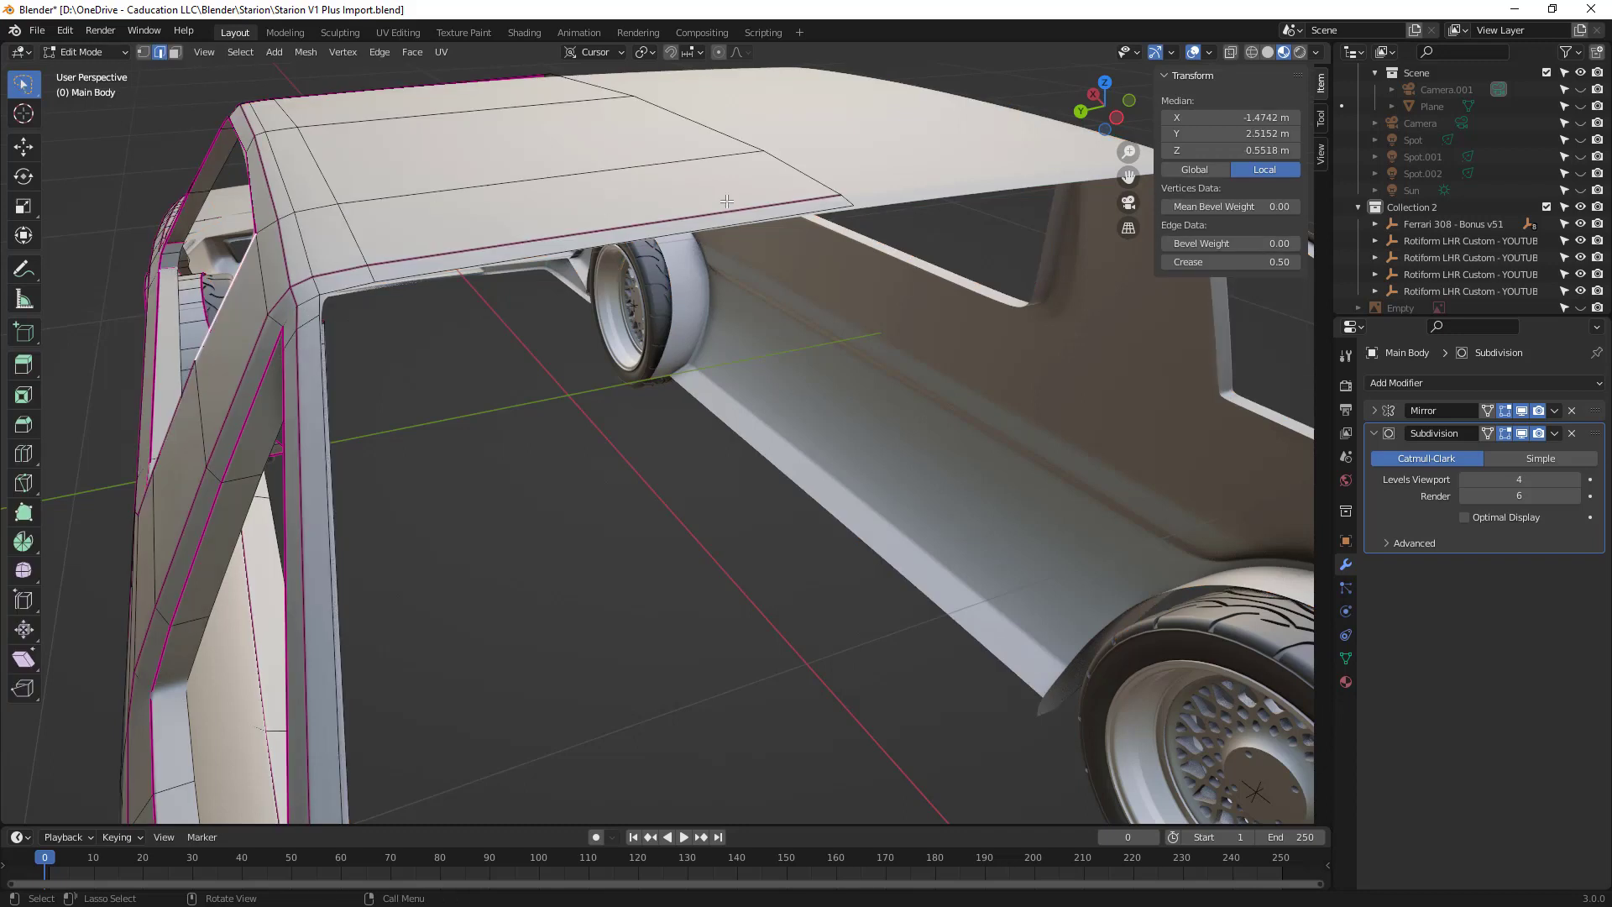
scroll(655, 268, "down", 4)
key("Tab")
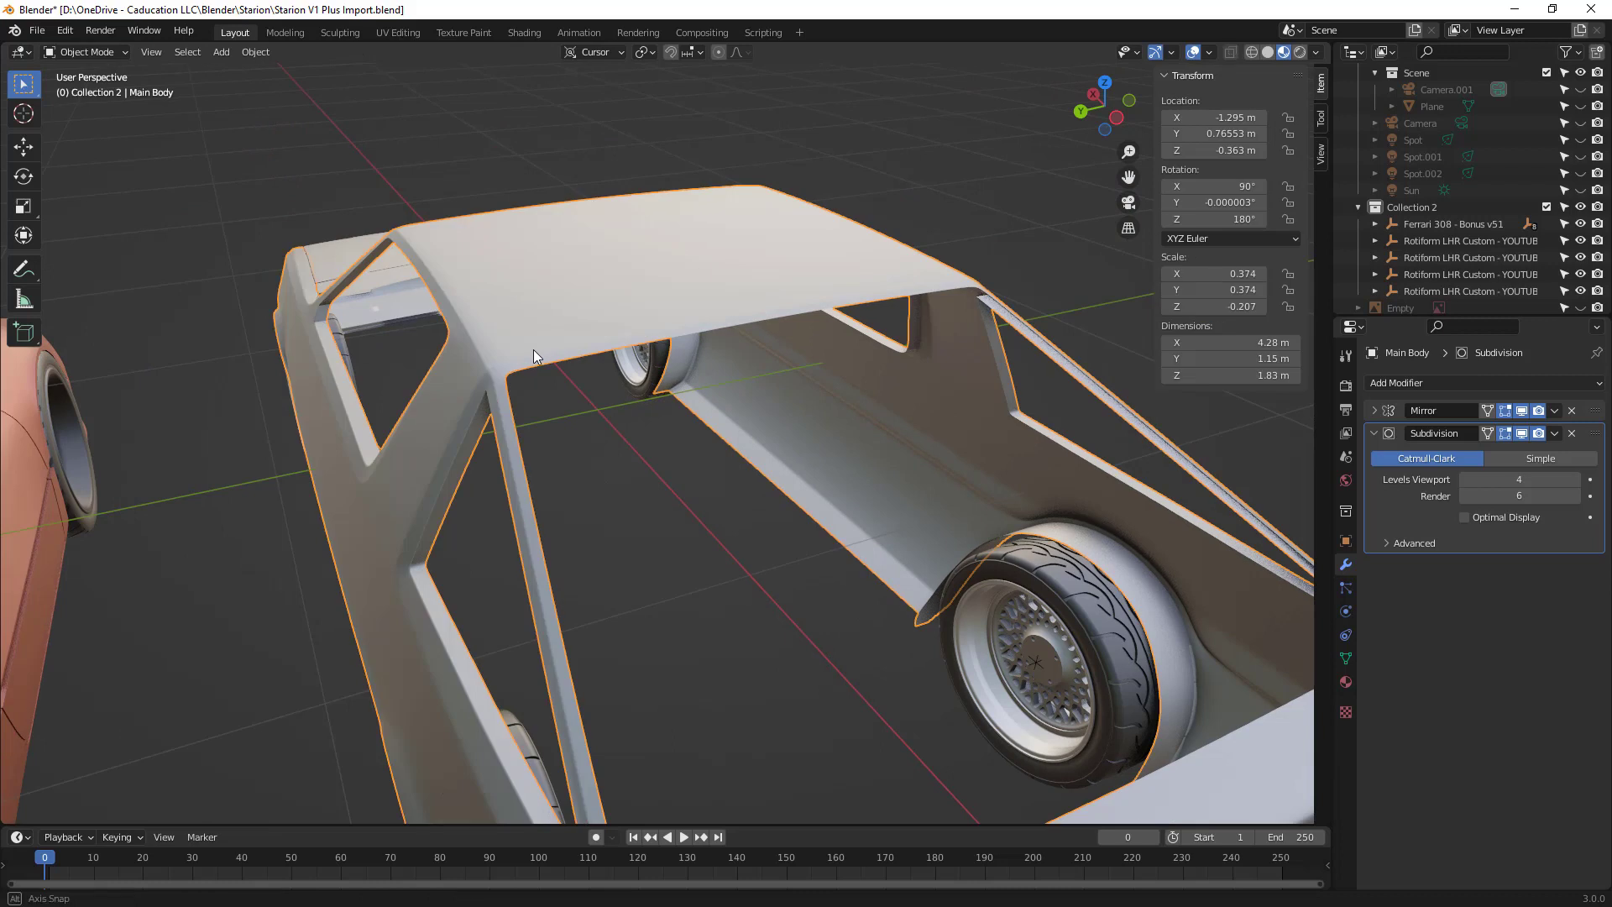
middle_click_drag(534, 350, 596, 340)
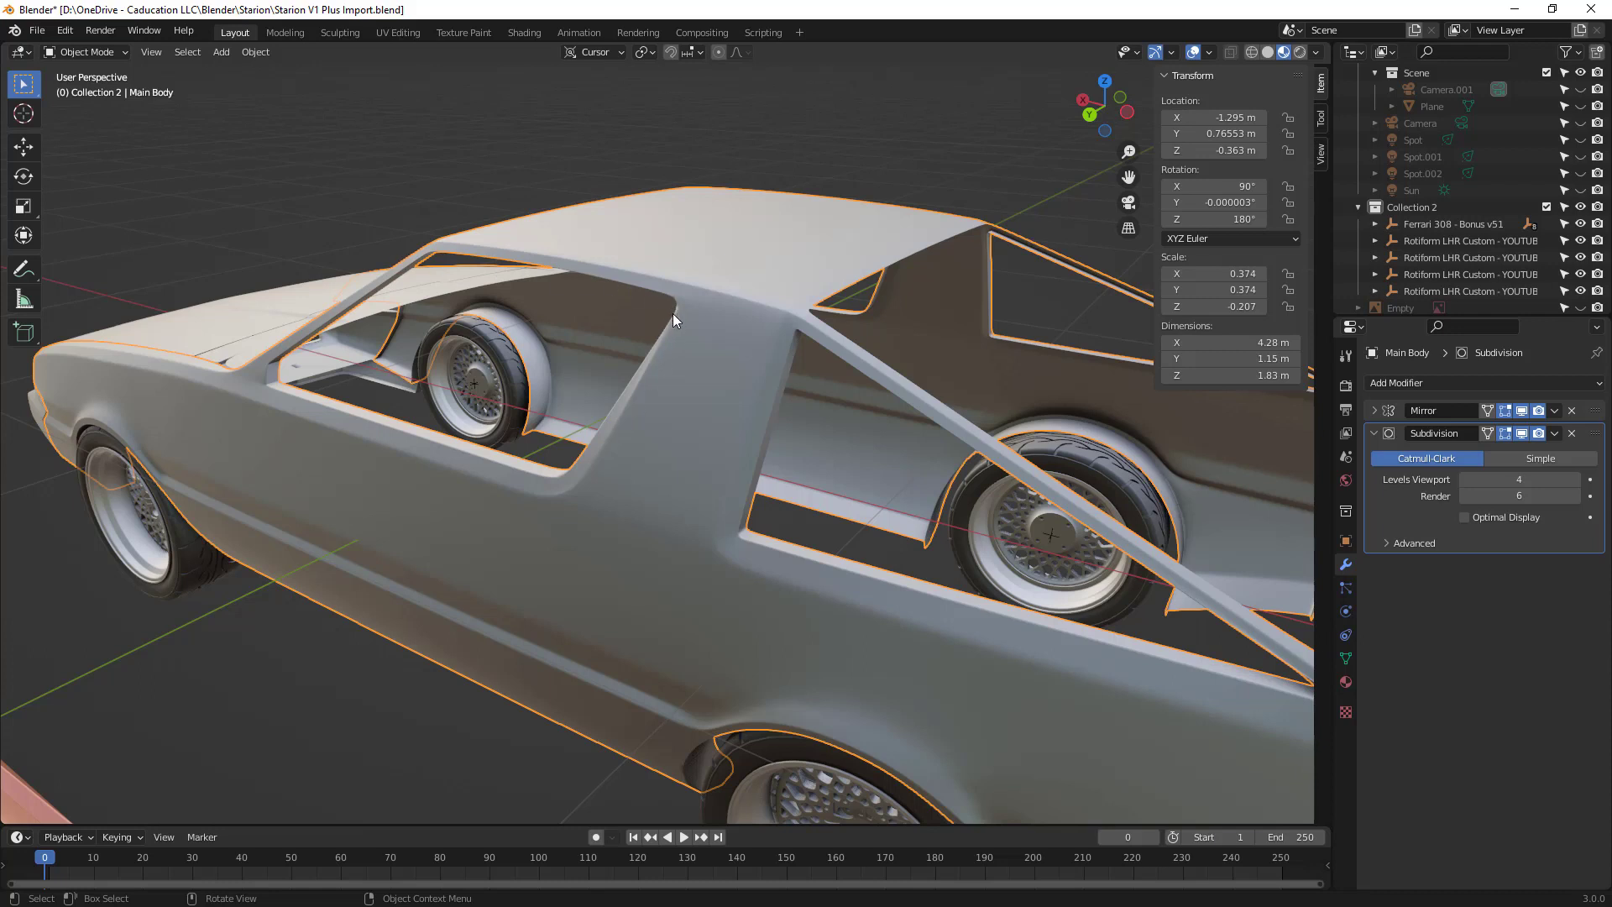
Step: Zoom out to both cars, orbit to the Ferrari's front, and select its Body150 mesh
scroll(673, 314, "down", 5)
middle_click_drag(643, 441, 723, 457)
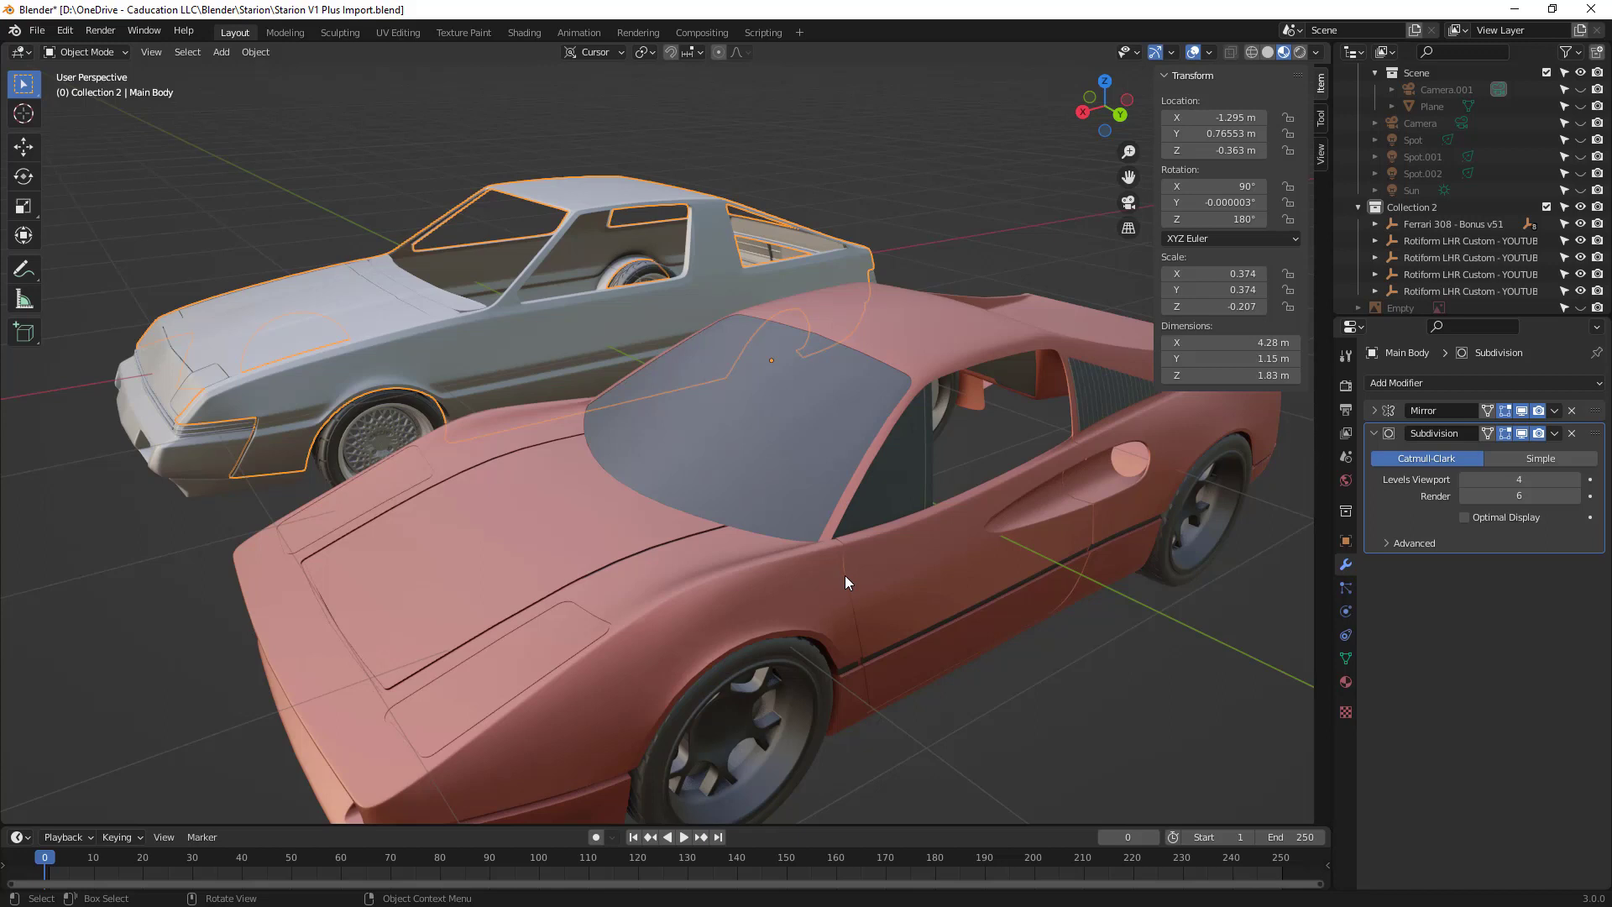
middle_click_drag(733, 601, 733, 586)
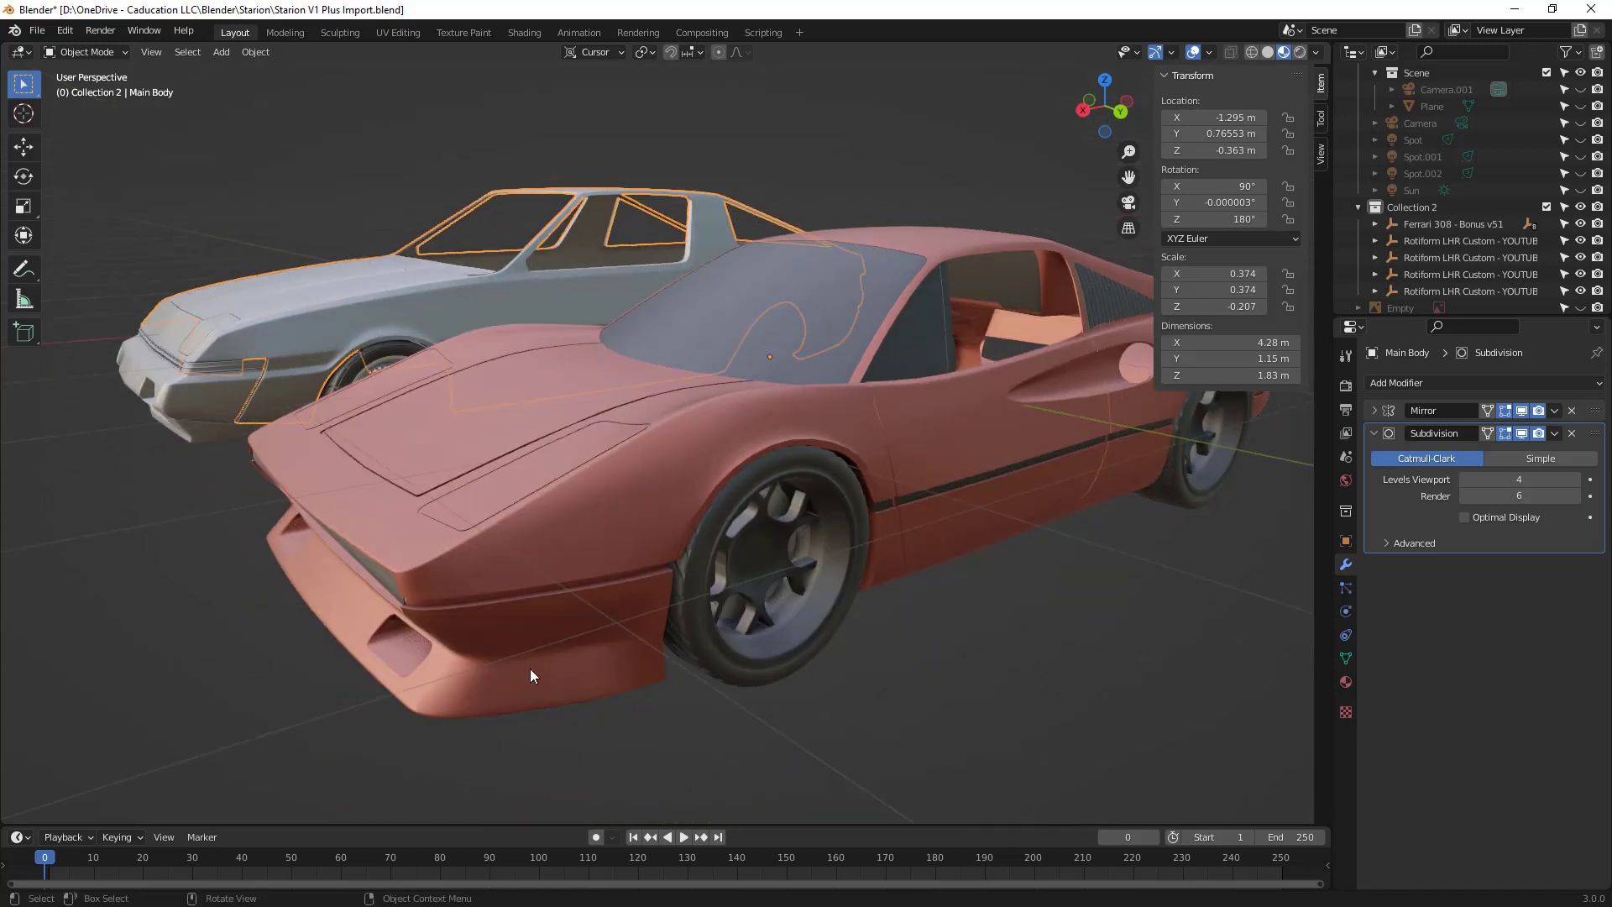
left_click(309, 608)
left_click(335, 599)
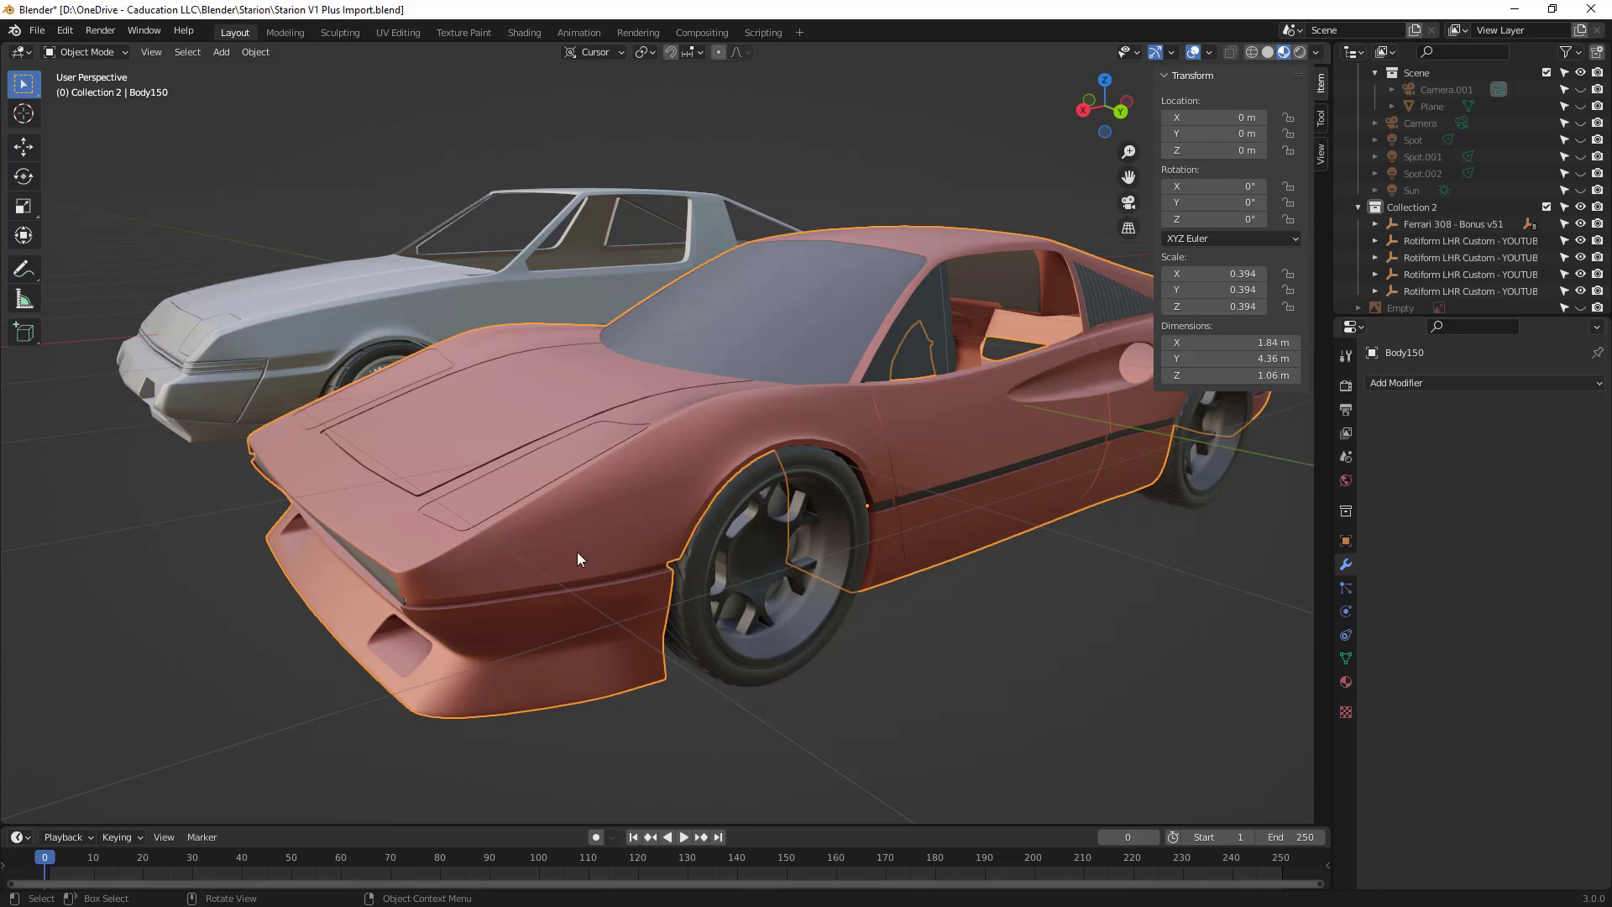
Step: Enter Edit Mode on Body150 and orbit from its front to a rear three-quarter view
key("Tab")
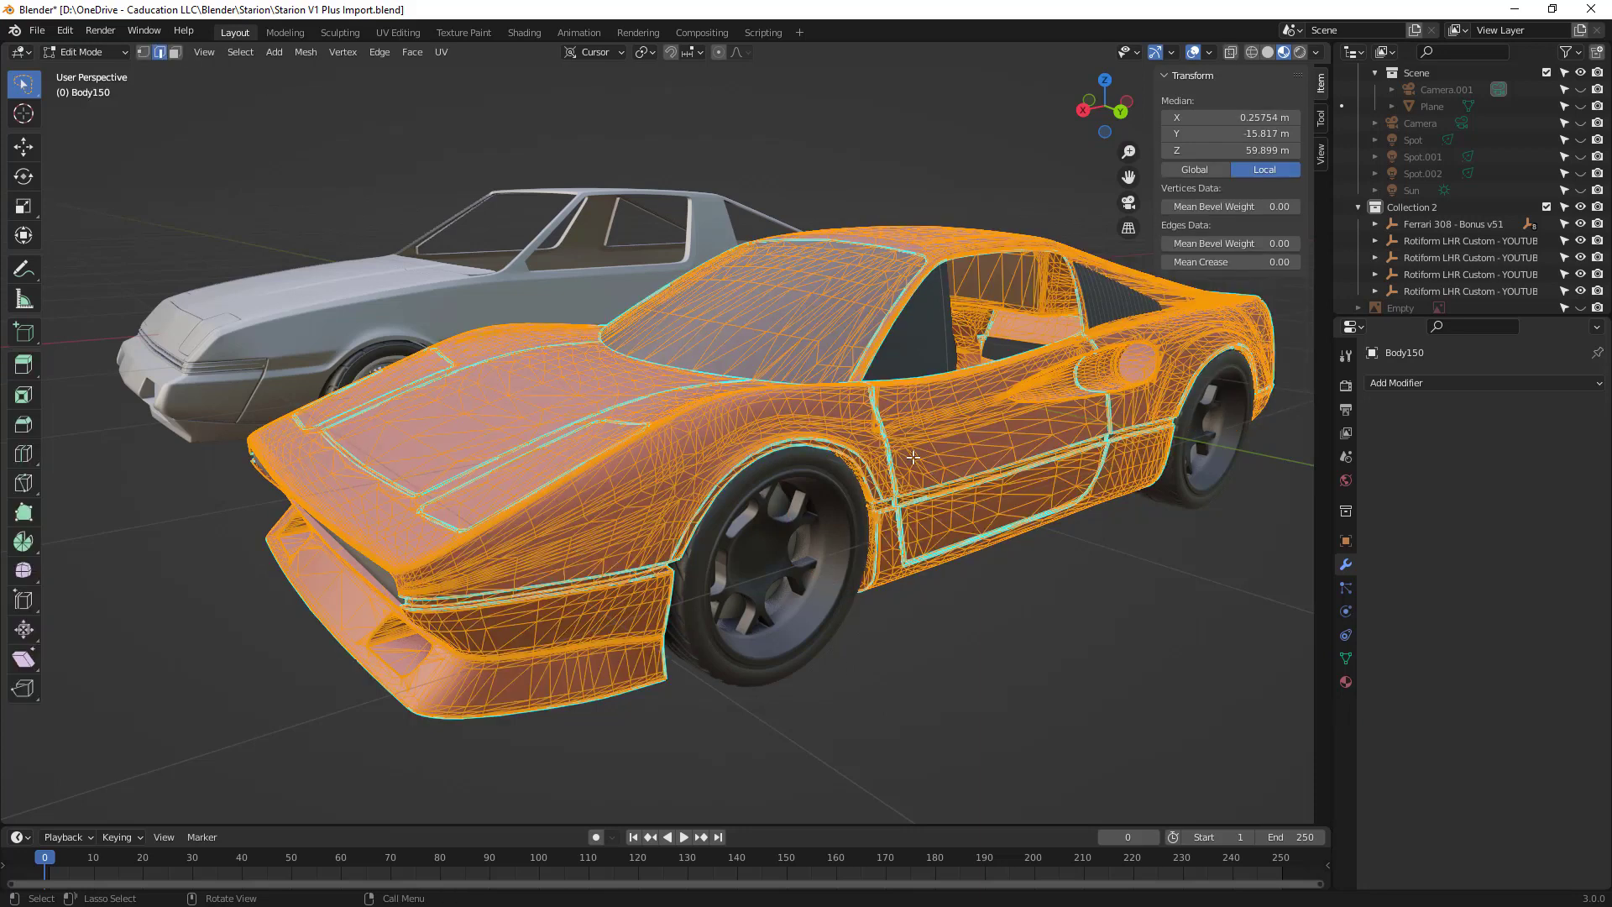
scroll(913, 458, "up", 3)
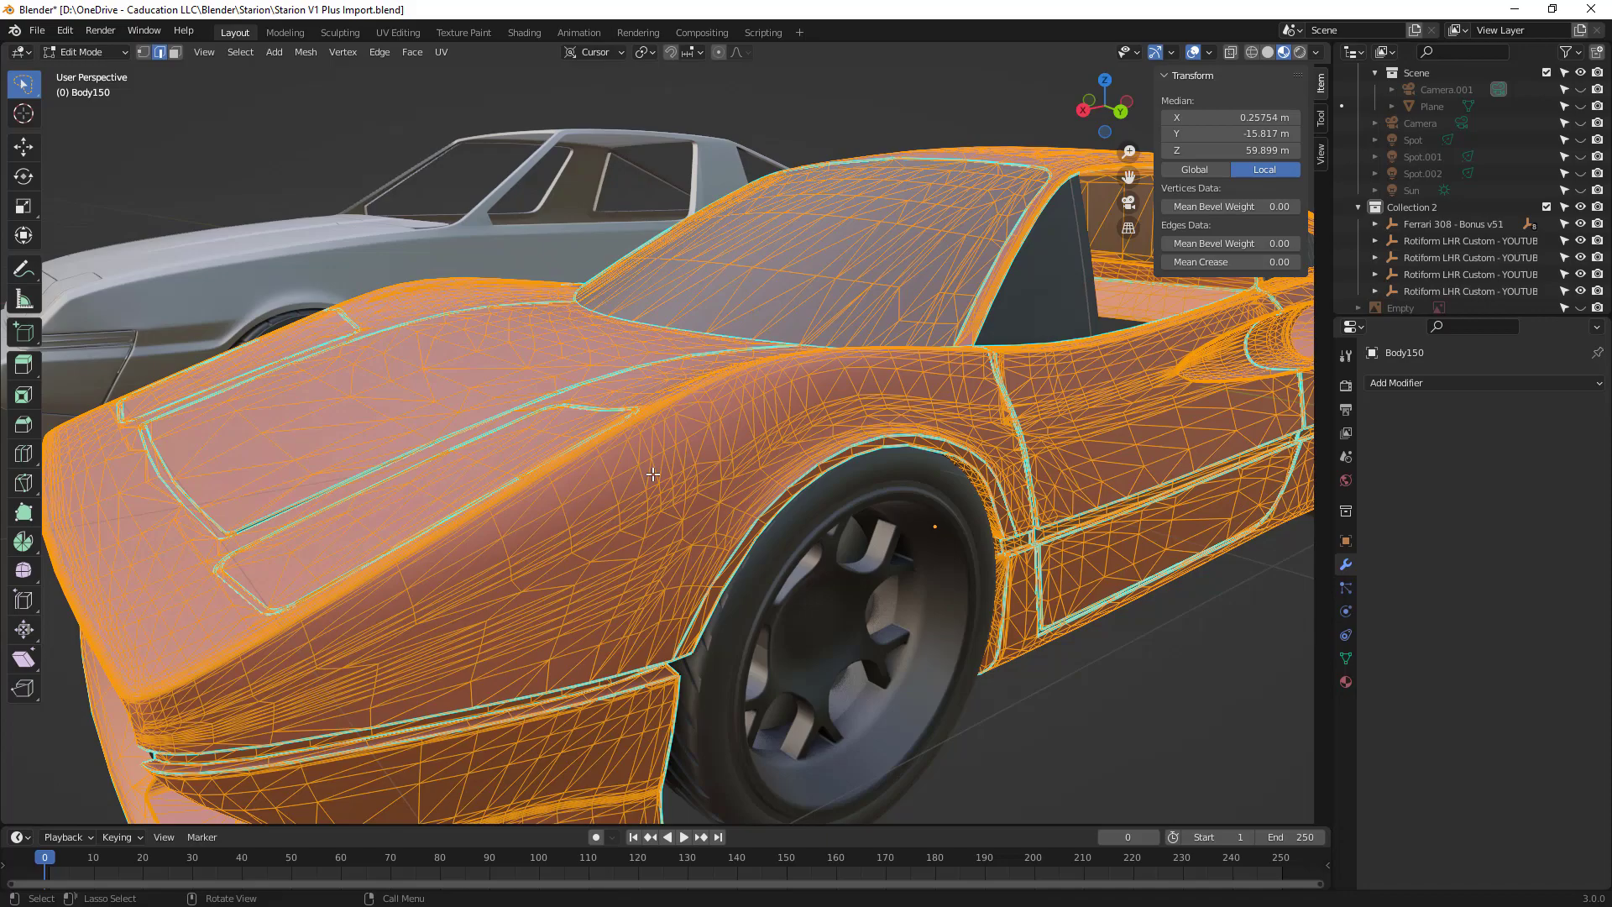
middle_click_drag(698, 494, 639, 497)
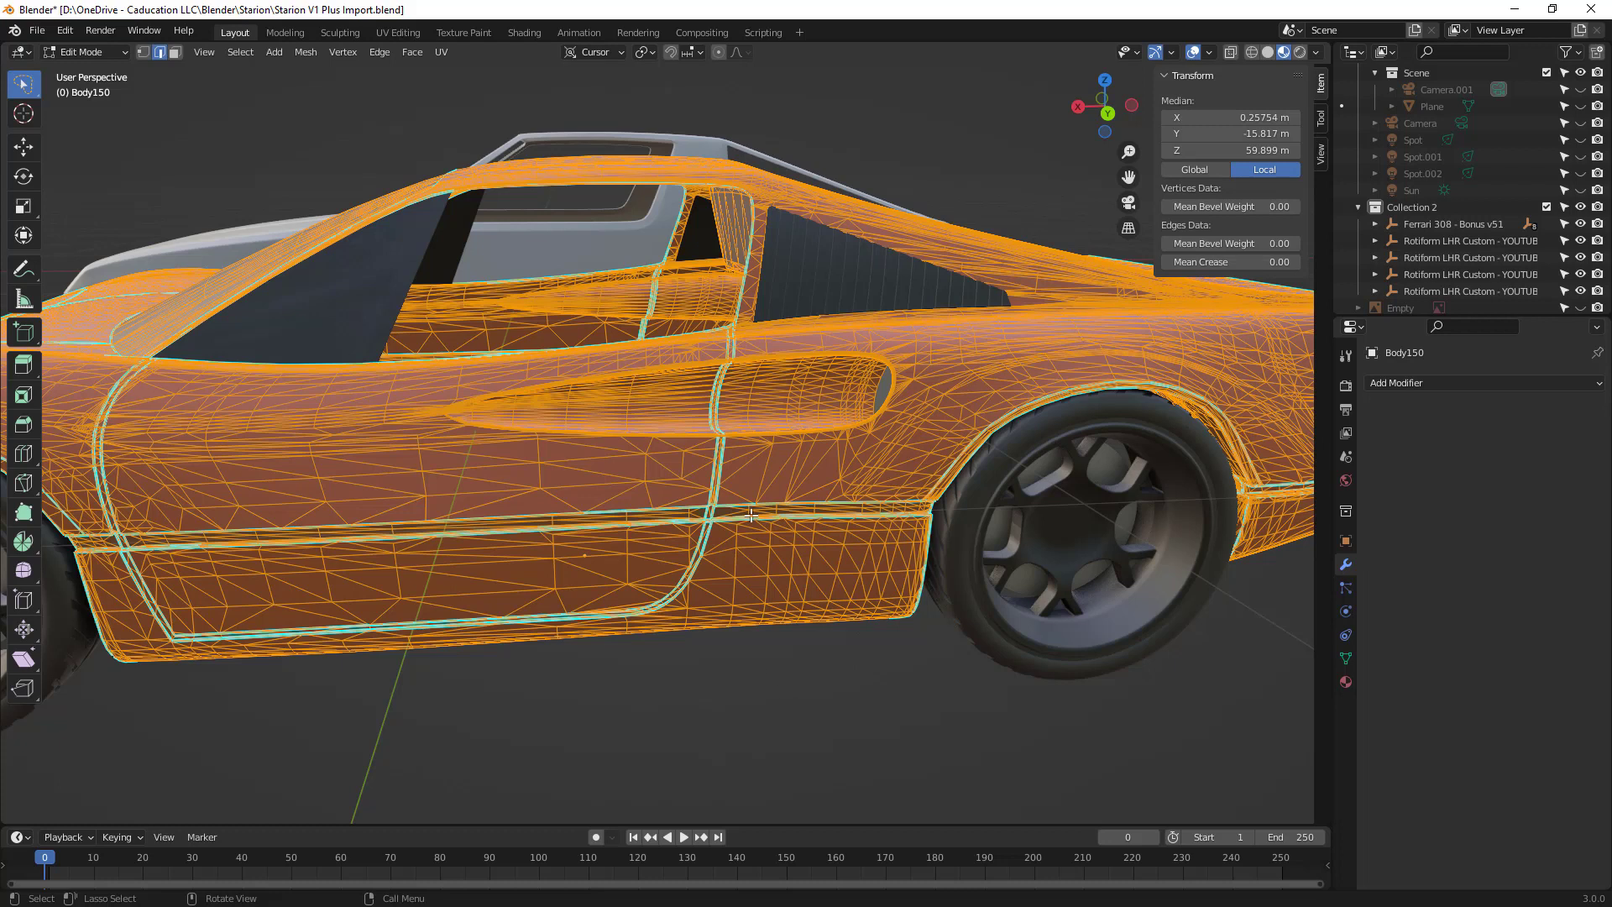
middle_click_drag(753, 520, 743, 445, "shift")
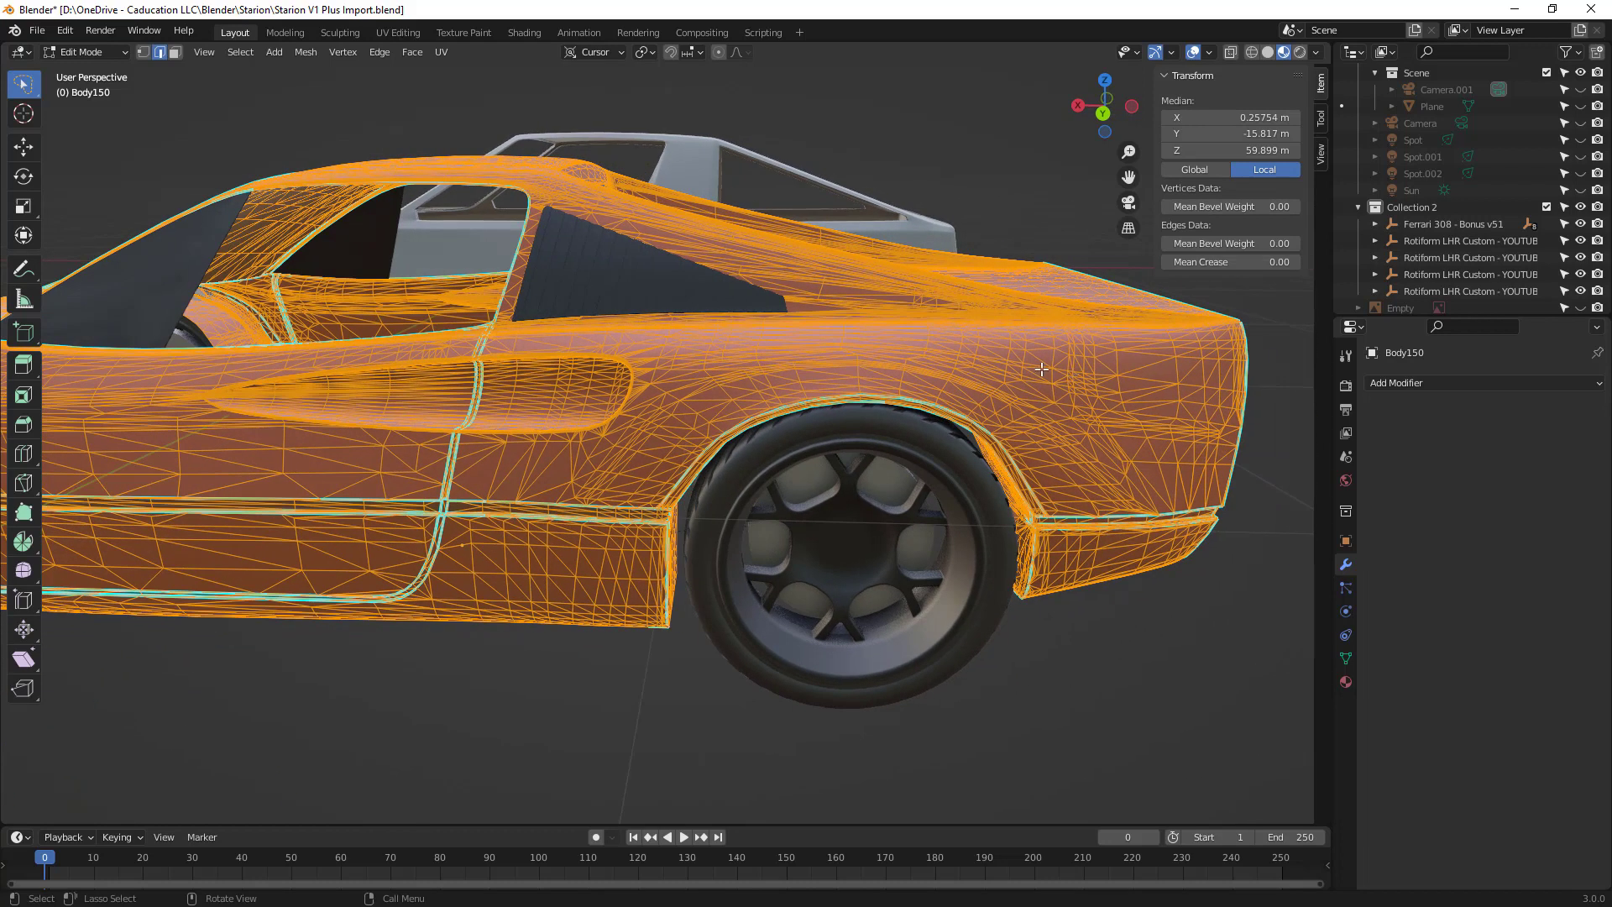
middle_click_drag(914, 356, 779, 548)
Step: Leave Body150's Edit Mode, zoom toward the hood and fender, then re-enter Edit Mode
key("Tab")
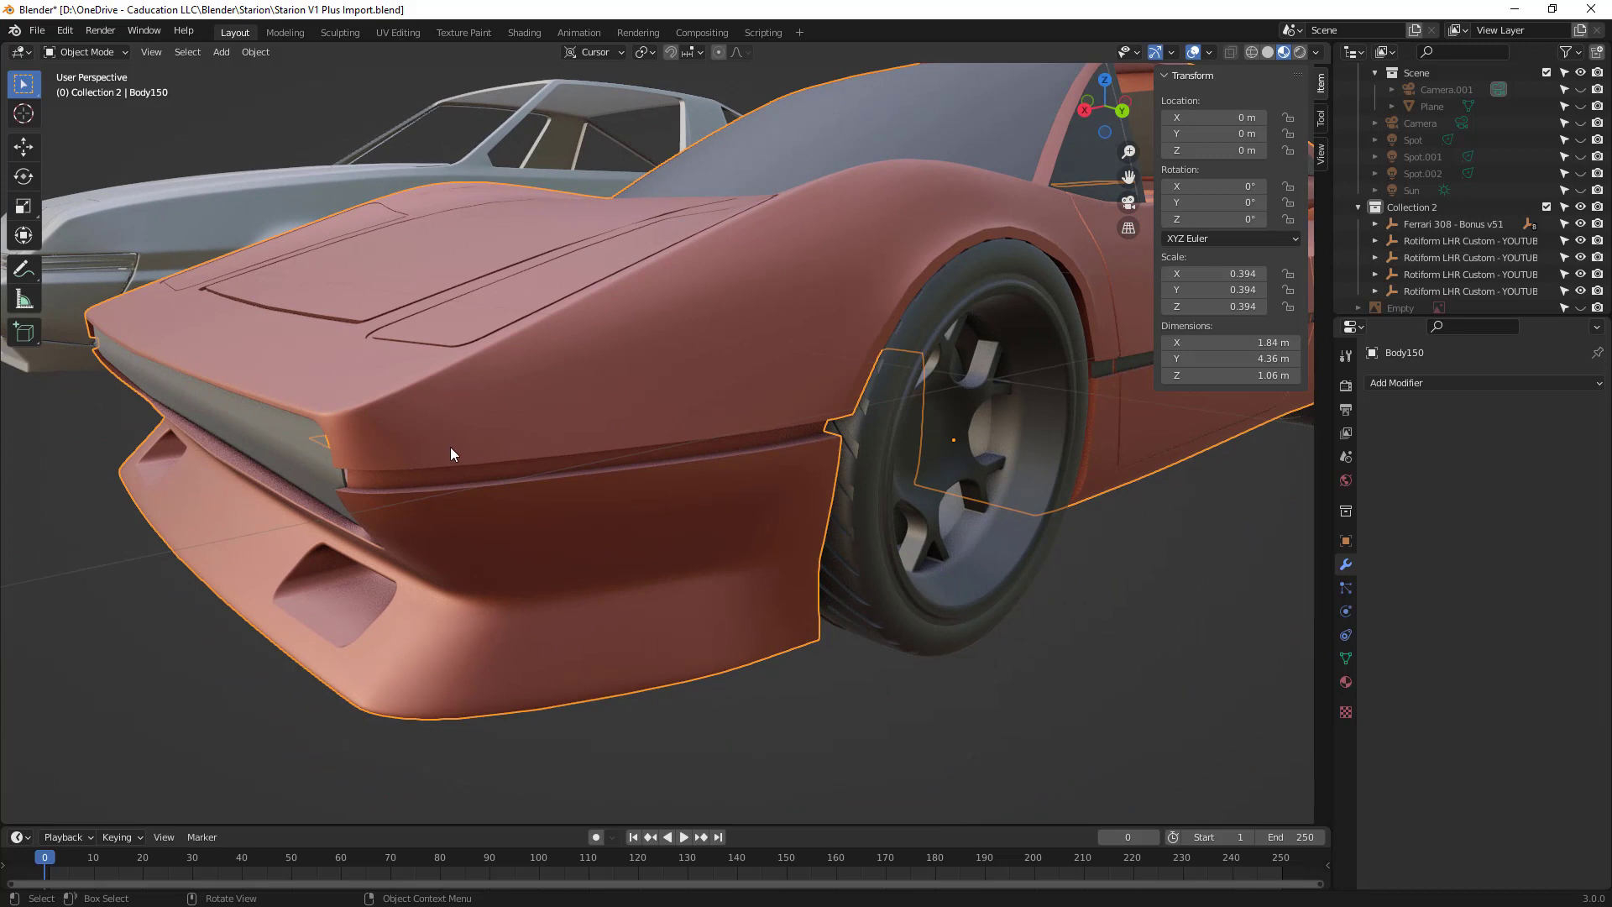
scroll(450, 454, "up", 3)
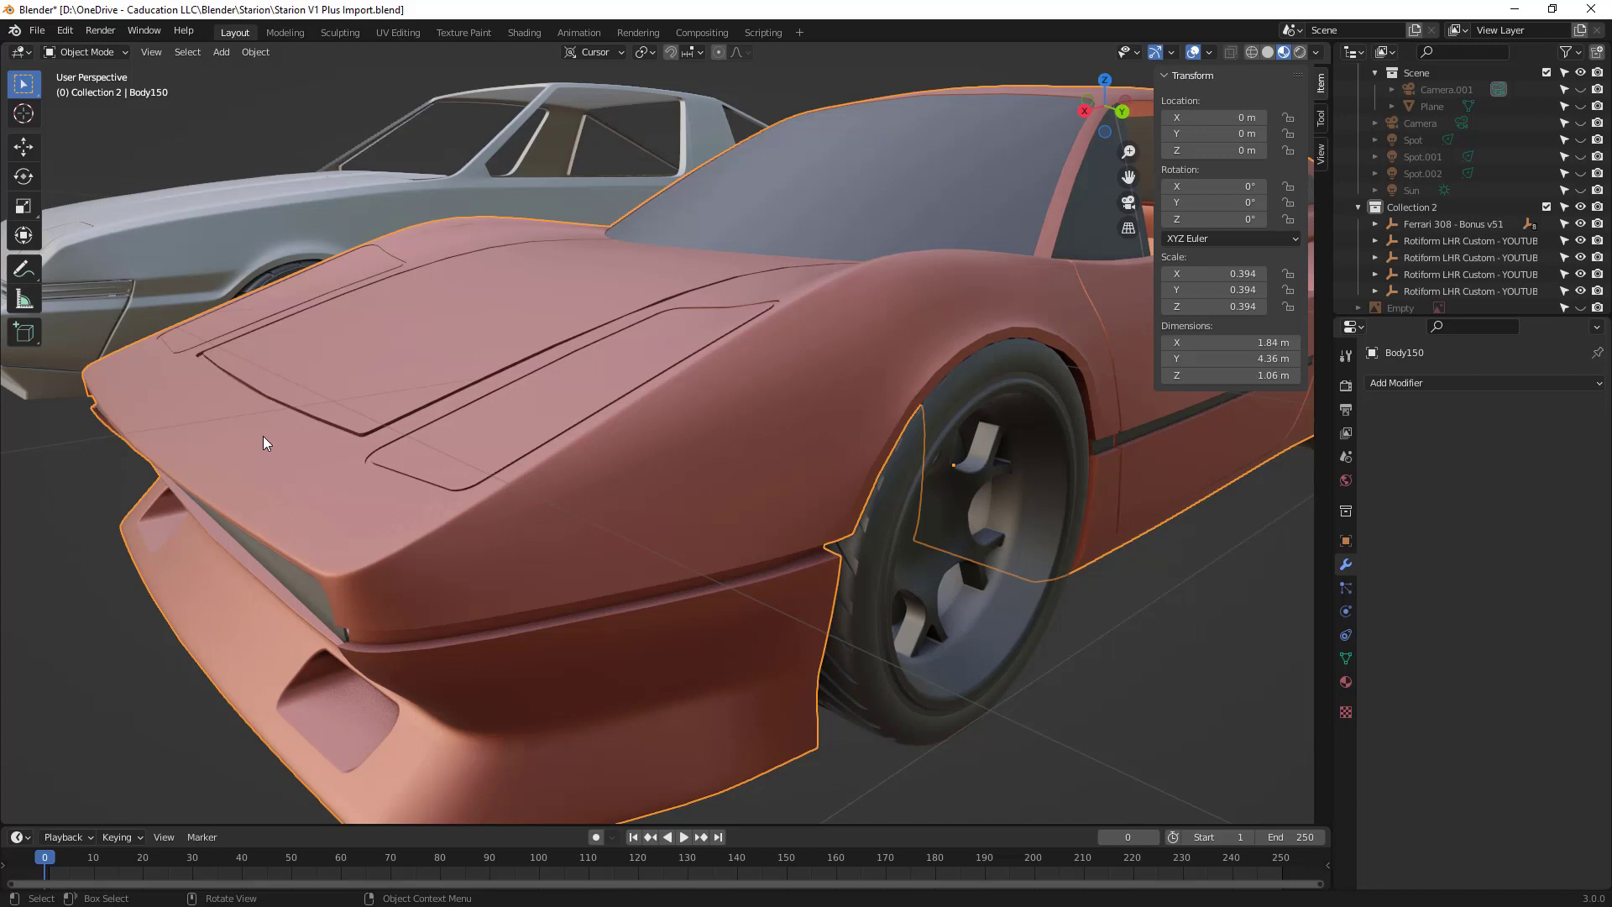
key("Tab")
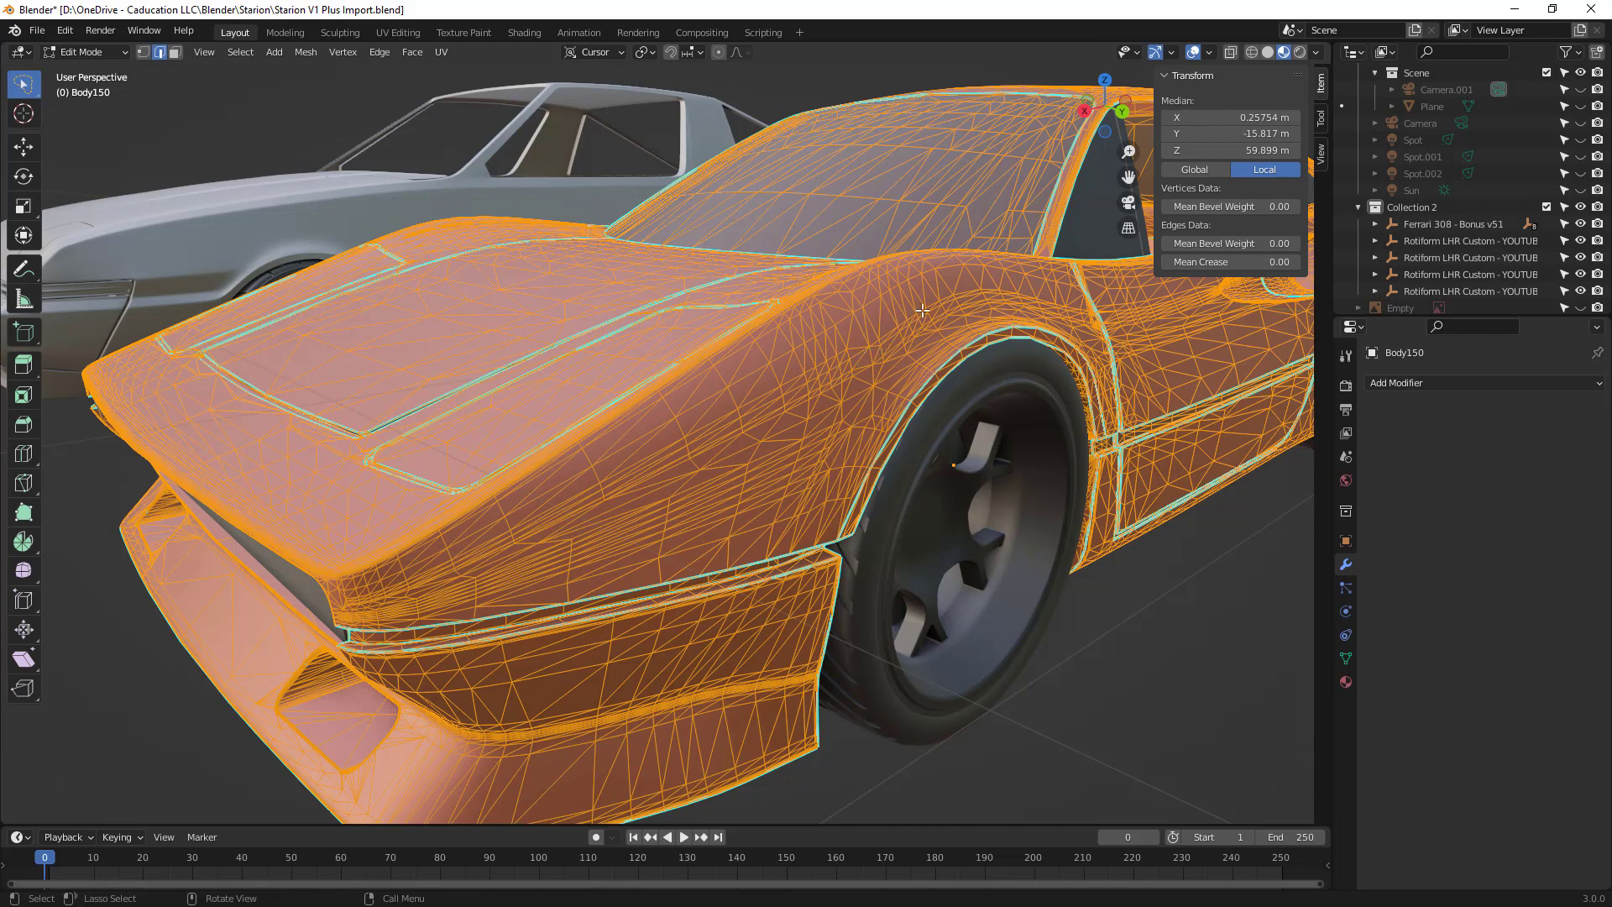
middle_click_drag(1167, 302, 886, 365)
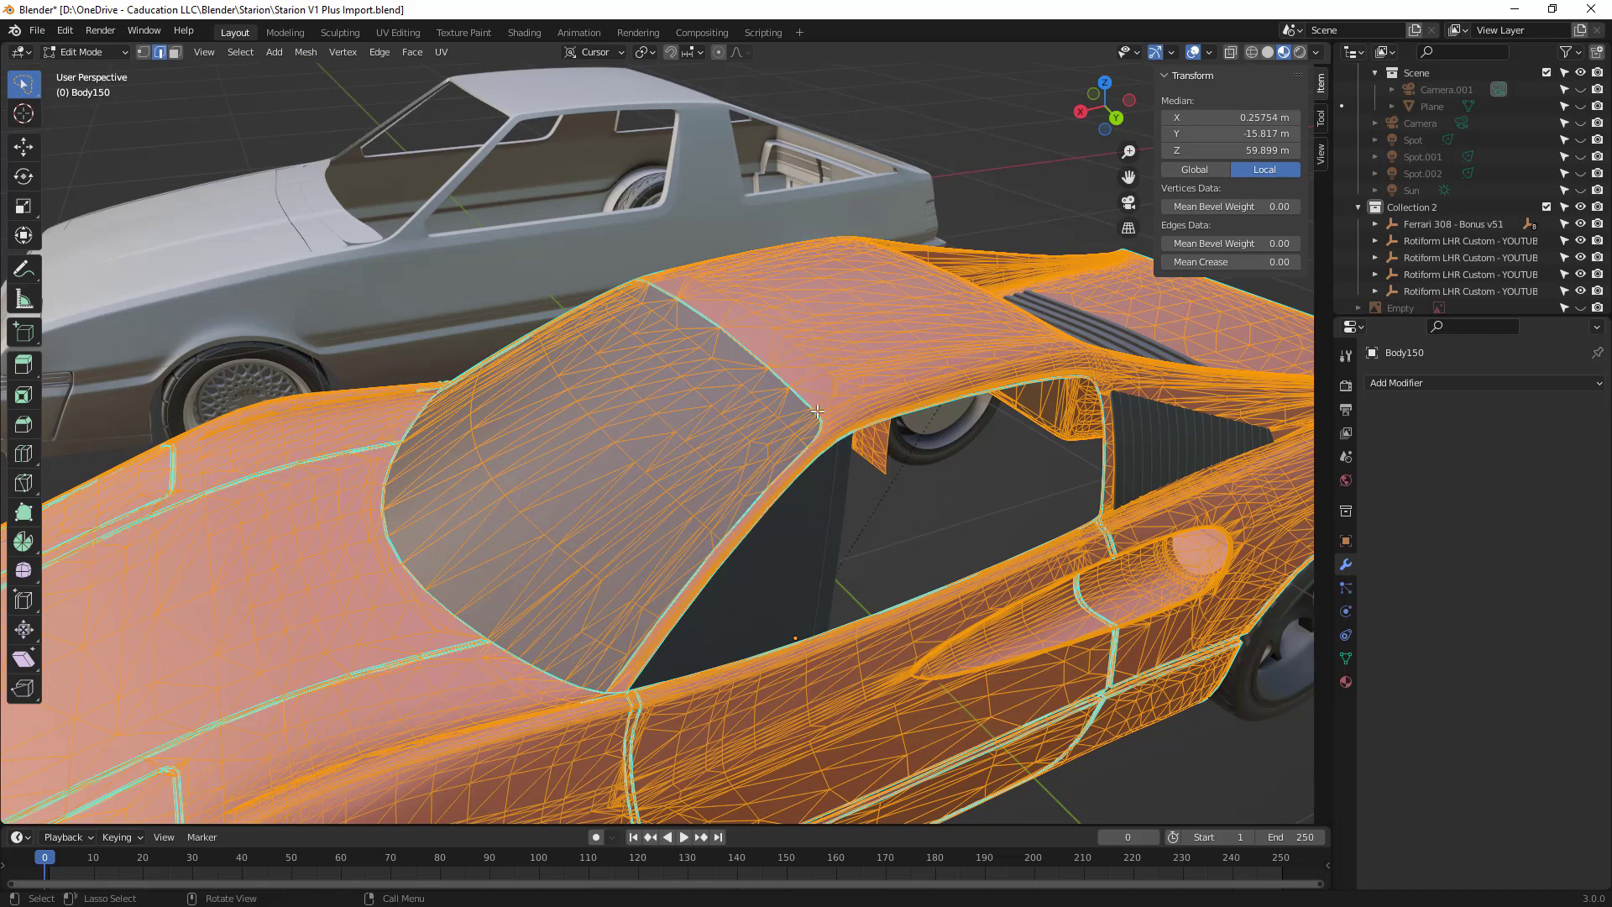
middle_click_drag(812, 393, 834, 403)
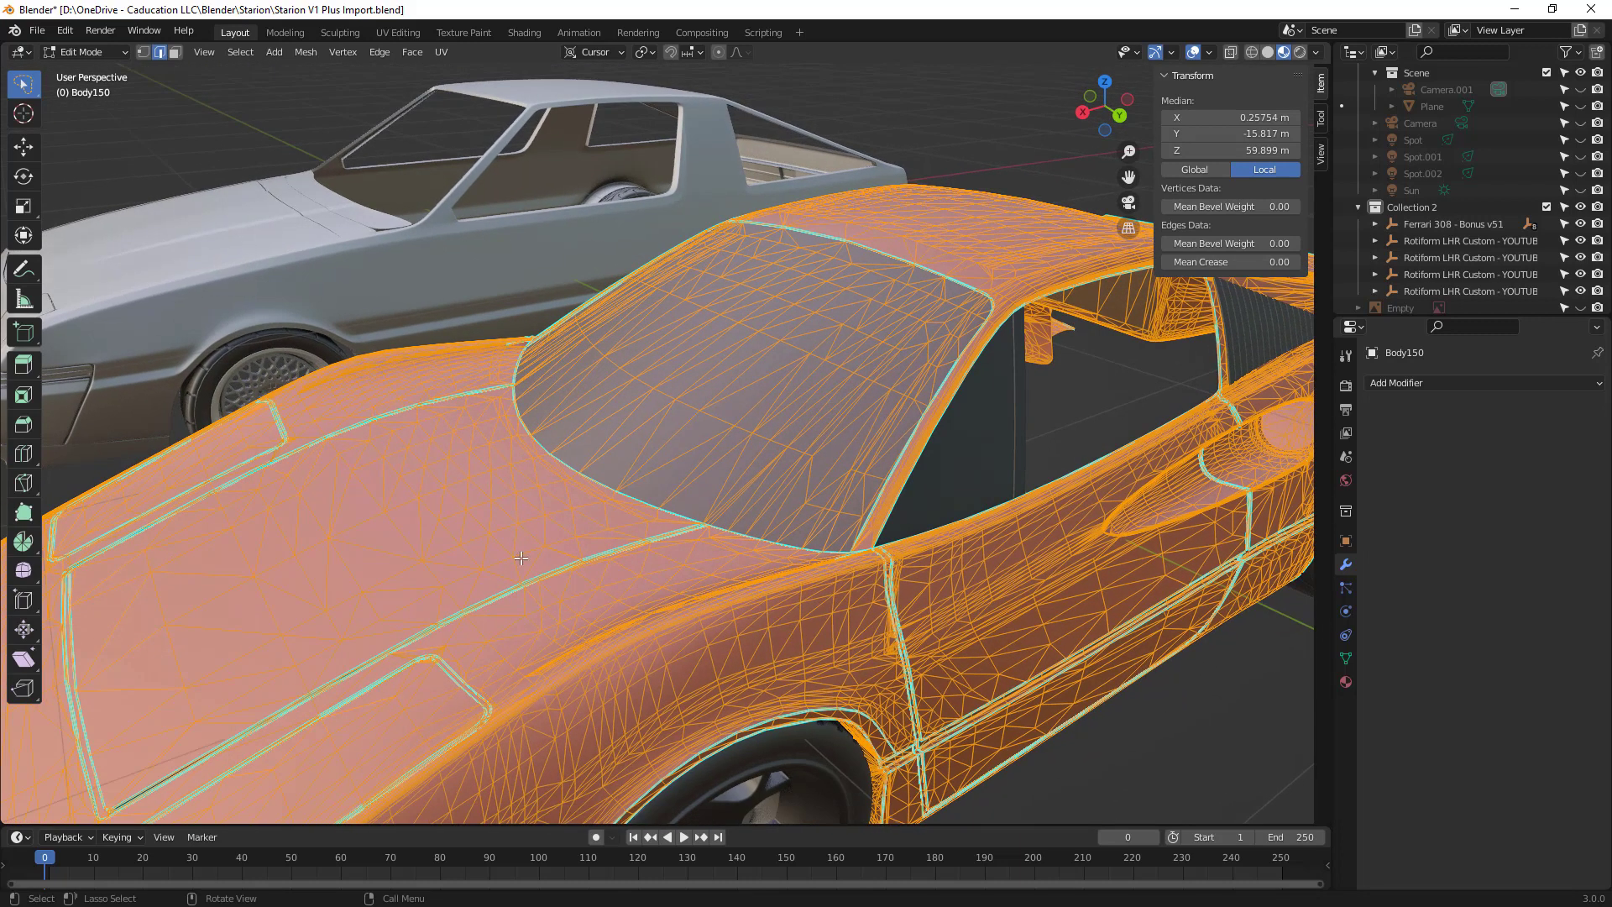
middle_click_drag(478, 499, 508, 354)
scroll(588, 421, "up", 4)
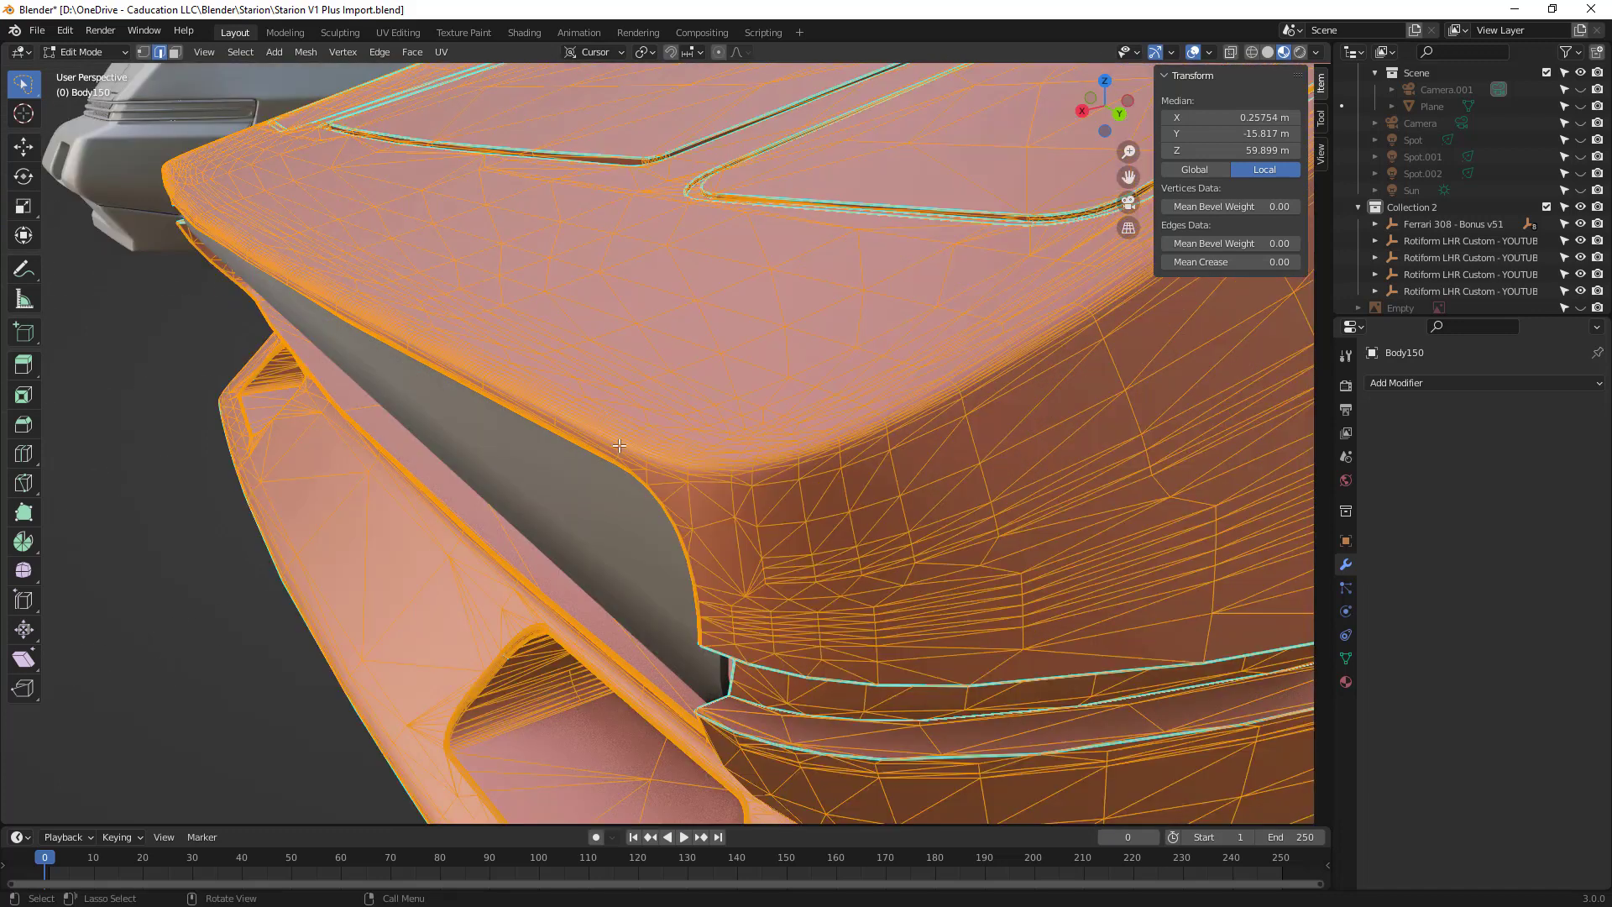
key("KP_0")
key("KP_0")
Step: Take the Ferrari body out of Edit Mode and orbit to view both cars from the front
key("Tab")
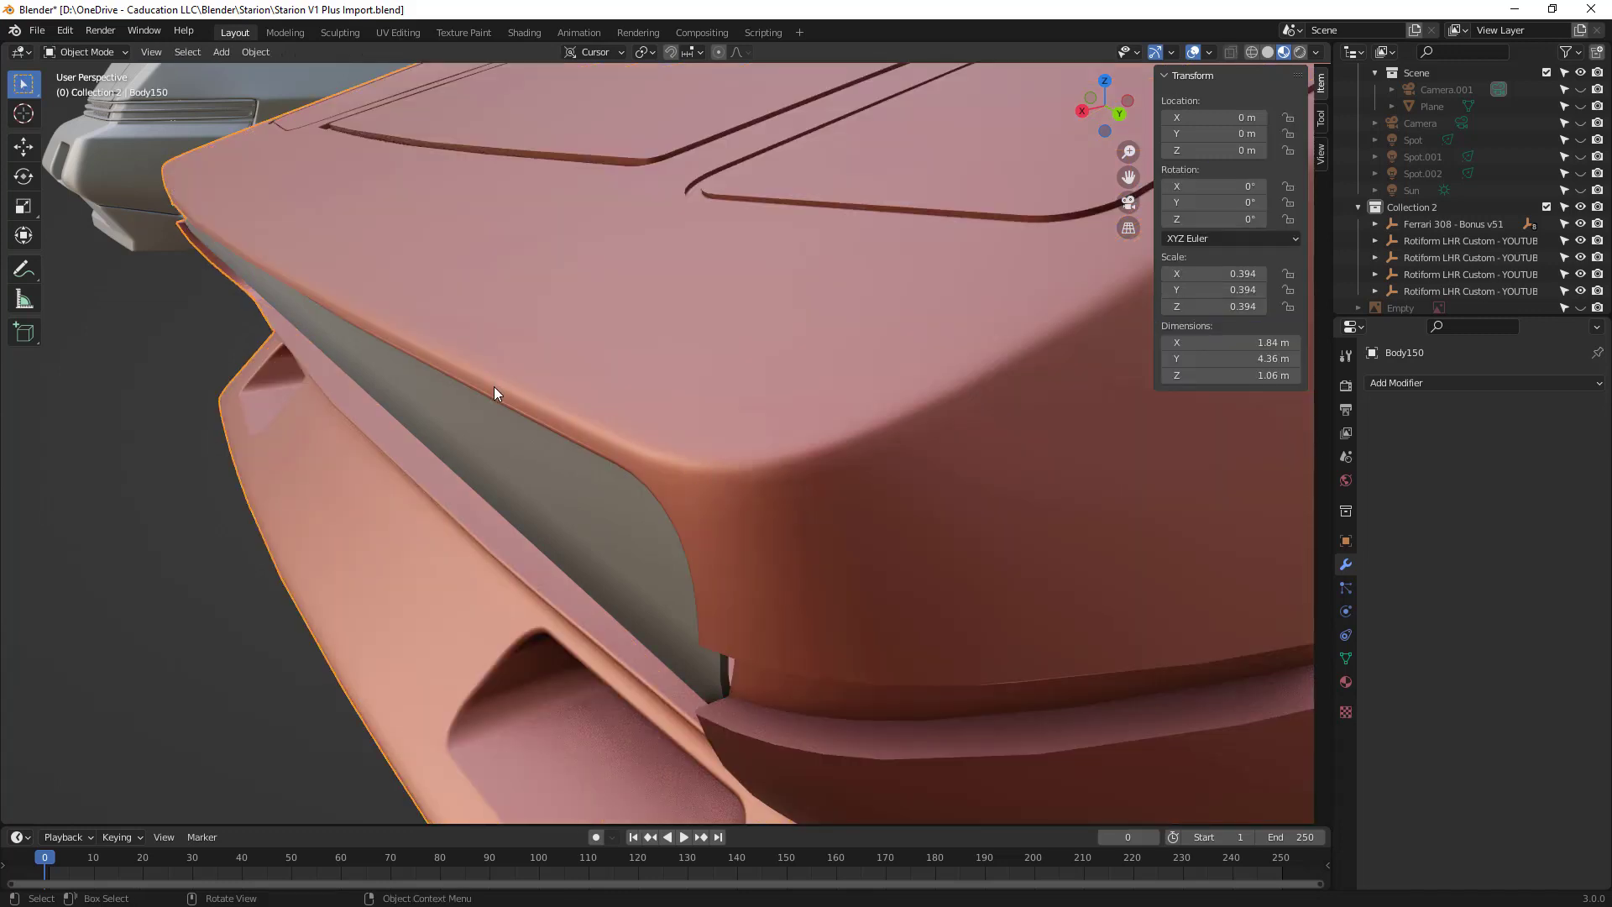
scroll(496, 384, "down", 6)
middle_click_drag(733, 386, 656, 394)
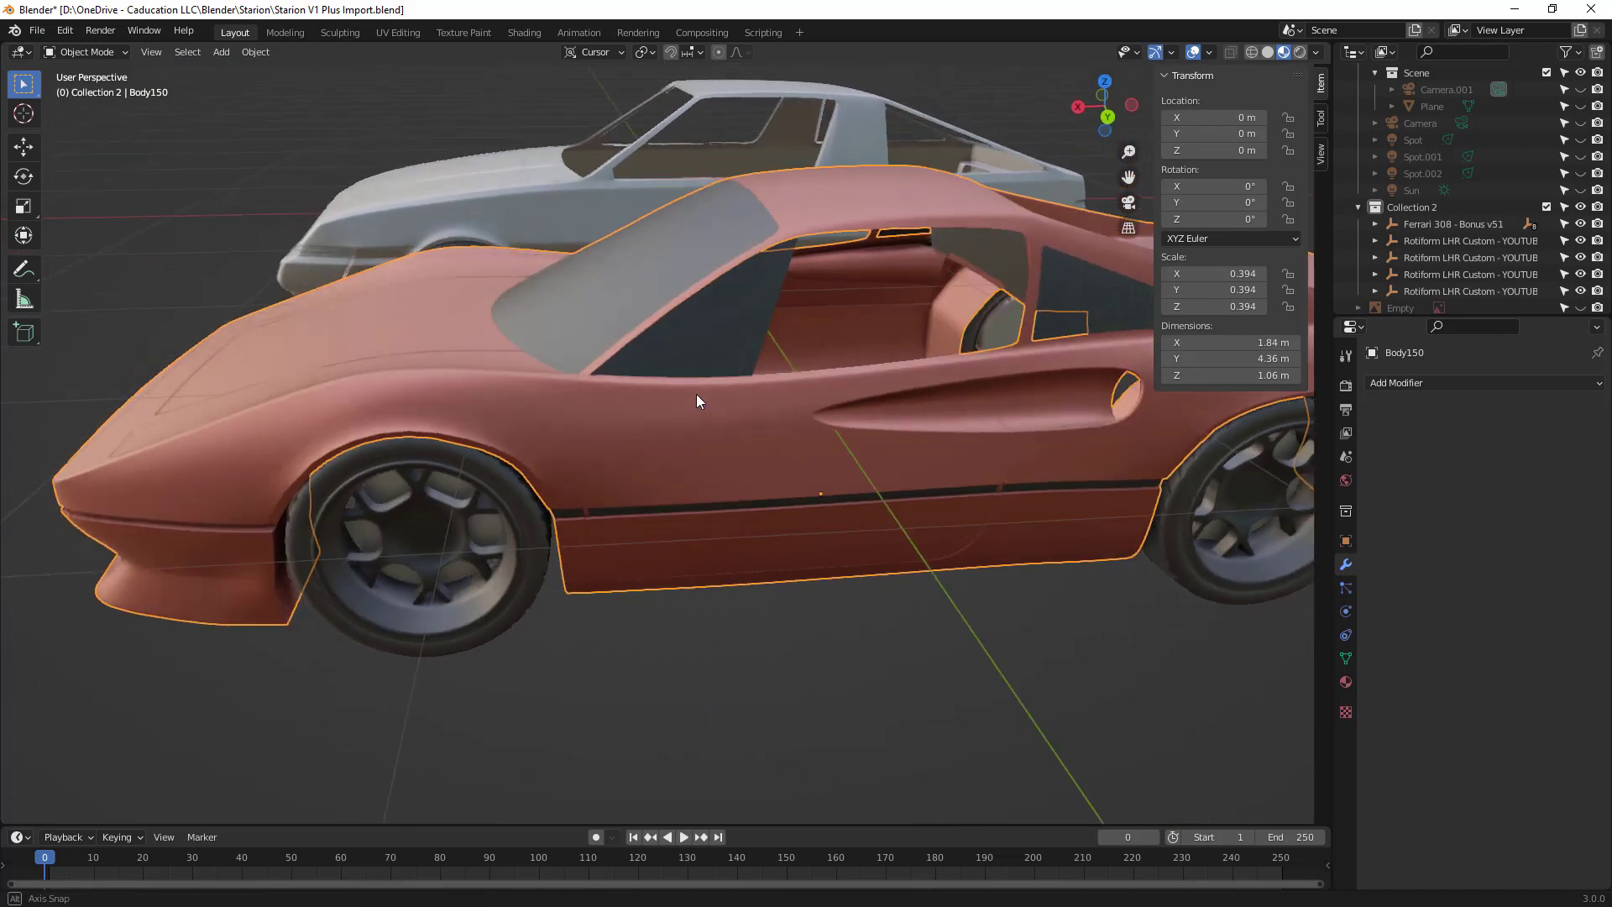
middle_click_drag(698, 394, 467, 314)
Step: Toggle Edit Mode on the Starion hood, then on the Ferrari body, to inspect their meshes
left_click(467, 314)
key("Tab")
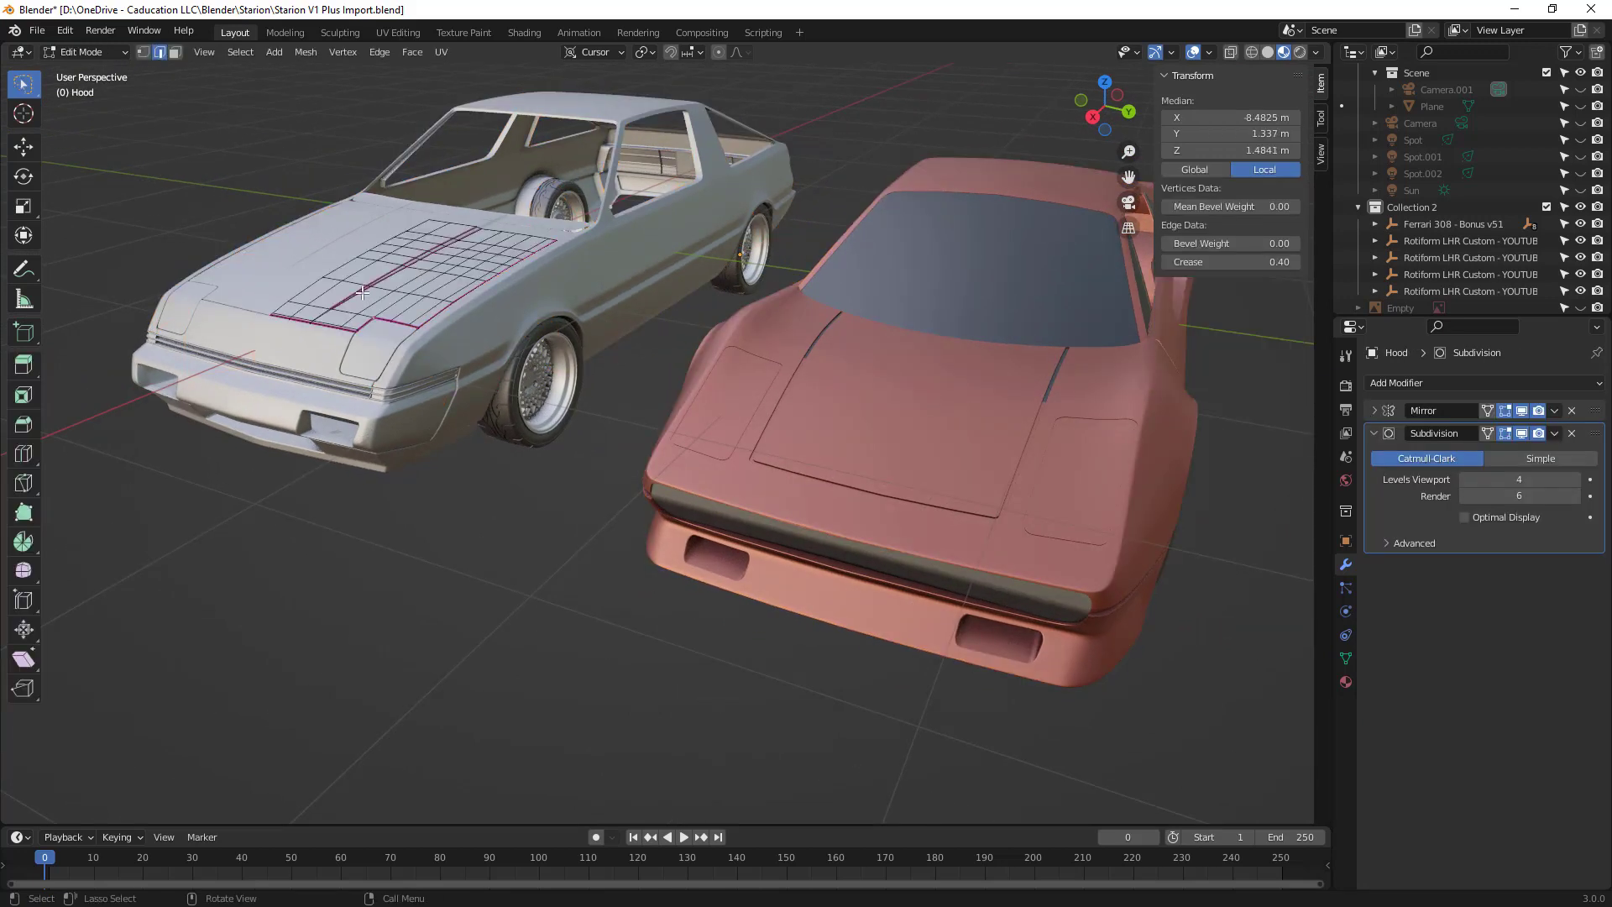
key("Tab")
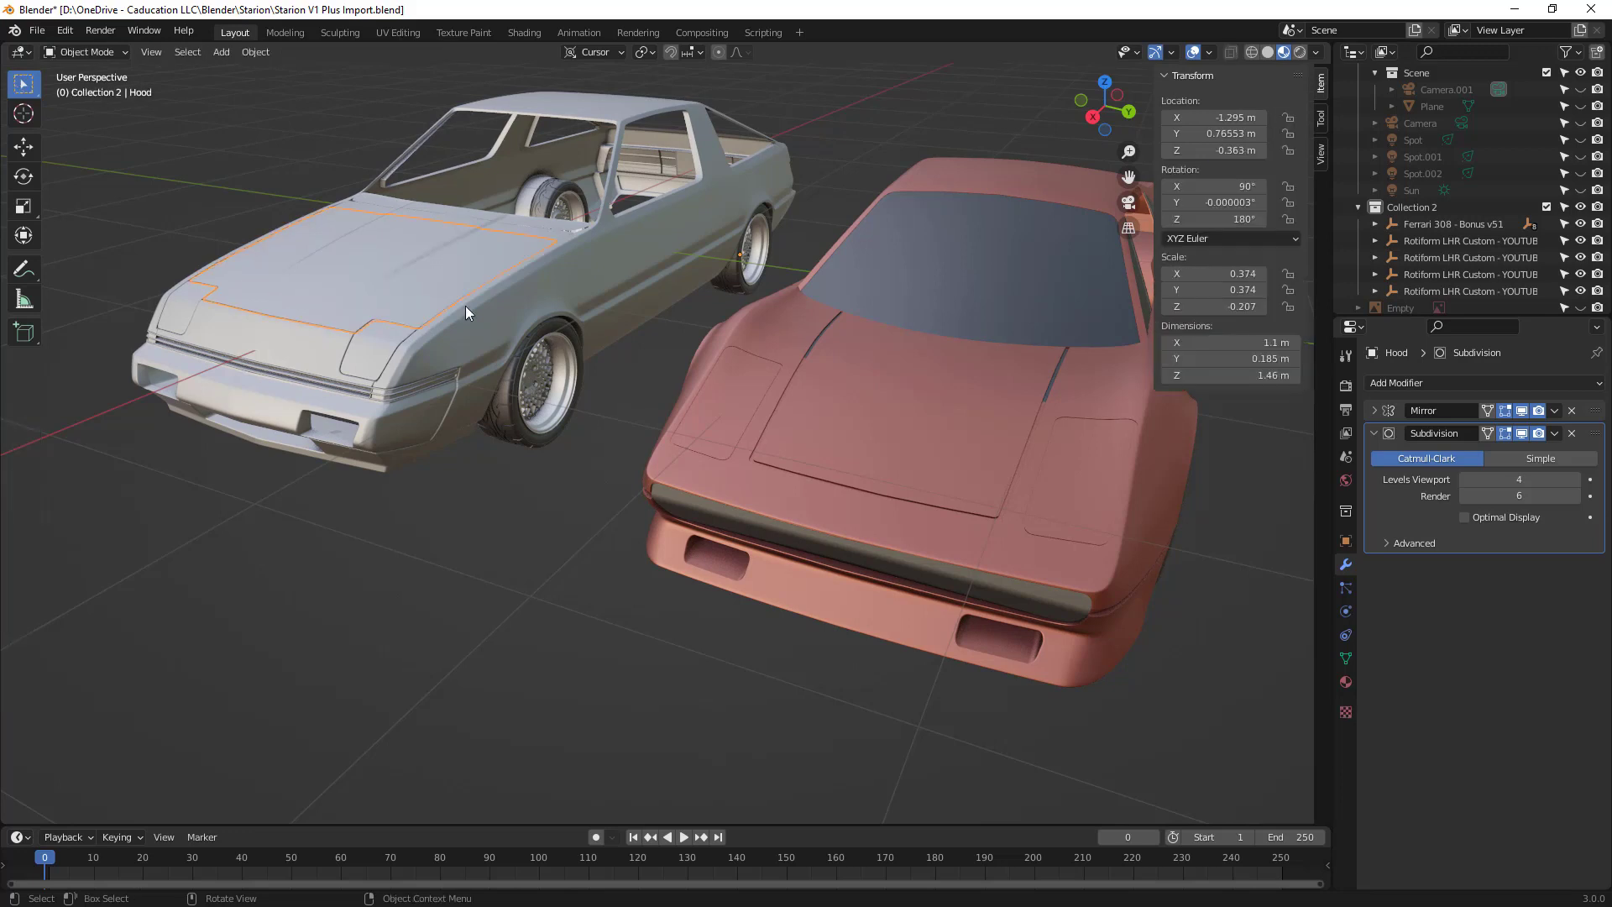
left_click(880, 447)
key("Tab")
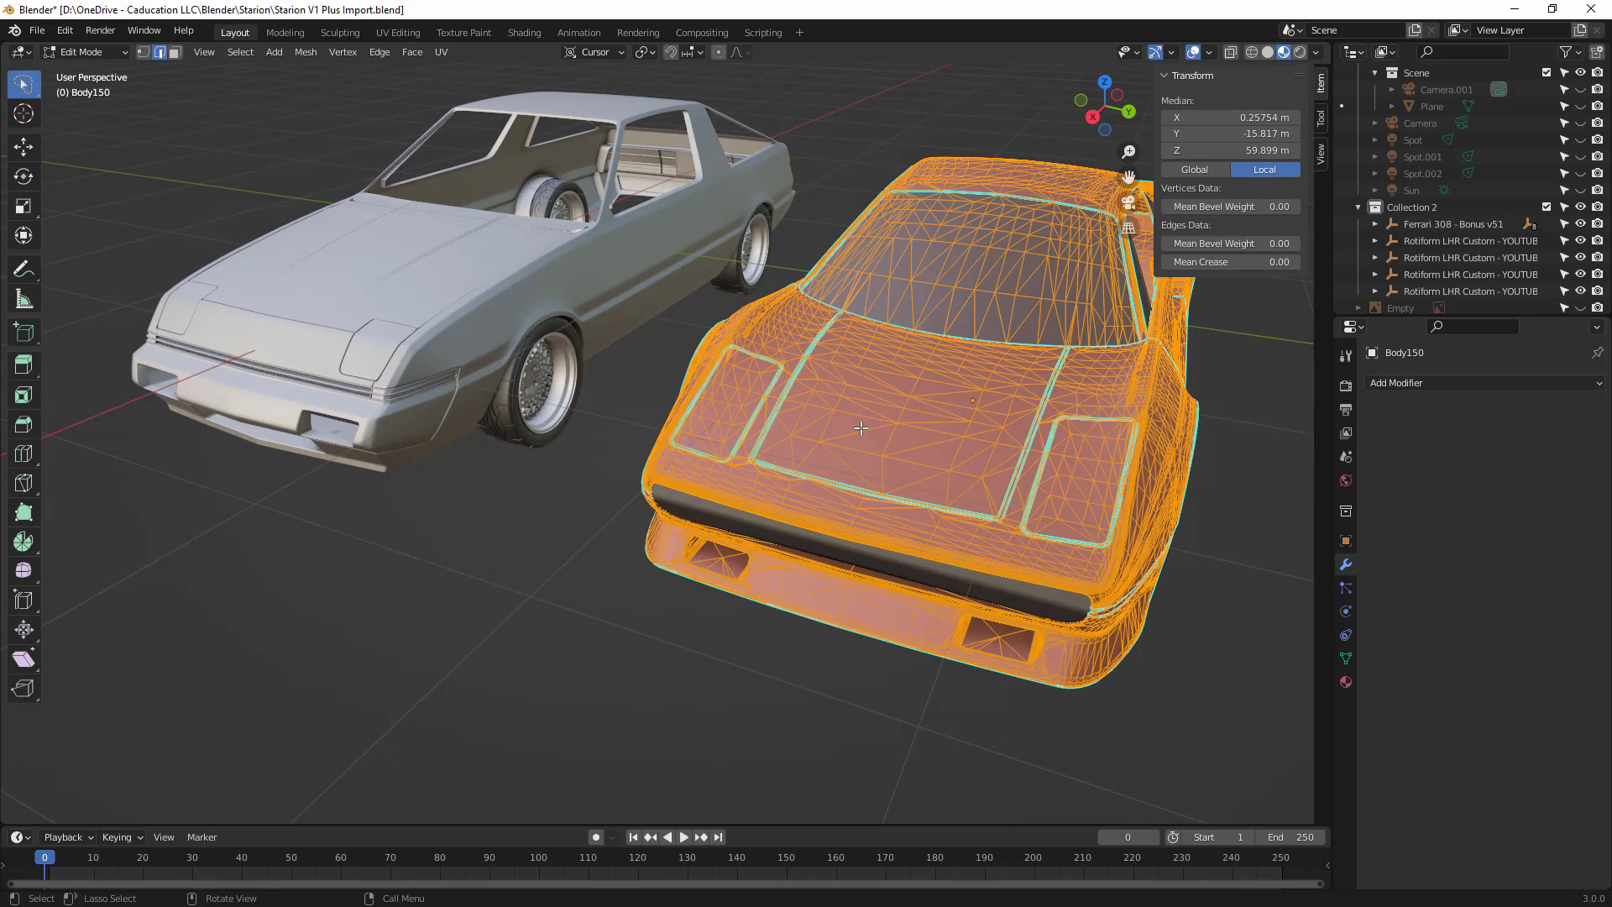
key("Tab")
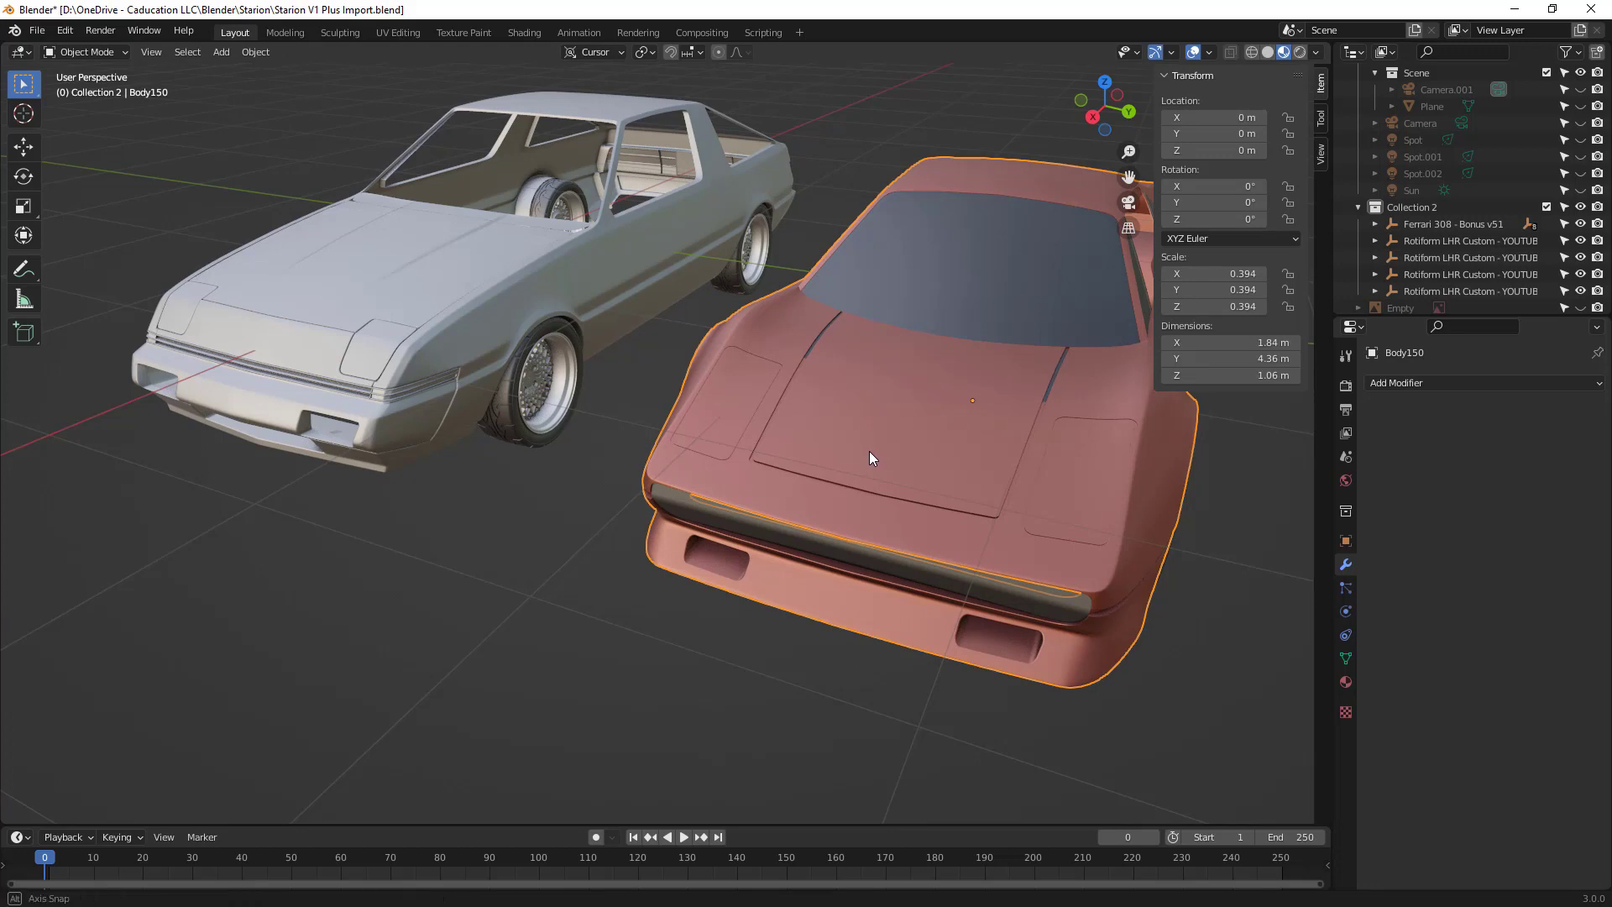
Step: Zoom out to both cars, deselect the Ferrari body, and select the Starion's Main Body
scroll(868, 450, "down", 3)
middle_click_drag(868, 450, 673, 476)
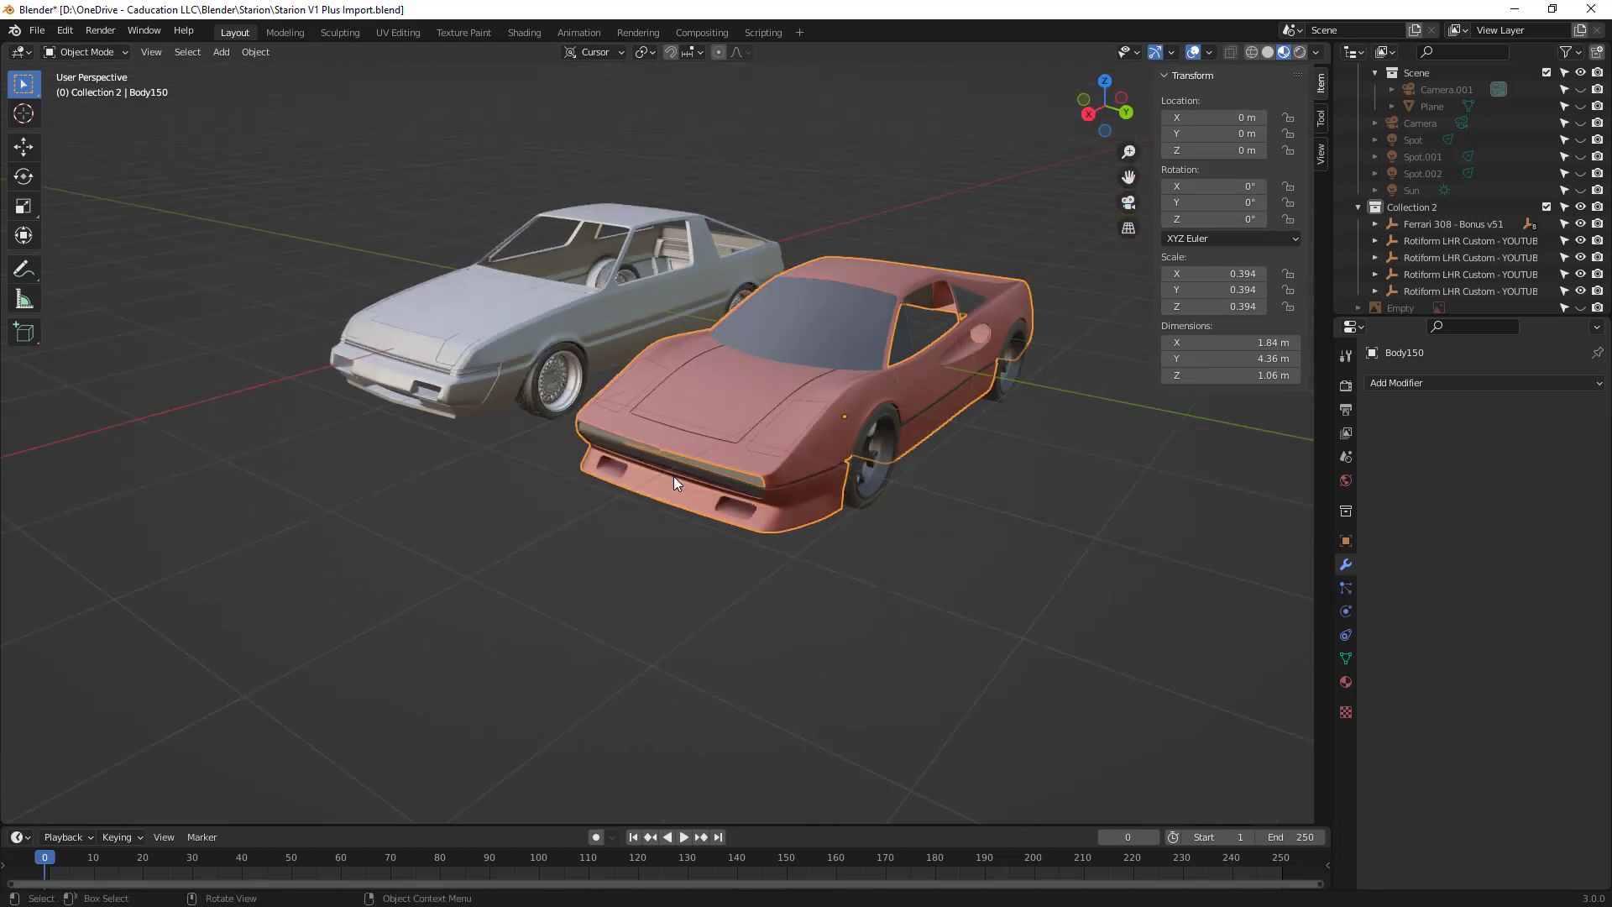
left_click(1009, 532)
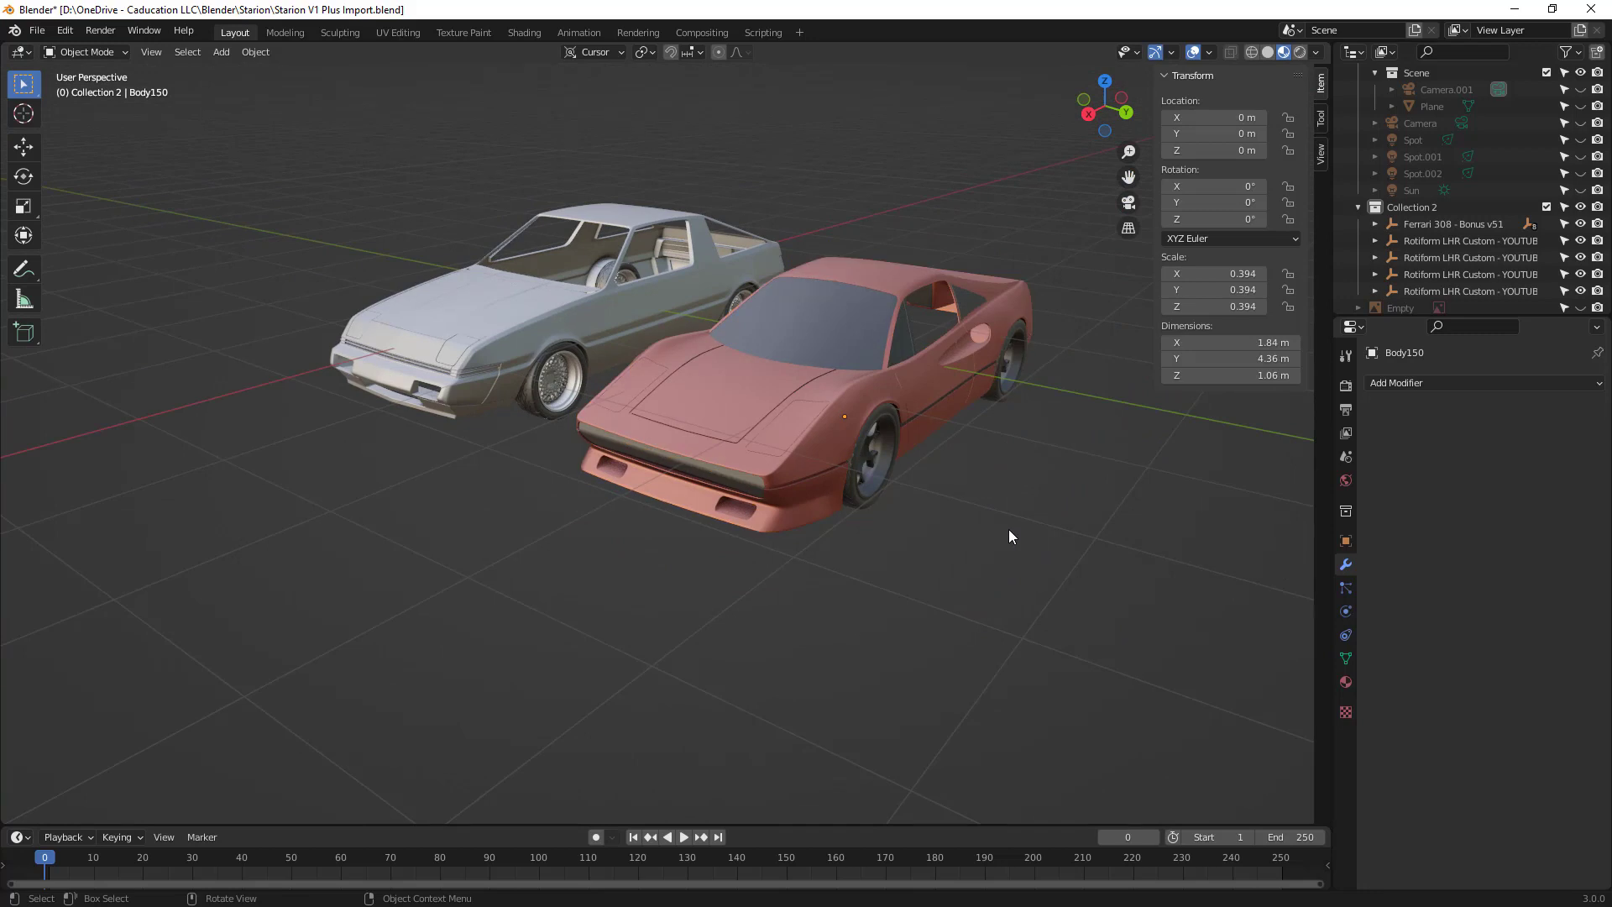
left_click(617, 314)
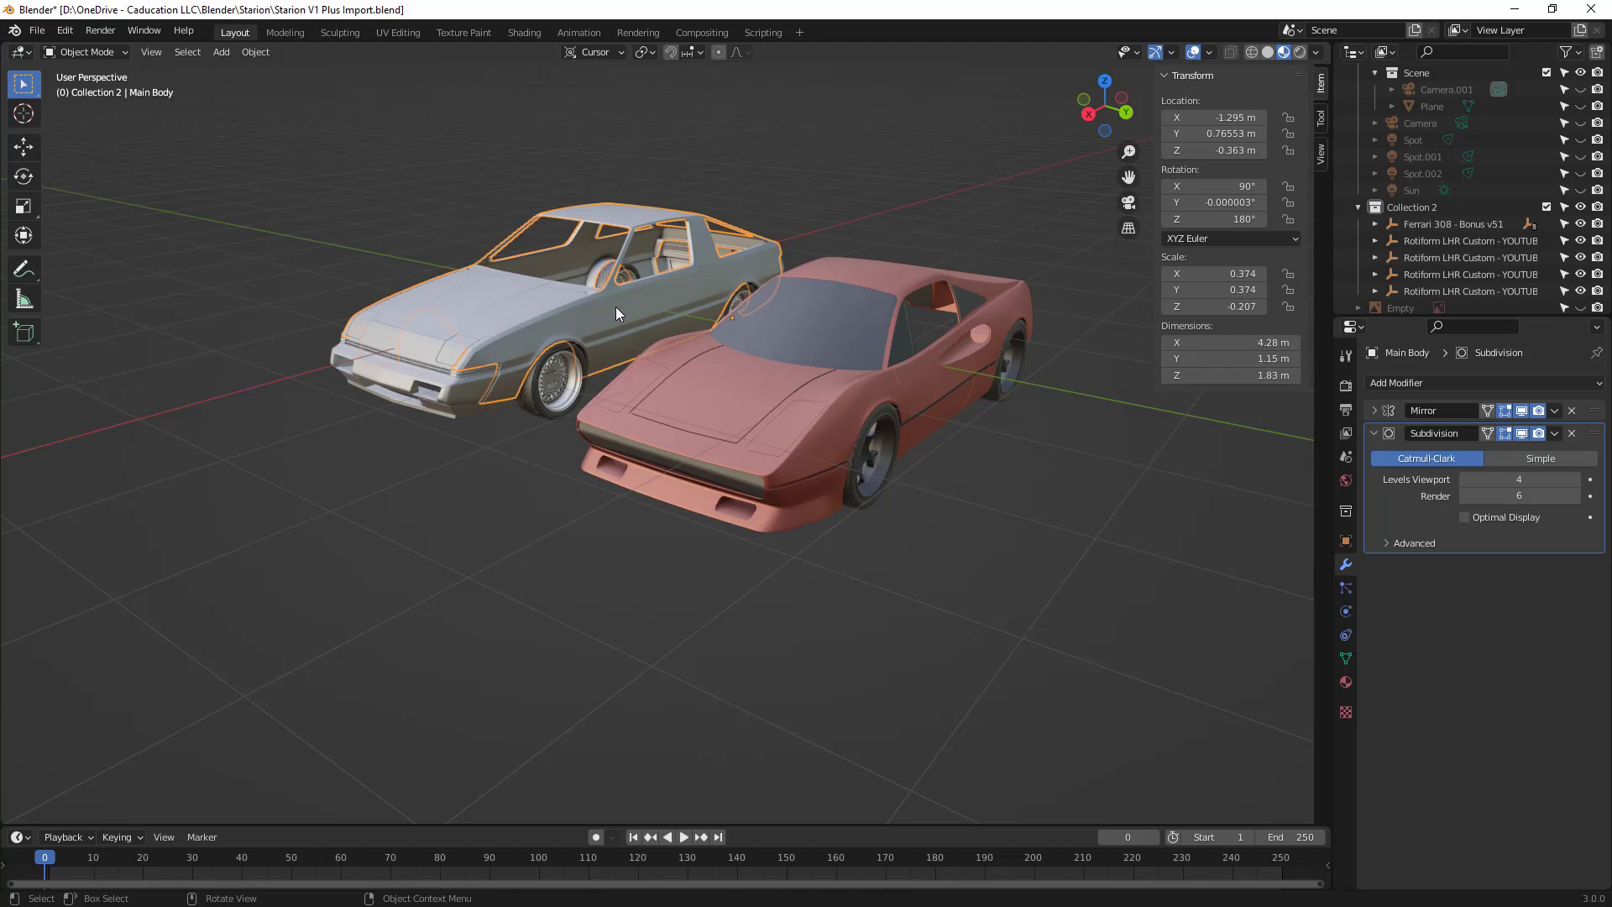
left_click(511, 450)
scroll(554, 319, "up", 4)
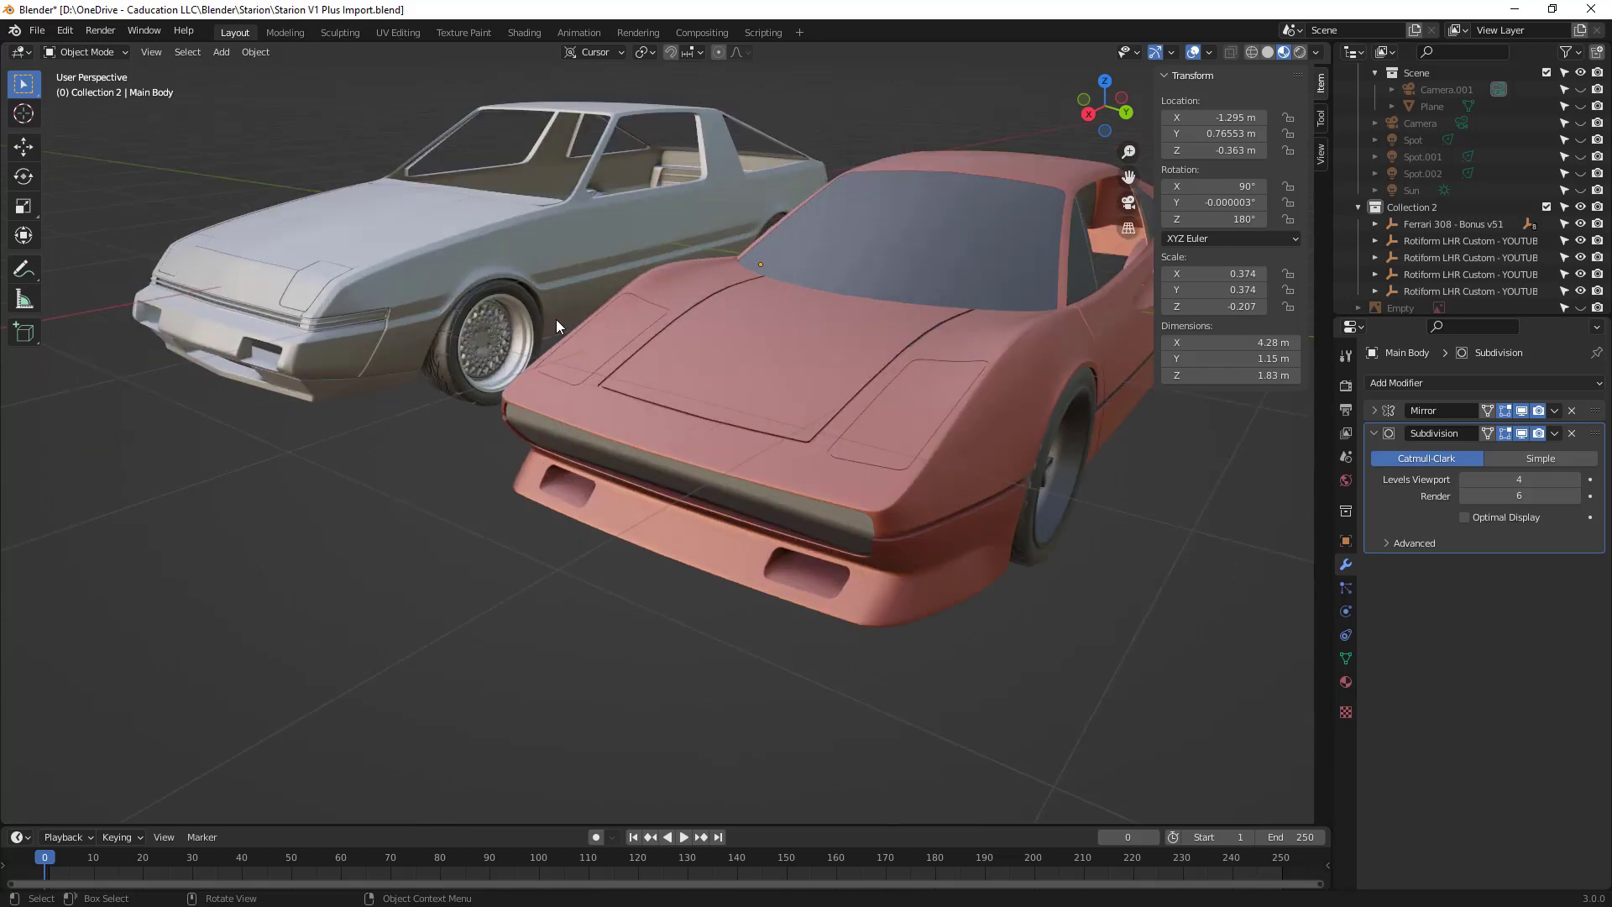
middle_click_drag(556, 319, 588, 336)
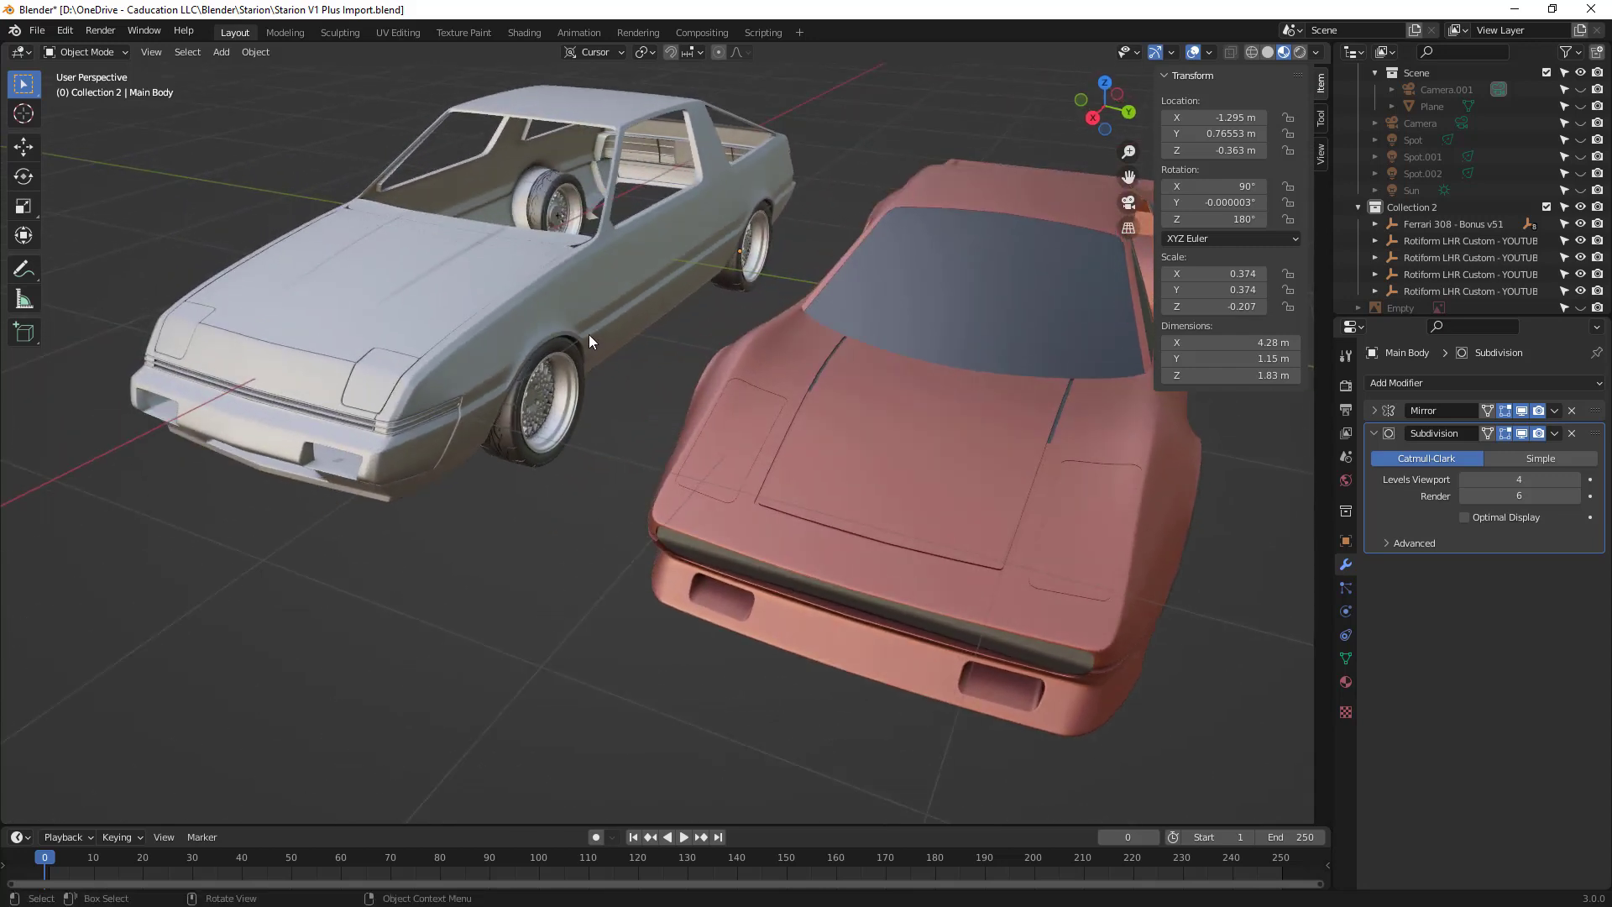
left_click(588, 335)
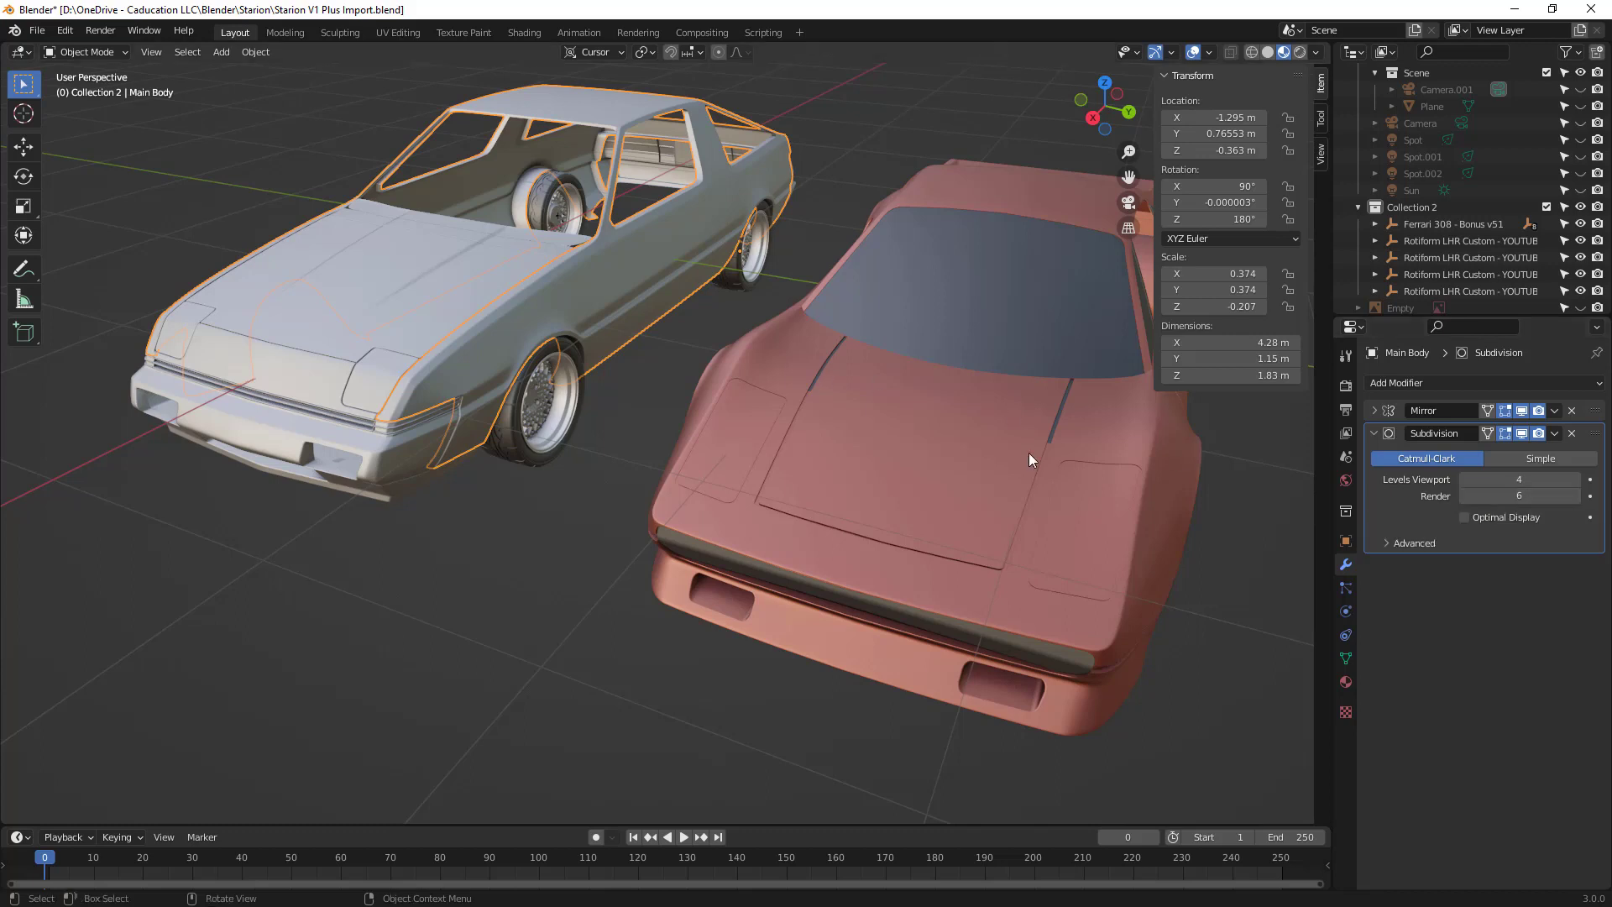
left_click(1464, 479)
left_click(1464, 478)
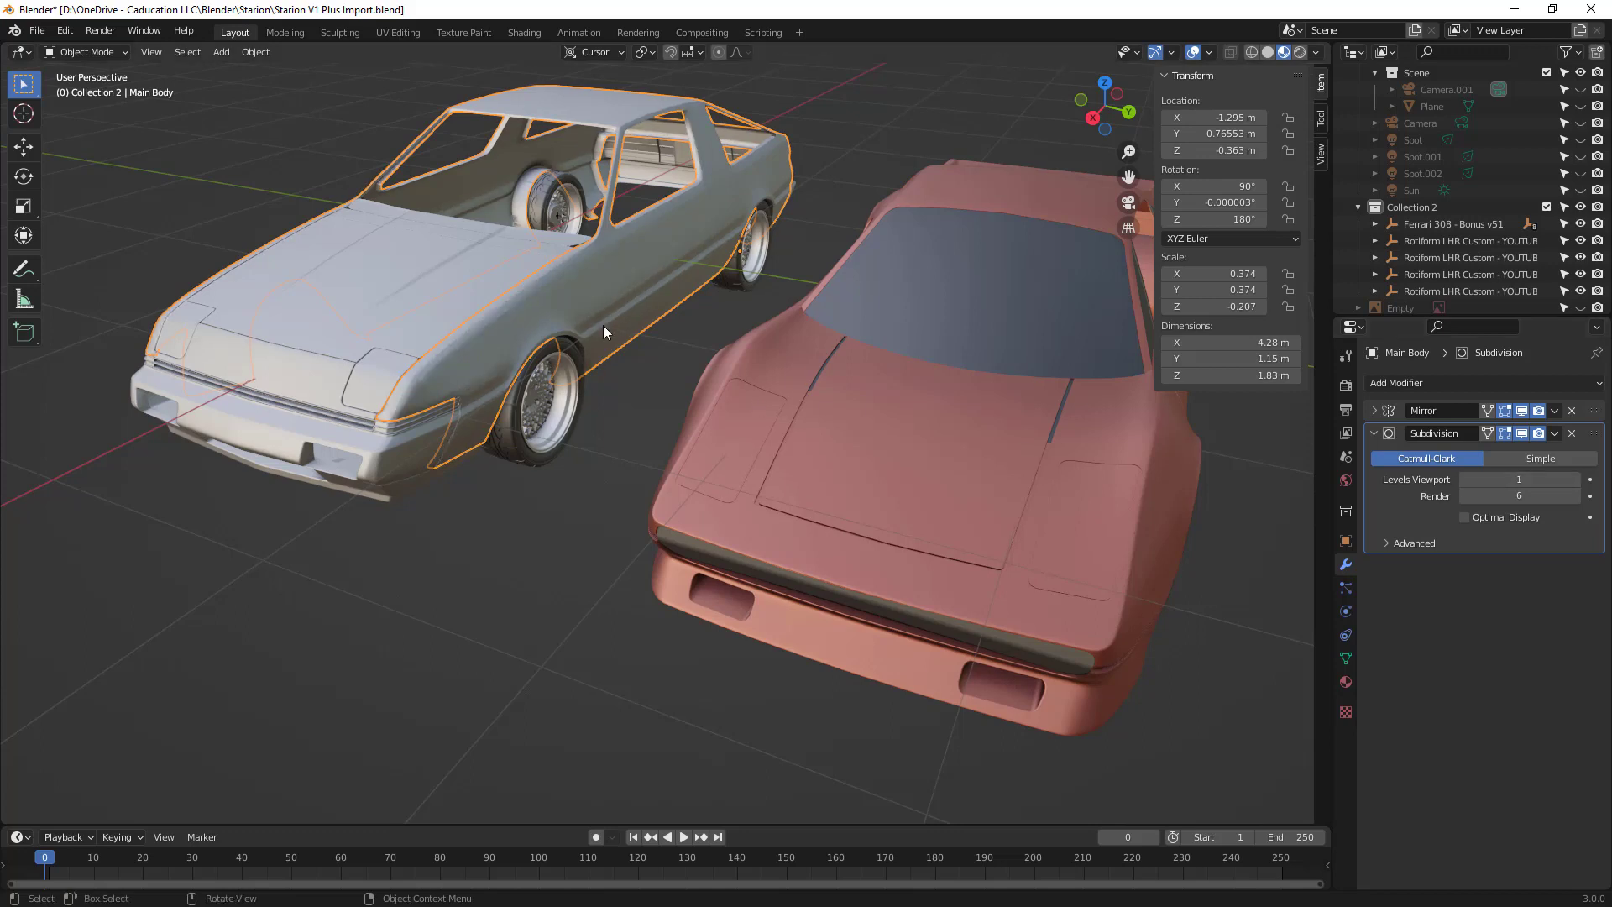
mouse_move(603, 326)
middle_mouse_down()
mouse_move(612, 314)
mouse_move(606, 381)
mouse_move(601, 350)
middle_mouse_up()
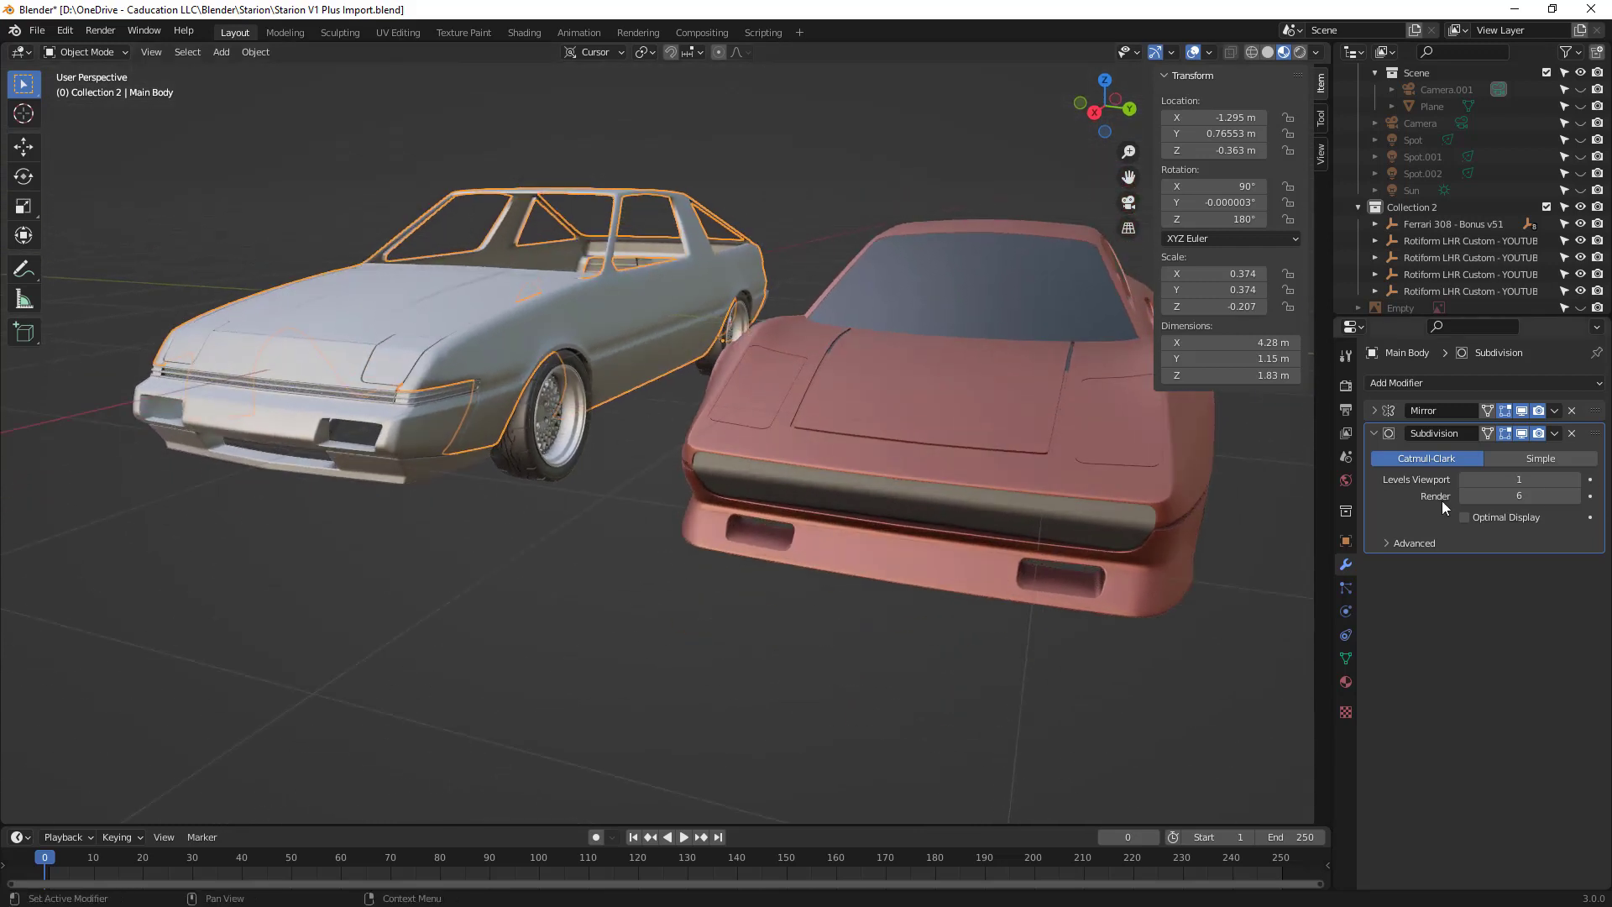
left_click(1576, 480)
left_click(1576, 479)
left_click(1575, 480)
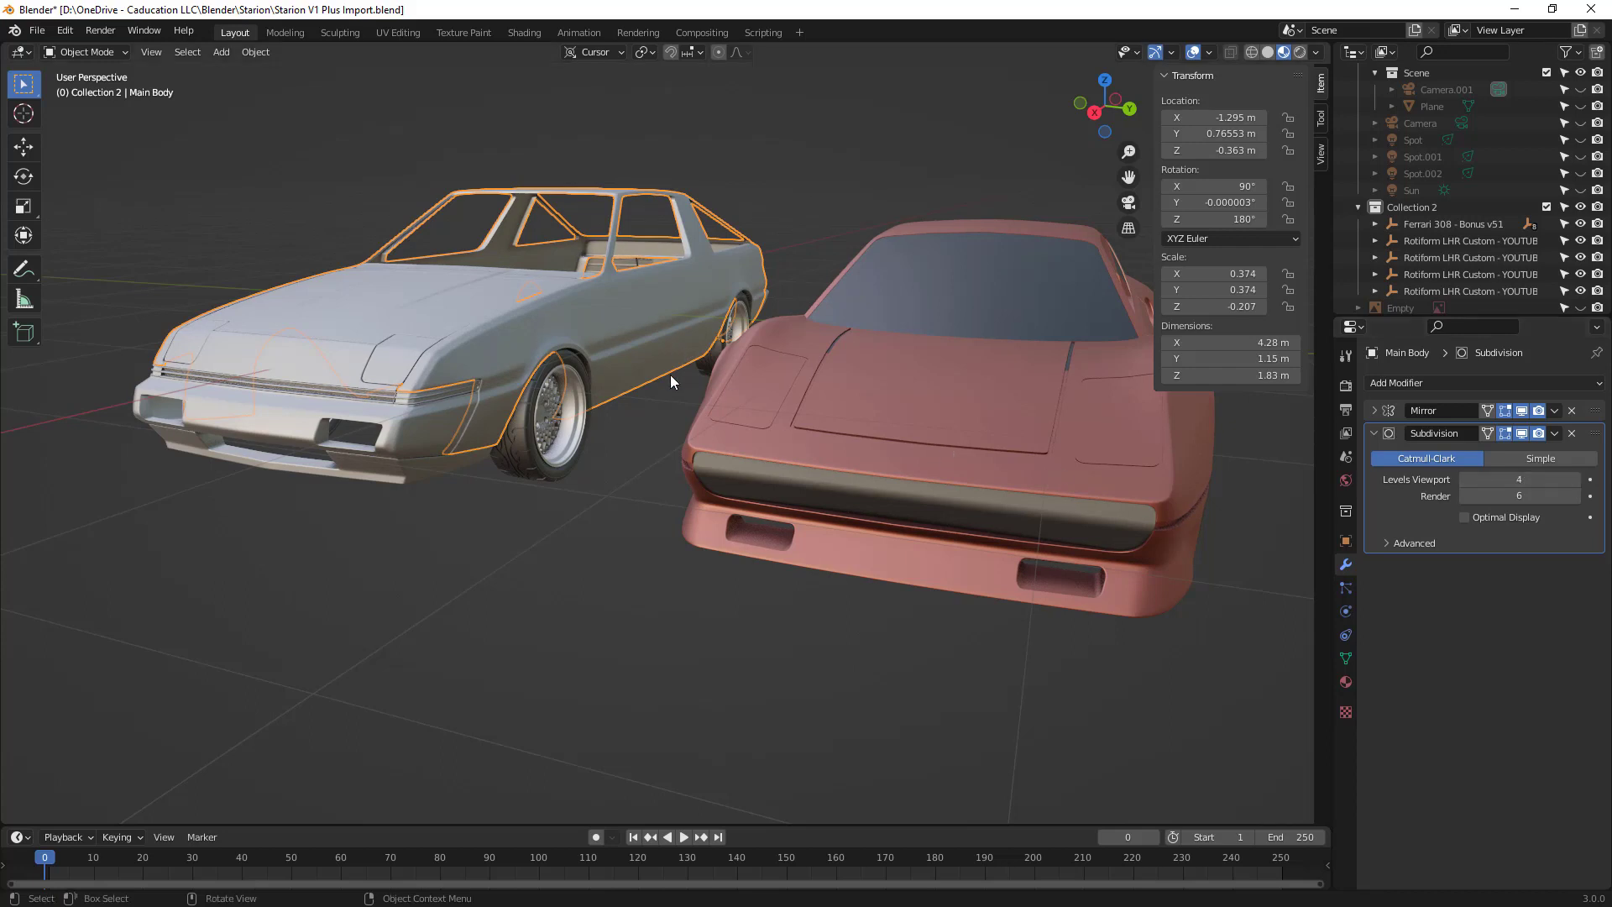
left_click(549, 527)
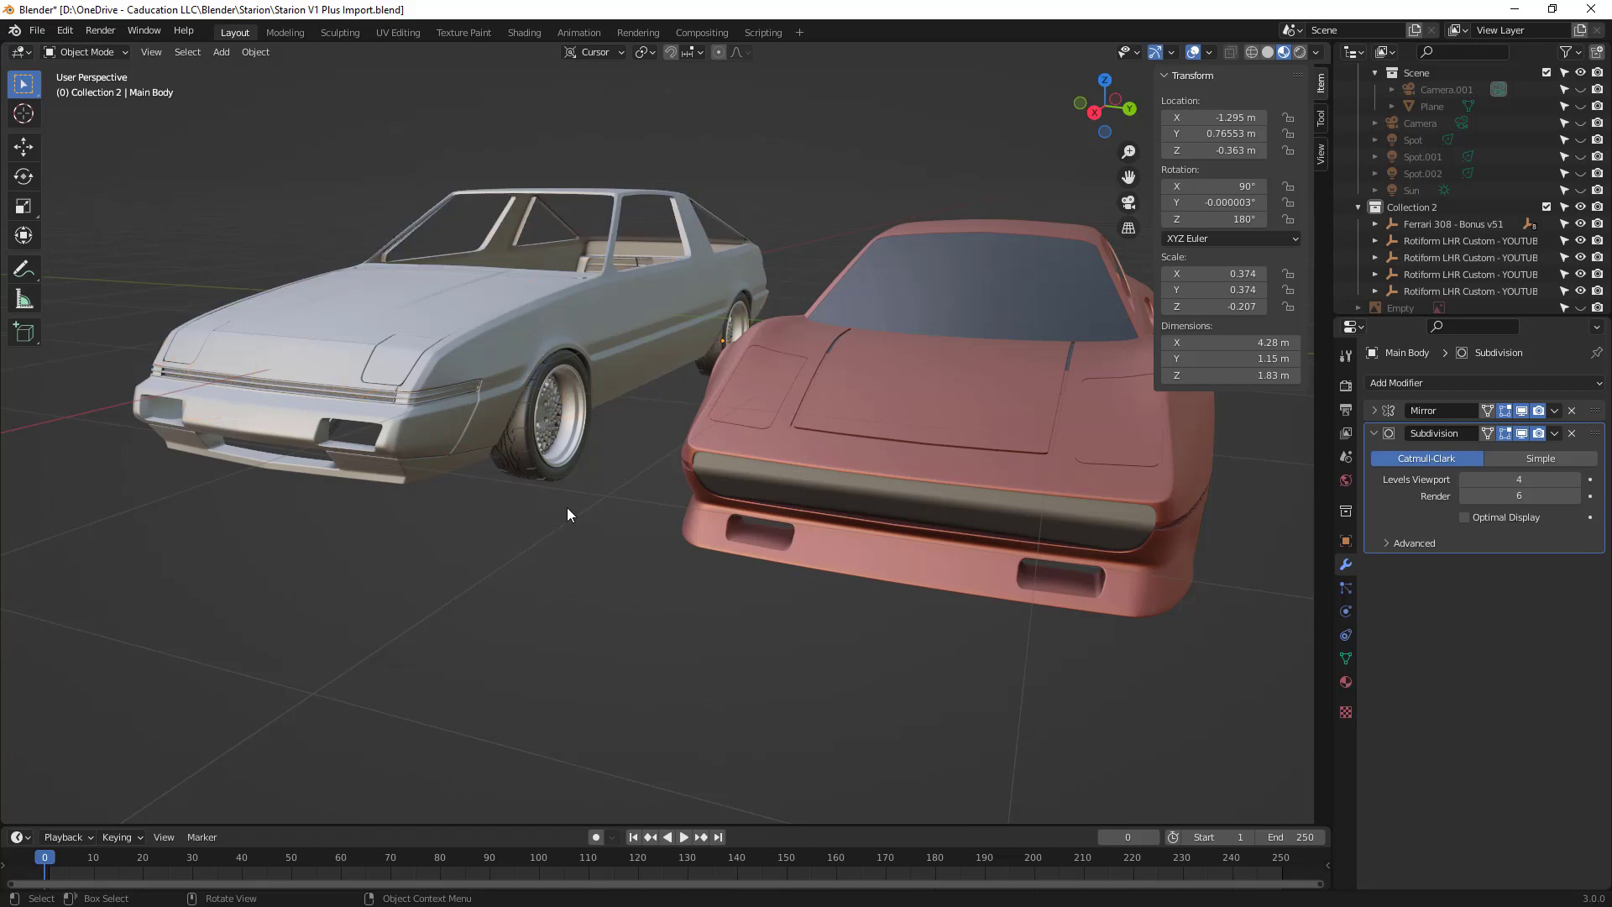
middle_click_drag(569, 509, 536, 480)
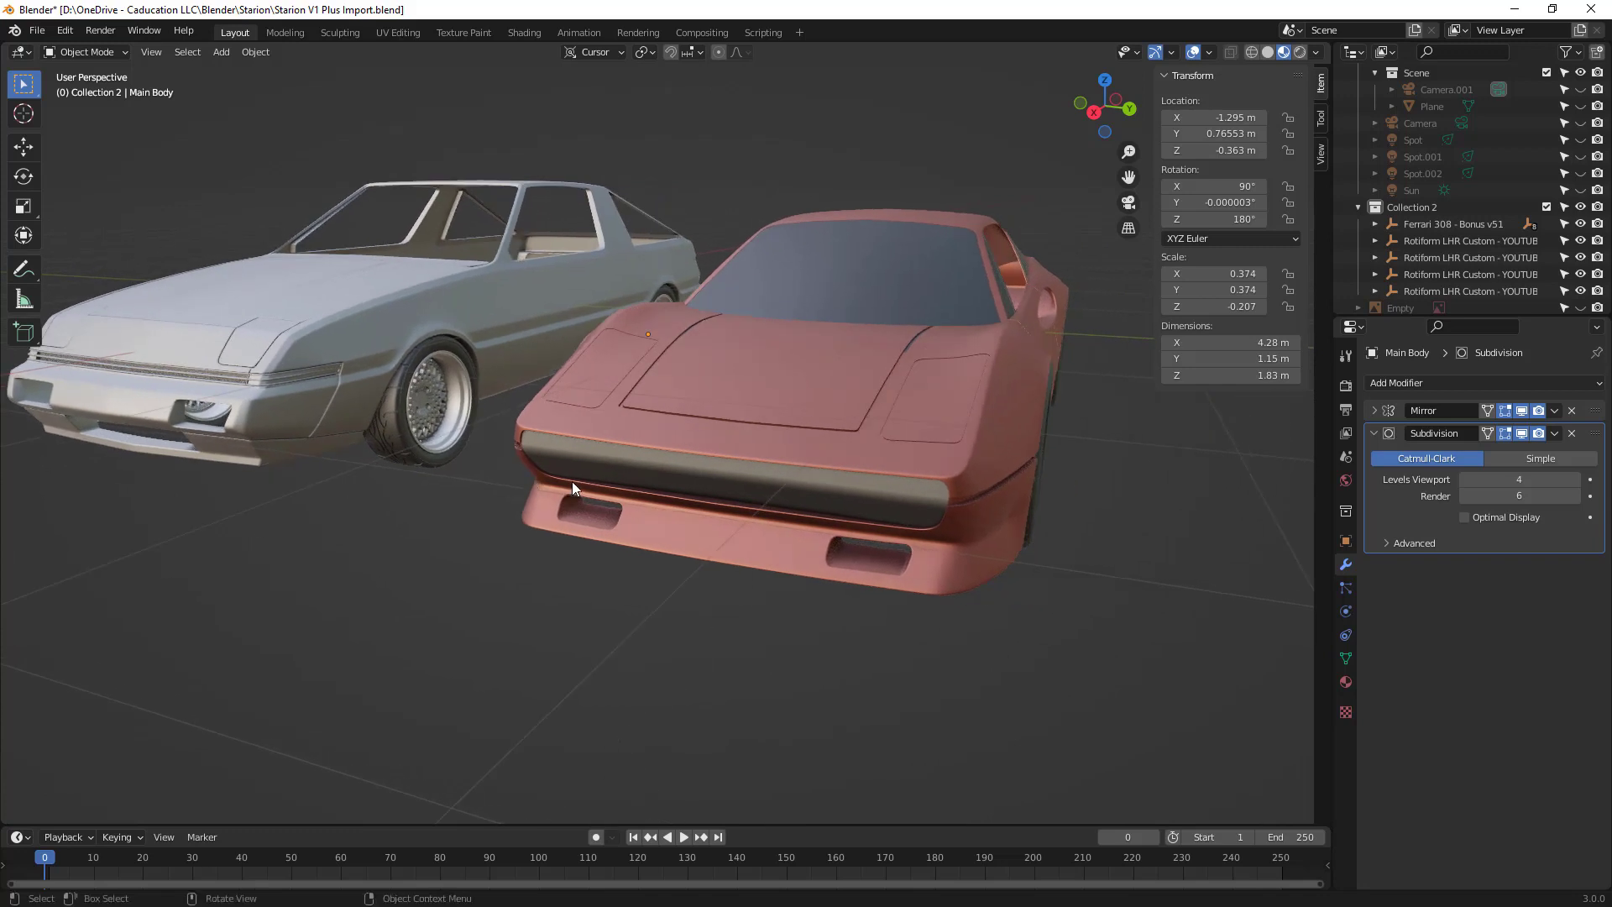
scroll(573, 482, "down", 1)
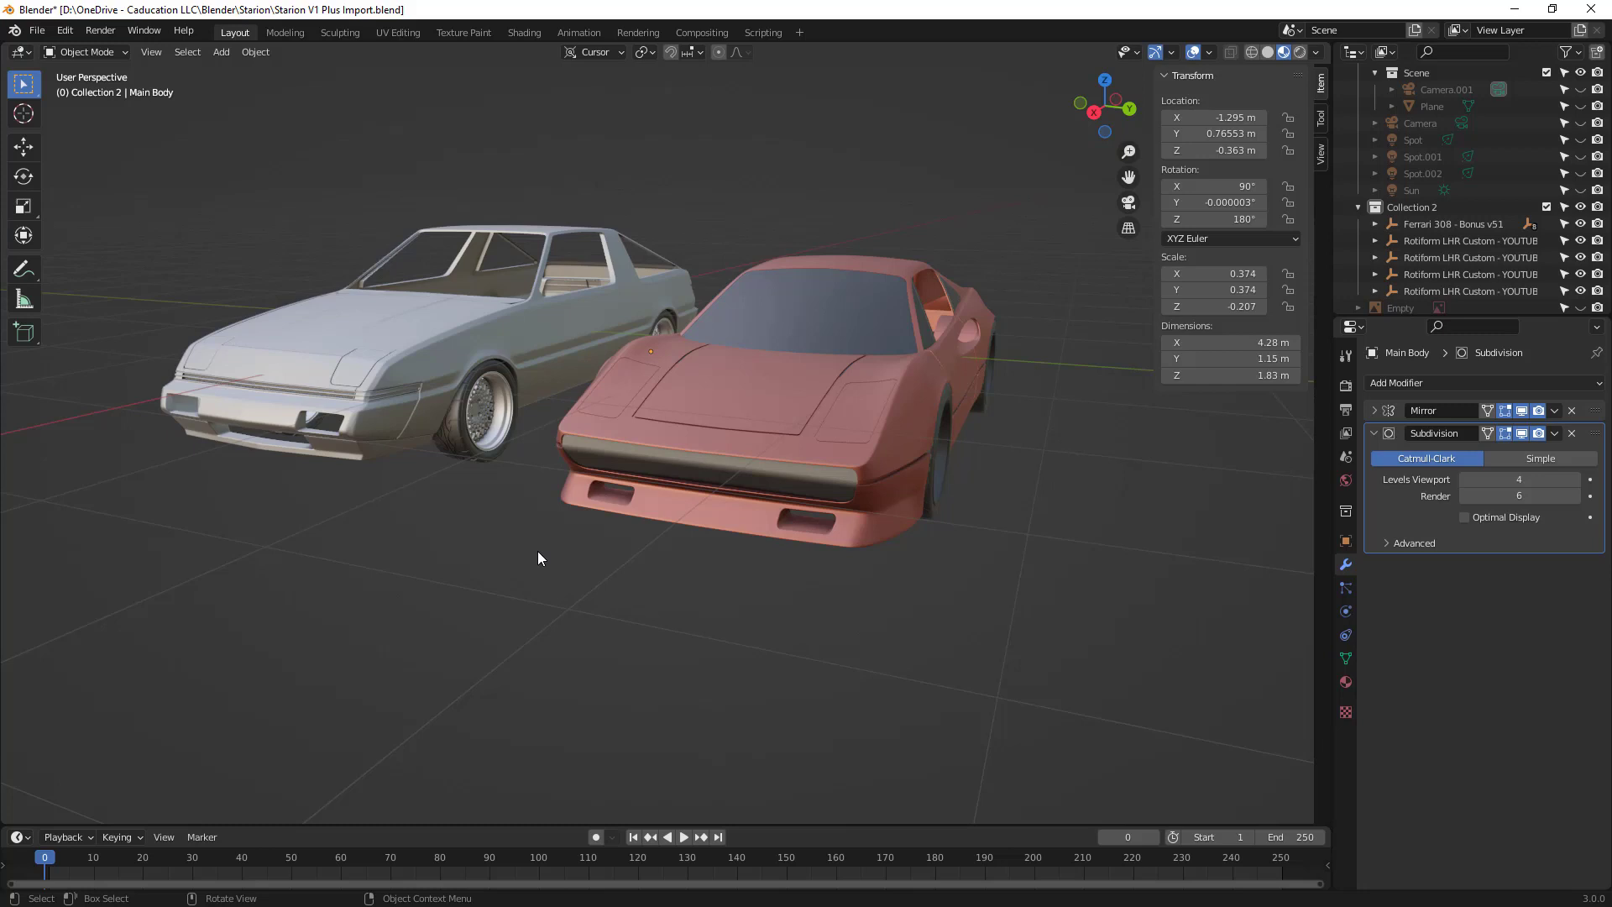
left_click(500, 340)
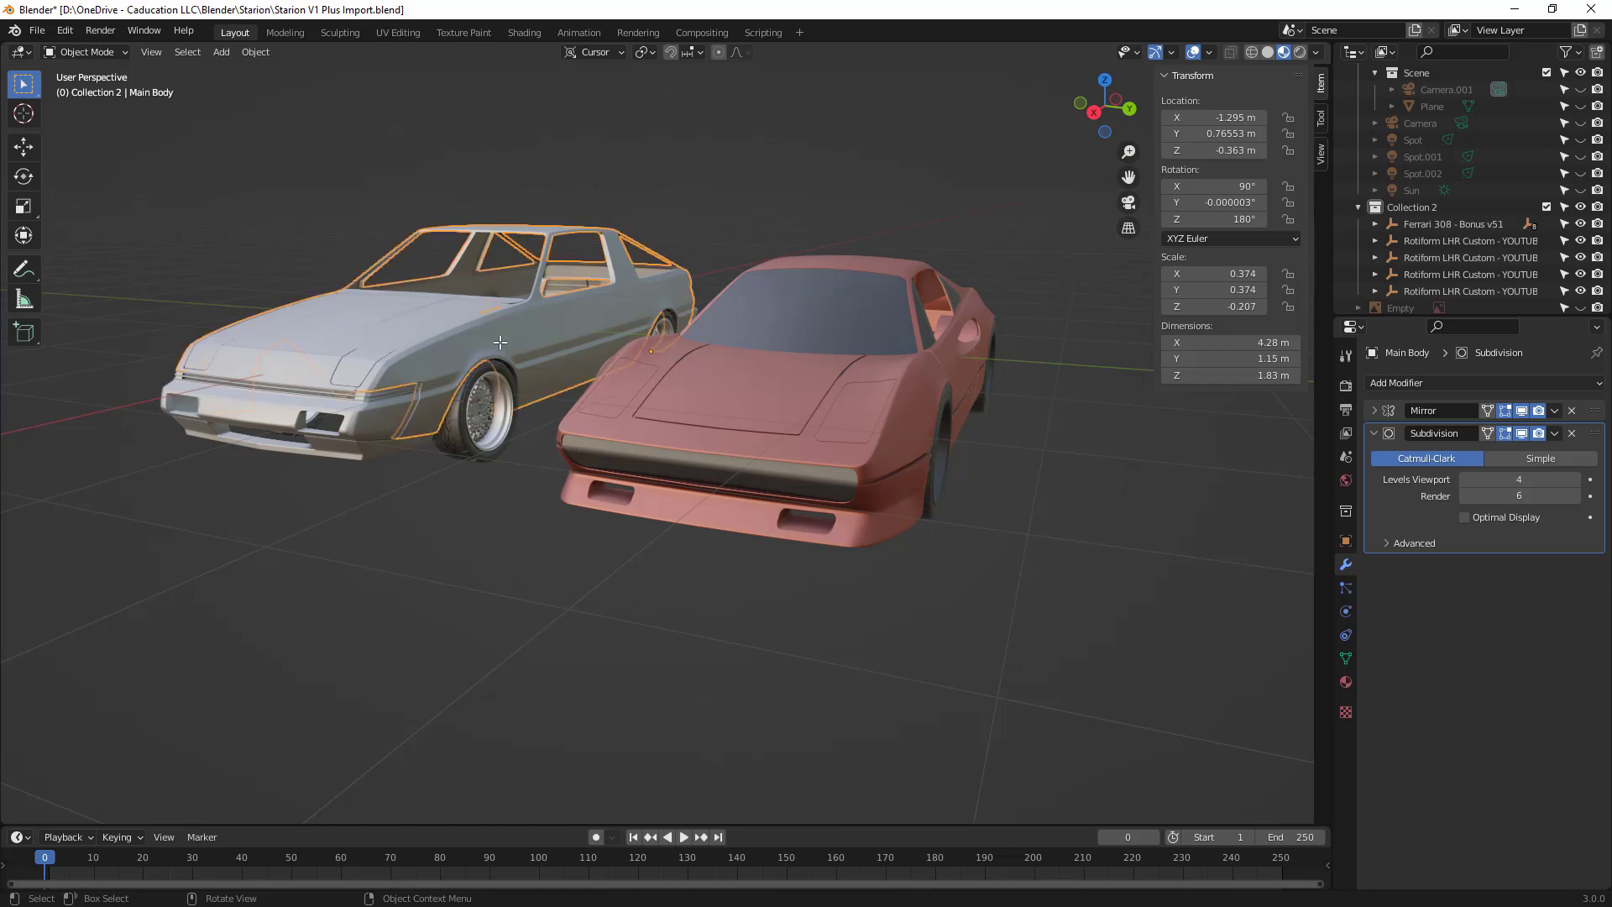
key("Tab")
key("Tab")
left_click(724, 399)
key("Tab")
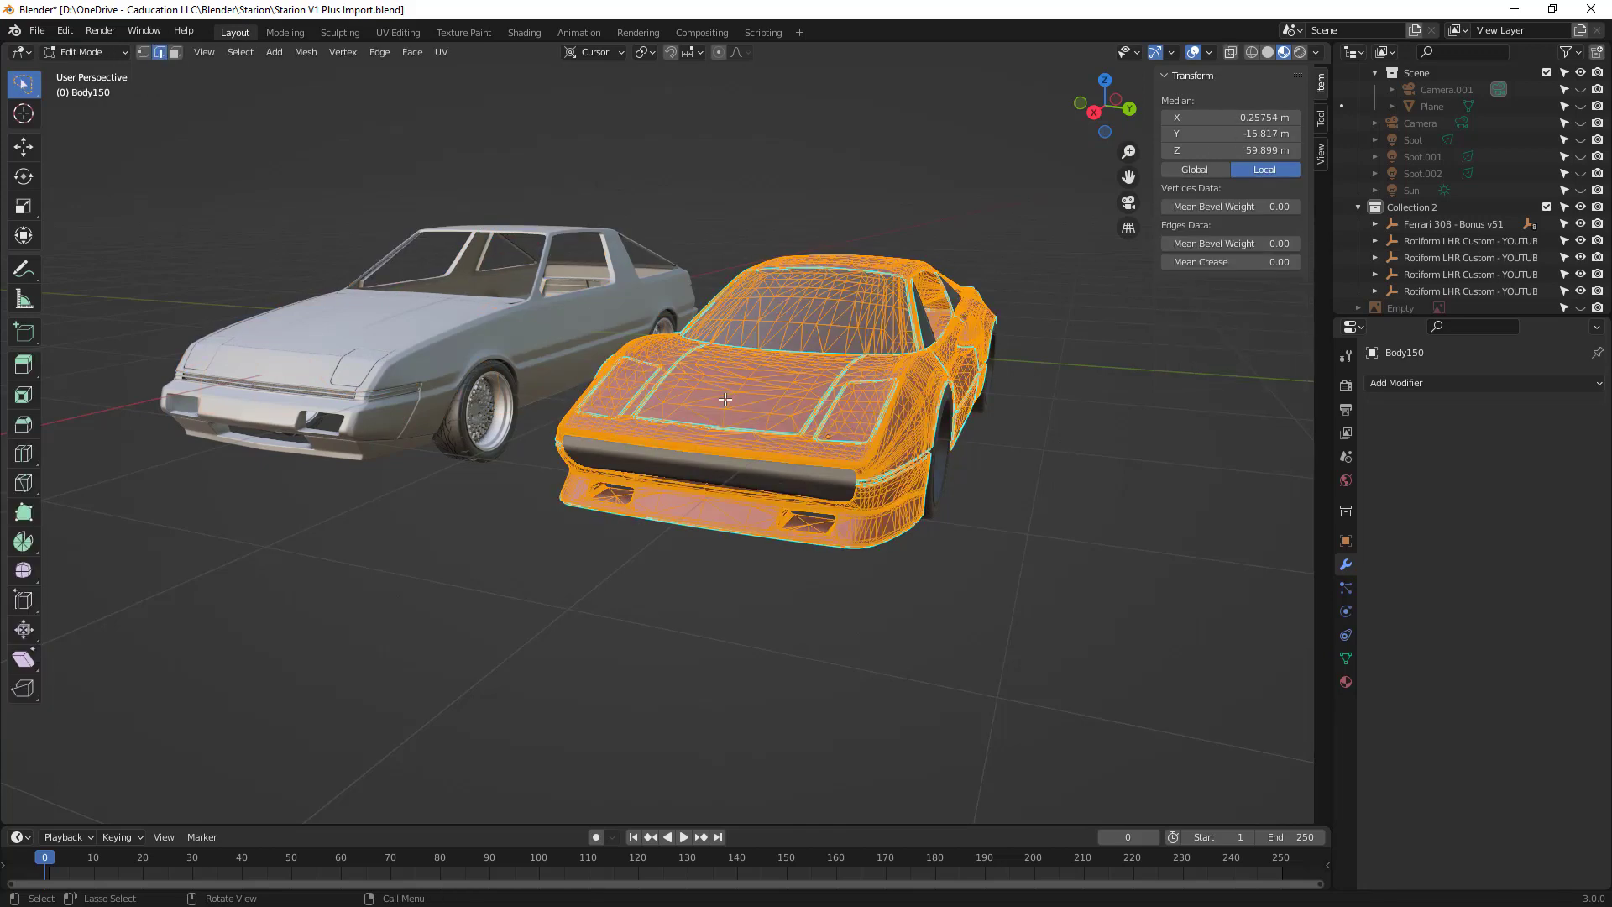
key("Tab")
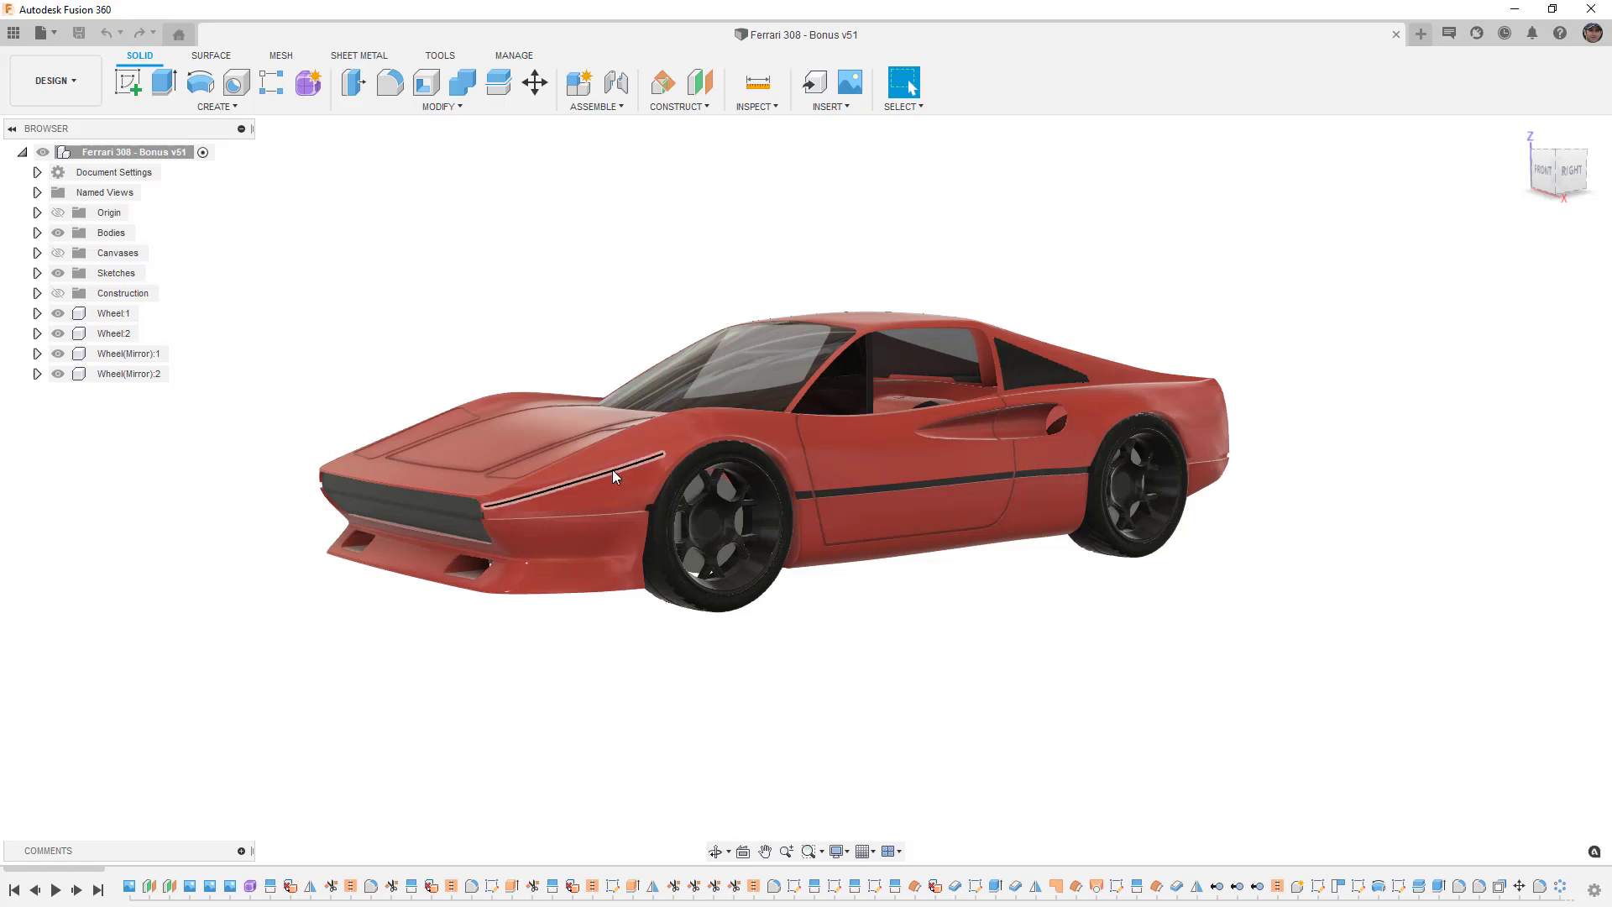
Step: Inspect the Ferrari 308 - Bonus v51 from above, briefly selecting a fender body-line edge
left_click(612, 471)
middle_click_drag(621, 457, 604, 540, "shift")
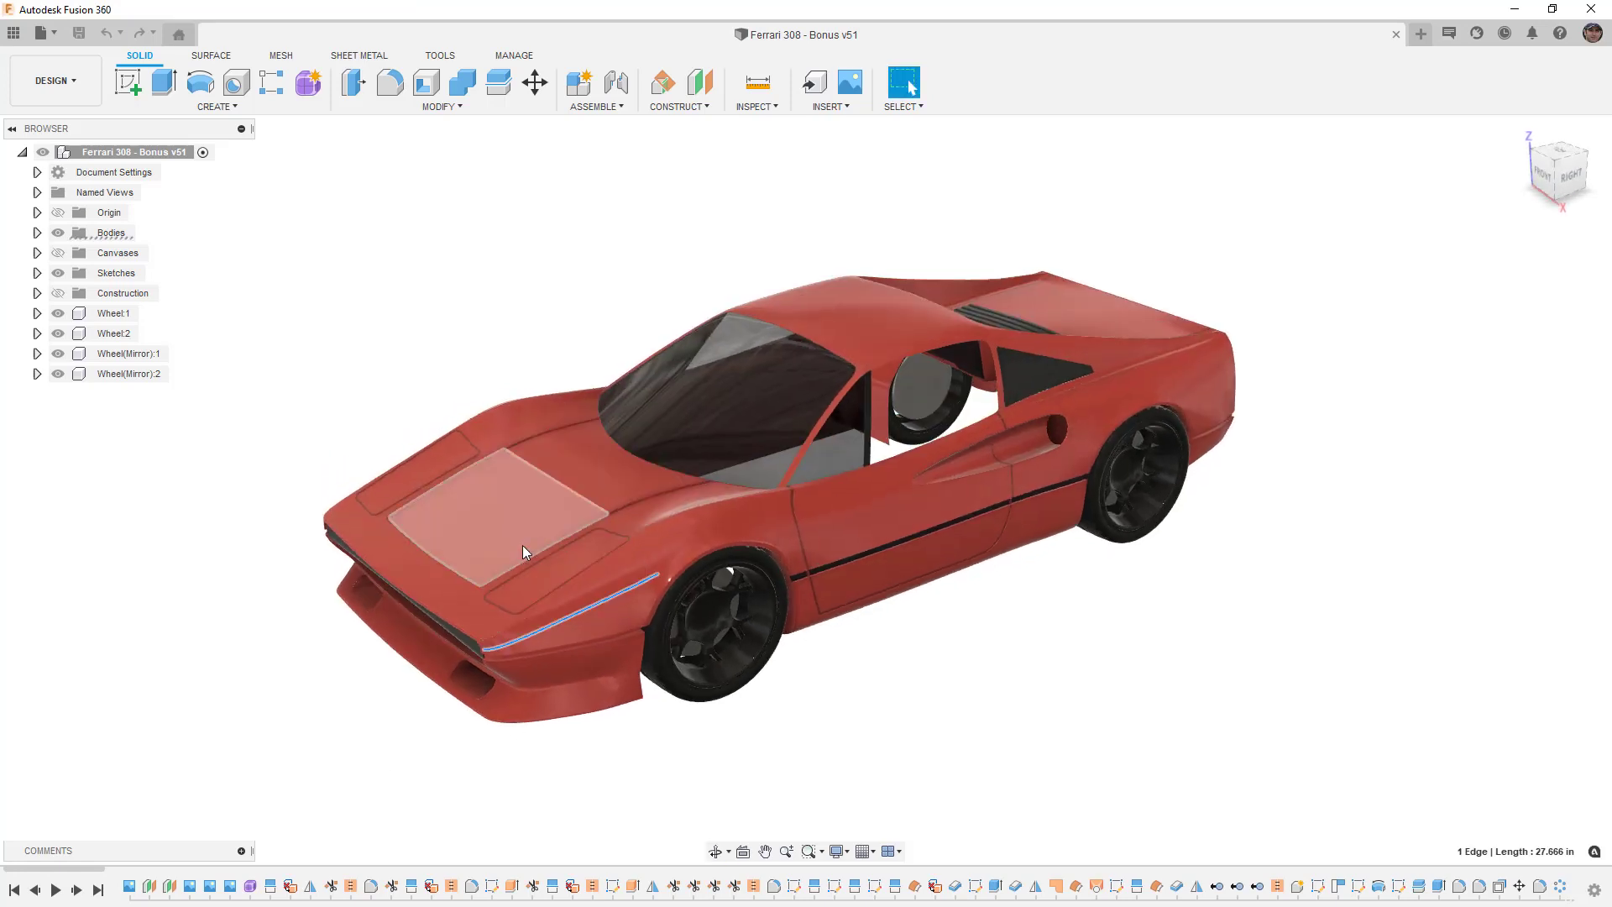
scroll(667, 532, "up", 2)
scroll(667, 532, "up", 1)
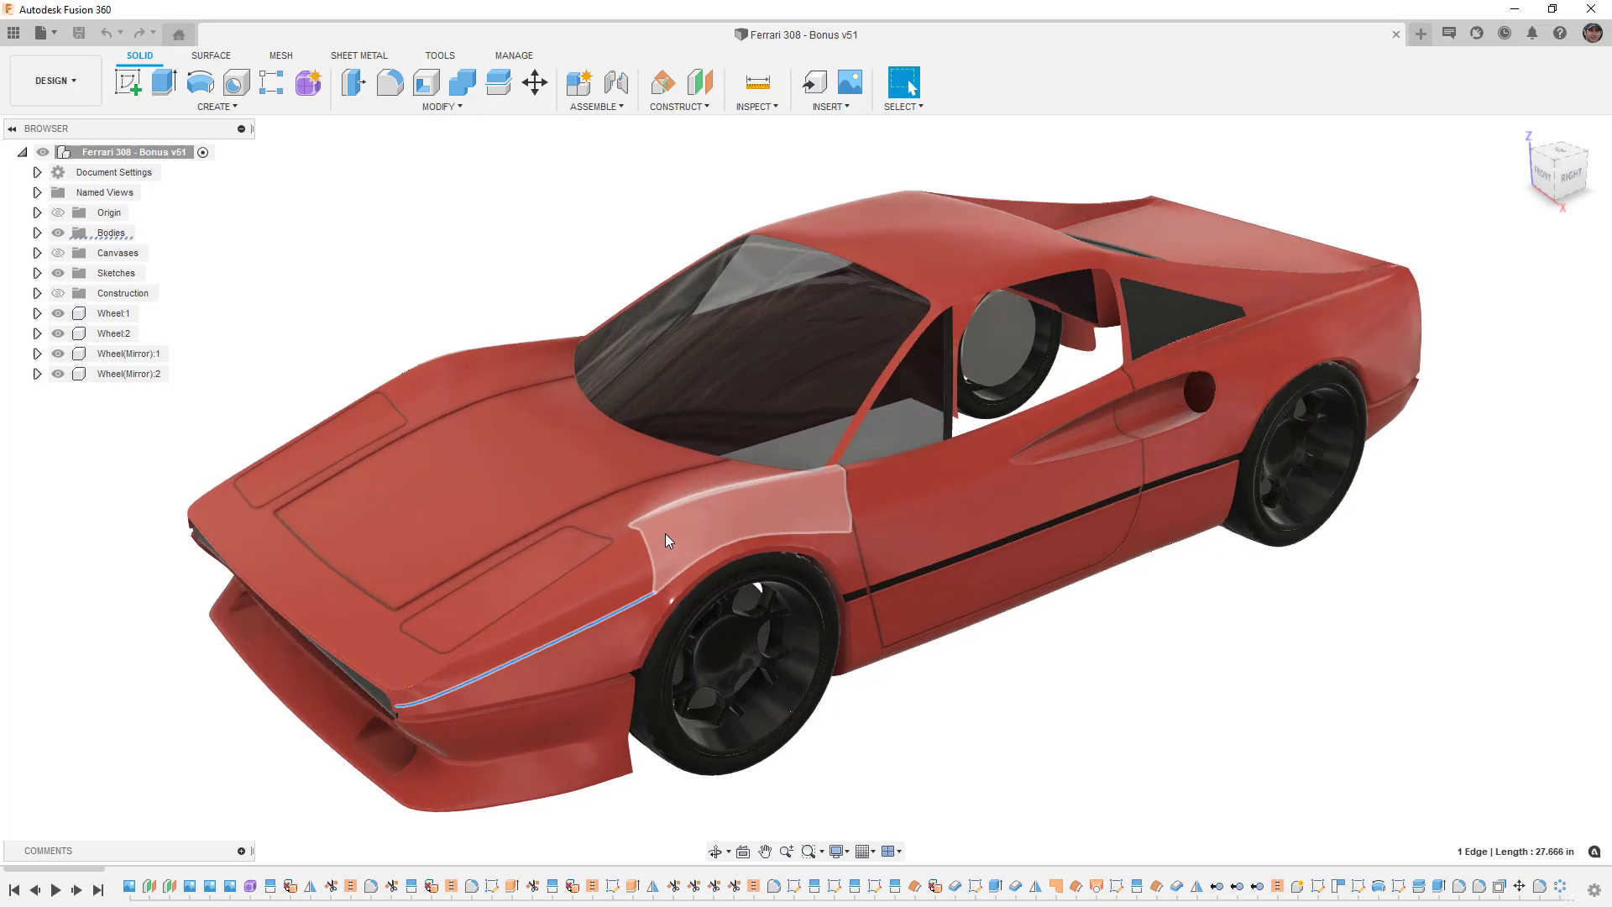
left_click(702, 807)
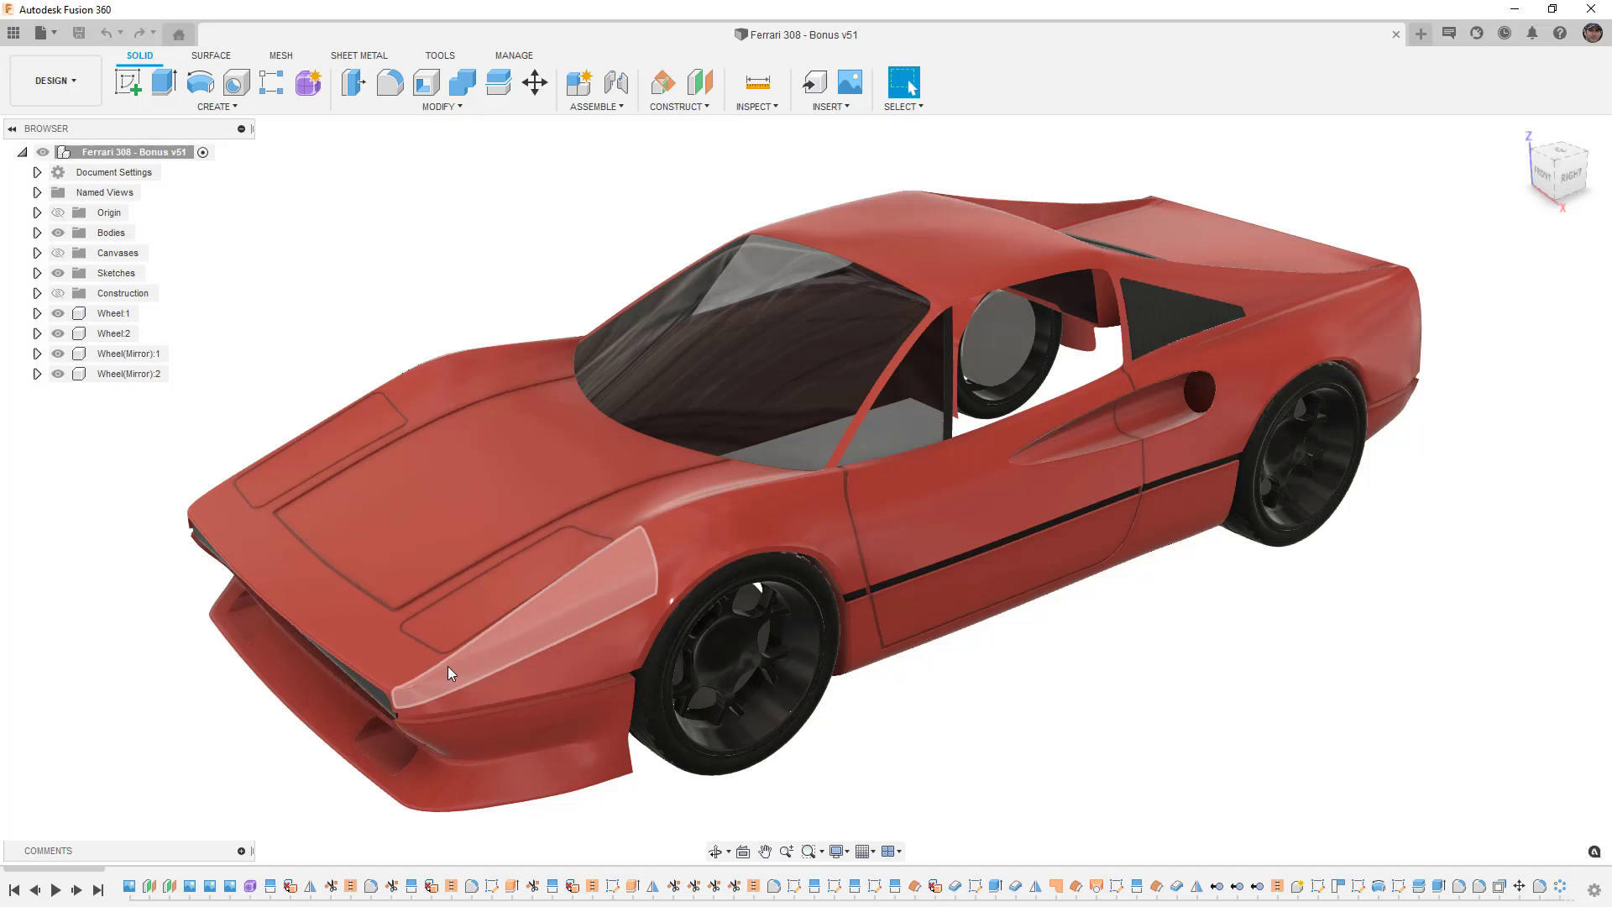
scroll(547, 662, "down", 3)
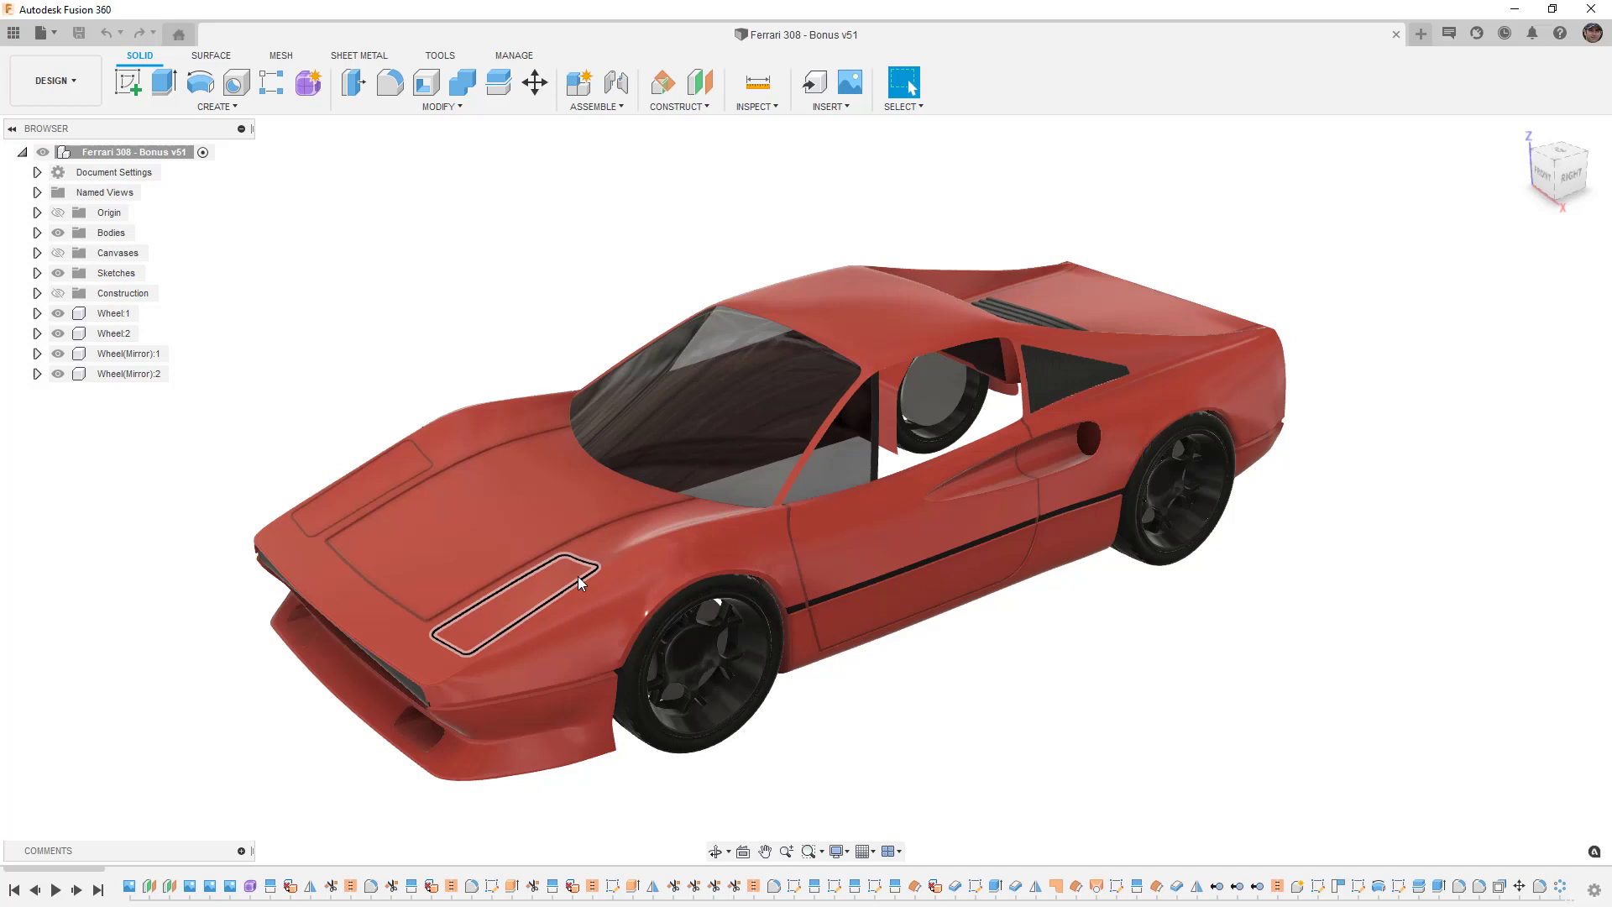
left_click(250, 887)
right_click(250, 888)
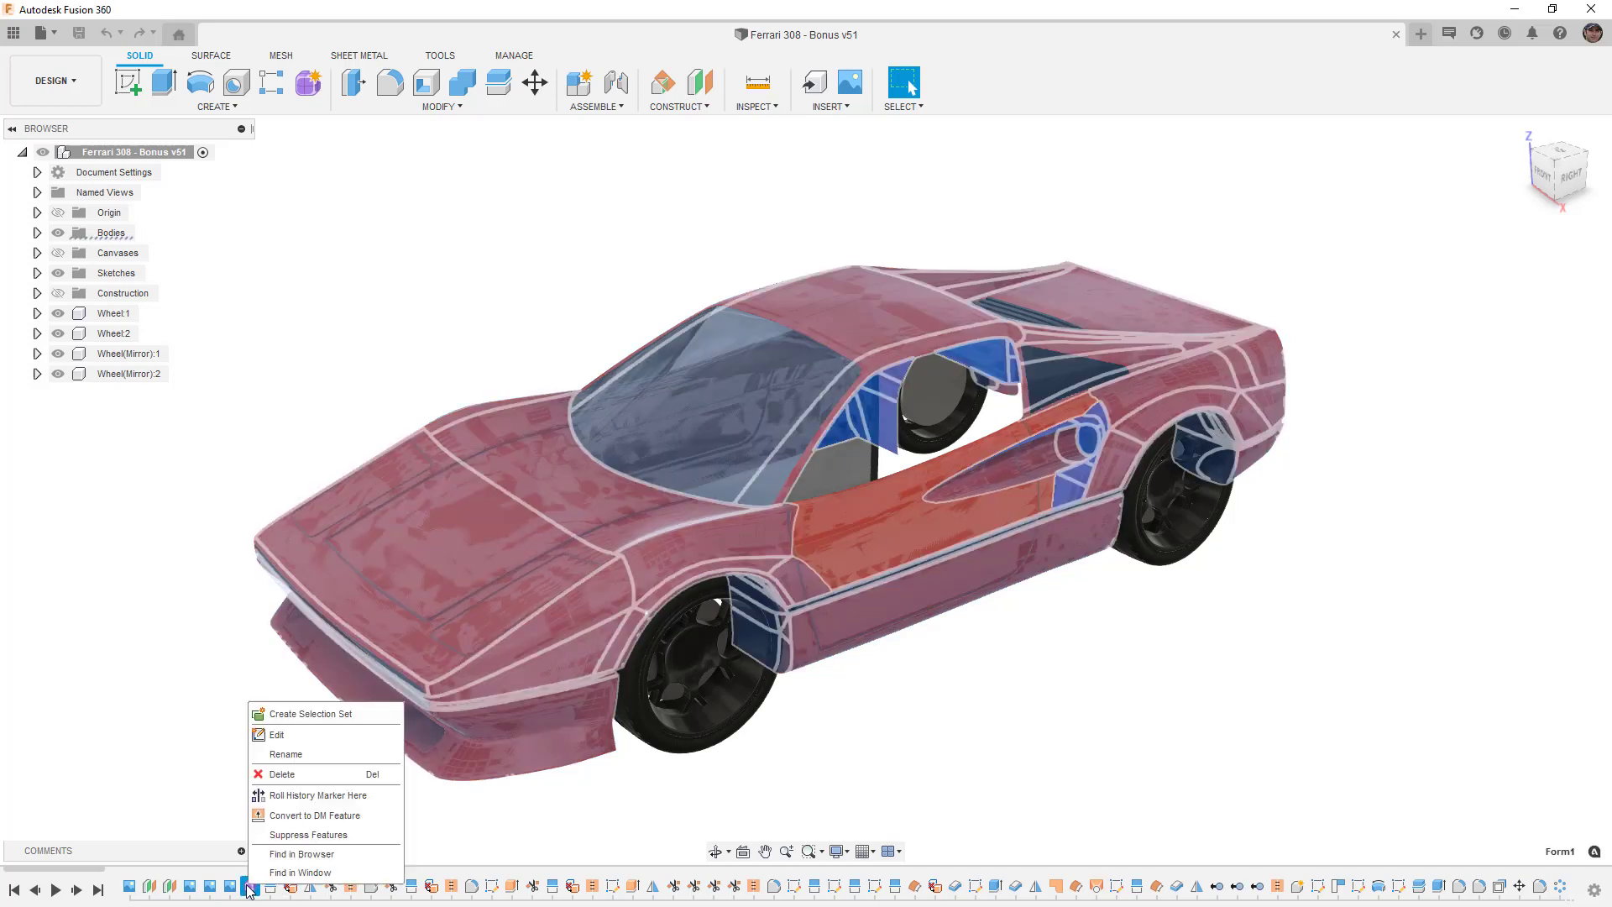
left_click(290, 733)
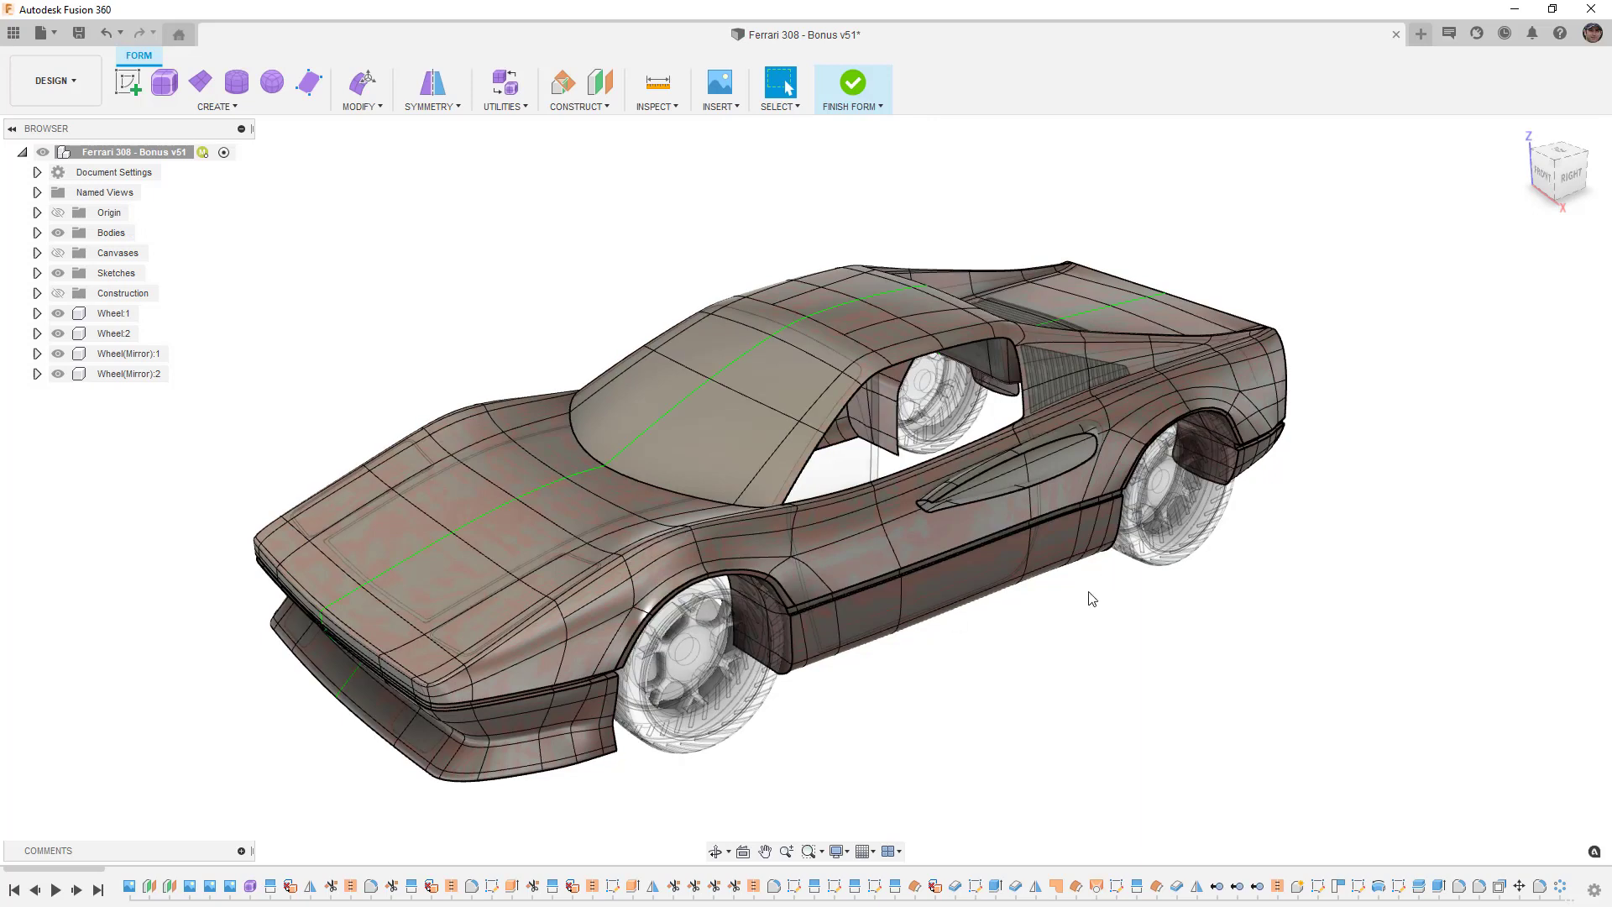
middle_click_drag(1087, 597, 1151, 594, "shift")
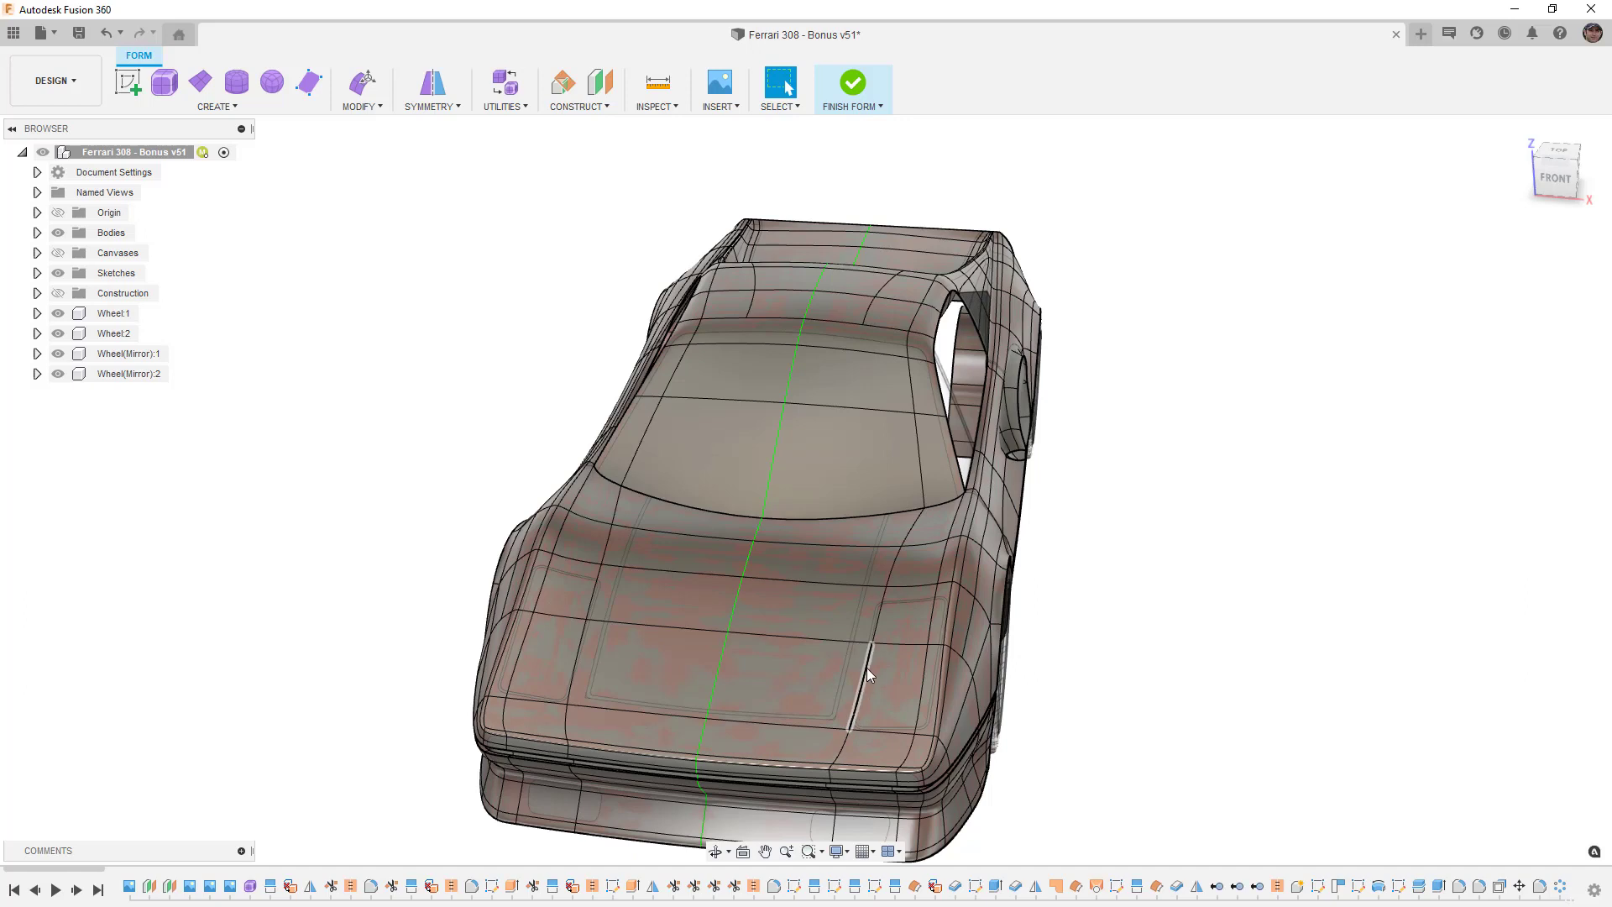
middle_click_drag(871, 676, 766, 738, "shift")
key("Escape")
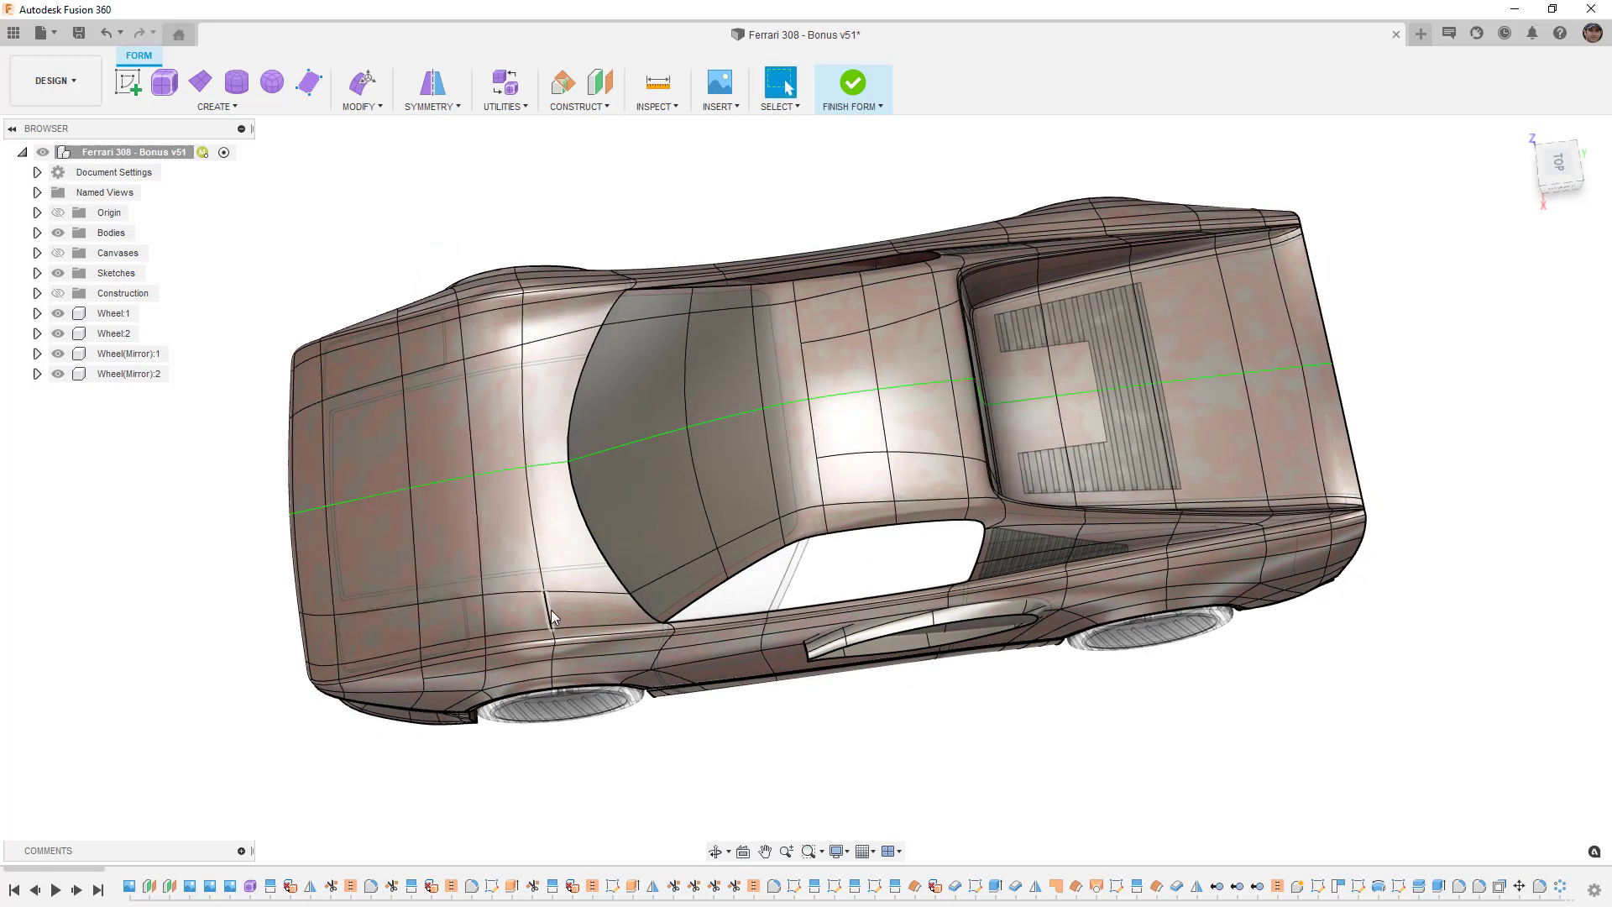
middle_click_drag(554, 612, 583, 554, "shift")
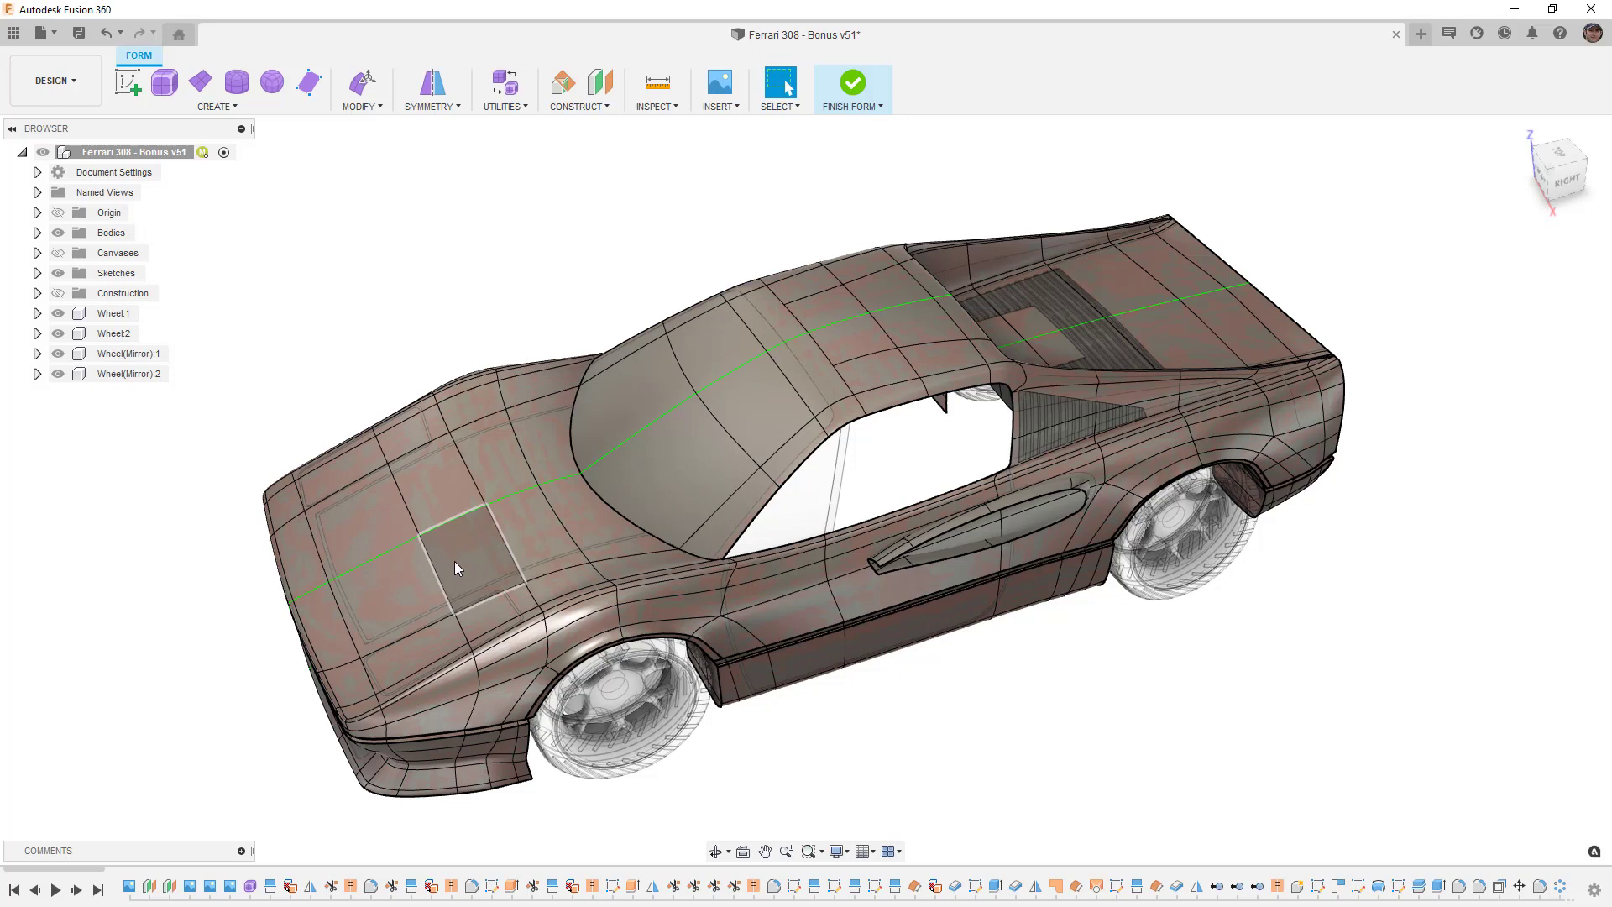
middle_click_drag(510, 578, 469, 538, "shift")
left_click(469, 538)
key("alt+1")
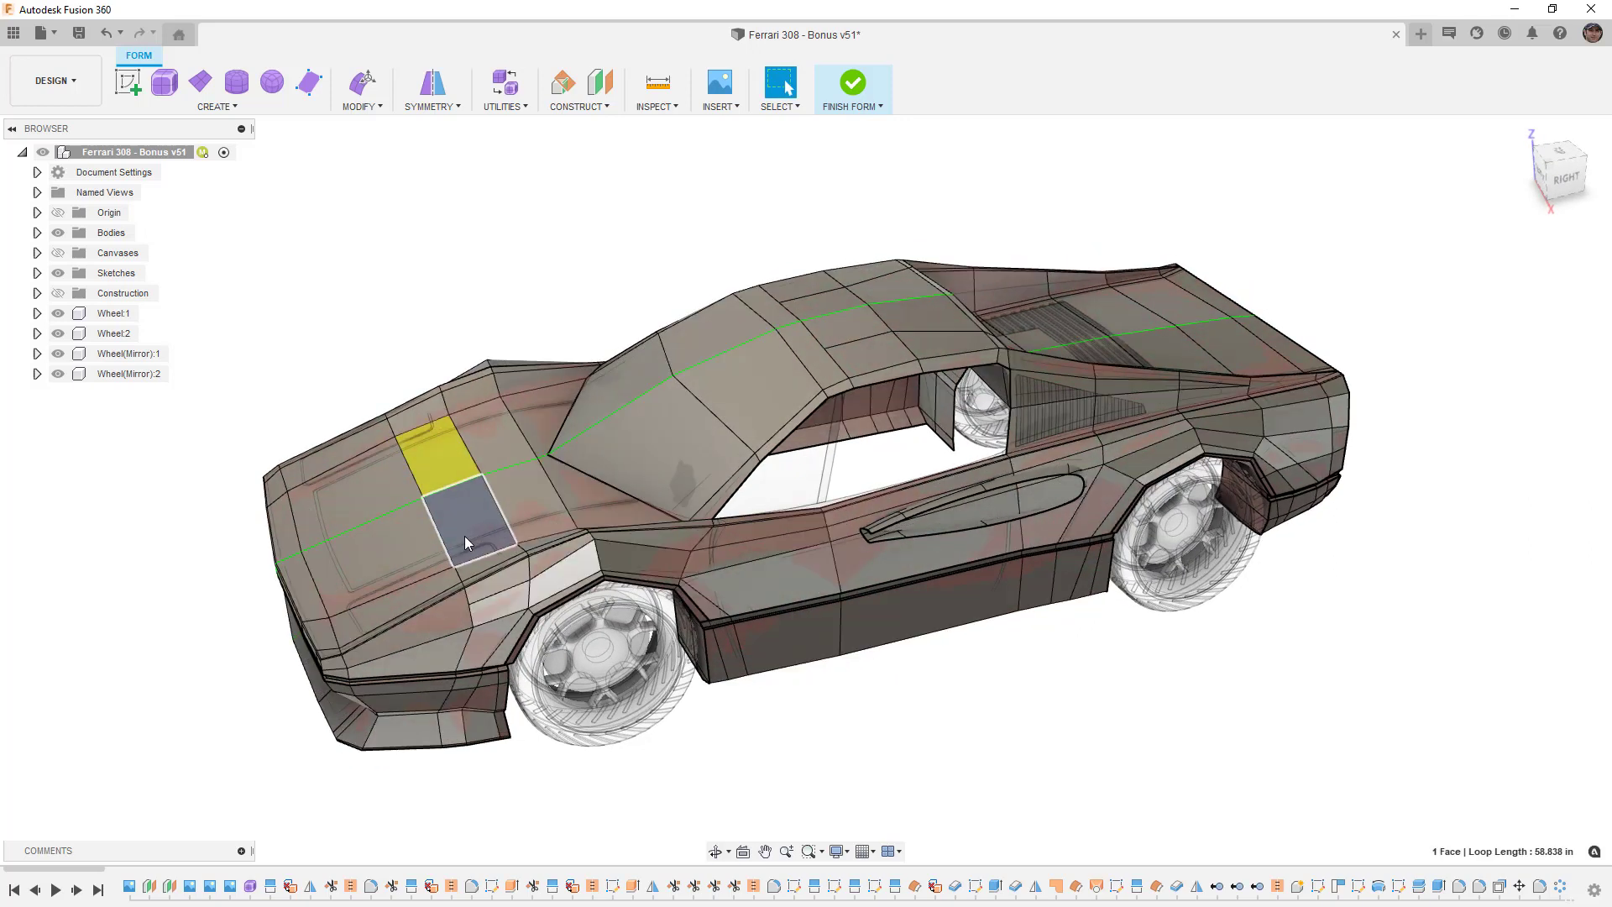
left_click(968, 777)
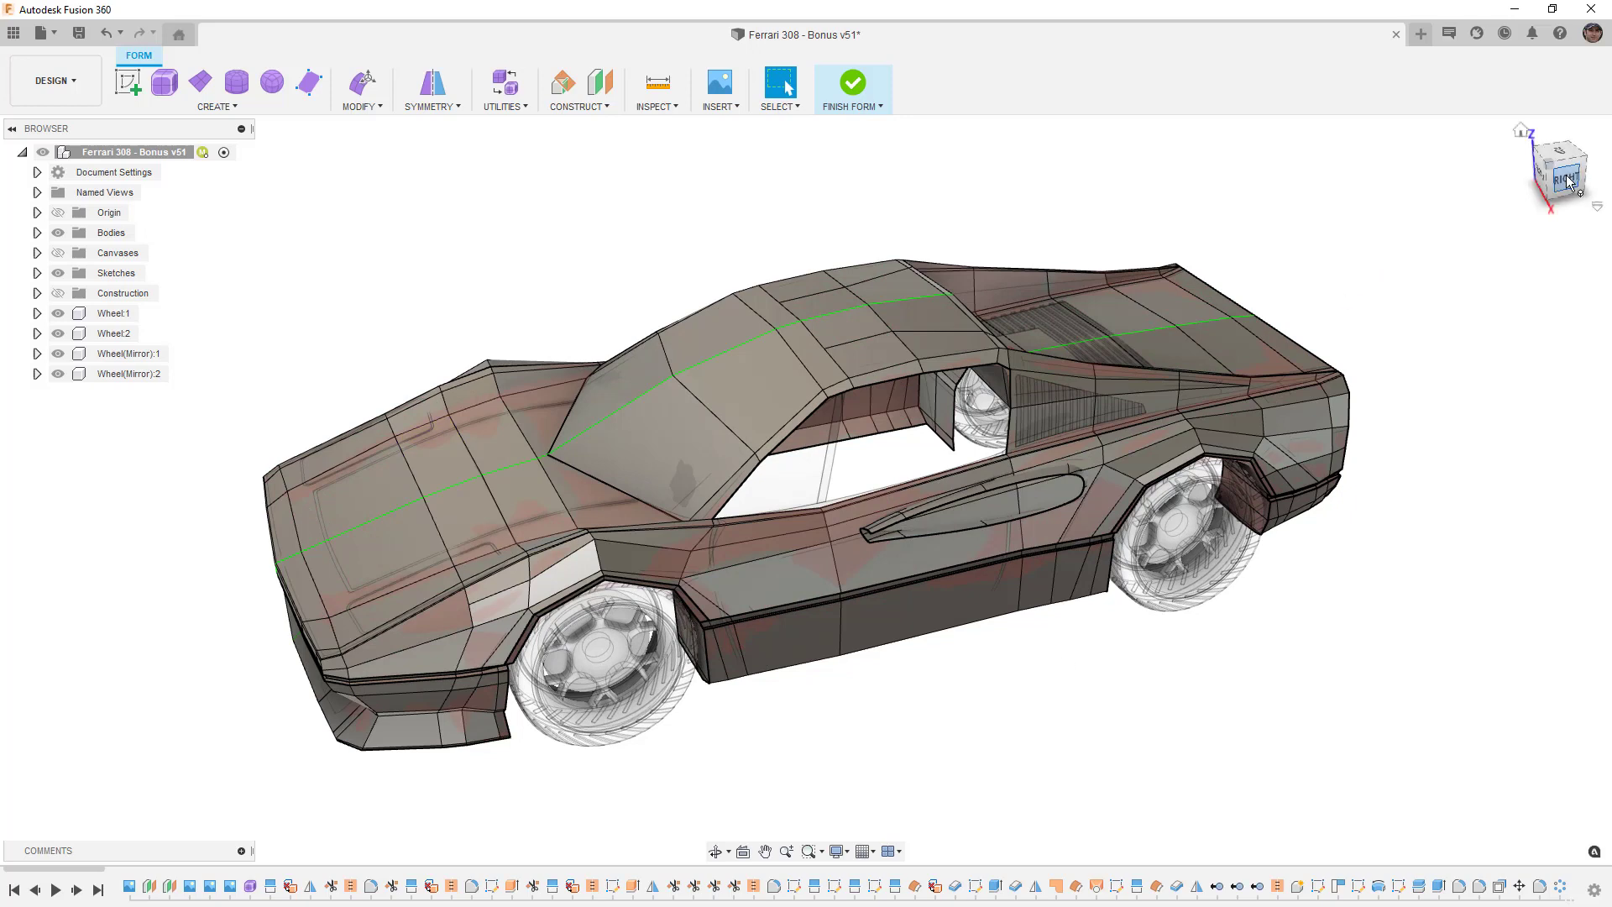
left_click(1566, 179)
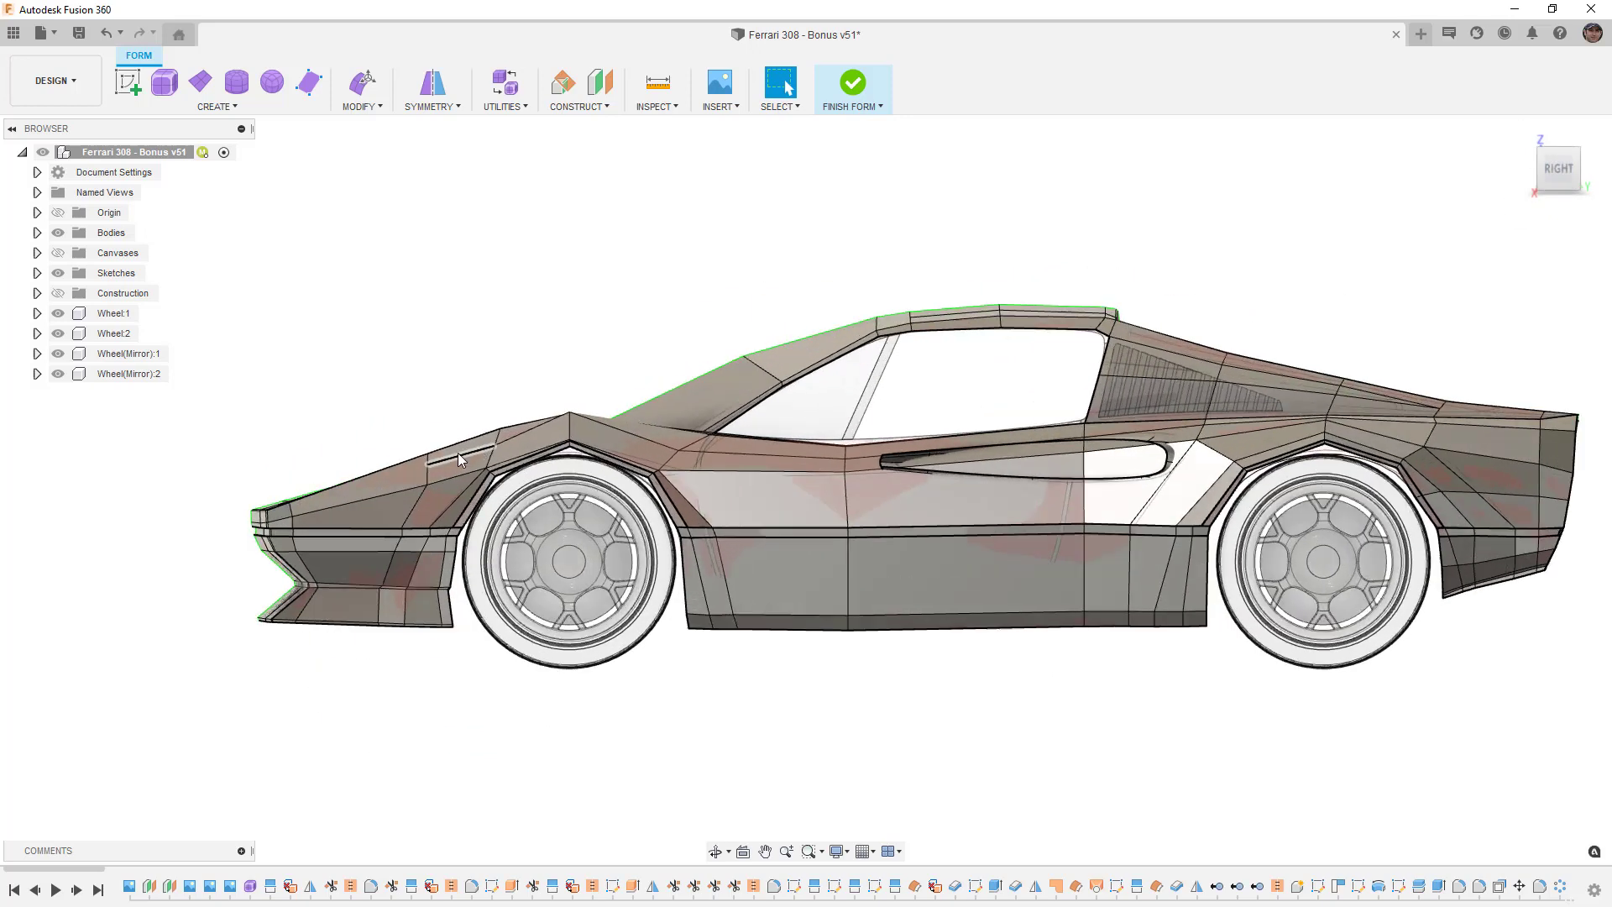
scroll(430, 460, "up", 2)
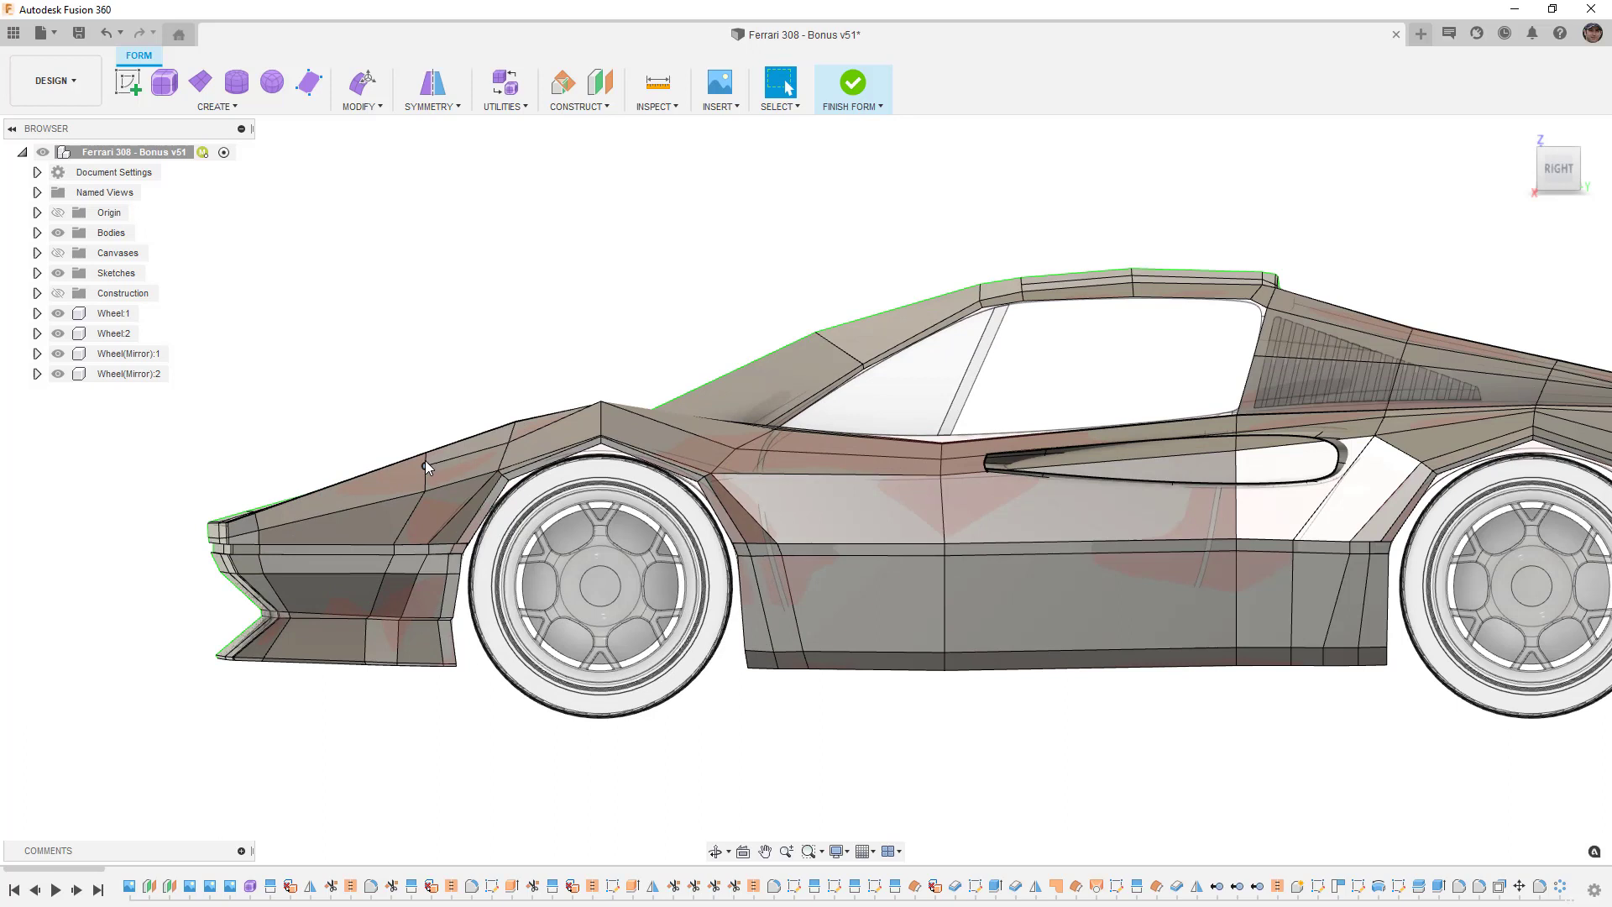
left_click(445, 453)
key("alt+3")
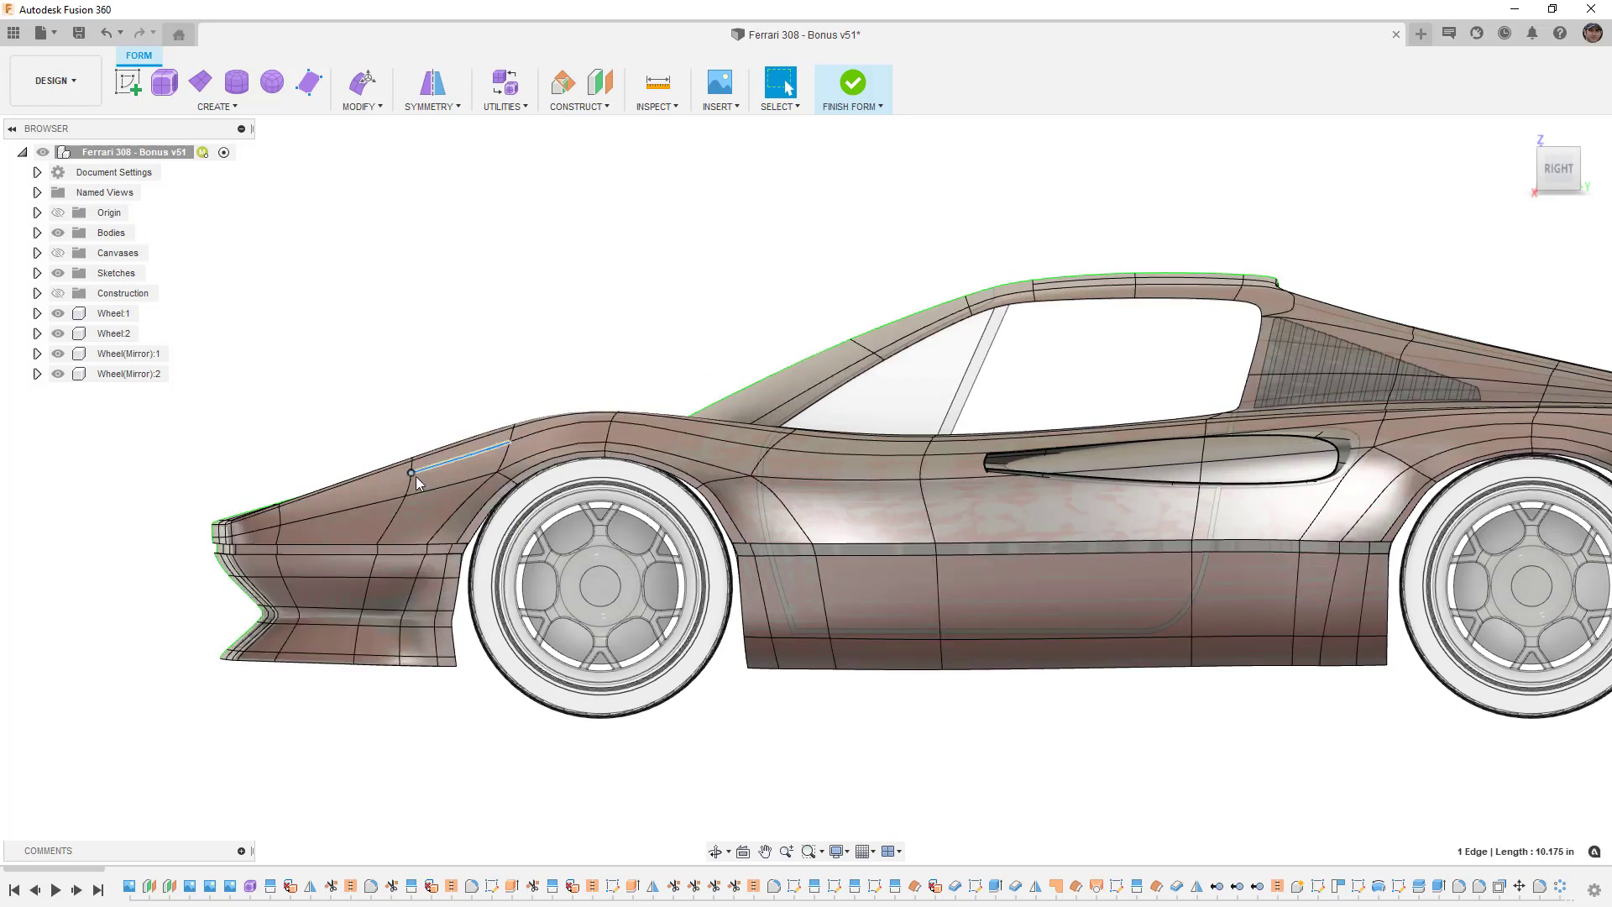
left_click(406, 404)
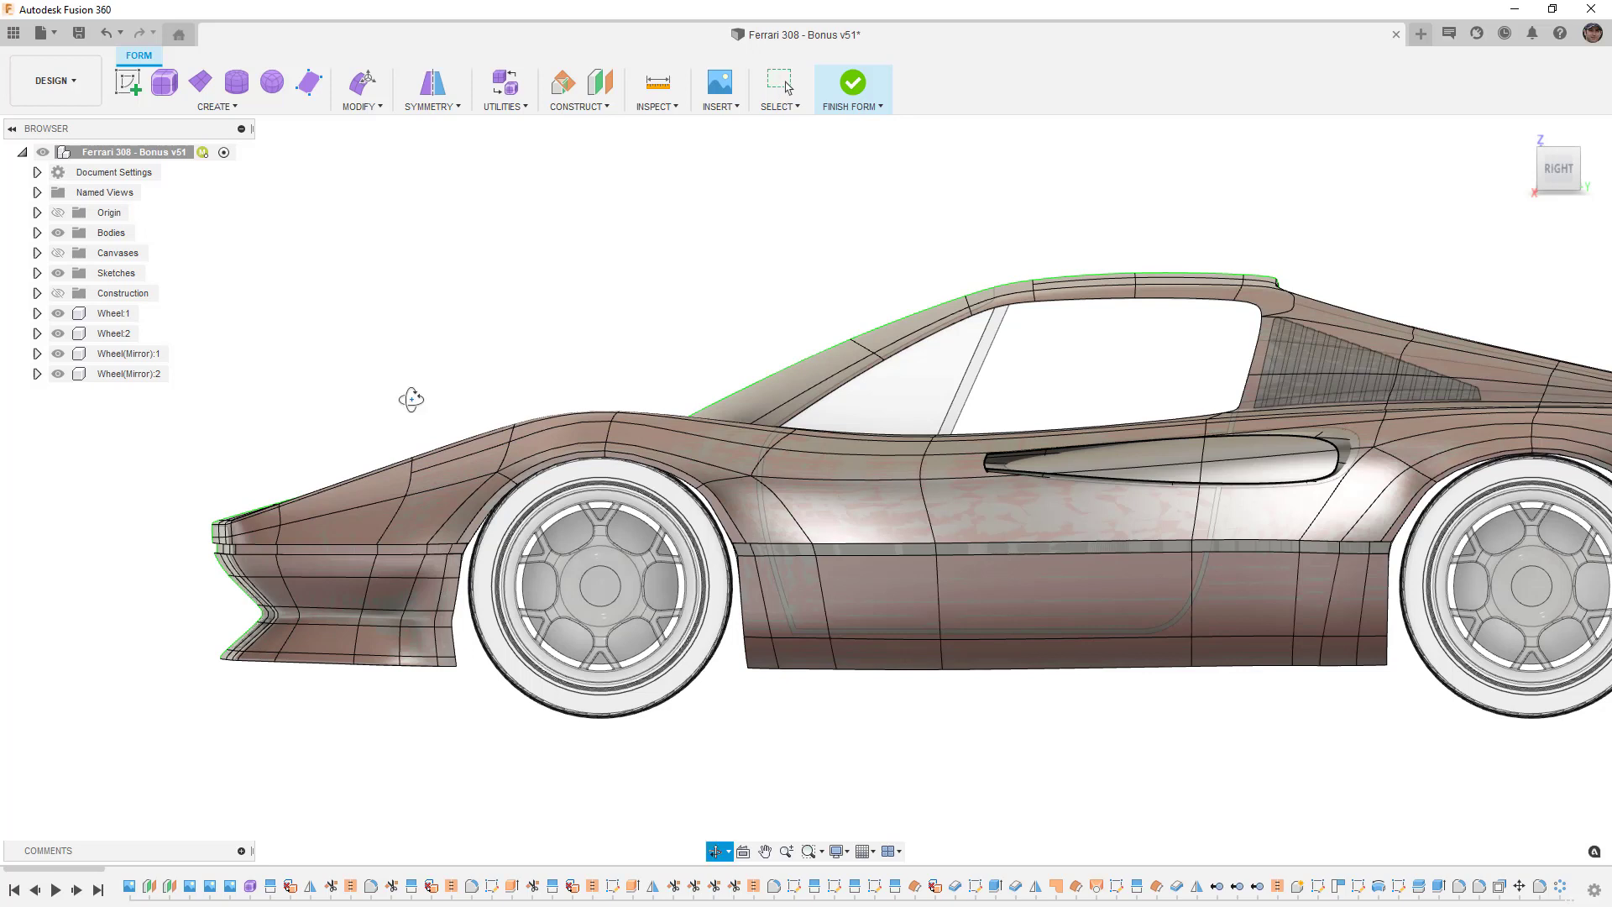
middle_click_drag(414, 399, 460, 422, "shift")
scroll(486, 374, "down", 3)
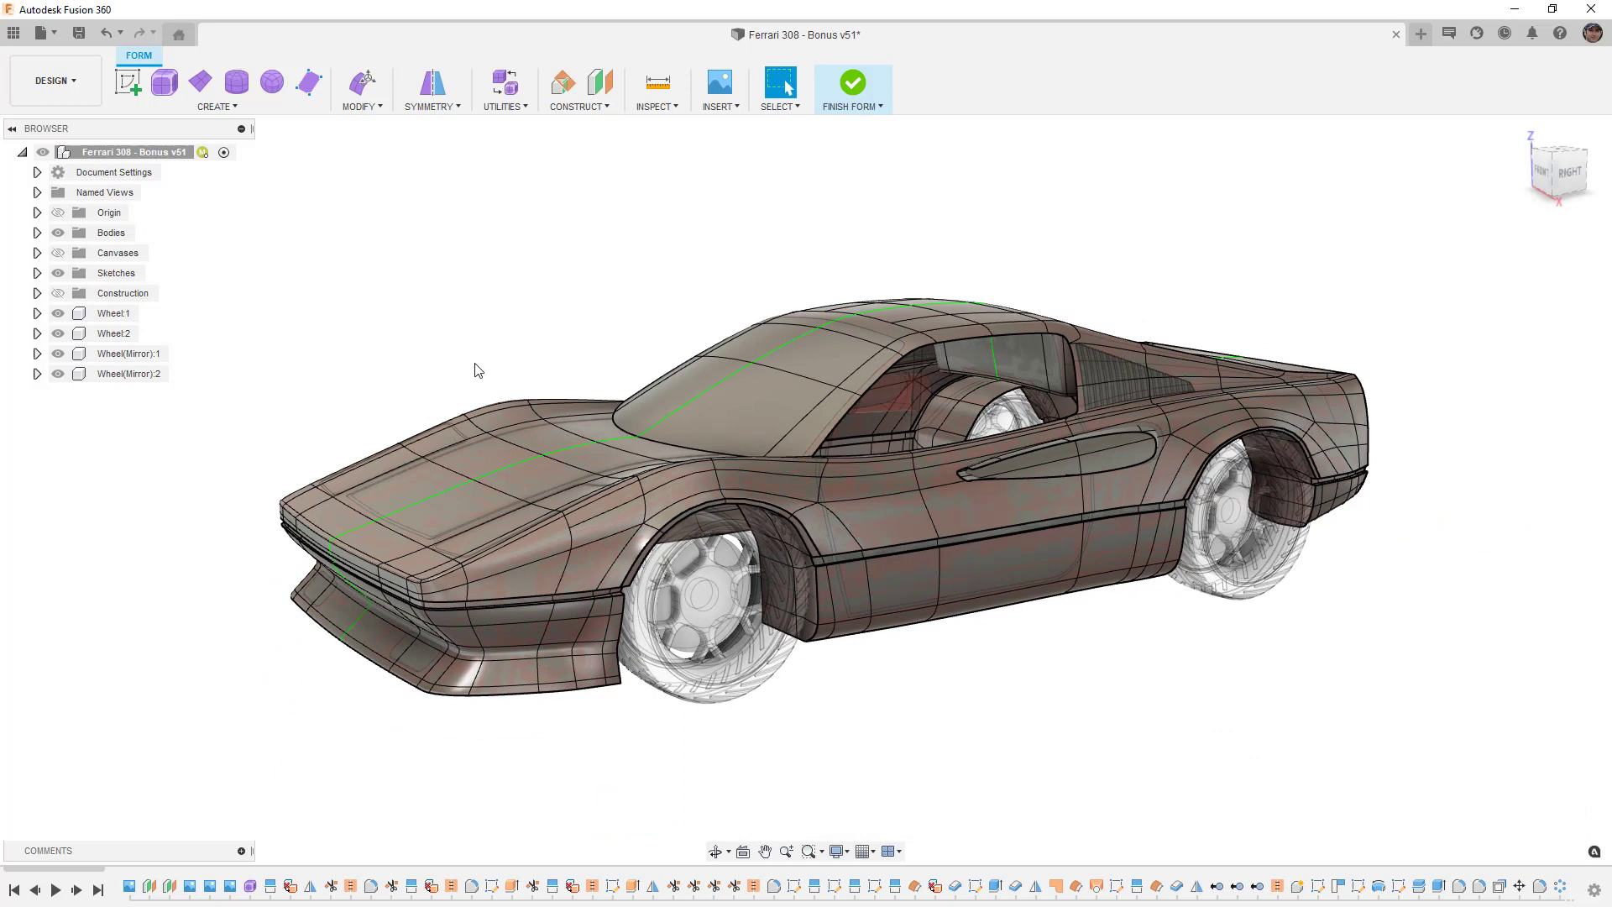
left_click(857, 88)
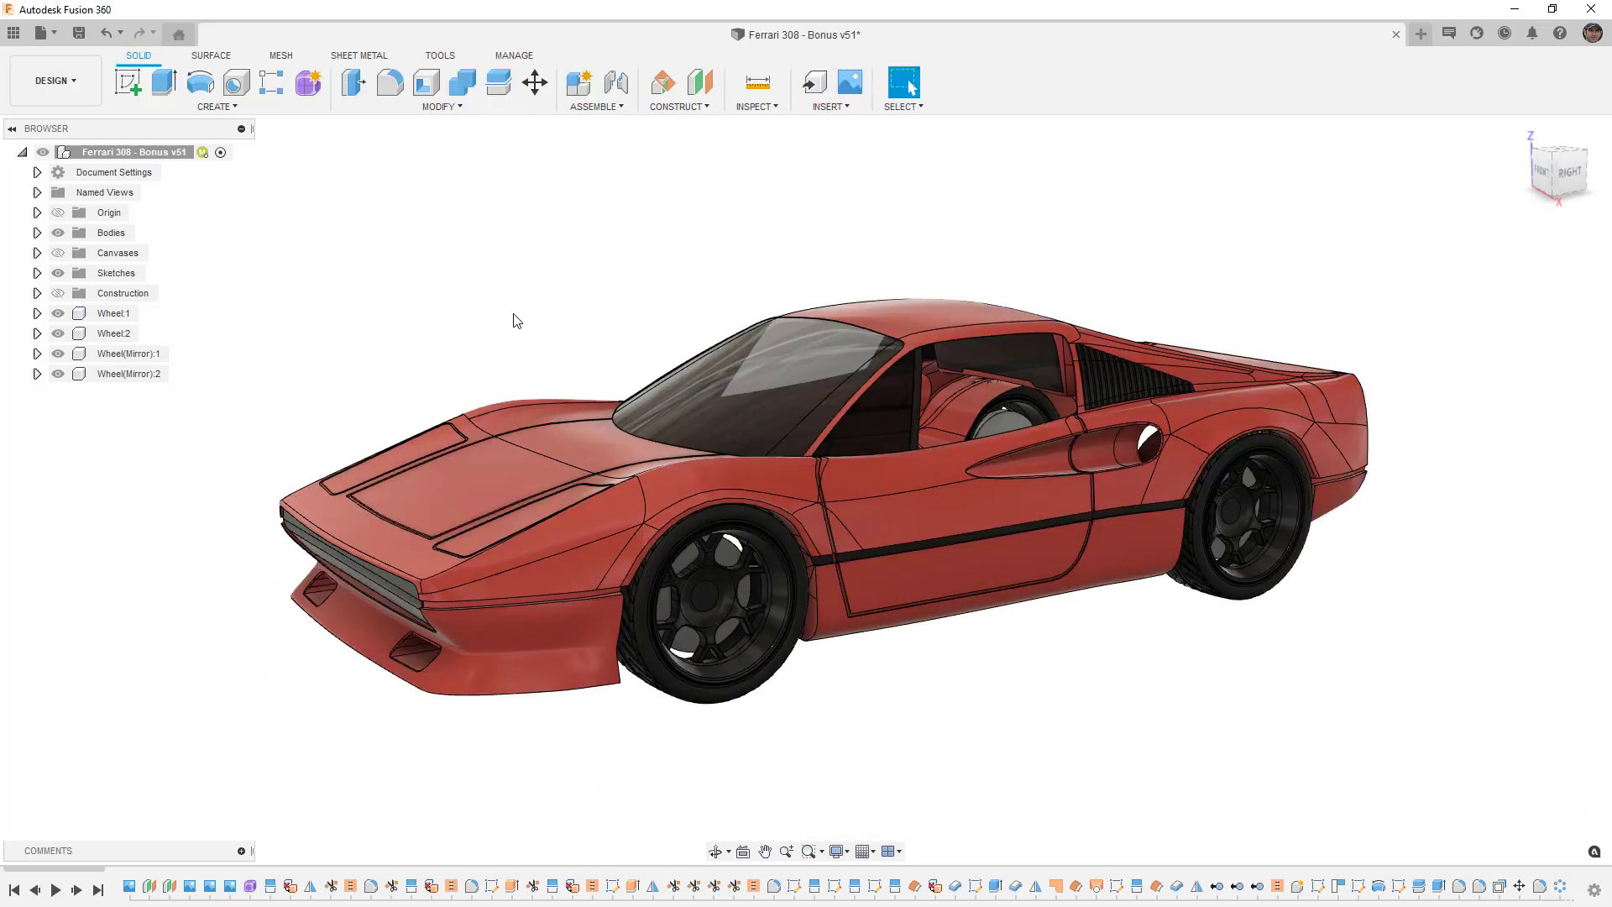
Step: Check the Fusion 360 hood face, then switch to Blender and deselect the Ferrari body
left_click(577, 447)
left_click(461, 327)
key("alt+Tab")
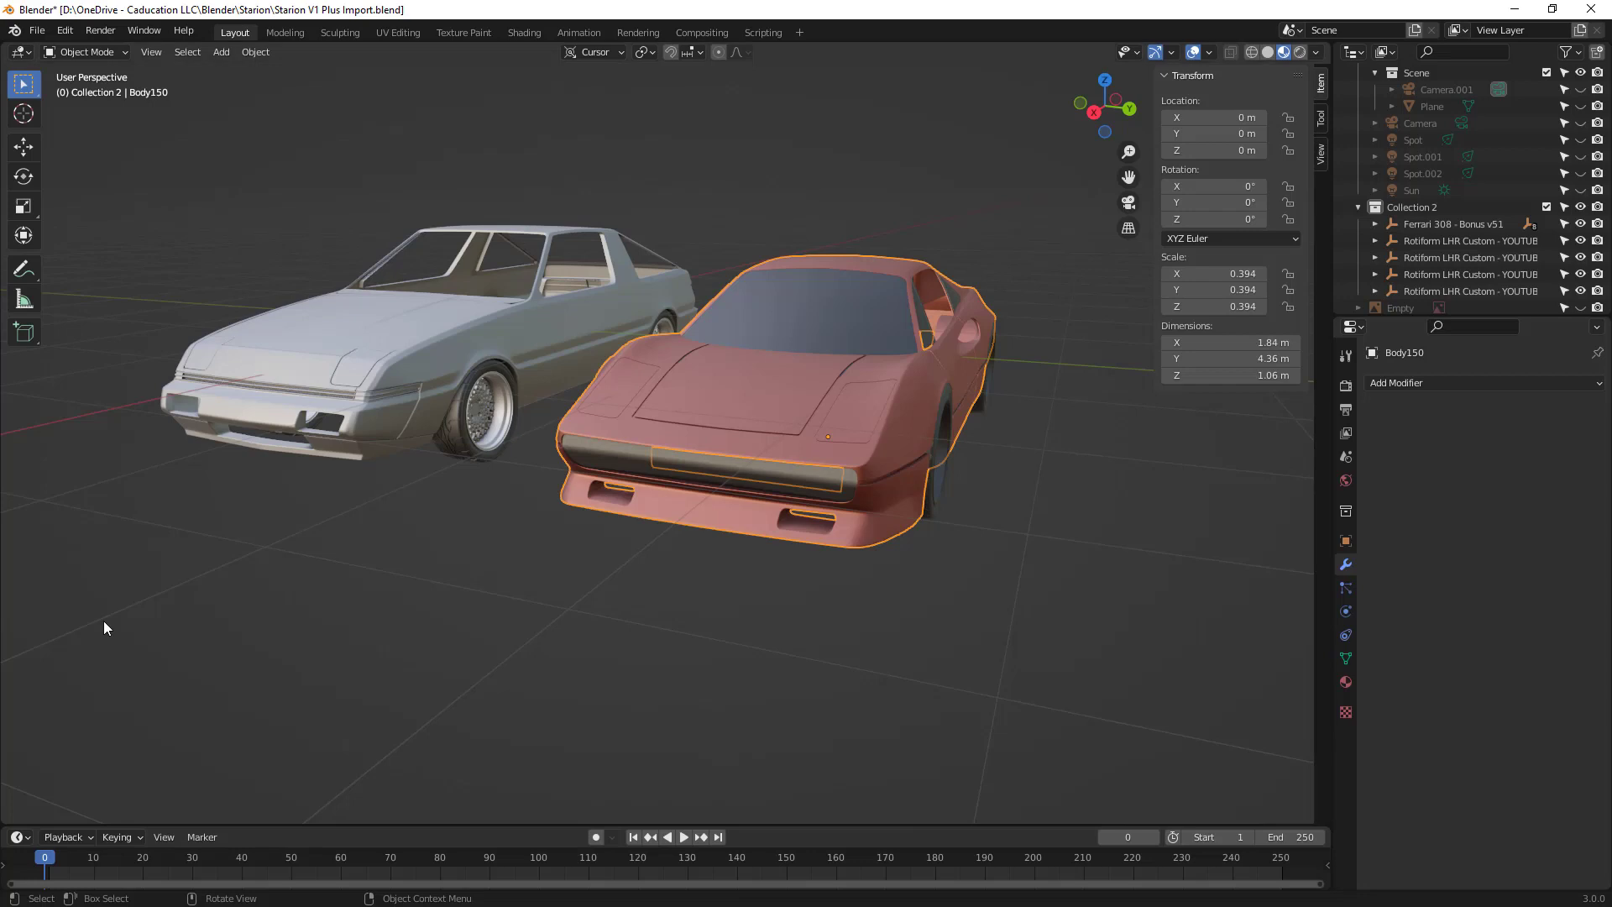
left_click(361, 608)
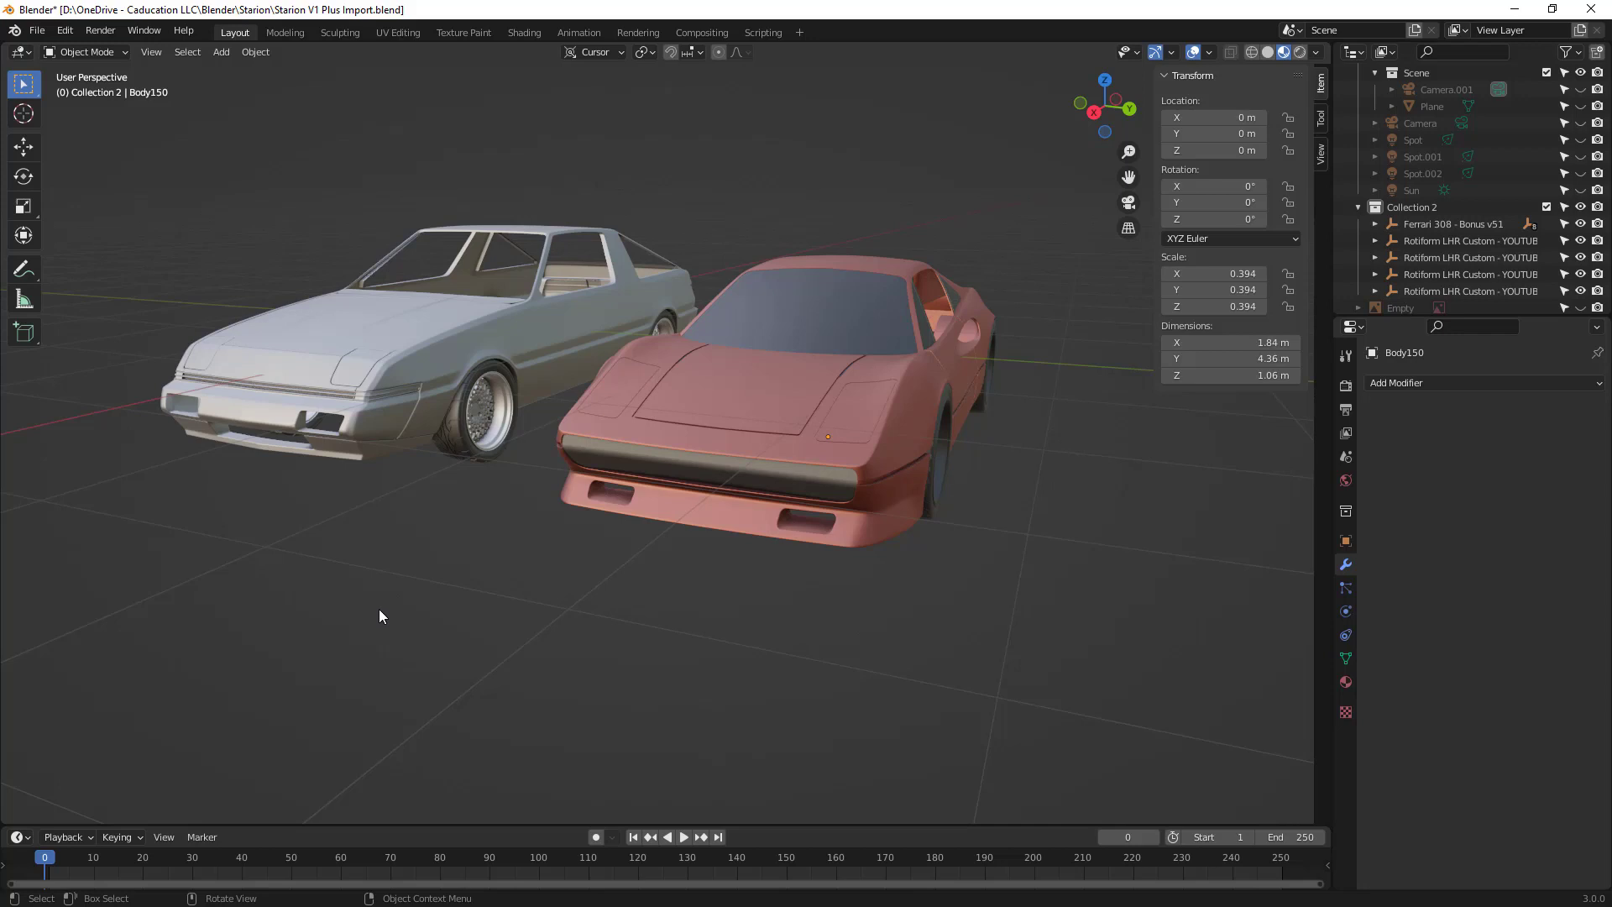
Step: Put the Starion's Main Body in Edit Mode, inspect a front fender edge, then clear the selection
left_click(450, 363)
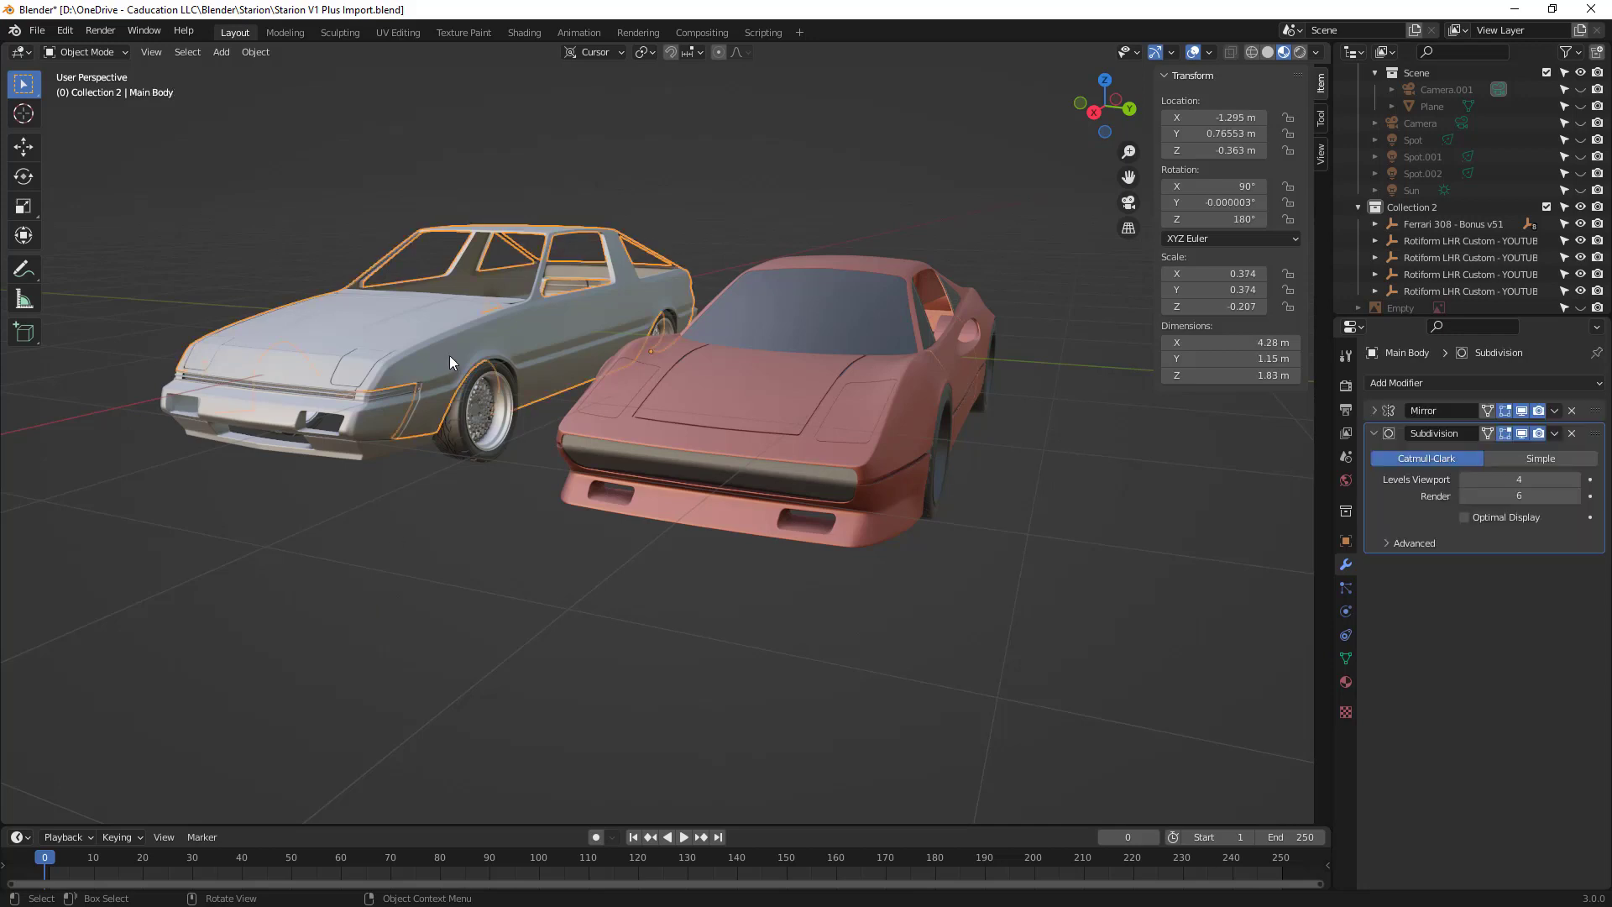
key("Tab")
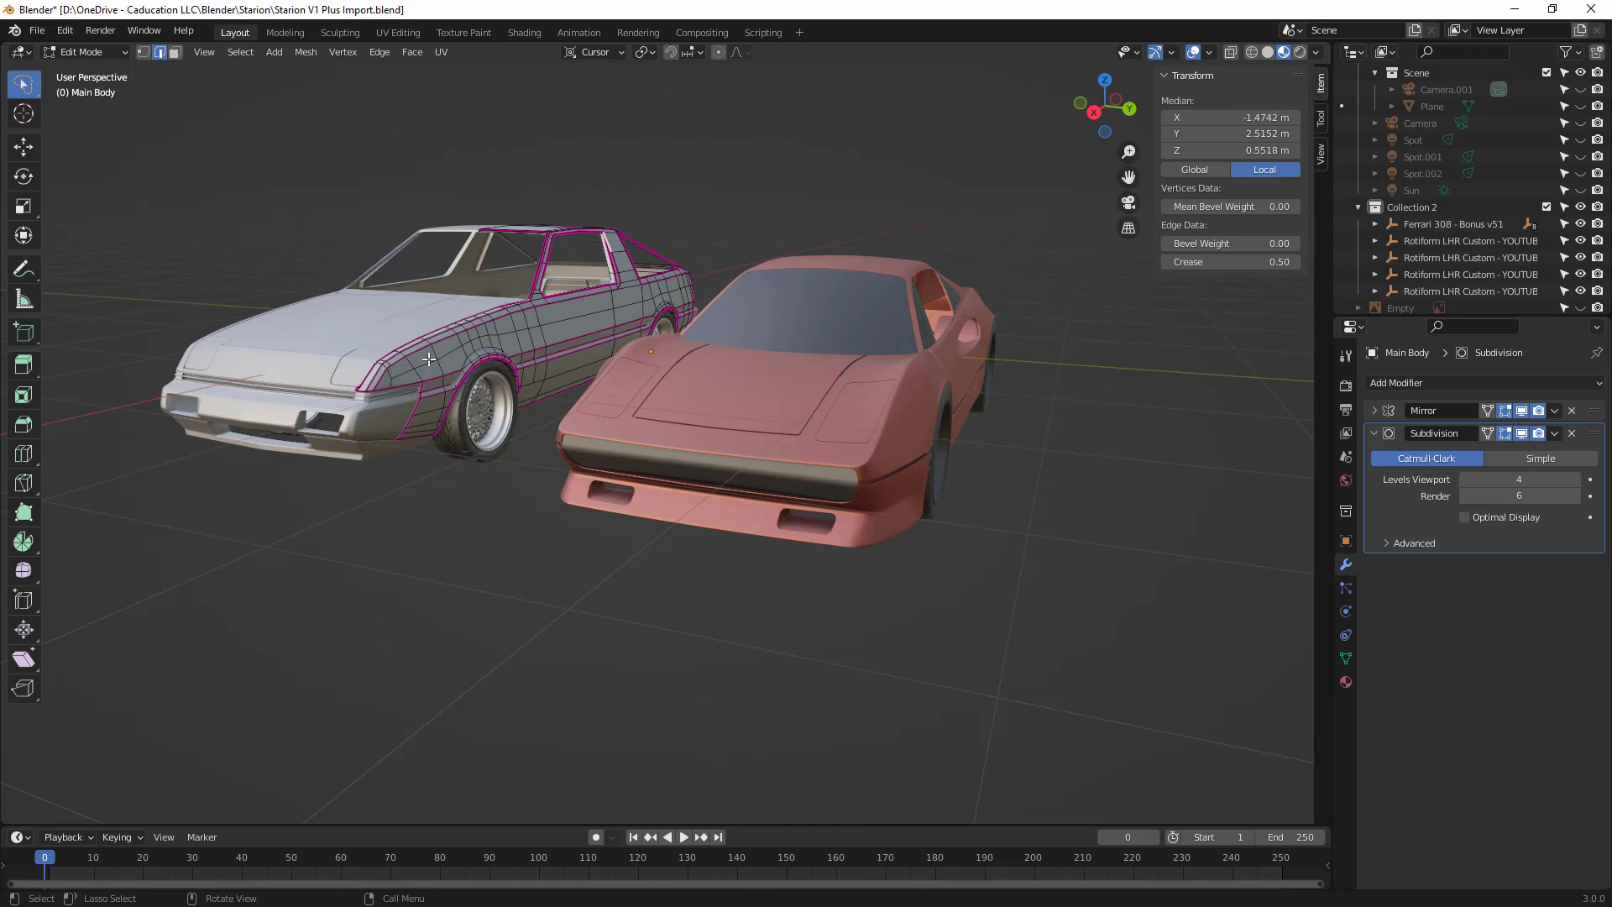
scroll(436, 353, "up", 5)
middle_click_drag(436, 353, 421, 355)
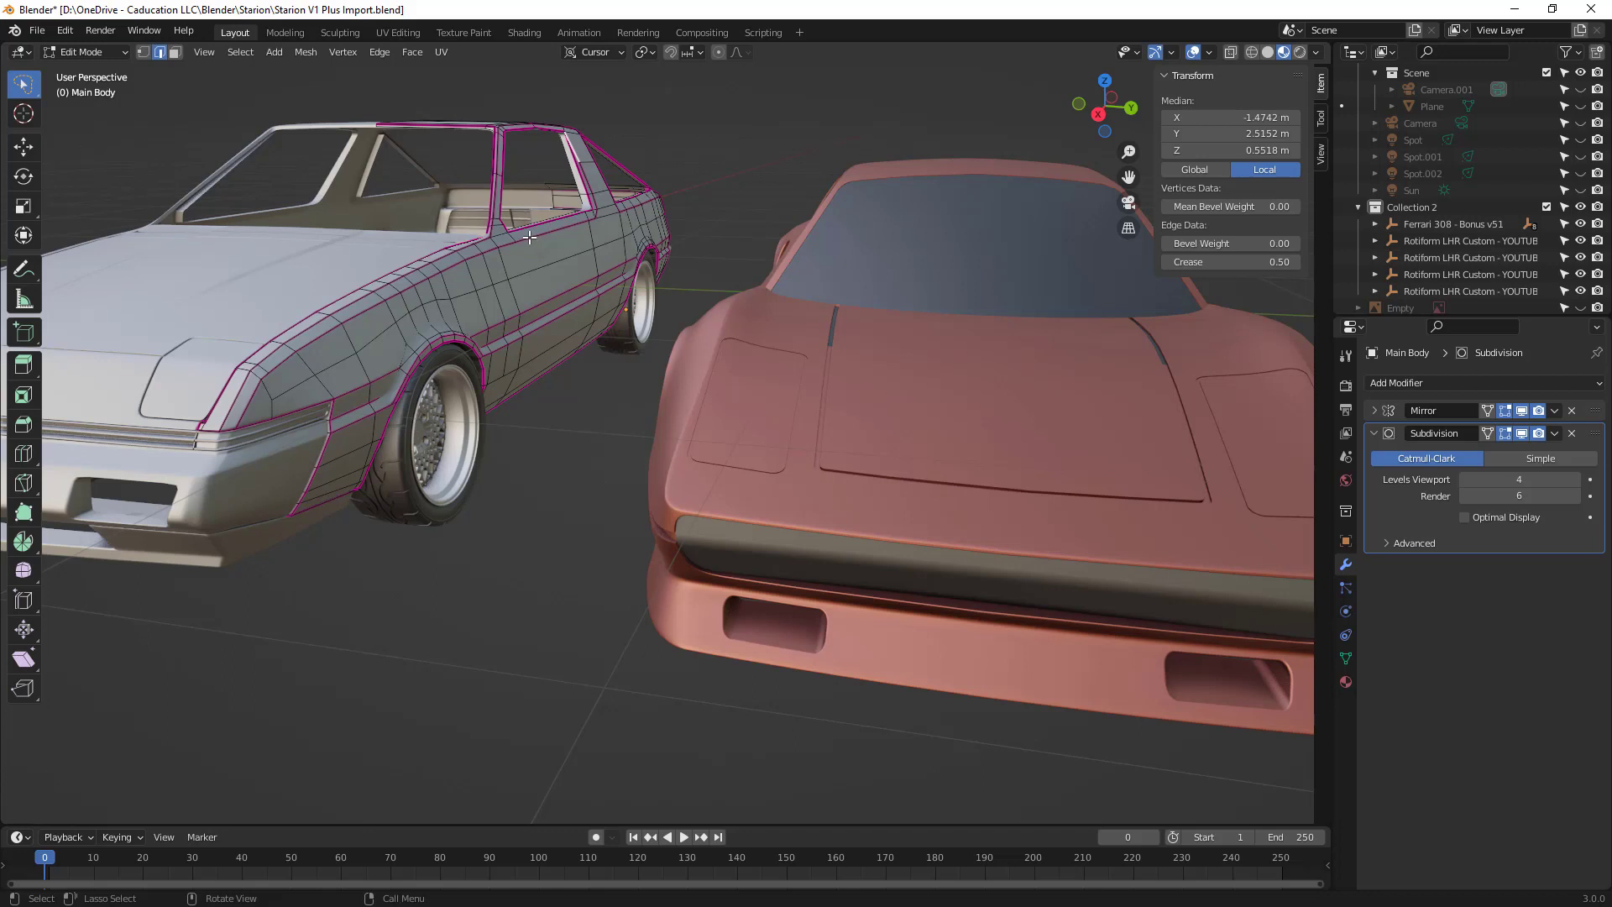
left_click(347, 317)
scroll(604, 383, "down", 3)
key("alt+a")
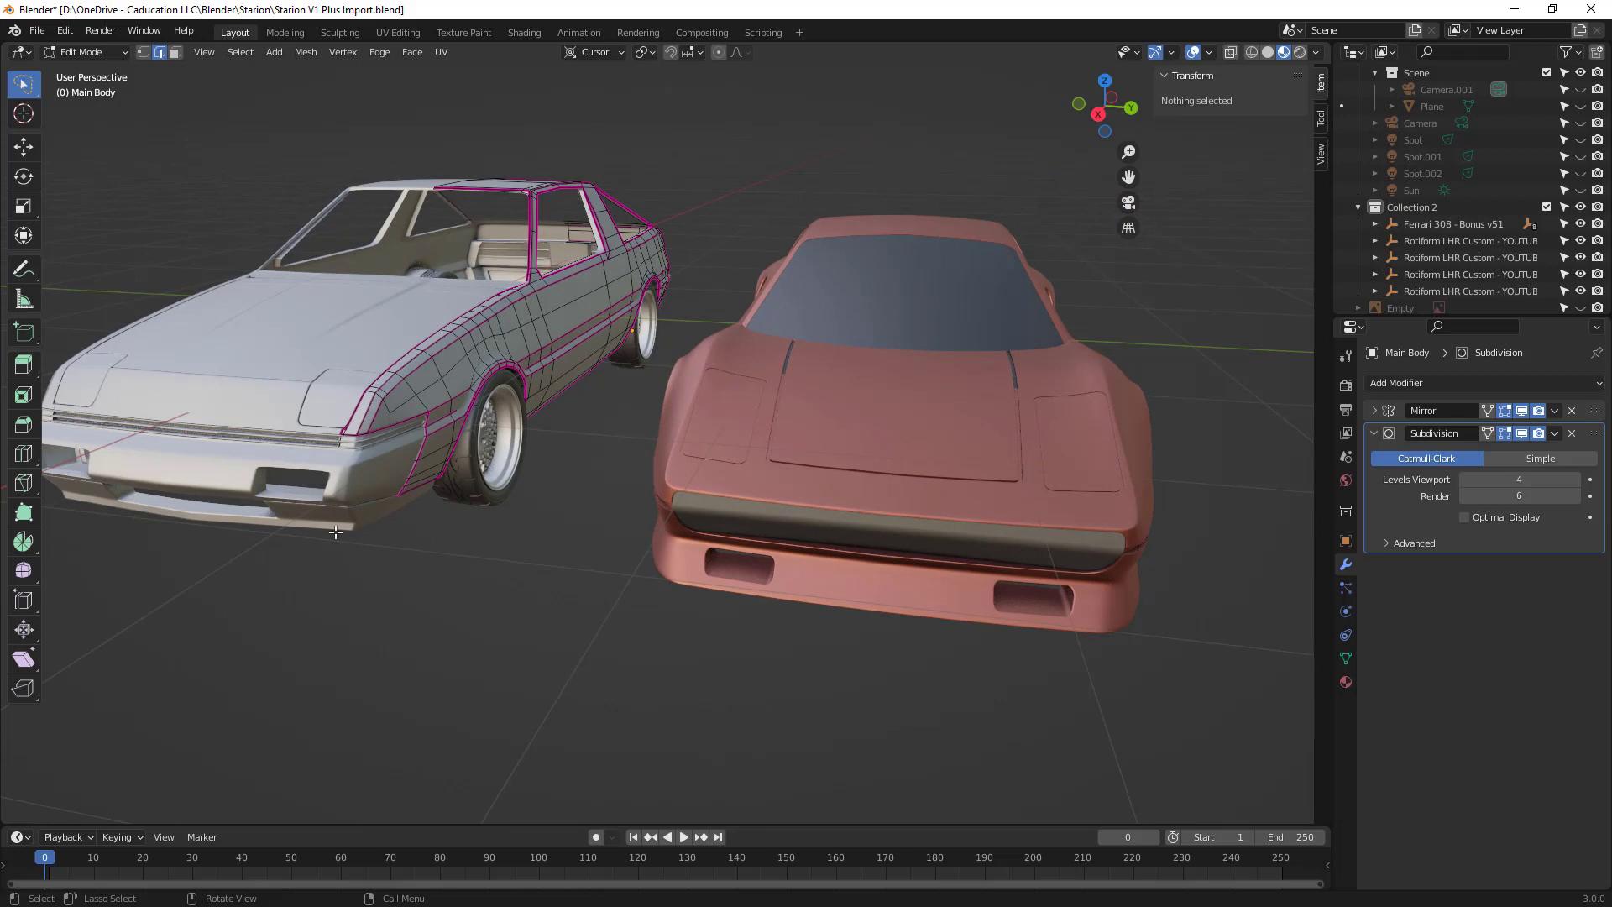
Step: Exit Edit Mode on the Main Body, then orbit, zoom and pan to centre the grey Starion
key("Tab")
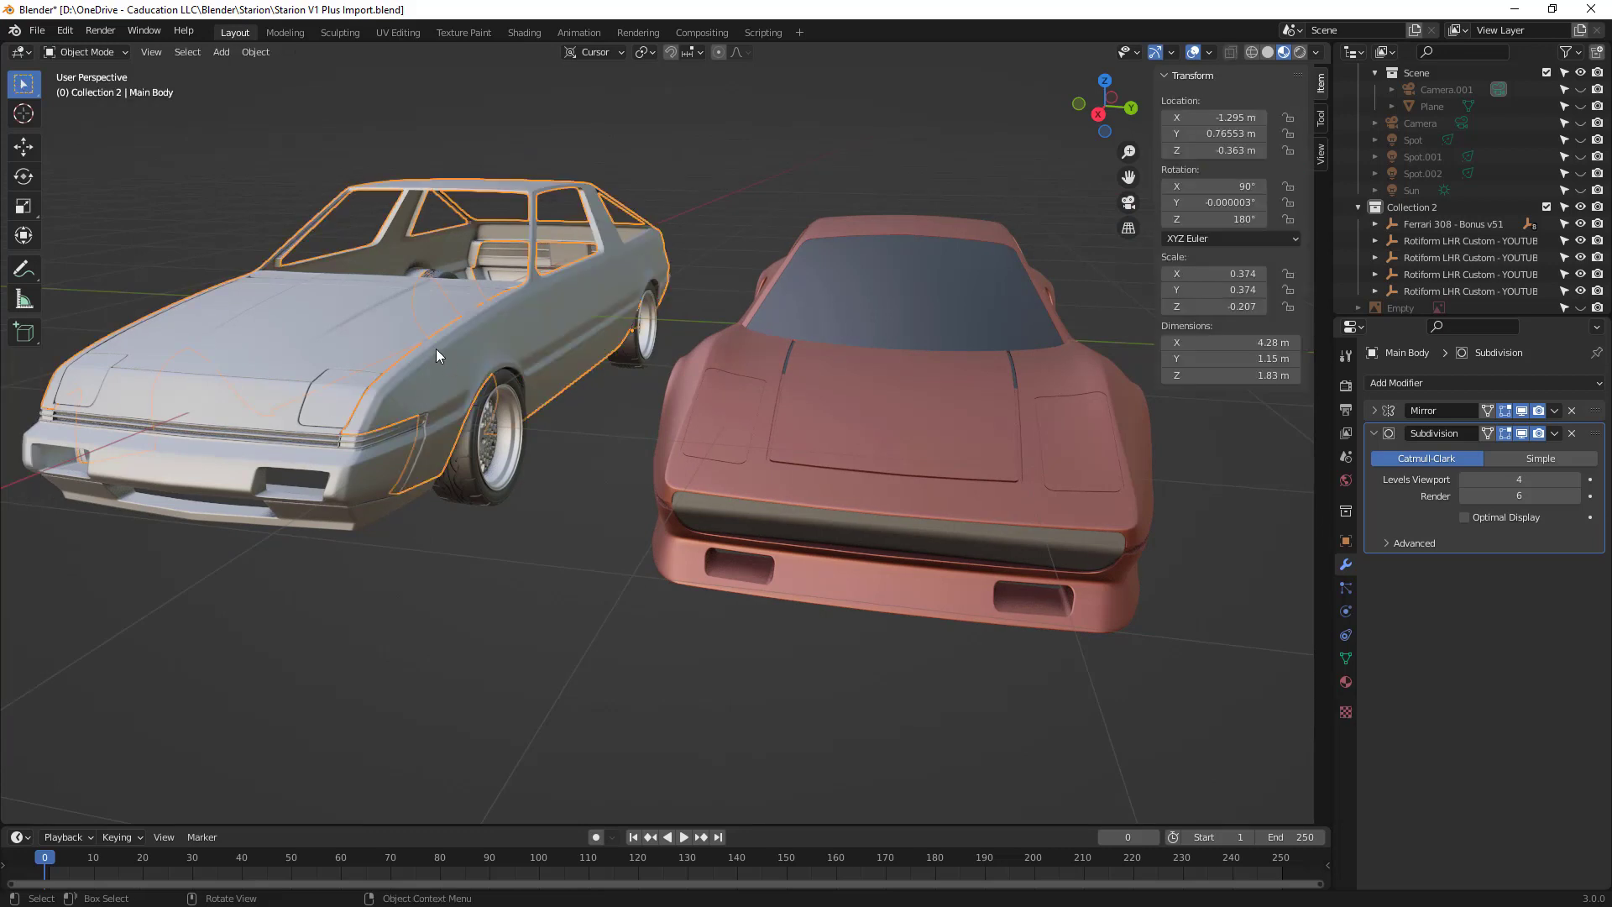
middle_click_drag(416, 365, 455, 380)
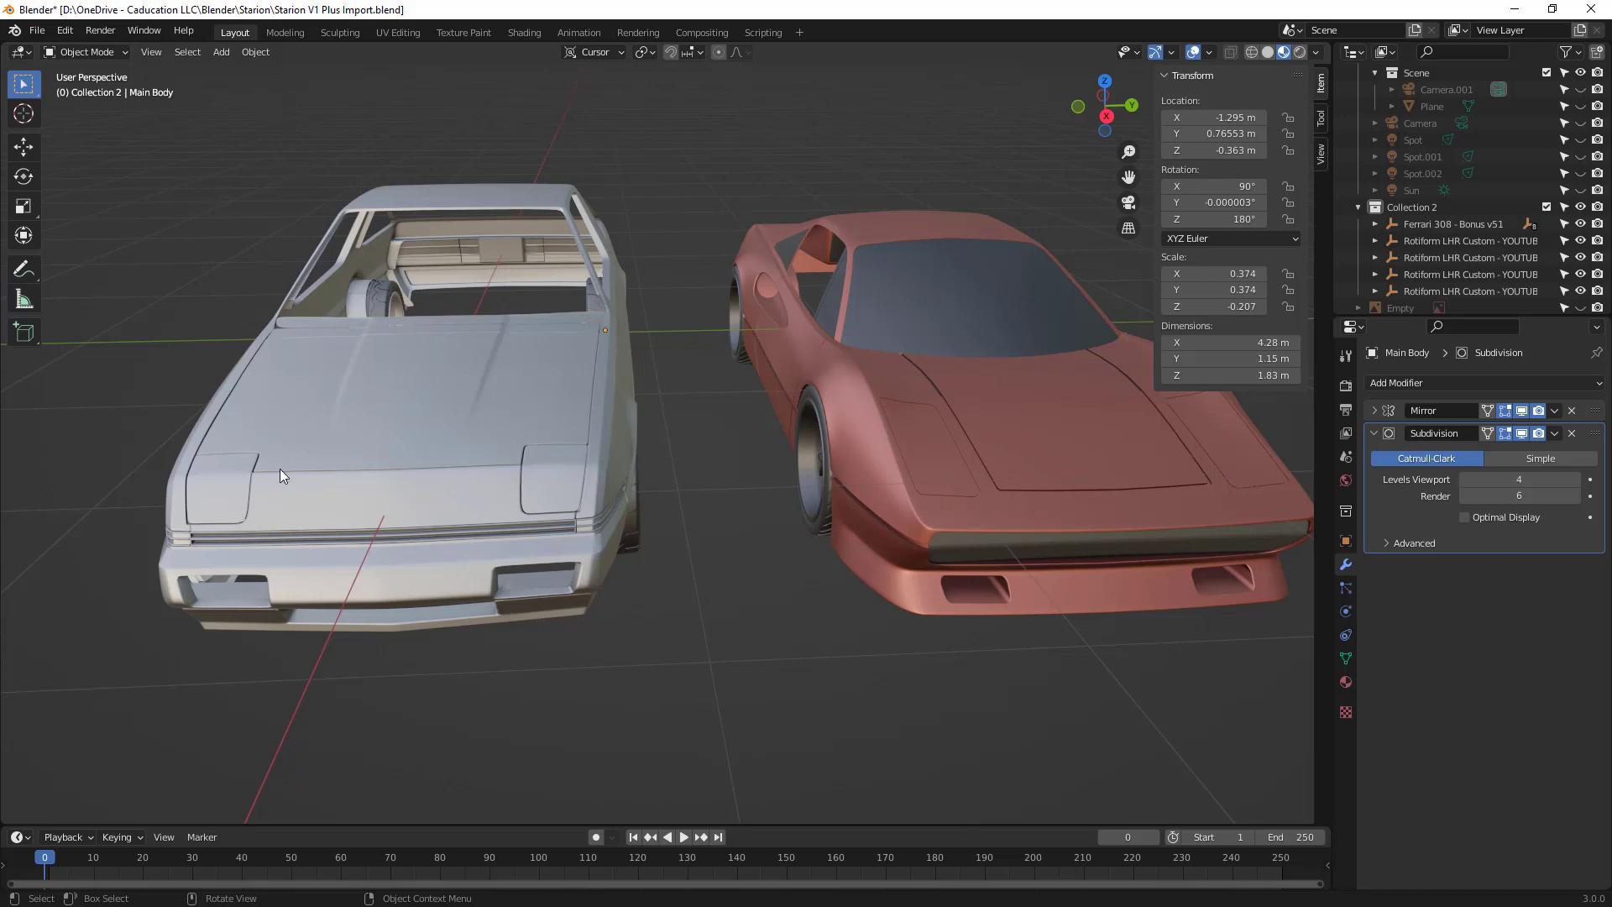
mouse_move(493, 487)
middle_mouse_down()
mouse_move(457, 504)
mouse_move(556, 489)
mouse_move(488, 503)
middle_mouse_up()
scroll(151, 426, "up", 2)
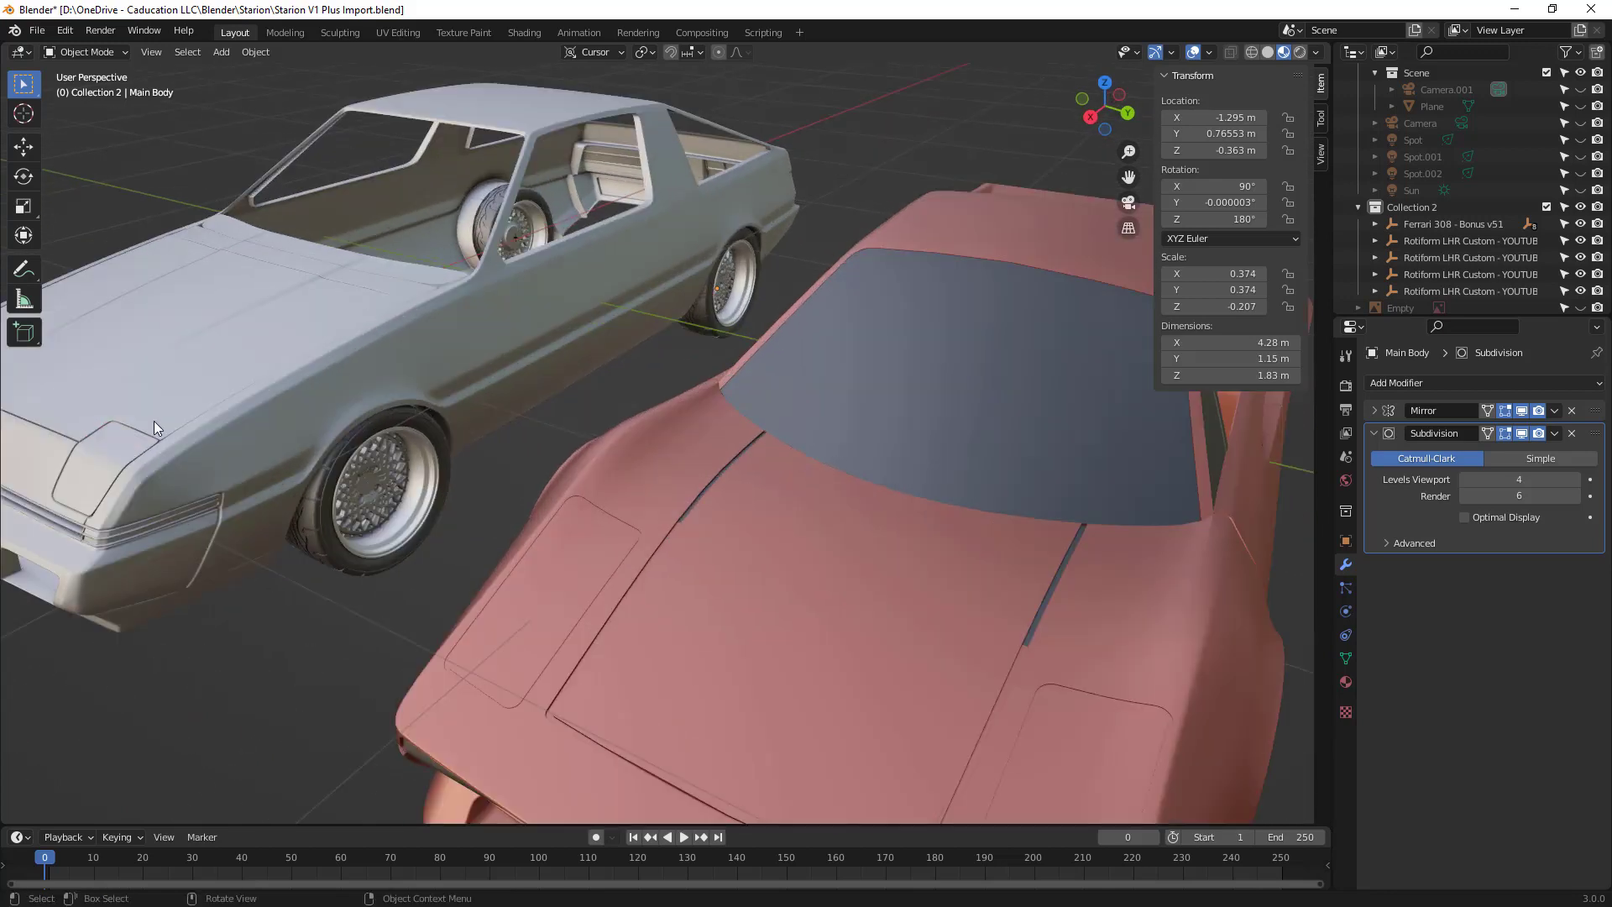
middle_click_drag(111, 400, 423, 423, "shift")
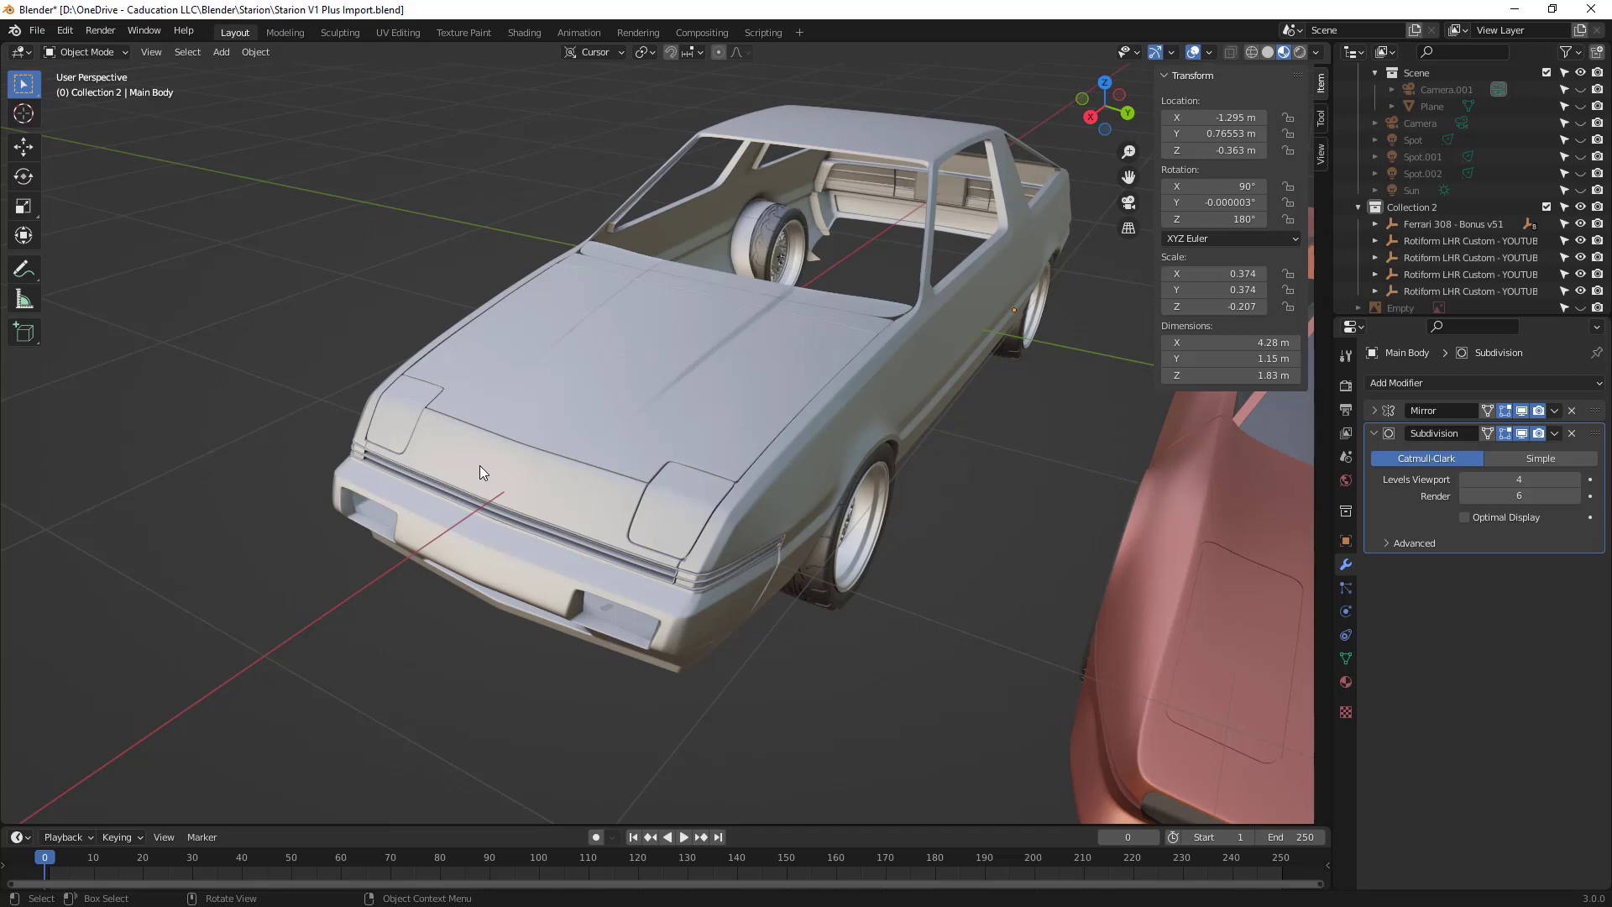
scroll(475, 453, "down", 2)
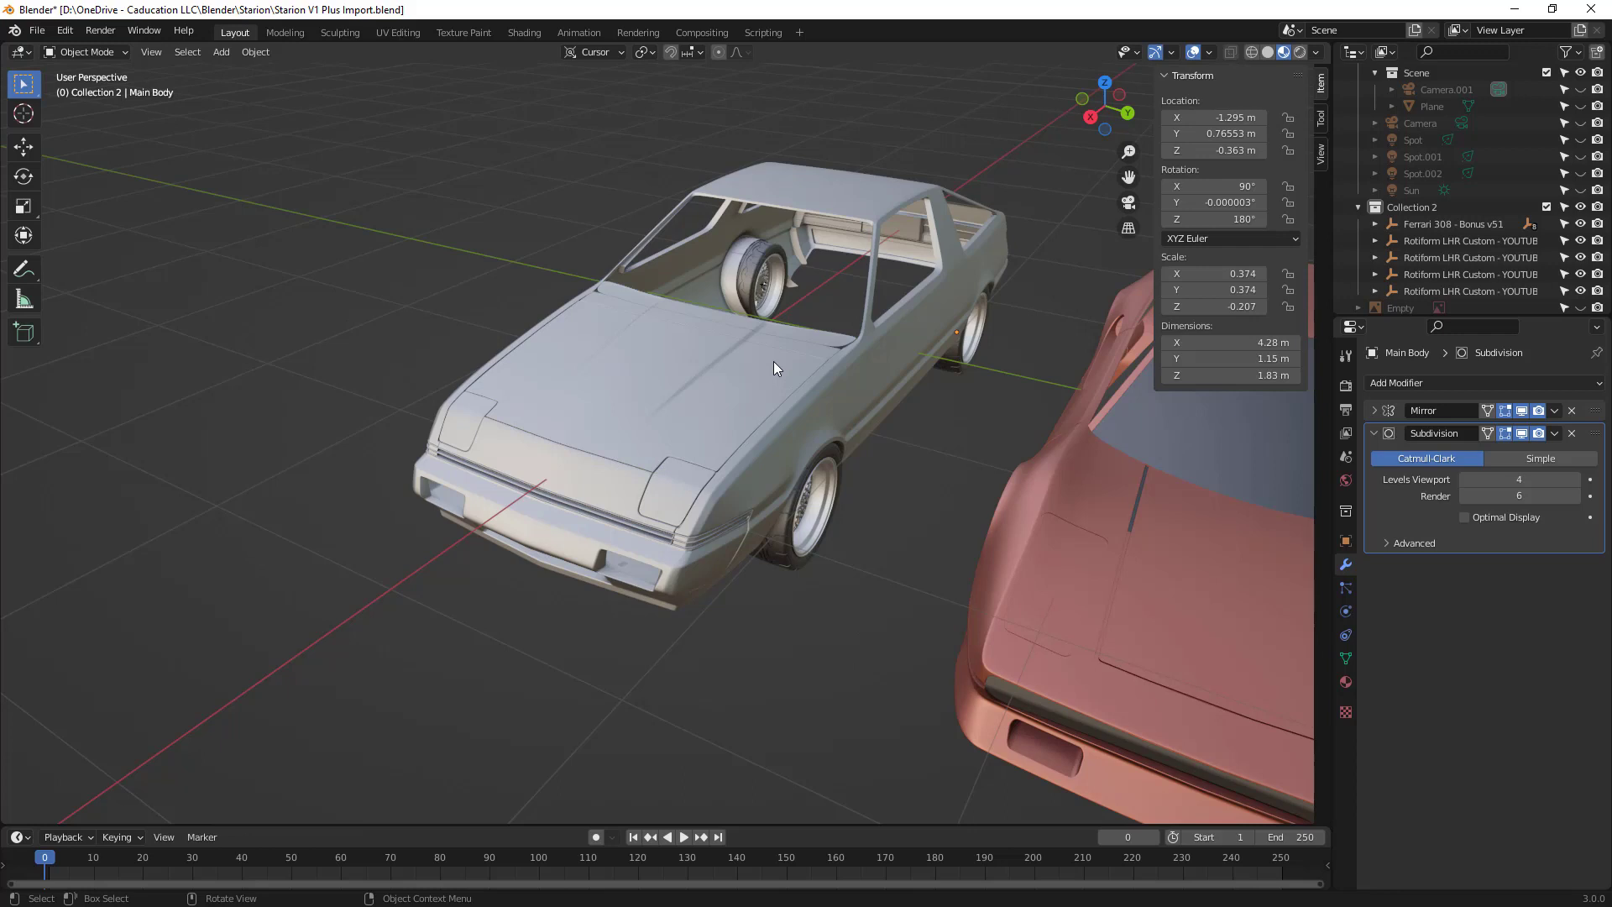
Step: Centre the Ferrari and switch to an orthographic back view, zooming in on the car
middle_click_drag(994, 425, 749, 457, "shift")
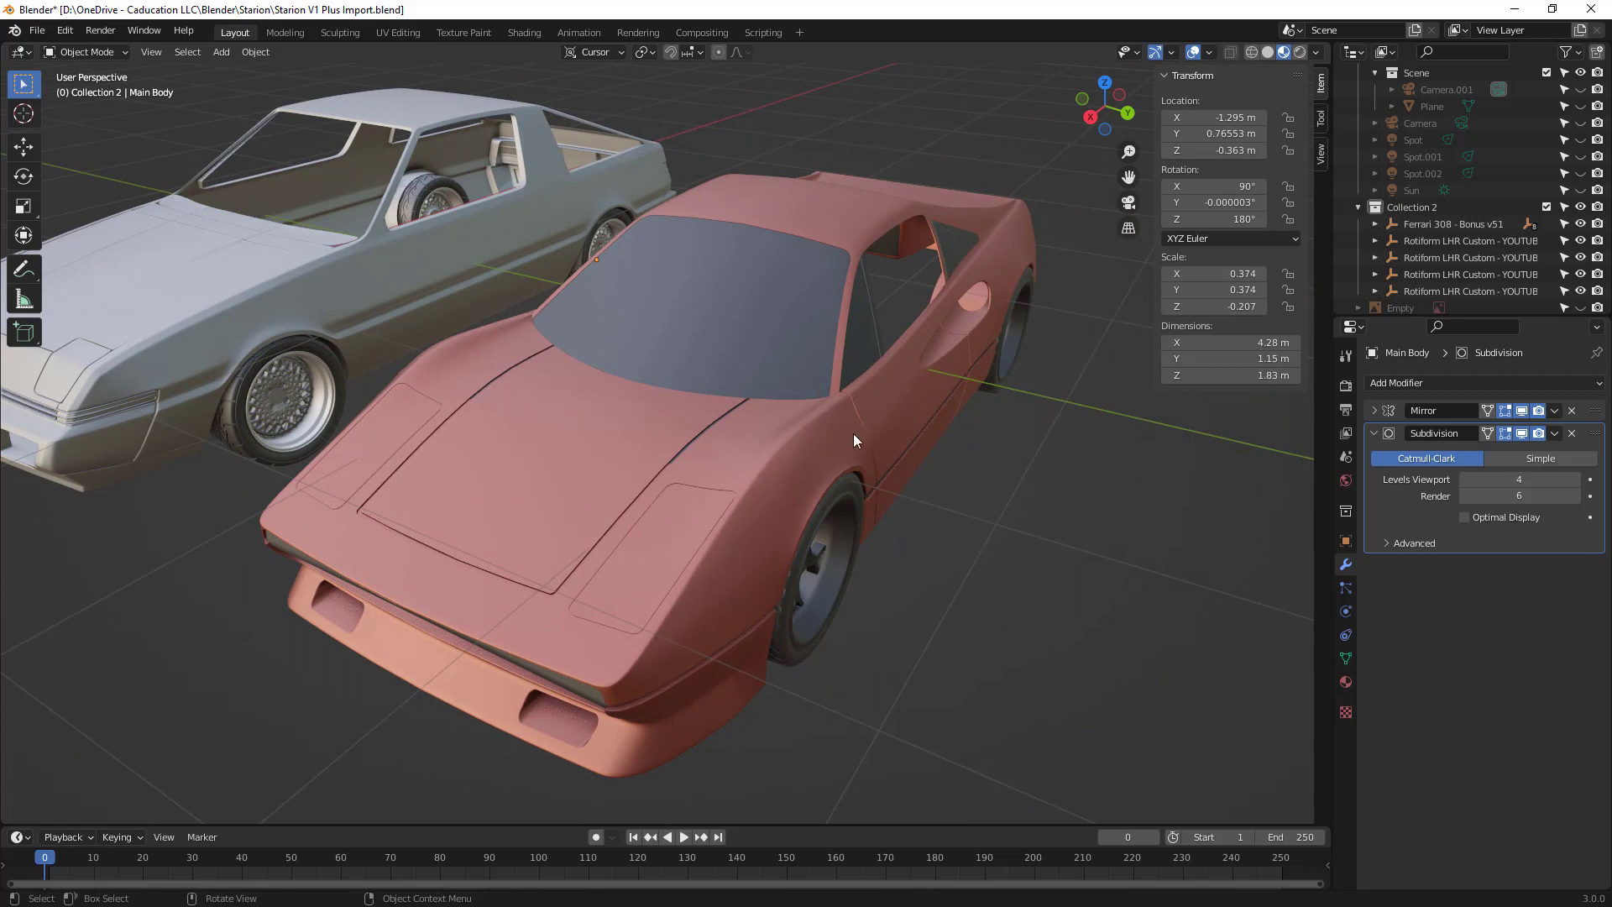
middle_click_drag(879, 490, 967, 358)
key("KP_5")
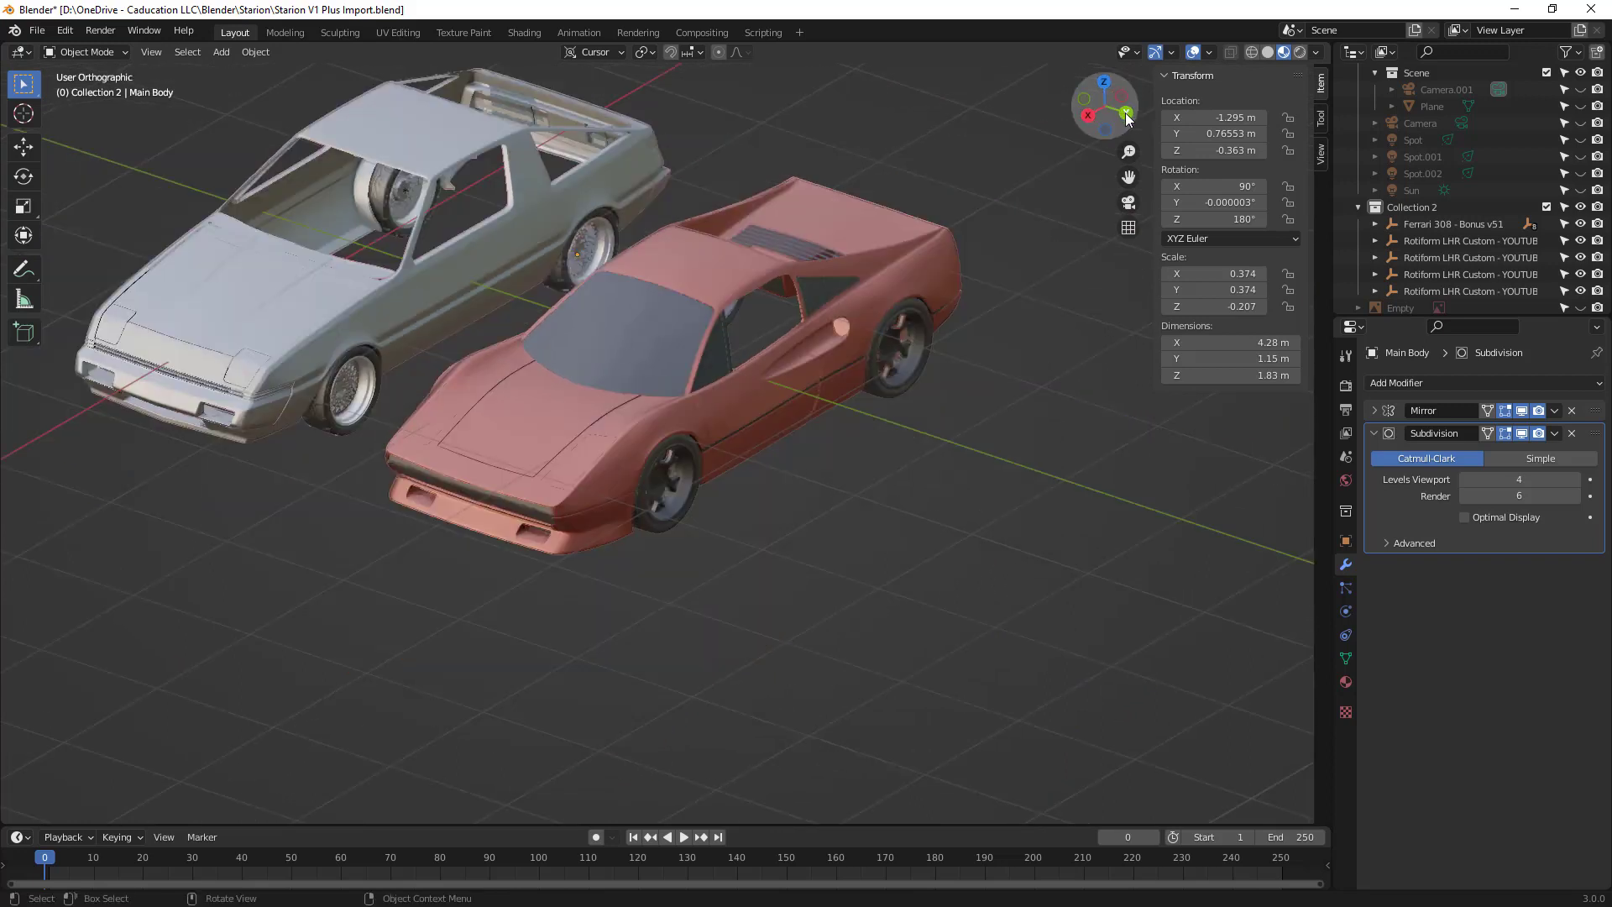
left_click(1125, 114)
scroll(399, 238, "up", 2)
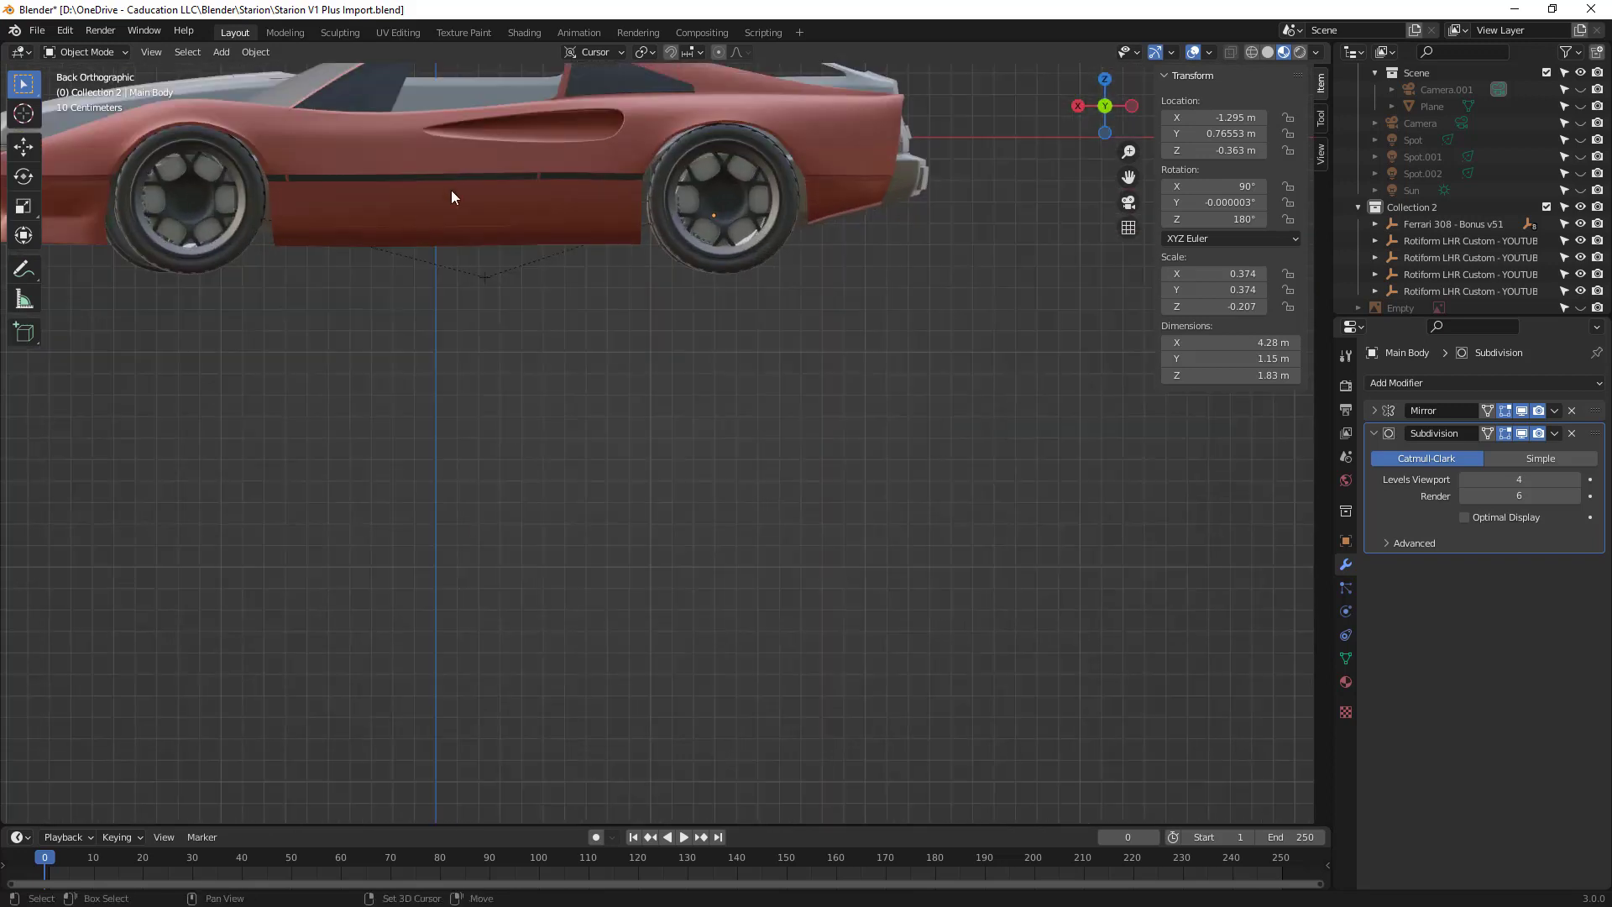
middle_click_drag(464, 183, 647, 420, "shift")
scroll(607, 307, "up", 3)
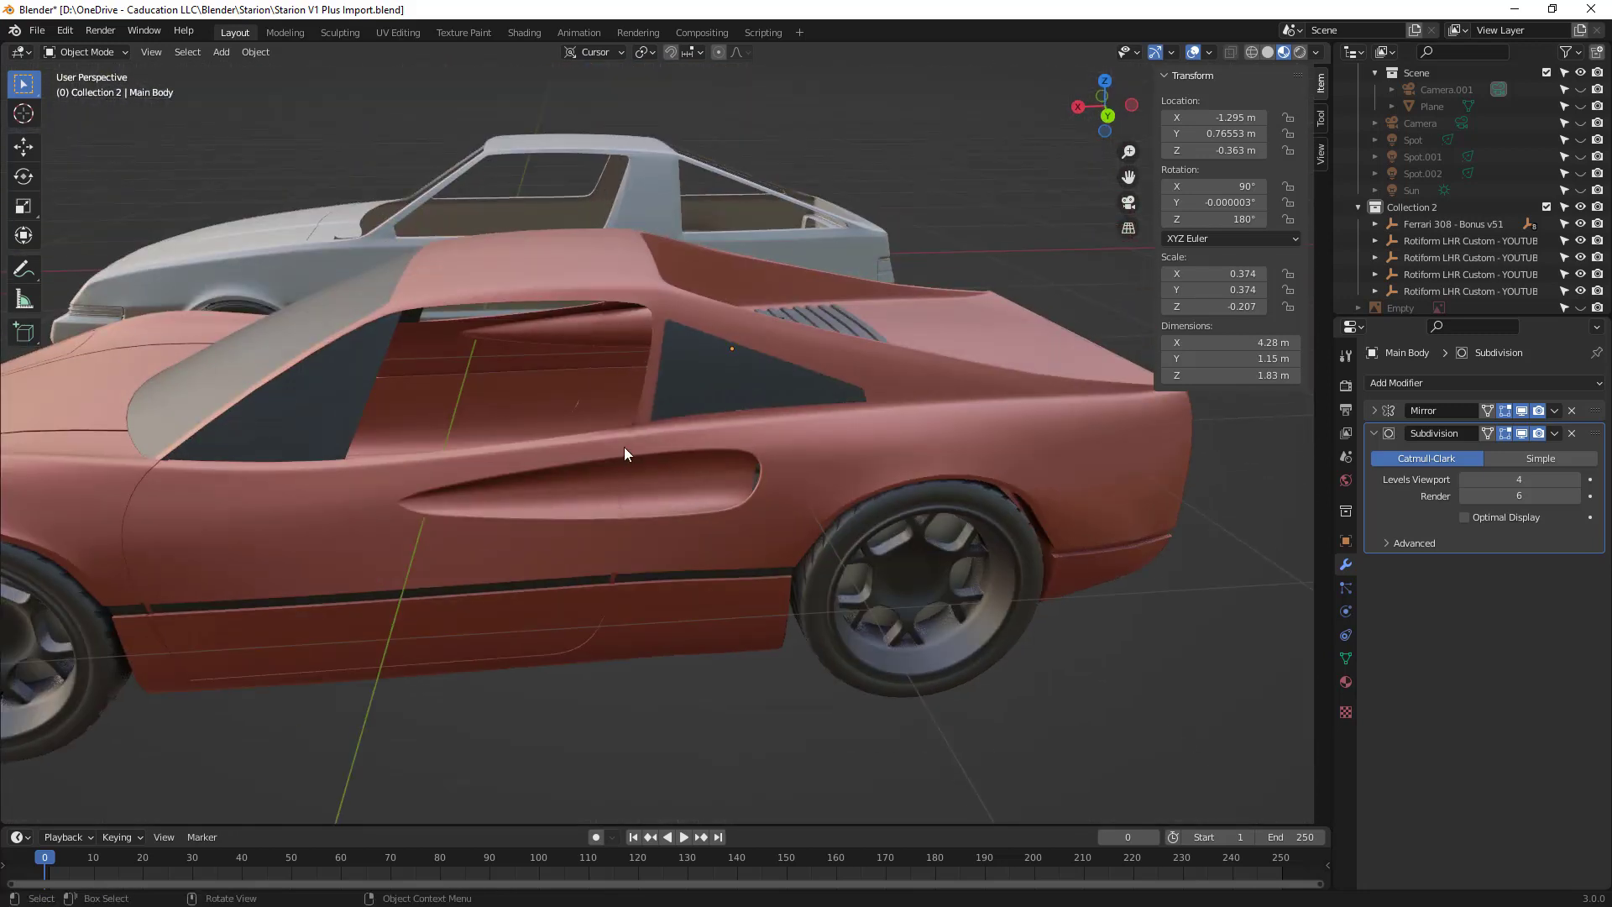
scroll(638, 433, "up", 2)
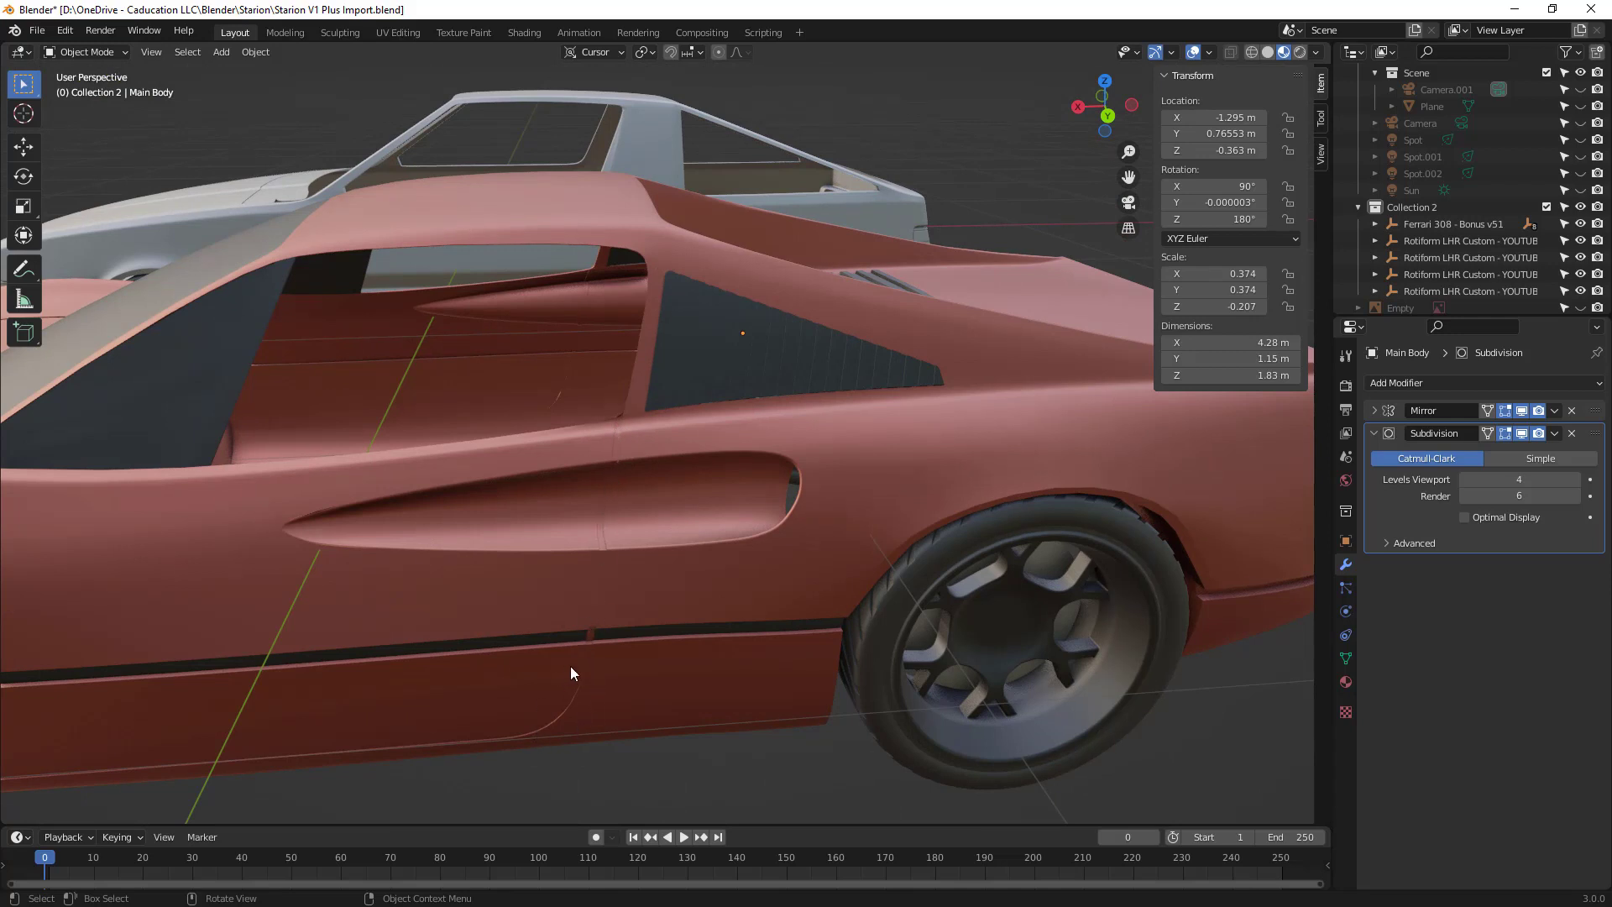
Step: Orbit around the Ferrari's side, cabin and hood, then snap to a head-on Right Orthographic view
middle_click_drag(578, 667, 617, 669)
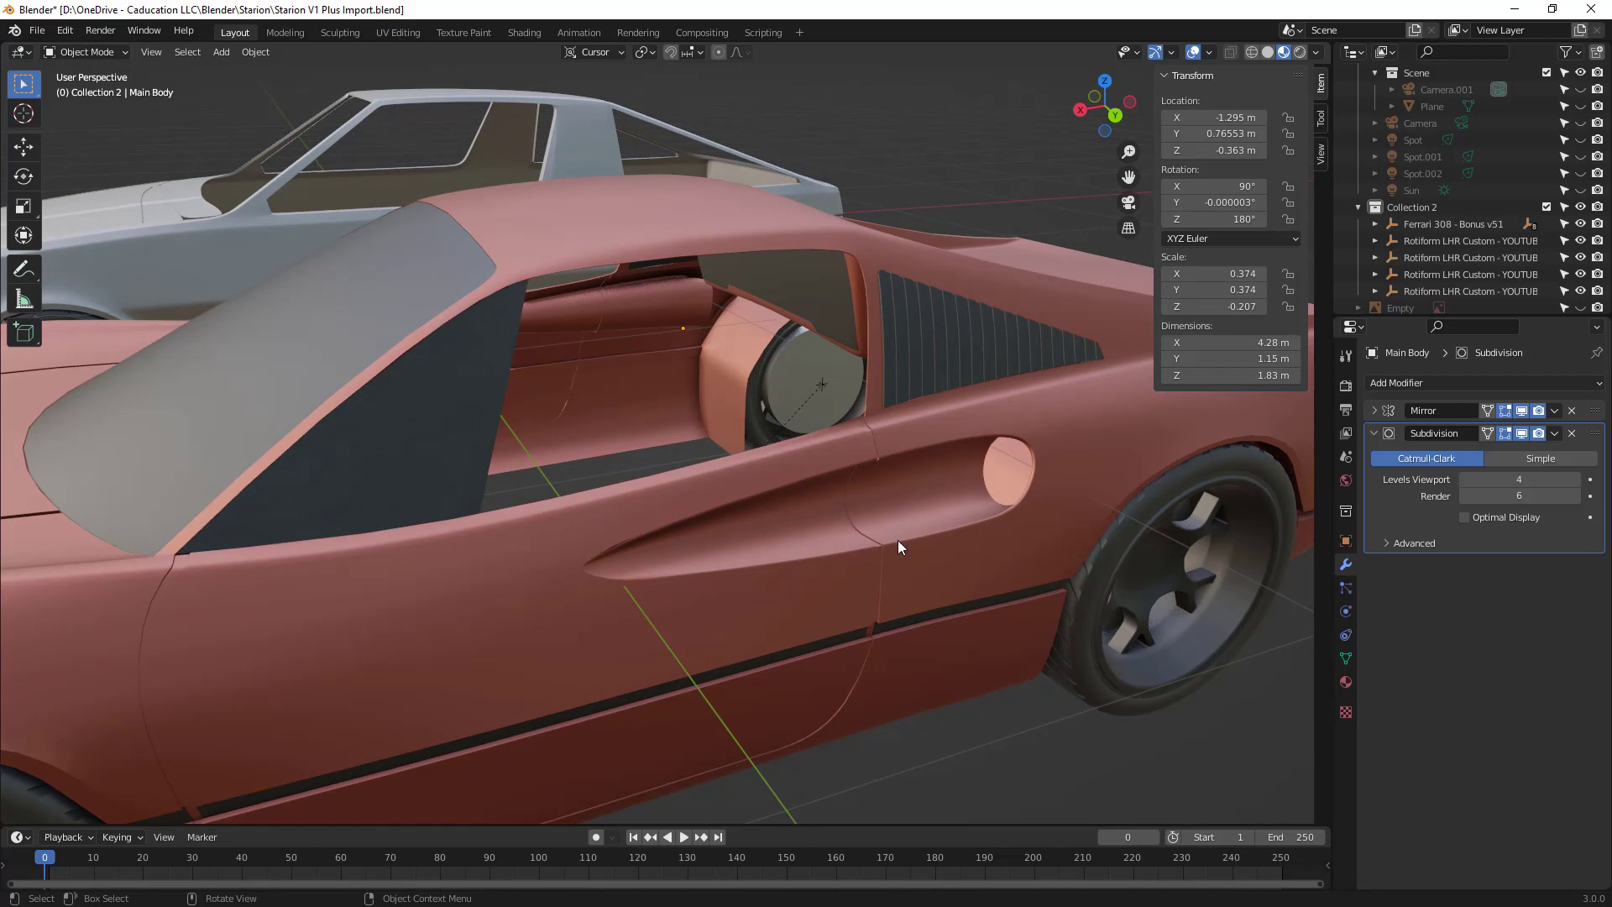
middle_click_drag(899, 541, 940, 530)
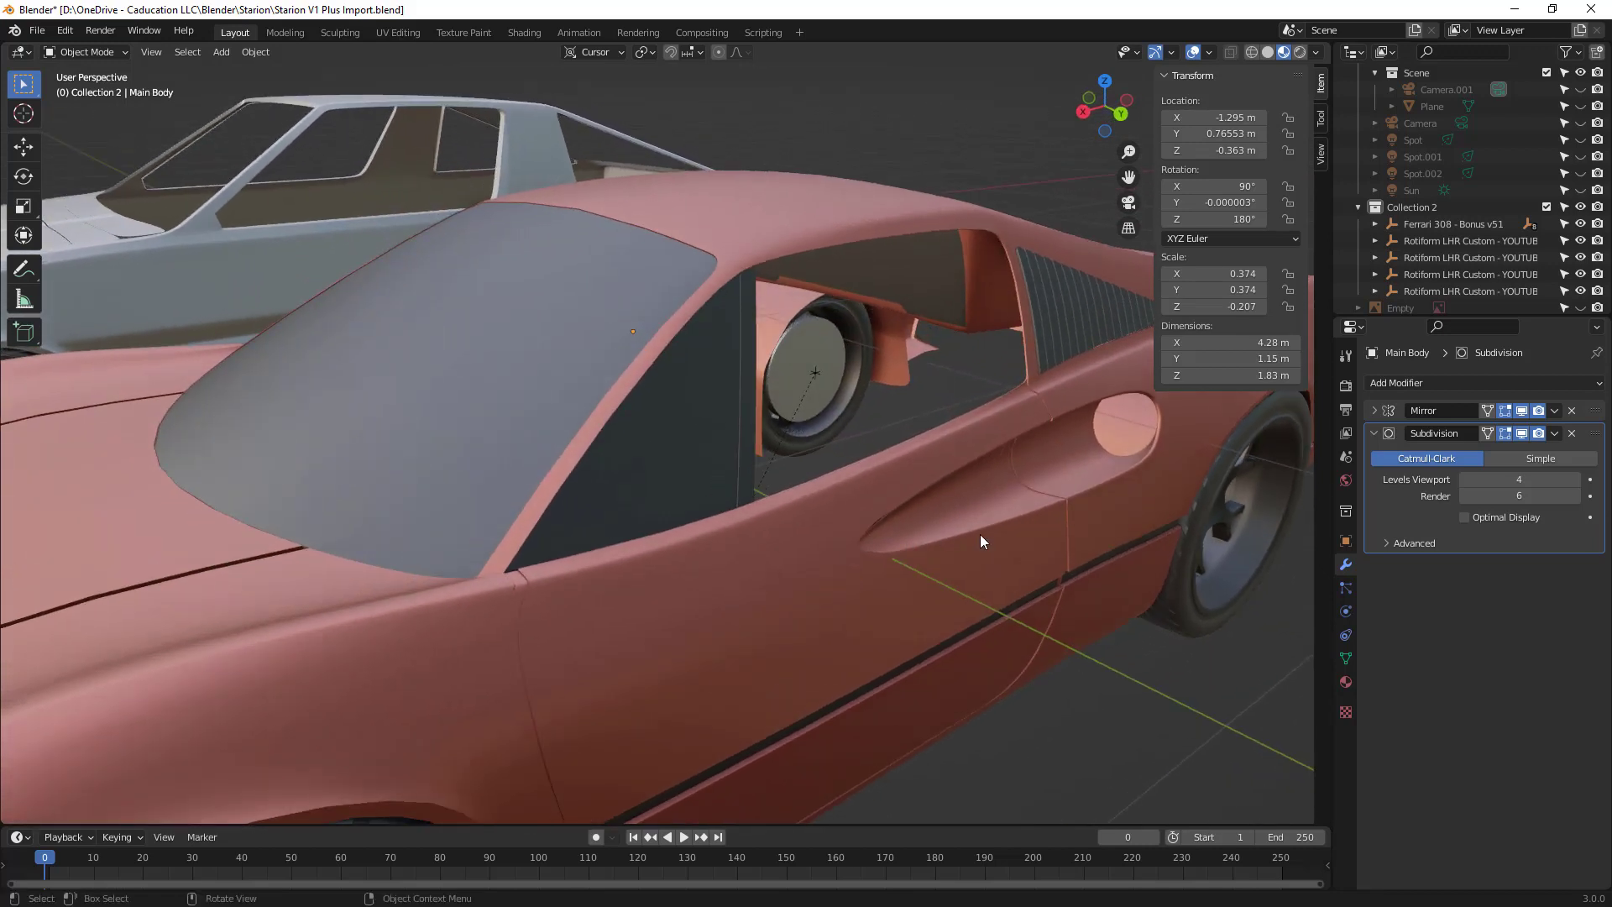
scroll(978, 480, "down", 3)
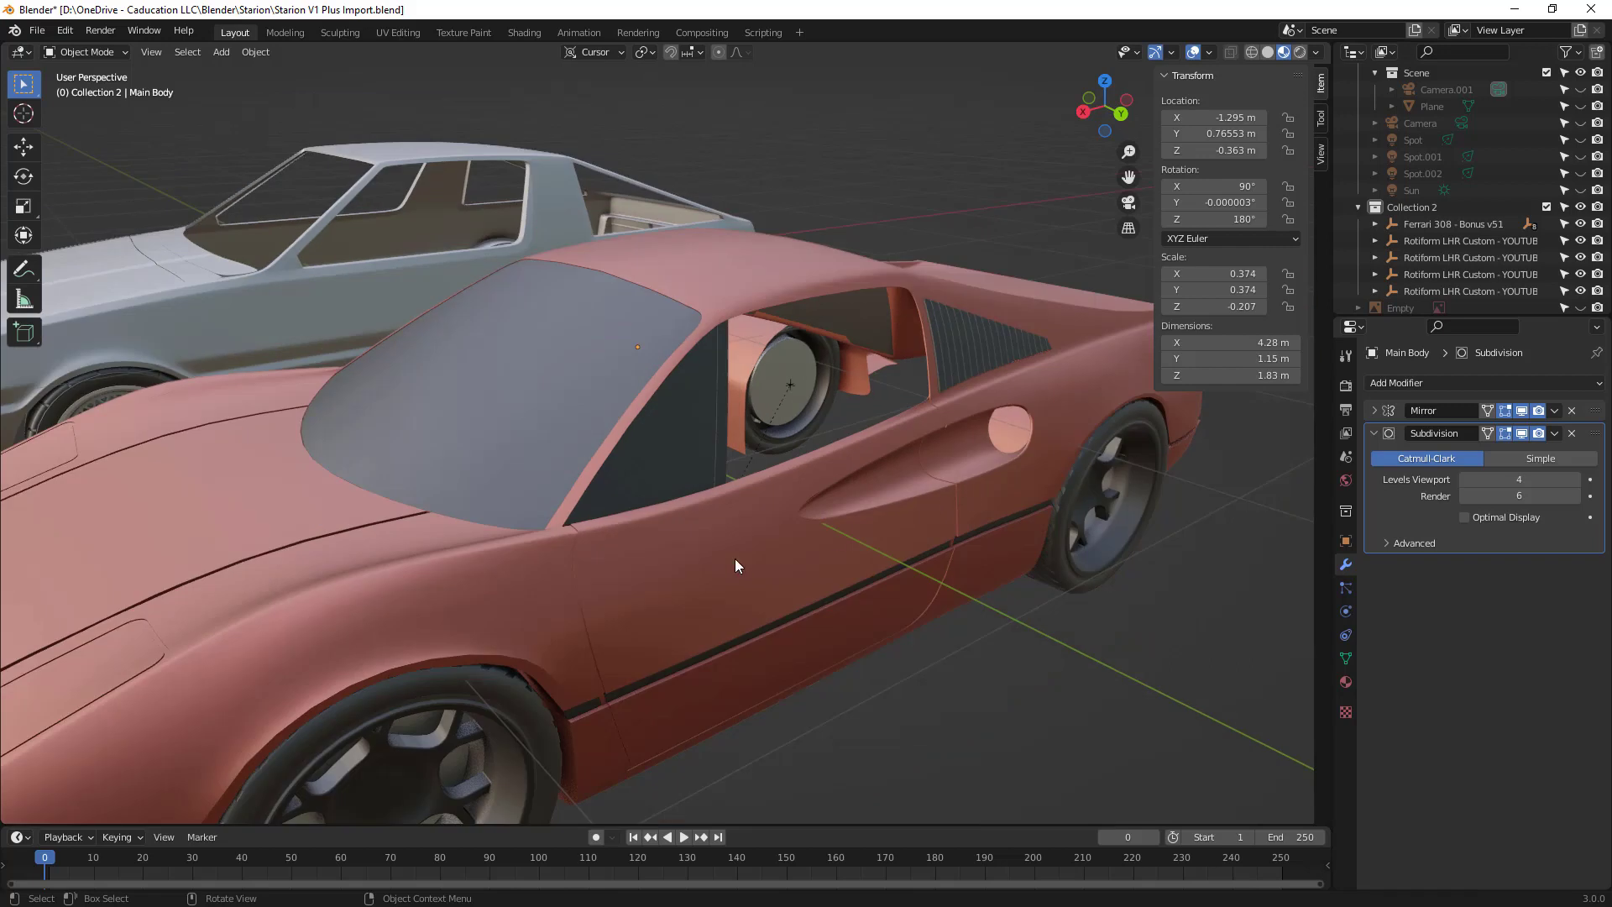
mouse_move(692, 571)
middle_mouse_down()
mouse_move(723, 564)
mouse_move(707, 569)
middle_mouse_up()
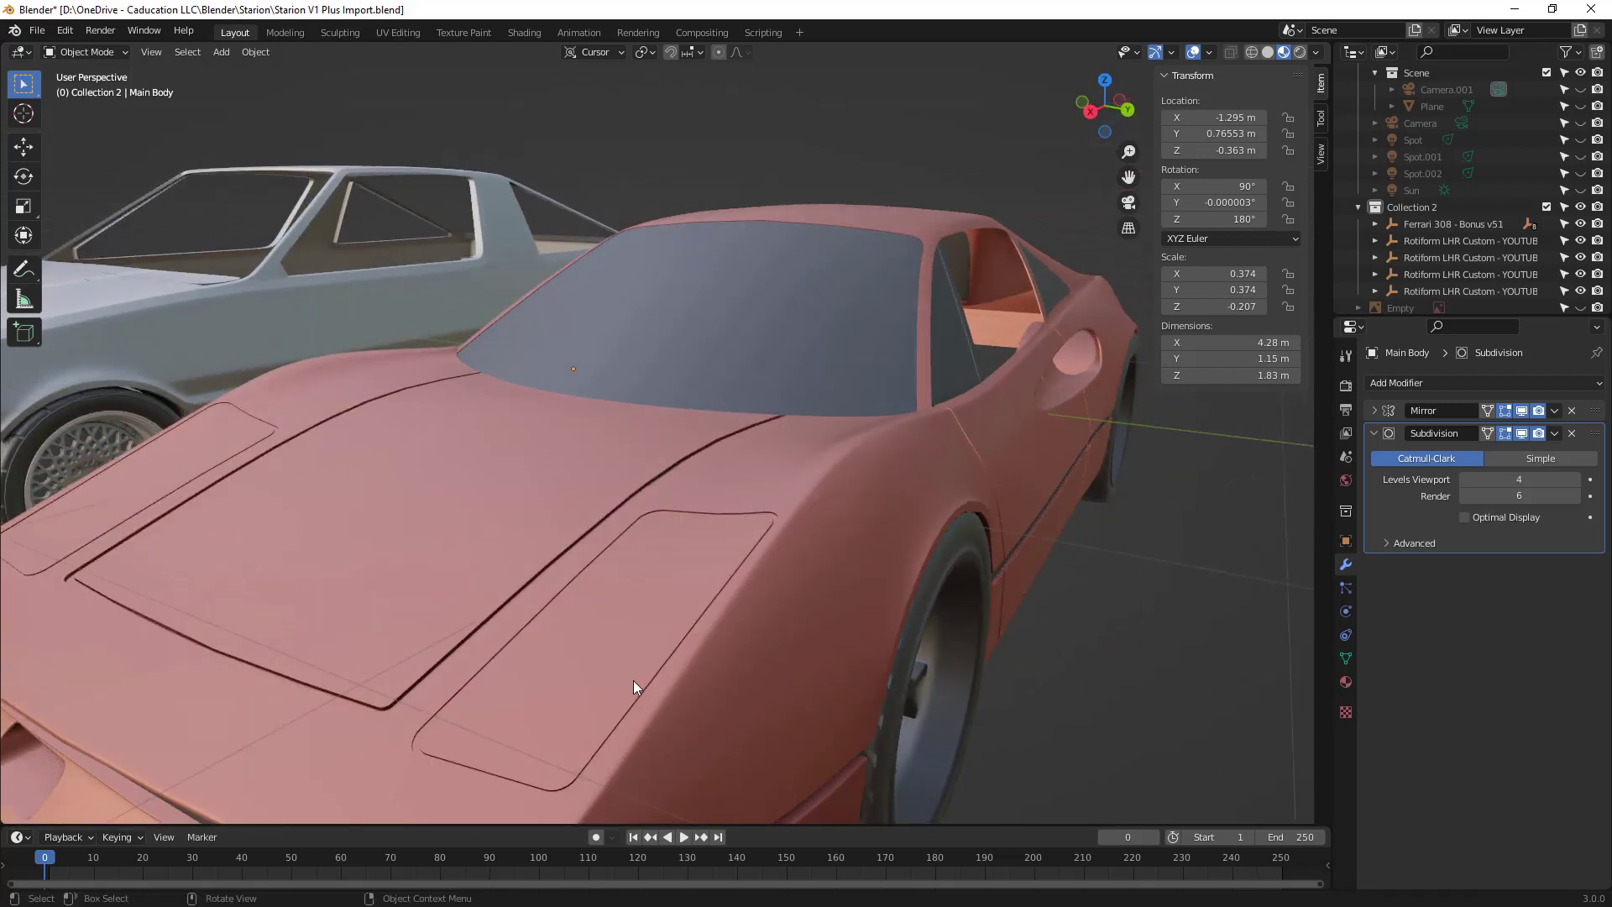
scroll(633, 643, "down", 2)
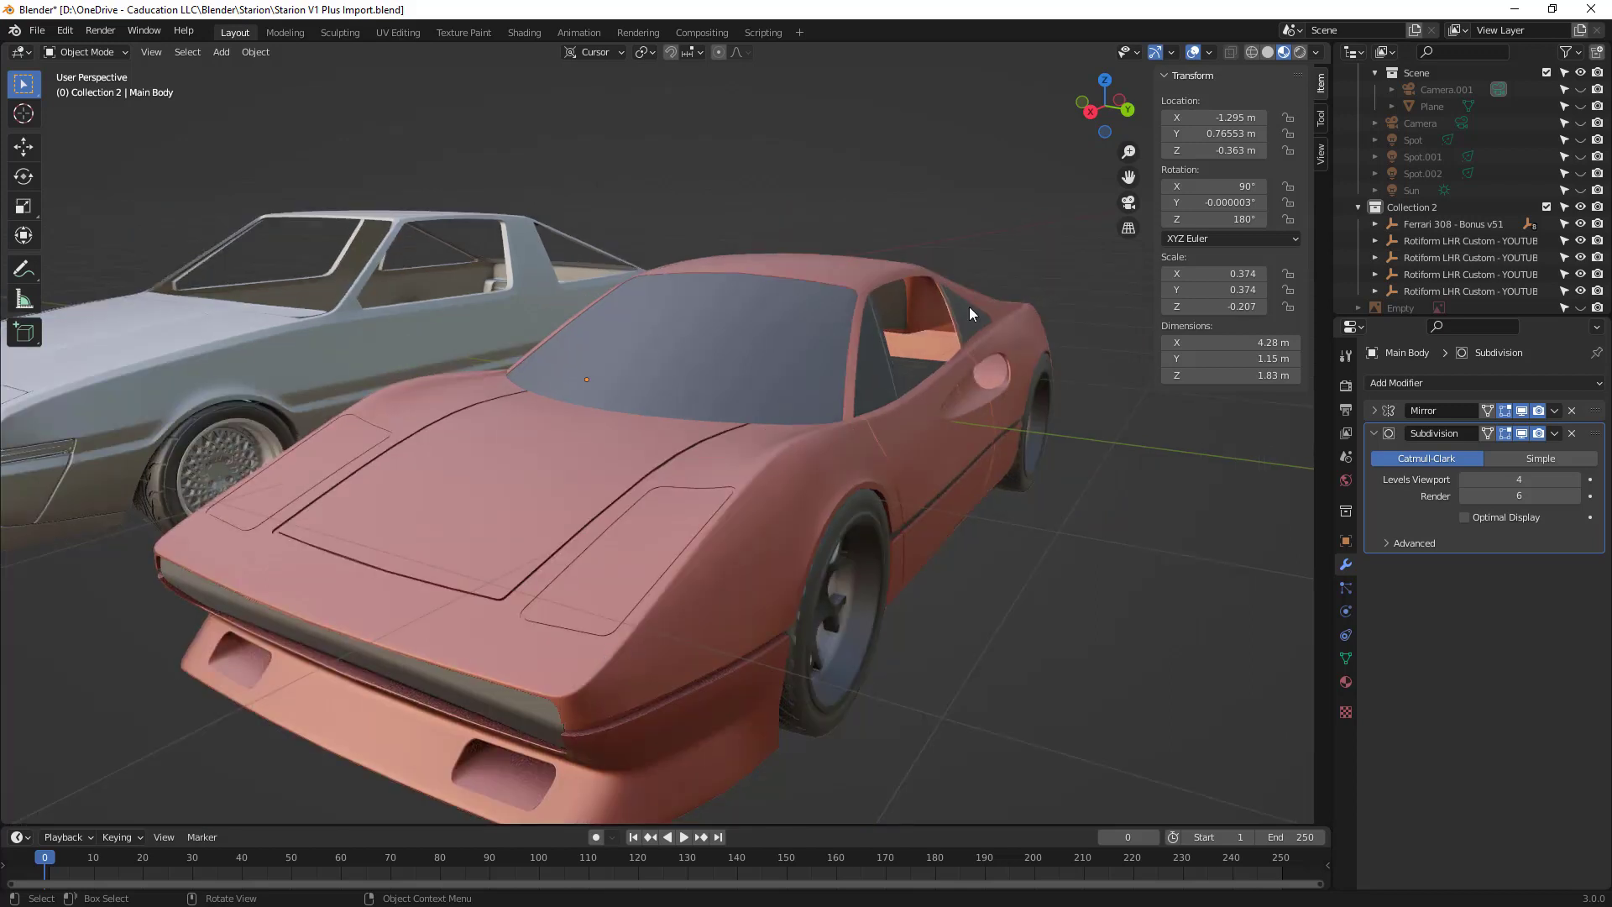
key("KP_3")
Step: Orbit back into perspective, then zoom and pan to frame both cars from above the front
scroll(855, 387, "up", 1)
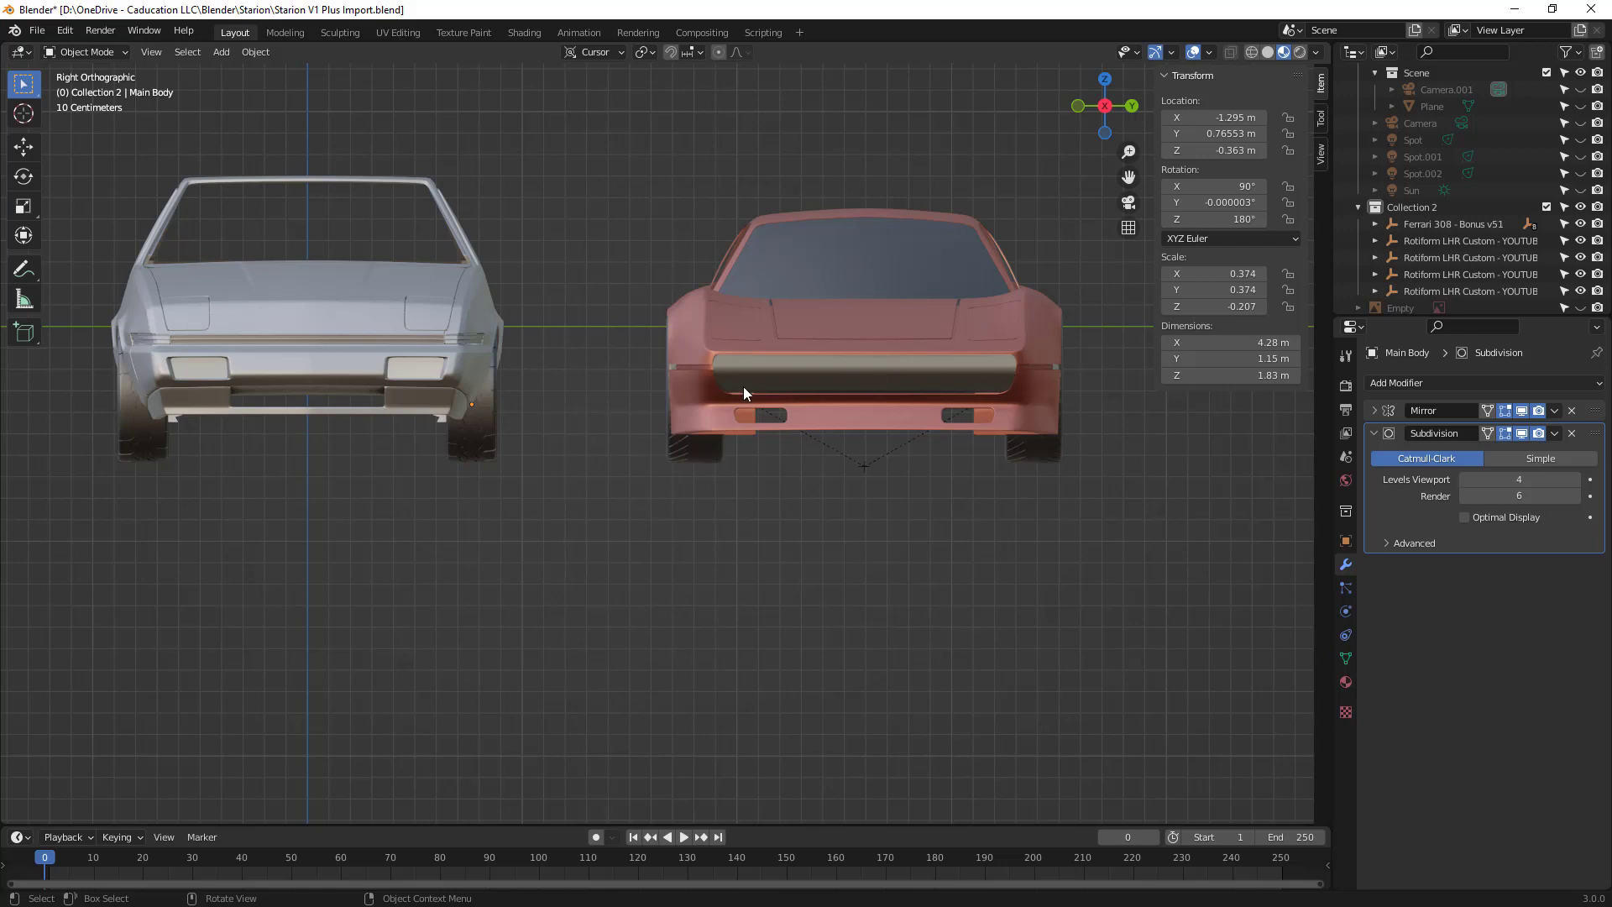
scroll(859, 400, "up", 5)
mouse_move(859, 399)
middle_mouse_down()
mouse_move(894, 400)
mouse_move(838, 413)
middle_mouse_up()
scroll(825, 417, "down", 5)
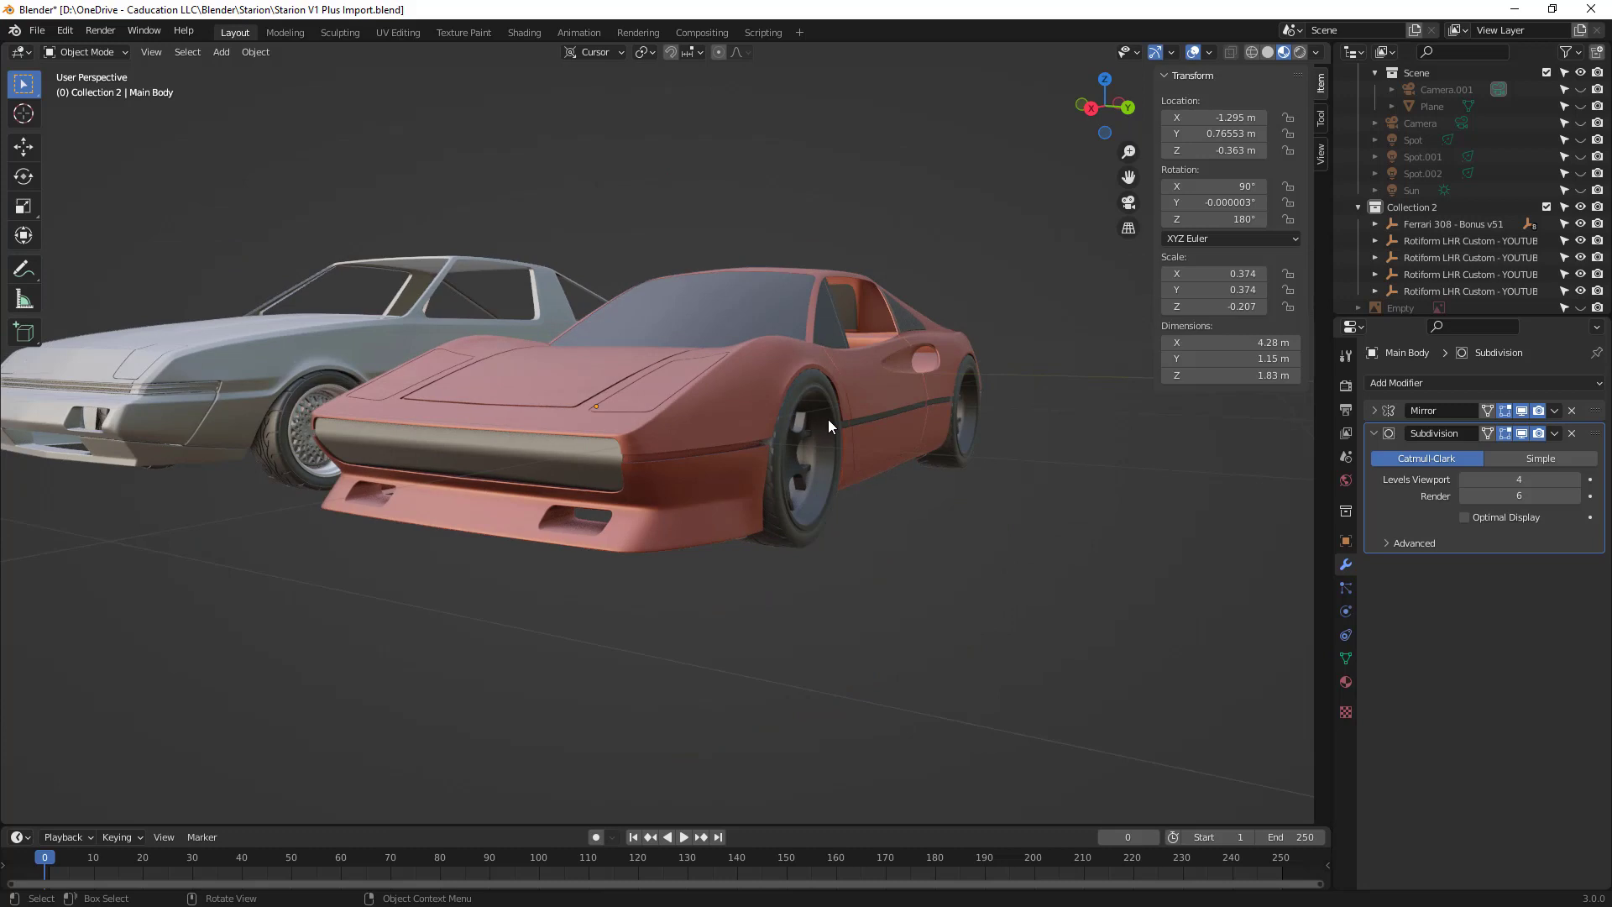
scroll(894, 431, "down", 3)
middle_click_drag(795, 455, 808, 472)
scroll(682, 457, "up", 2)
middle_click_drag(682, 457, 788, 427, "shift")
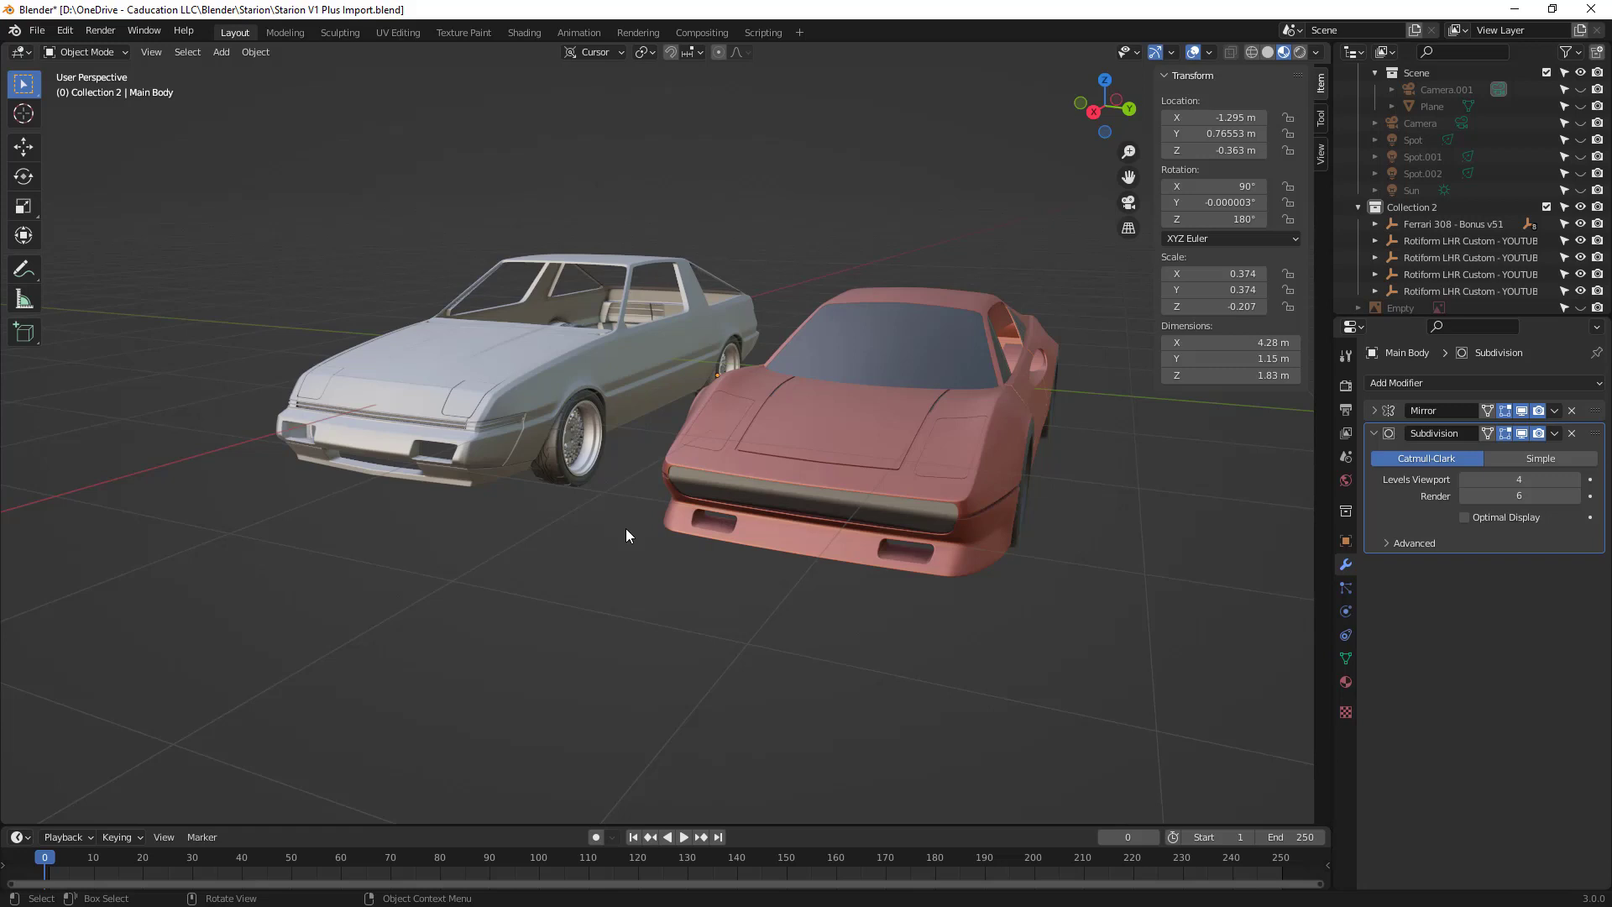
left_click(632, 356)
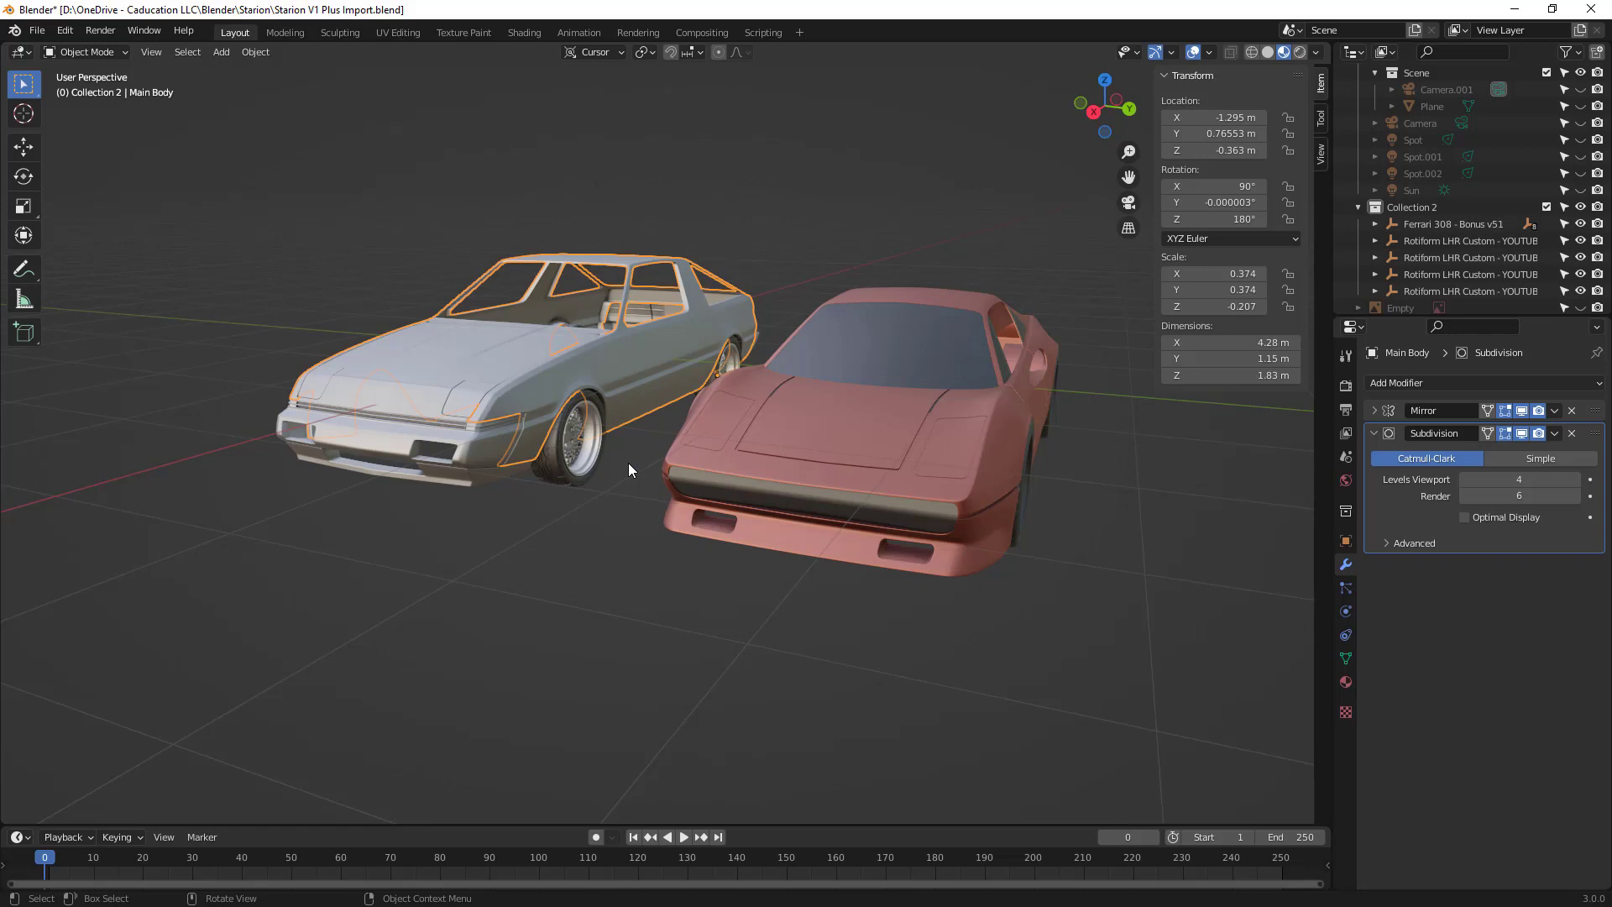
left_click(630, 464)
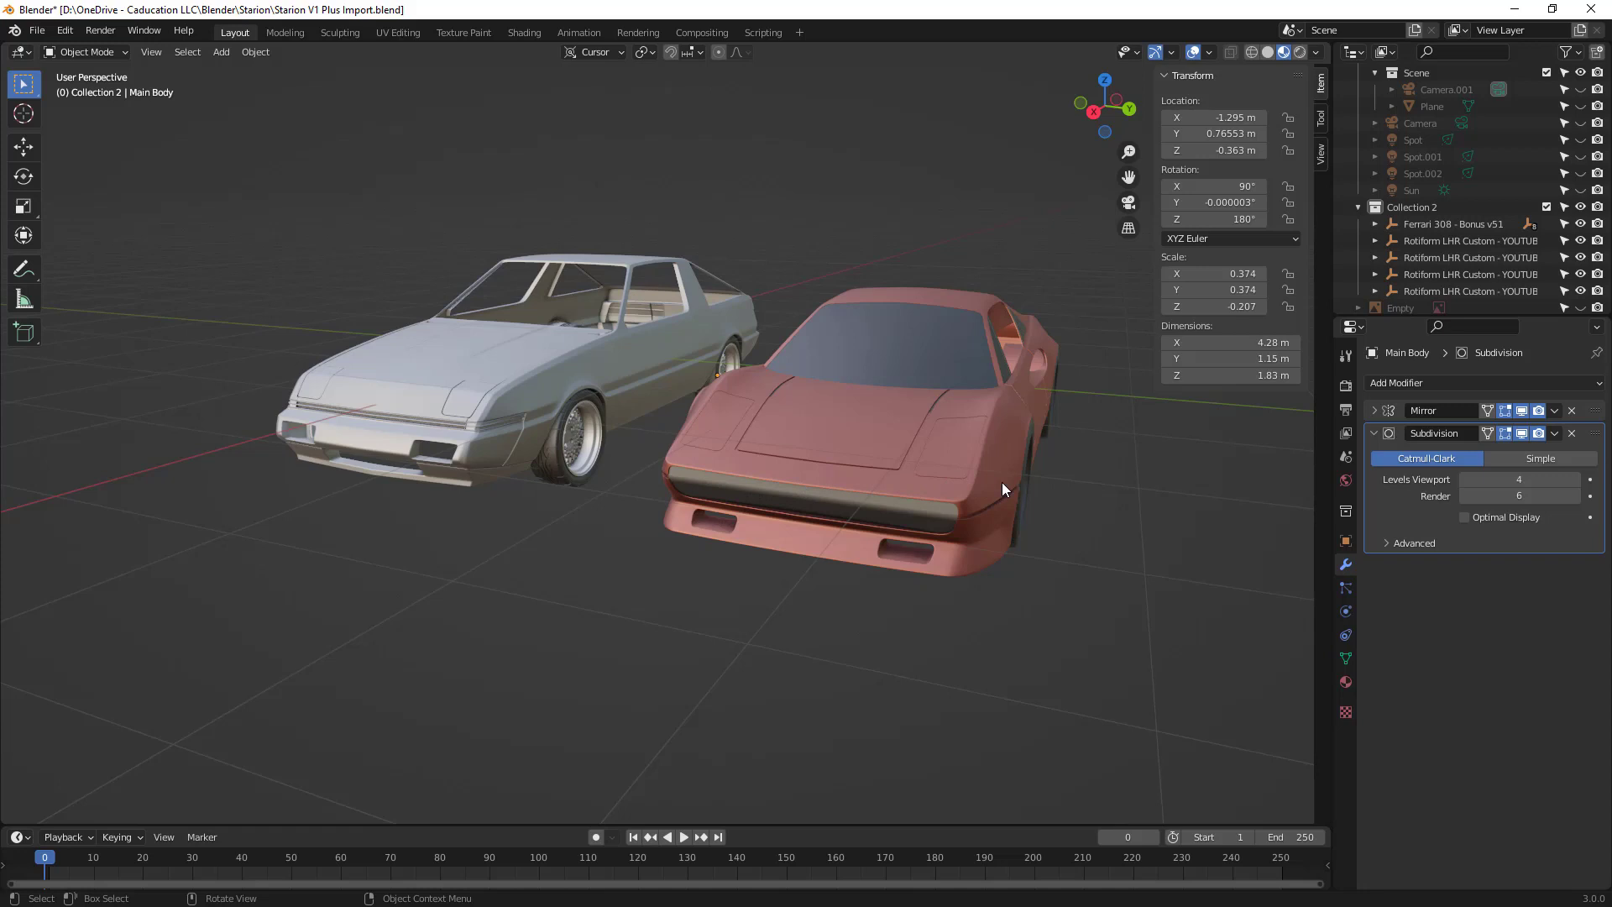
left_click(589, 379)
middle_click_drag(642, 457, 623, 381)
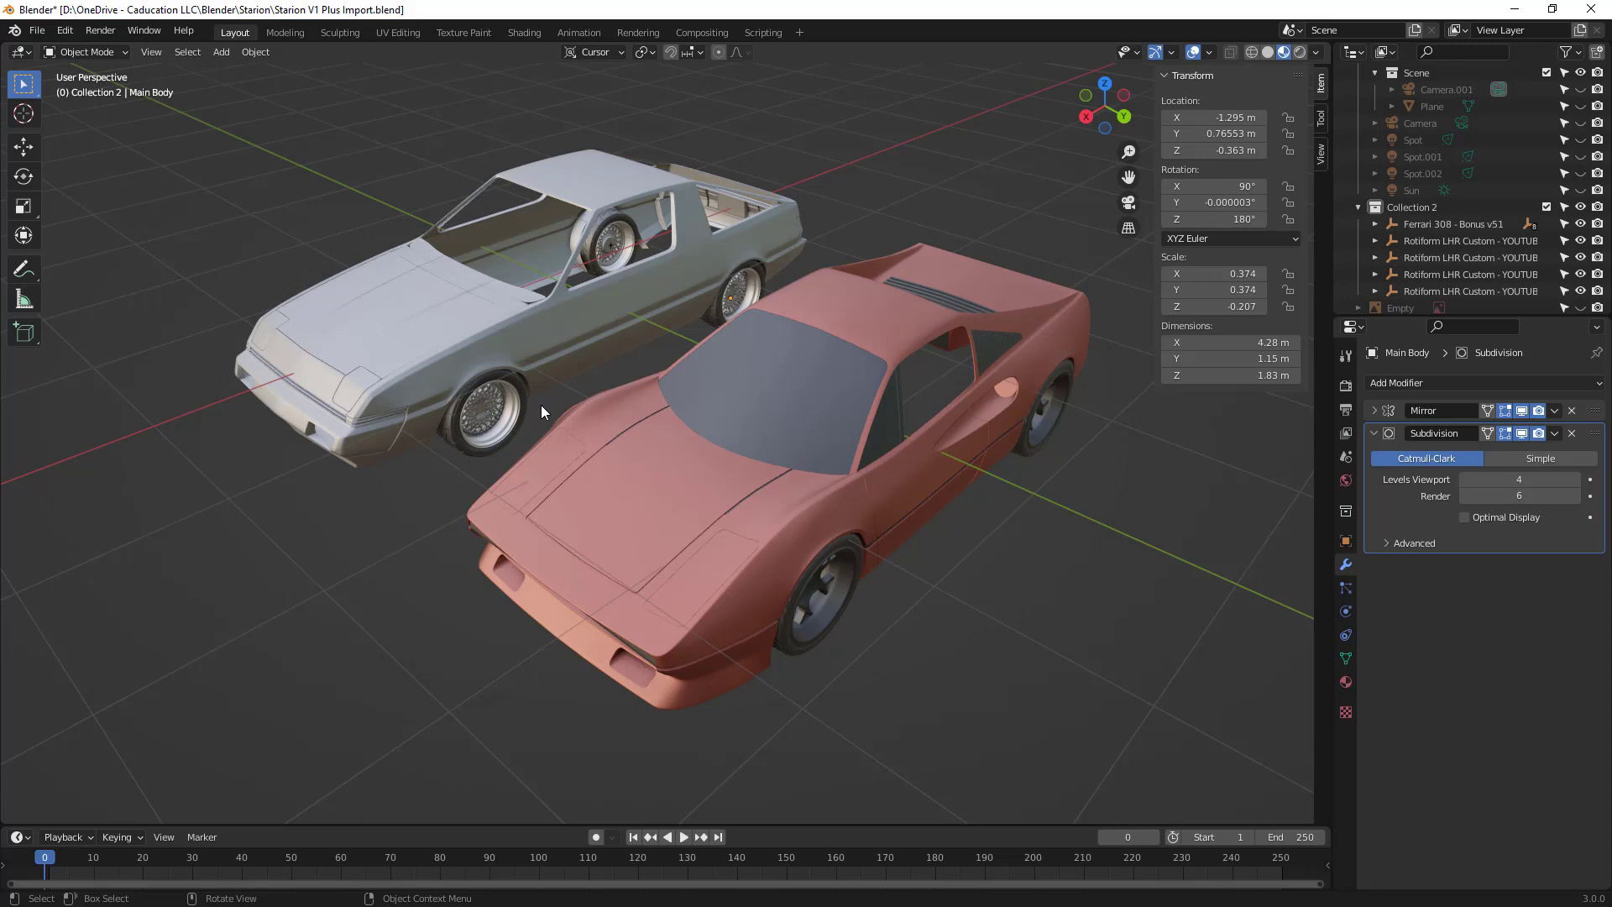
left_click(553, 325)
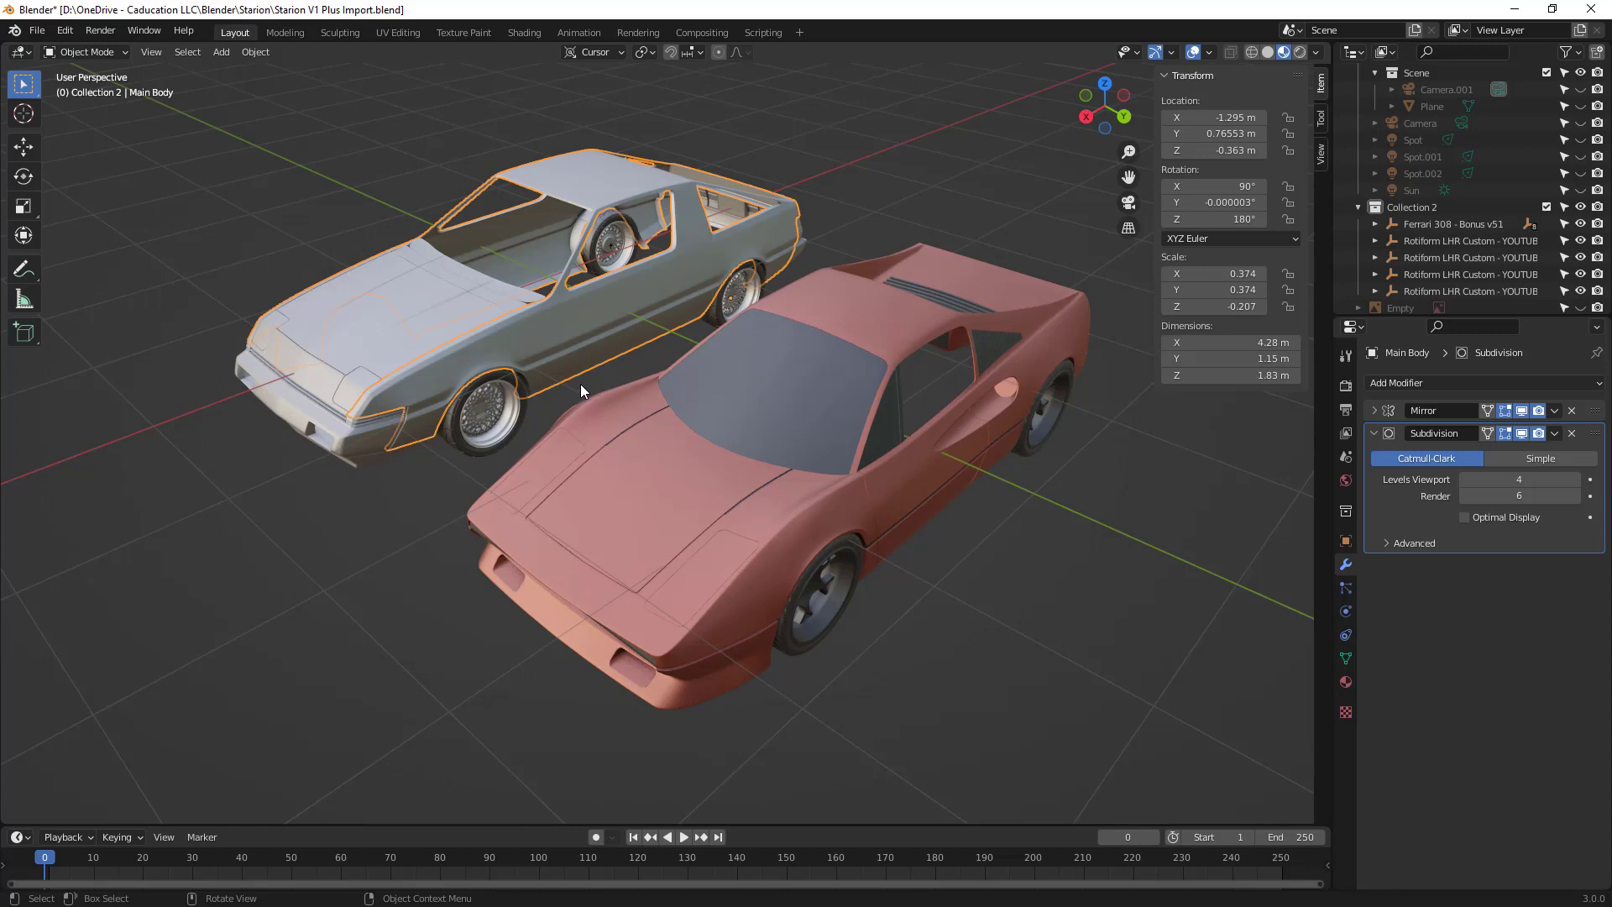
middle_click_drag(646, 320, 420, 340)
scroll(924, 381, "up", 10)
middle_click_drag(817, 390, 648, 370, "shift")
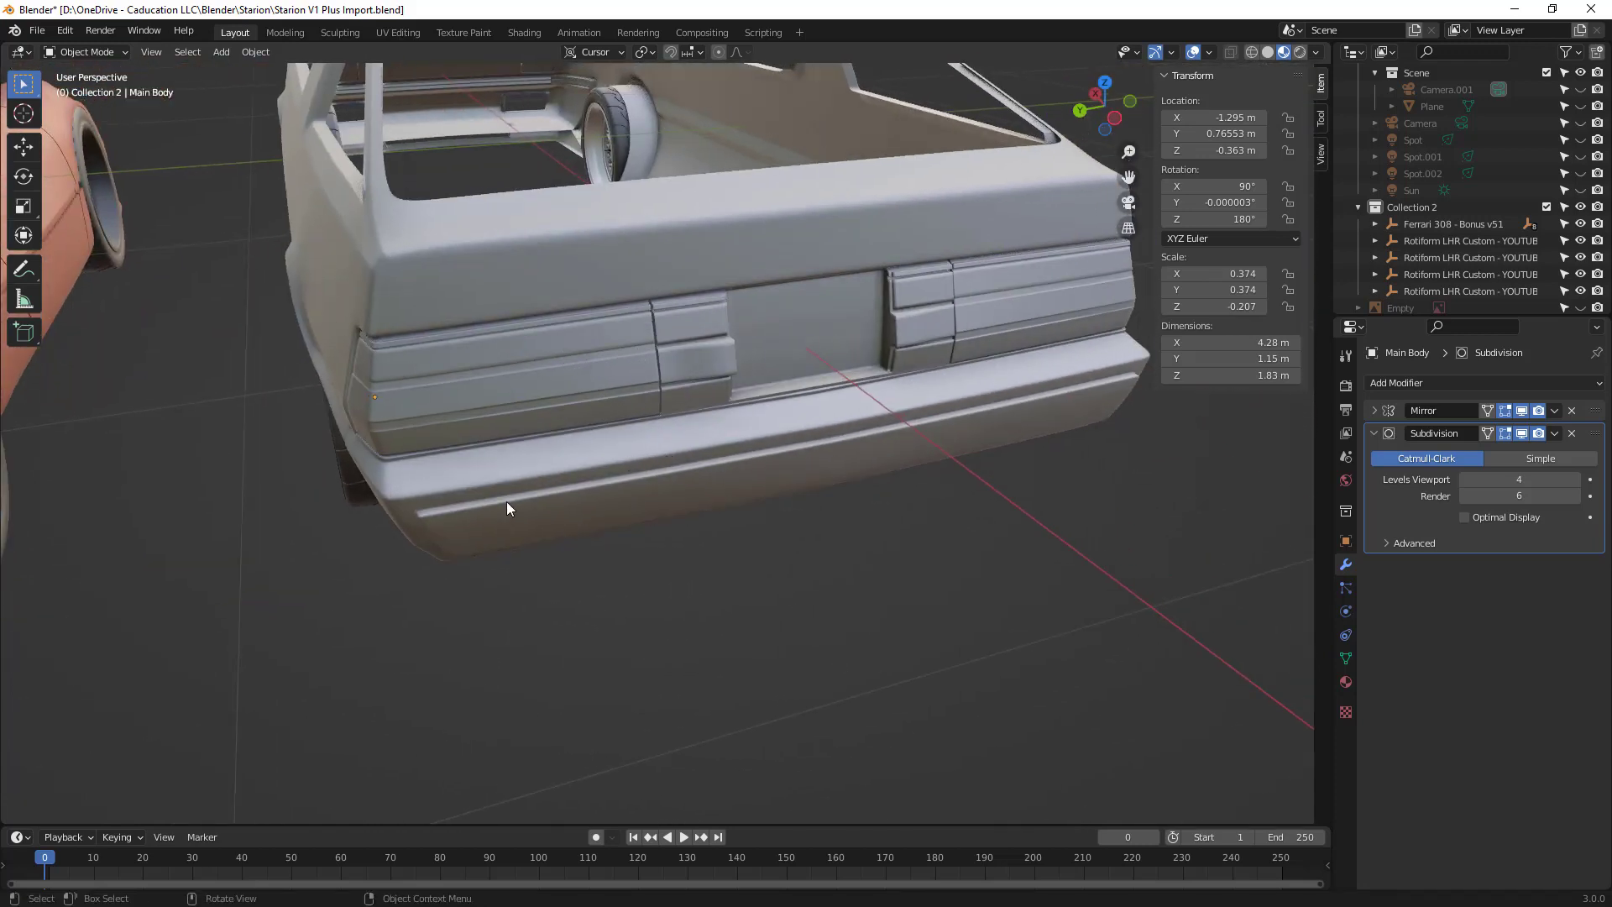
middle_click_drag(507, 503, 606, 471)
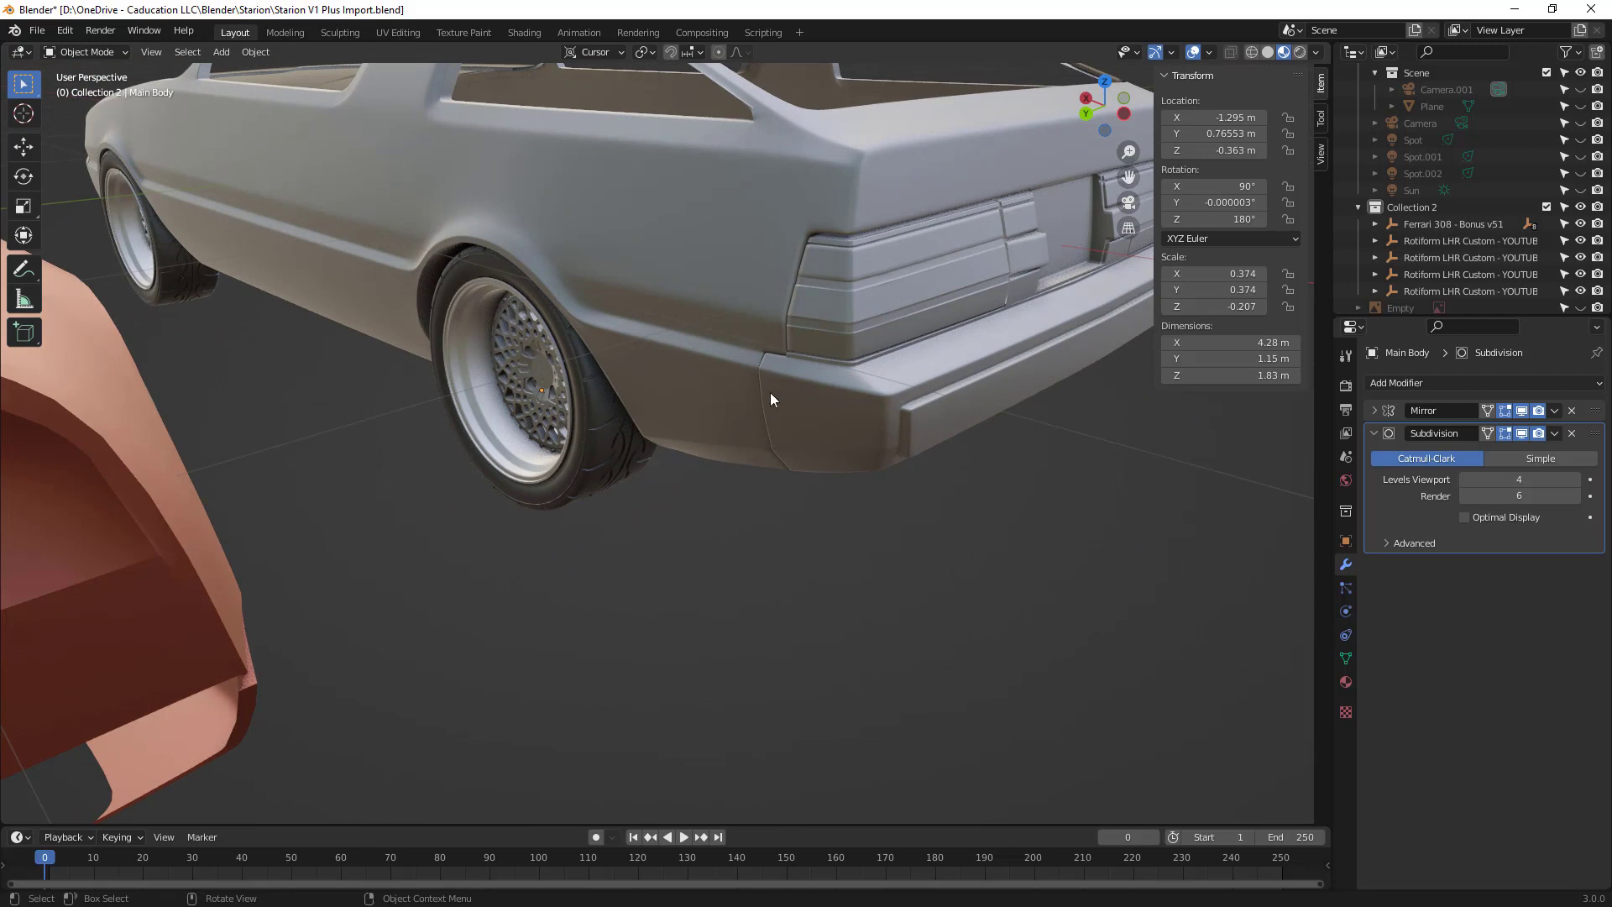
middle_click_drag(751, 427, 774, 464)
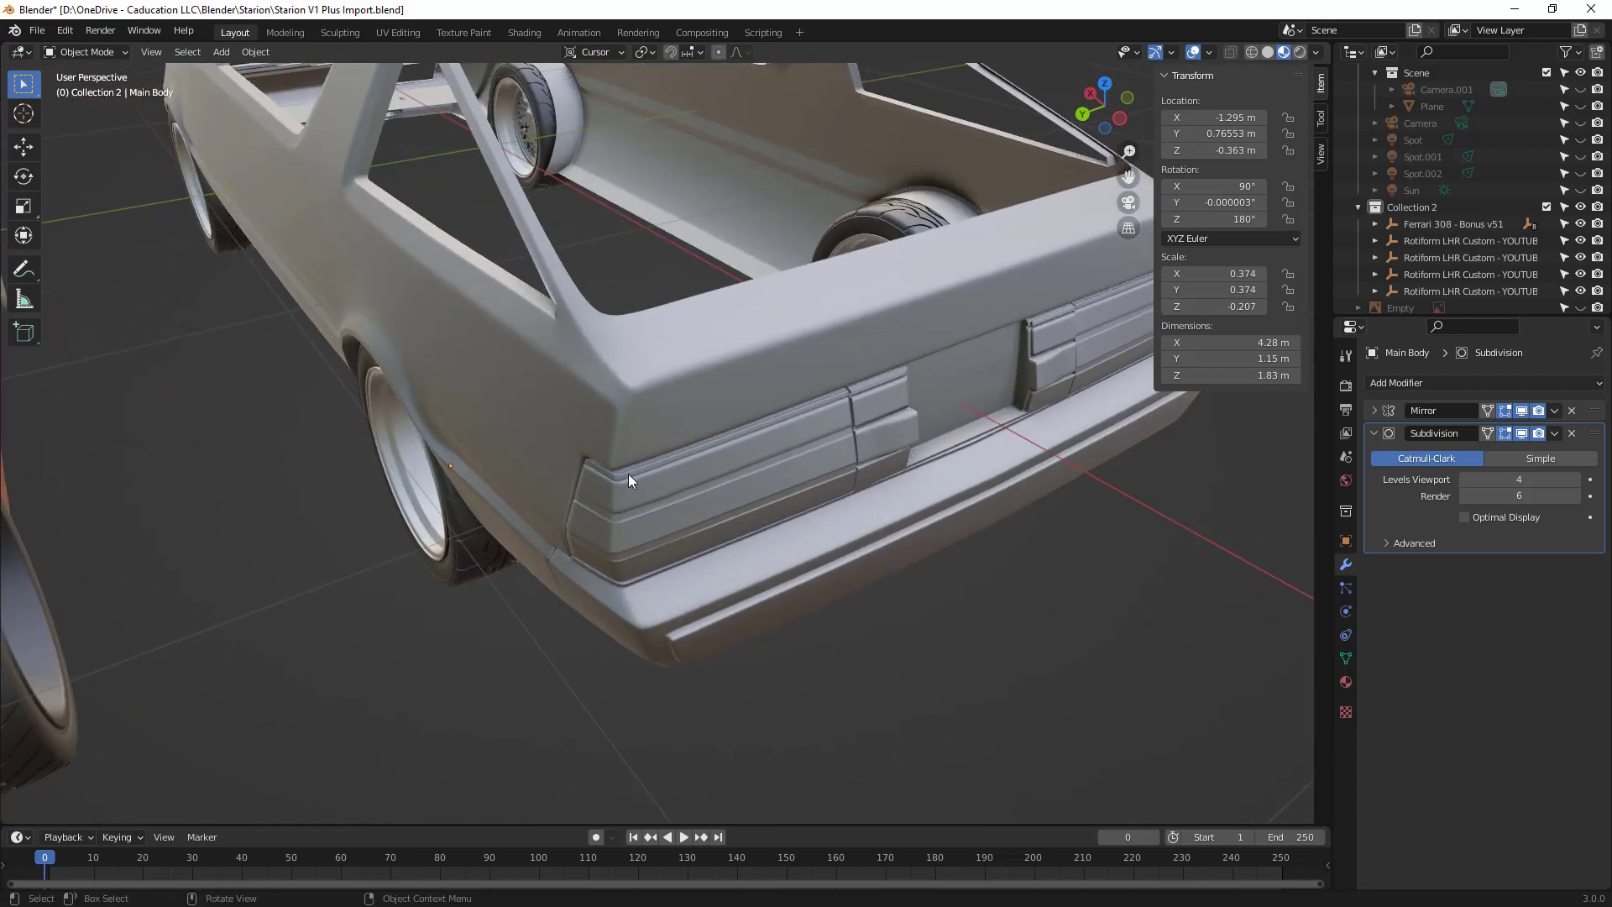
scroll(628, 474, "up", 3)
middle_click_drag(612, 533, 609, 504)
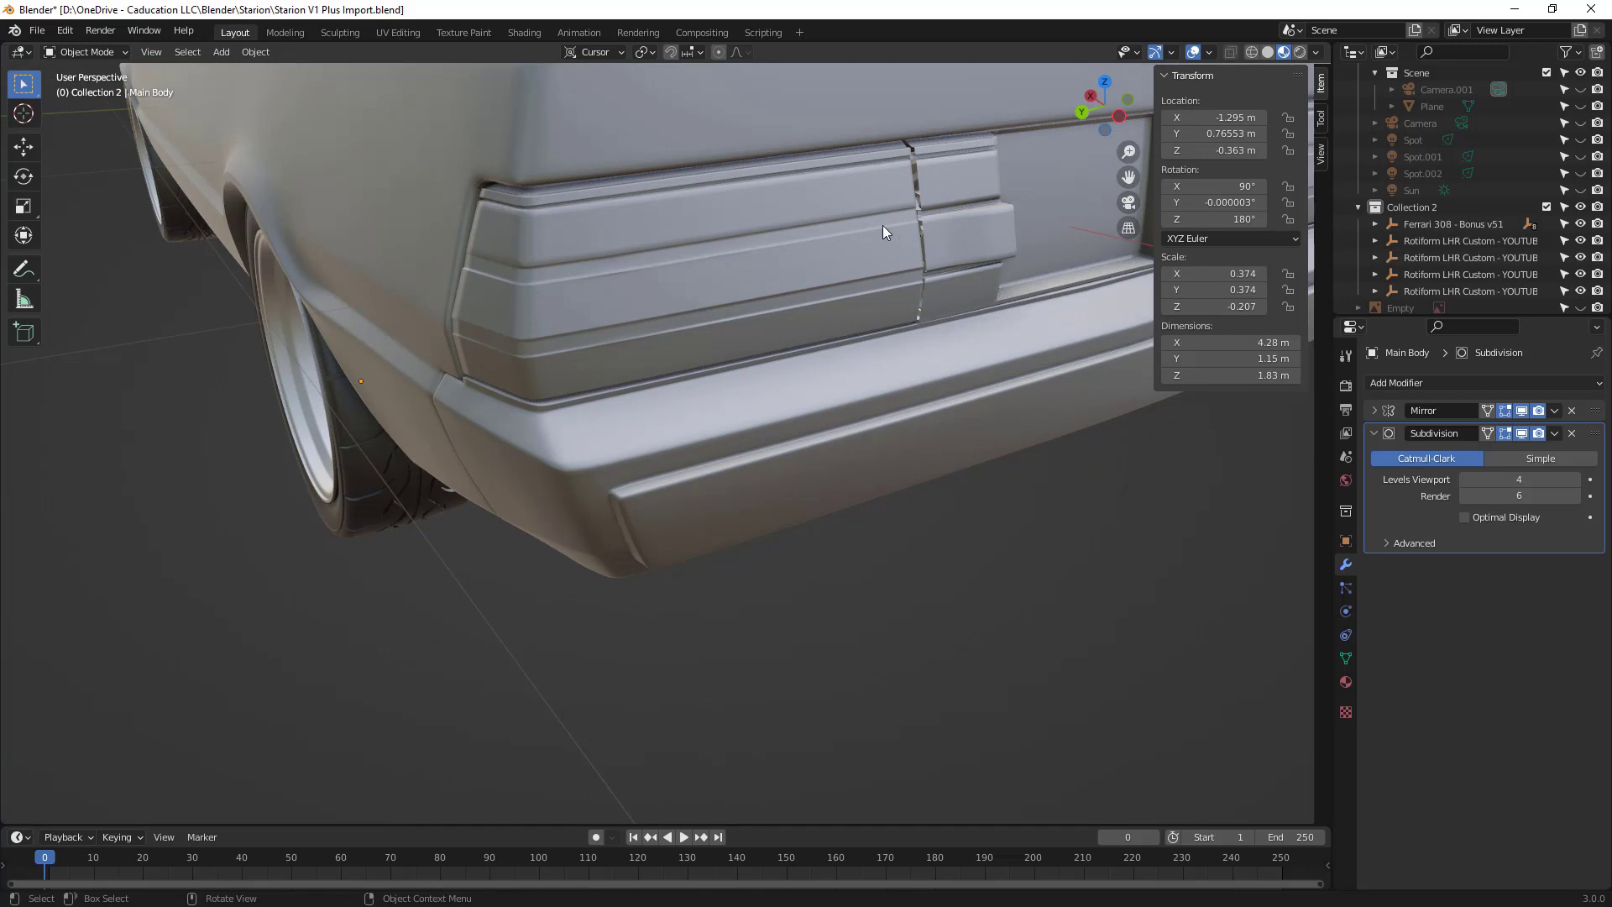
scroll(572, 259, "down", 3)
middle_click_drag(572, 261, 425, 504)
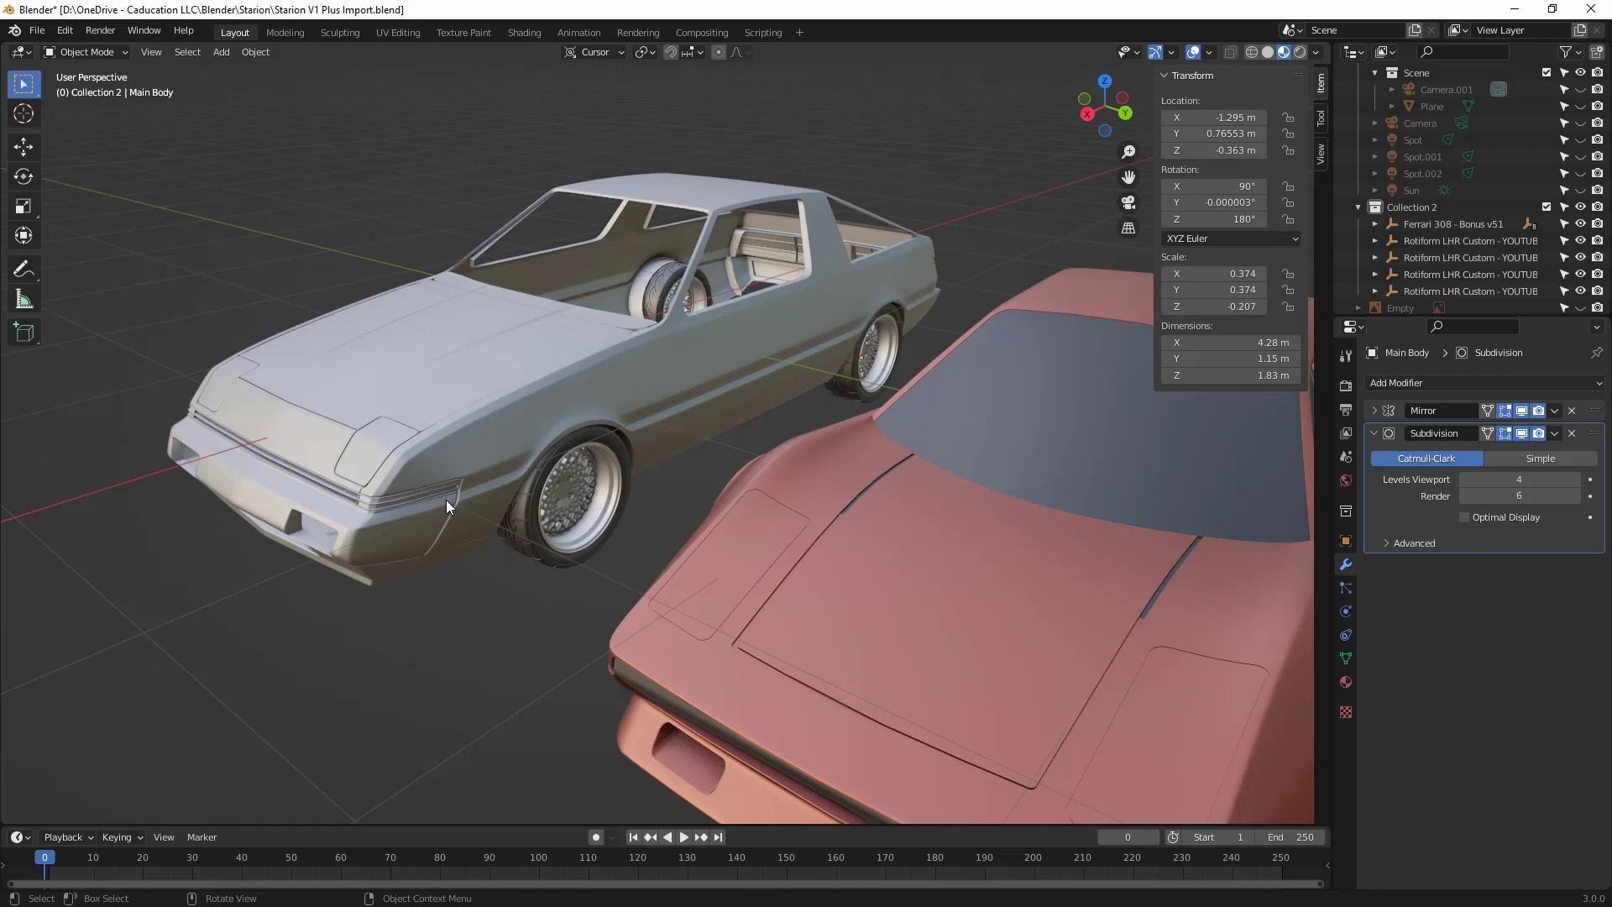
Step: Orbit around both cars, select the Starion body, then make its front tire Tire (1) active
scroll(420, 502, "up", 3)
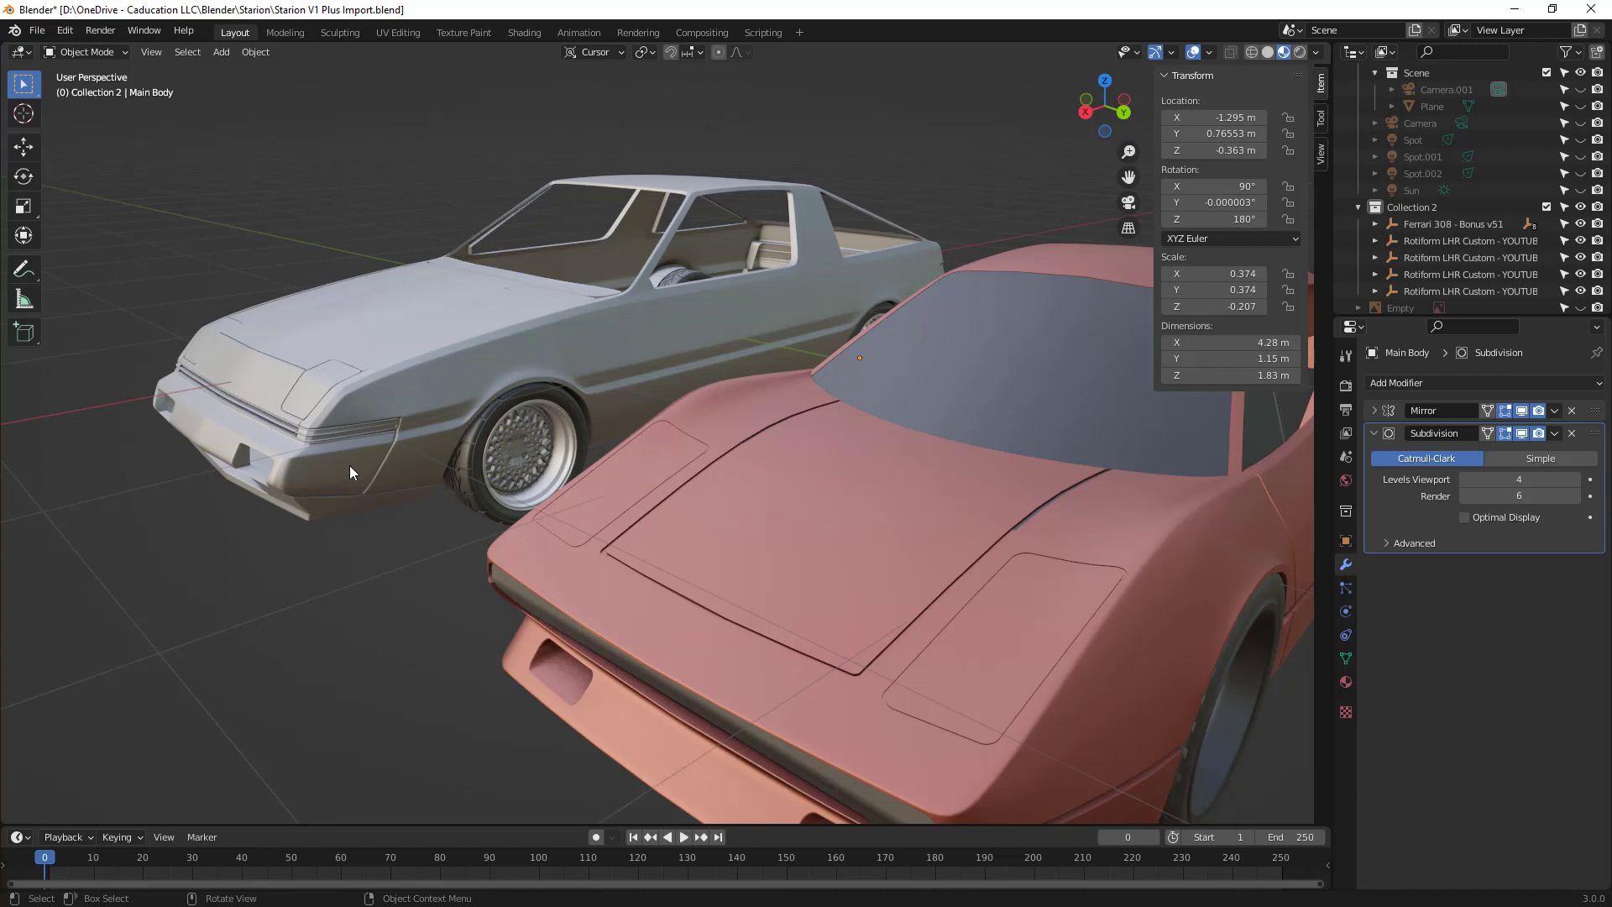
scroll(349, 465, "down", 6)
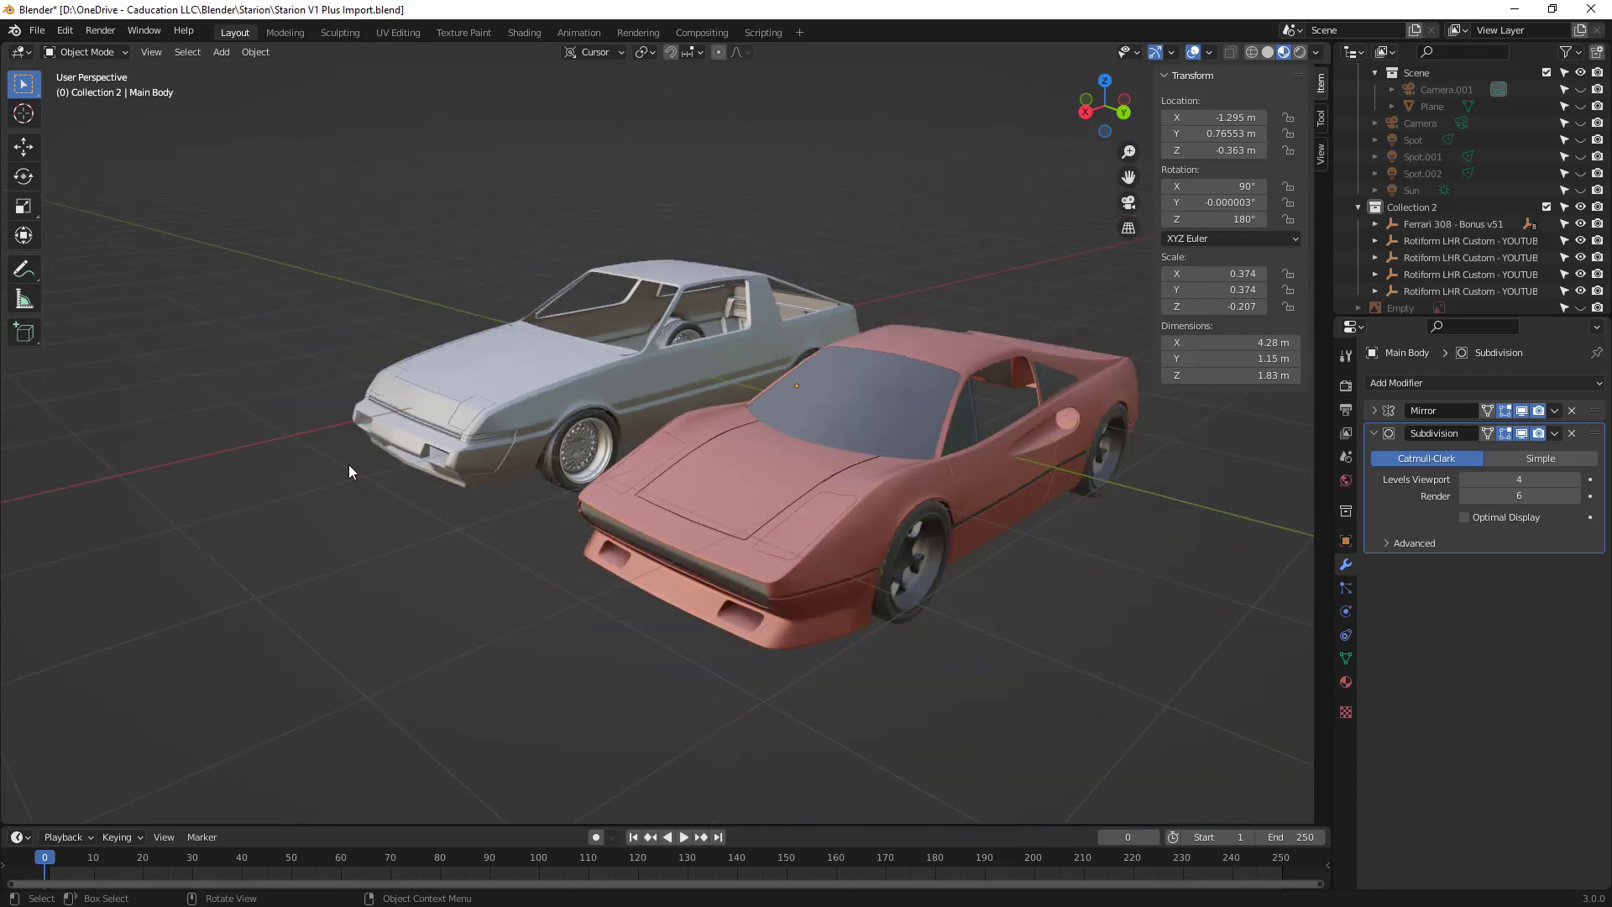
middle_click_drag(366, 467, 515, 502)
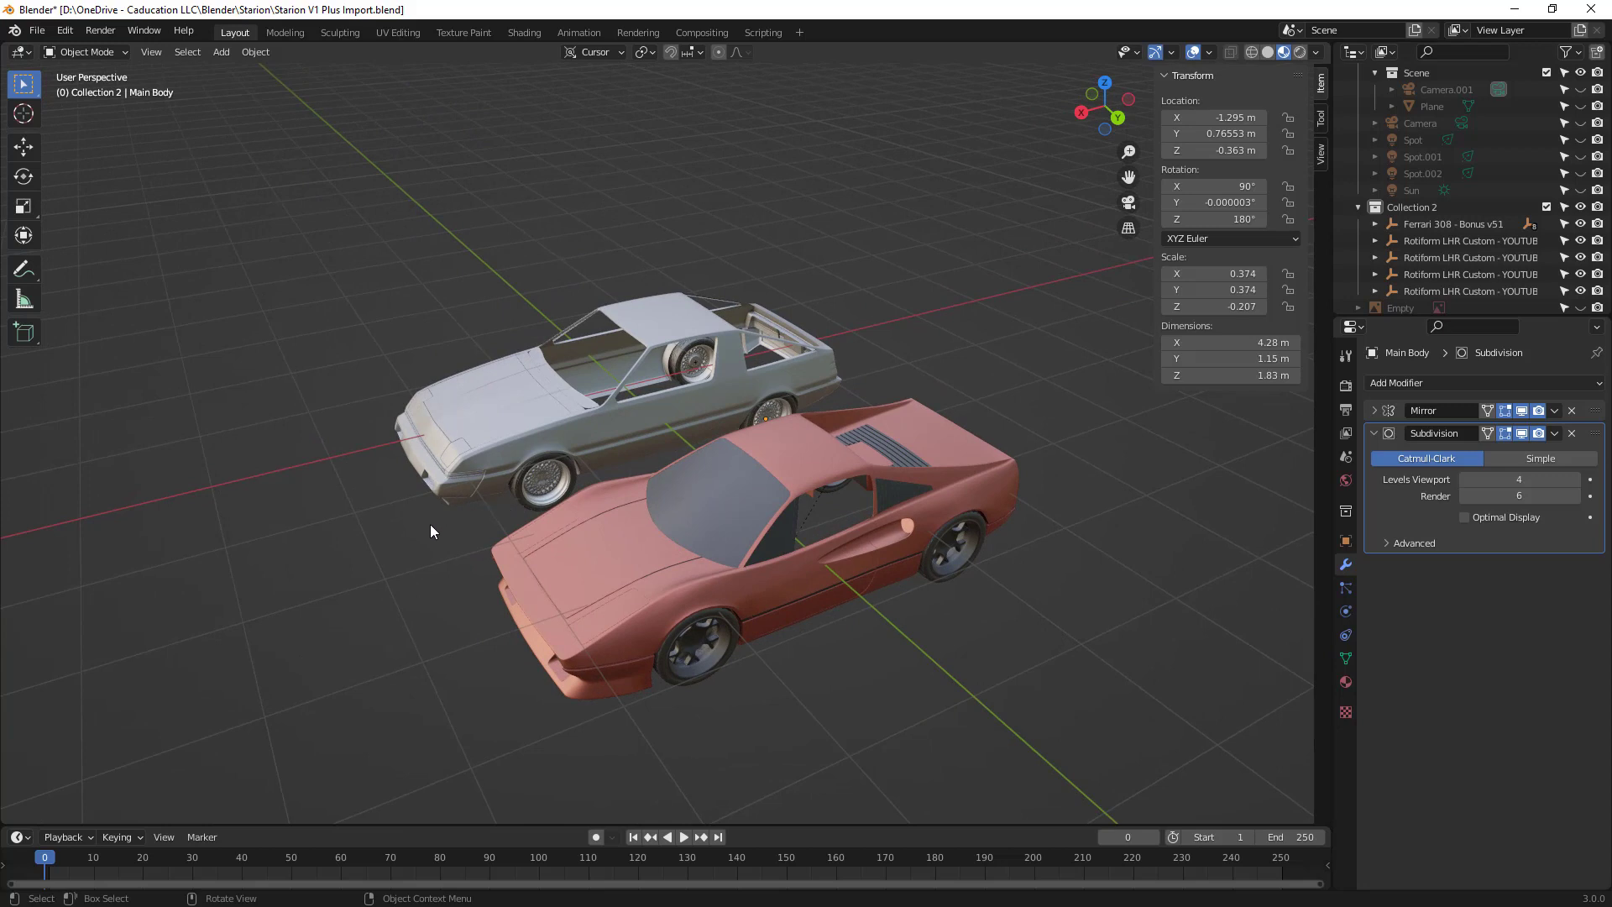
middle_click_drag(482, 529, 500, 466)
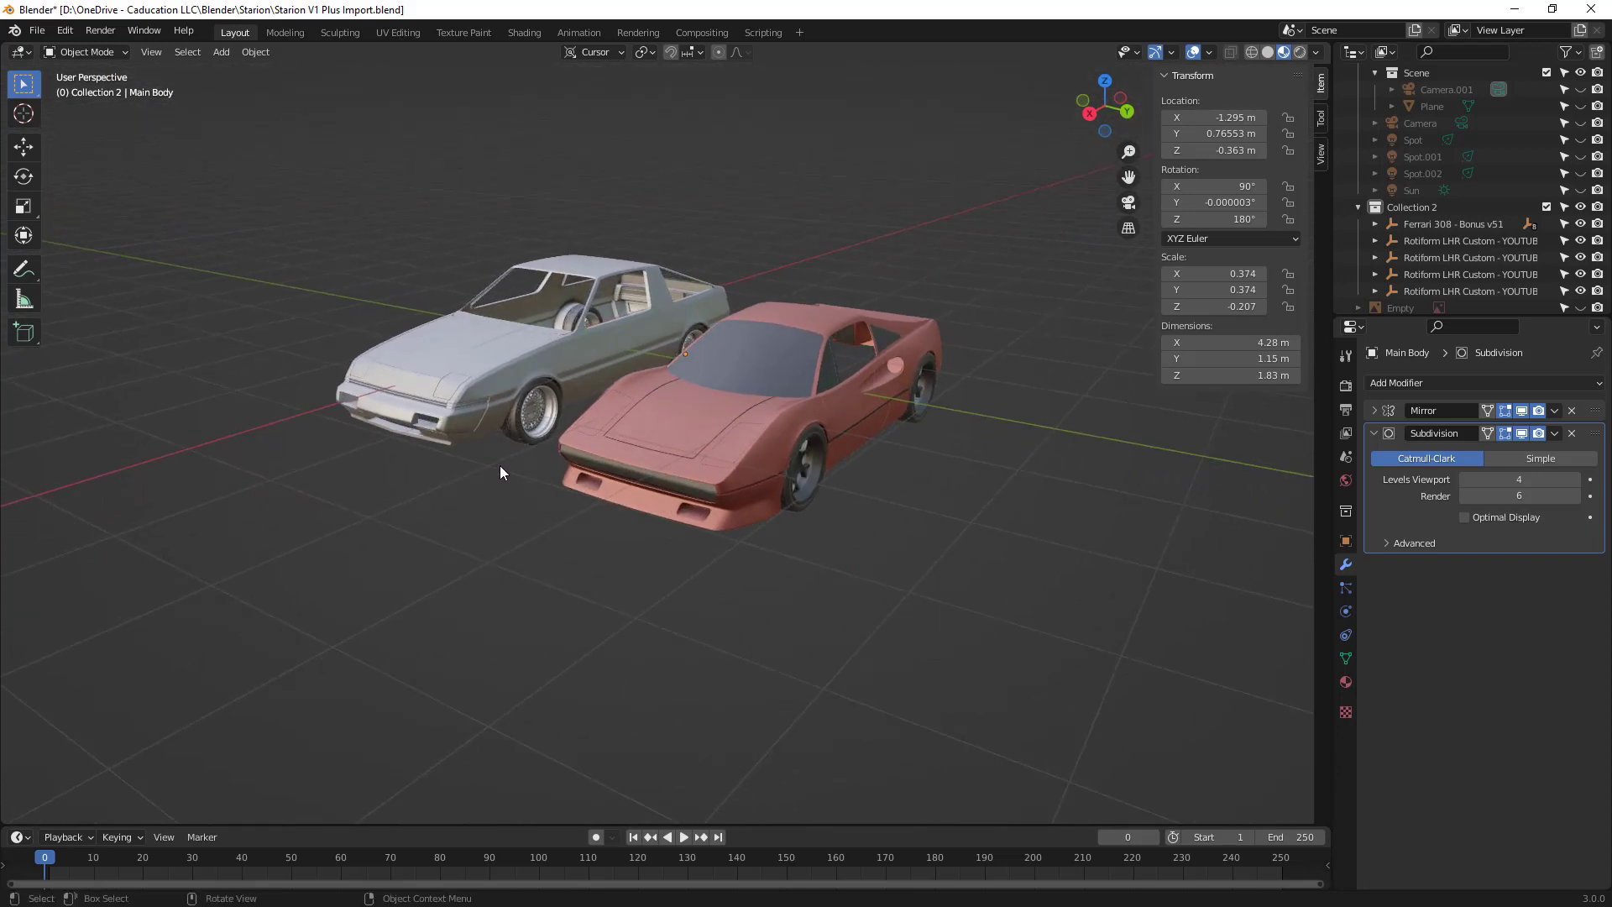
left_click(509, 373)
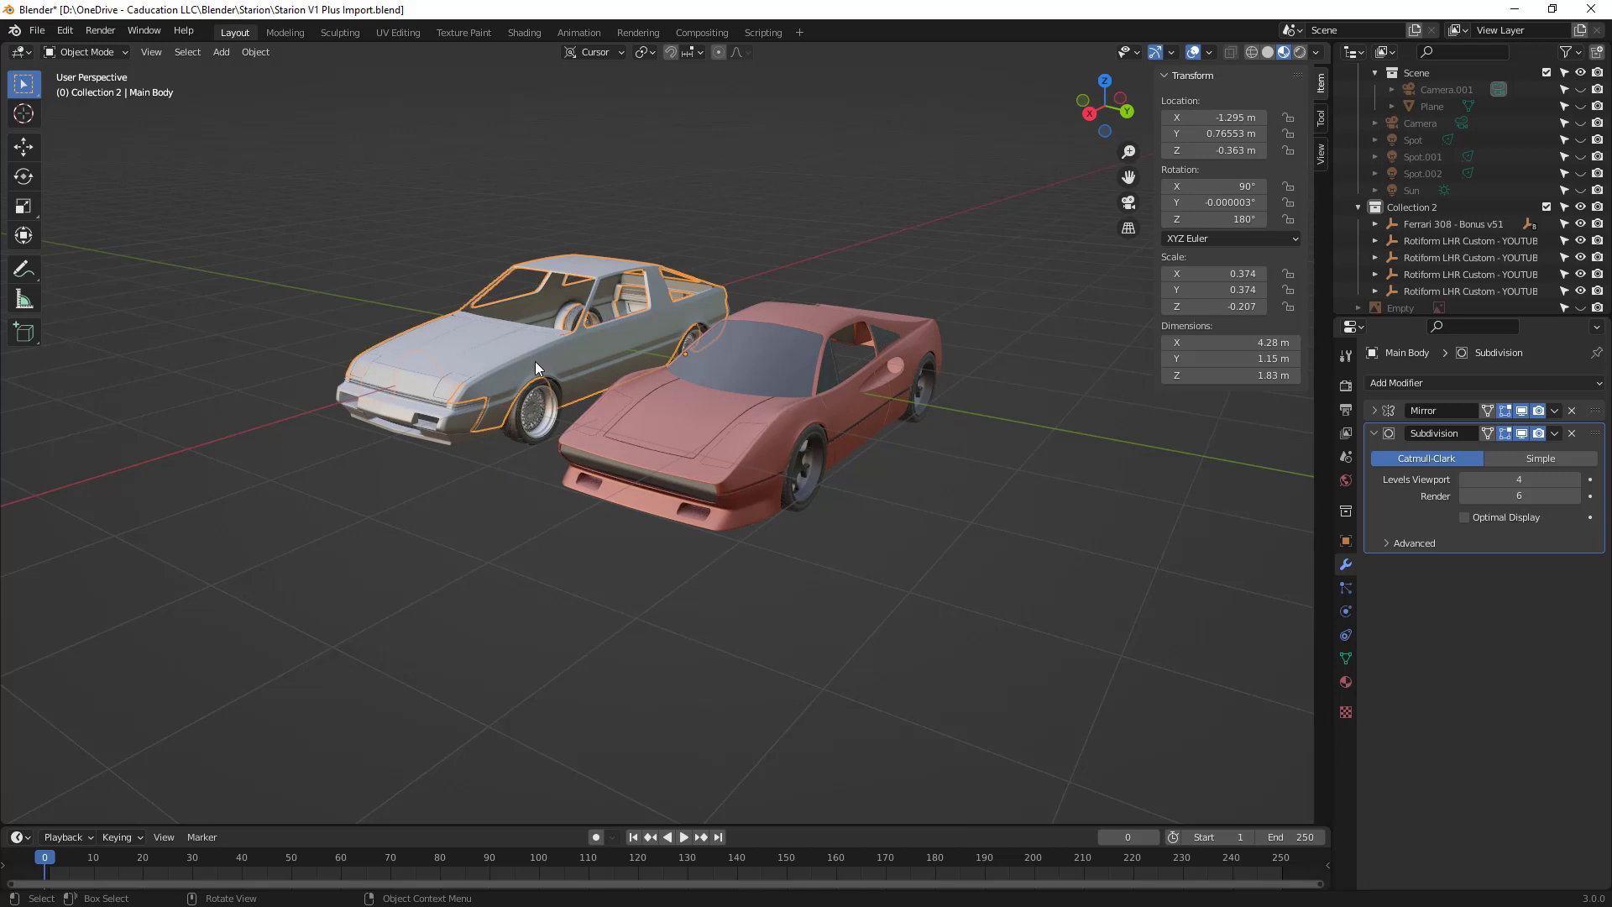
left_click(513, 443)
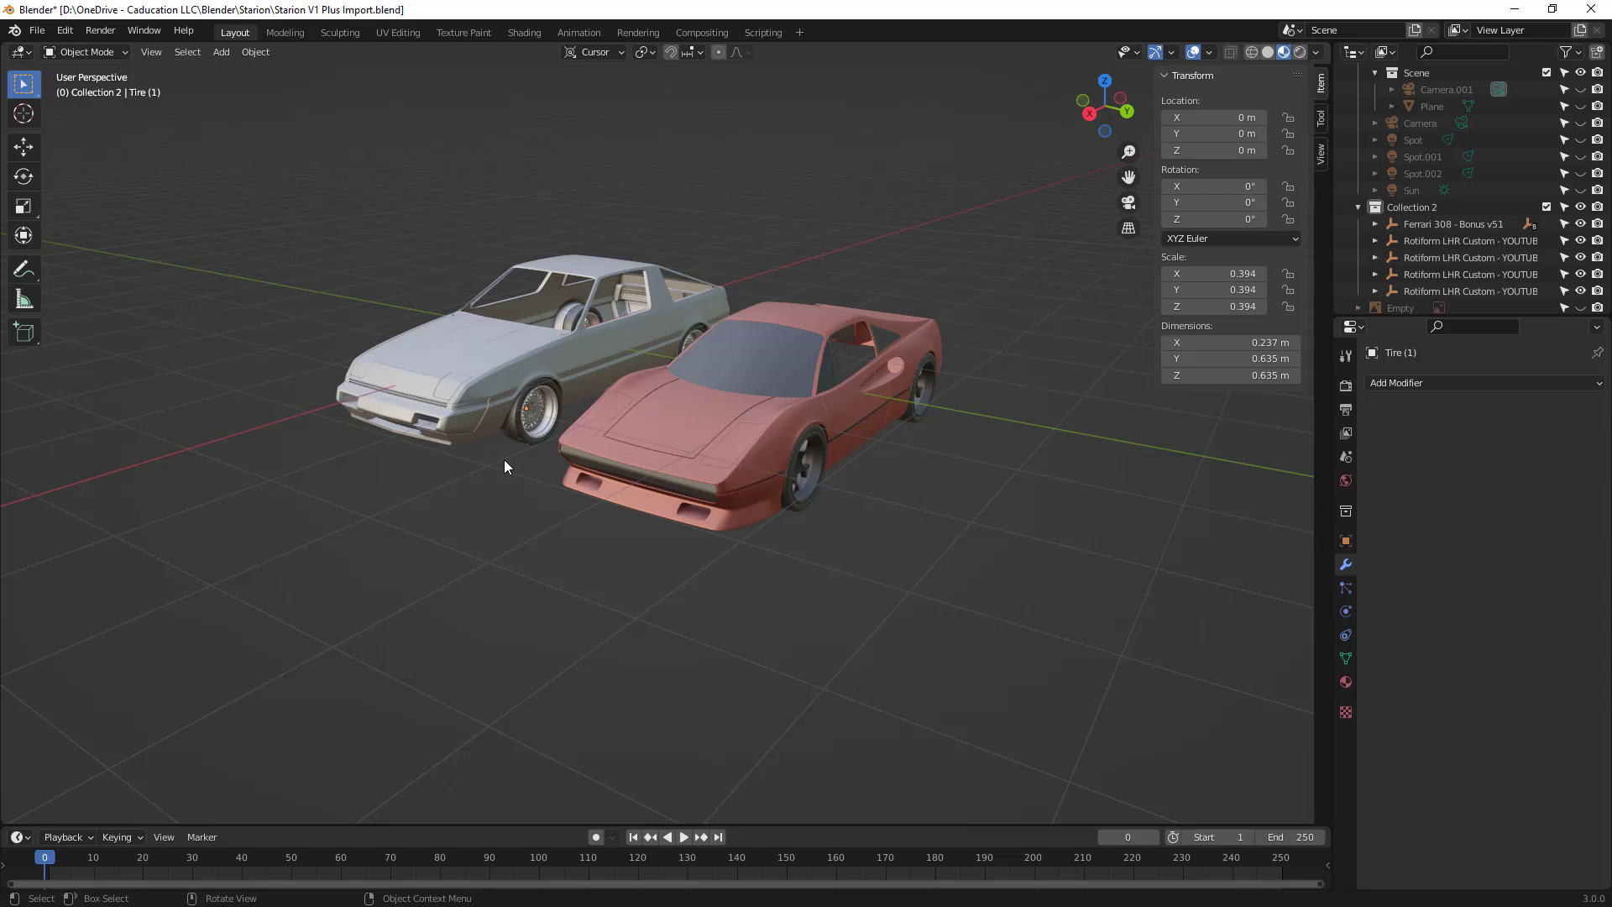
Step: Orbit around the Starion's wheels, then zoom out until the whole Starion shows beside the Ferrari
scroll(504, 460, "up", 10)
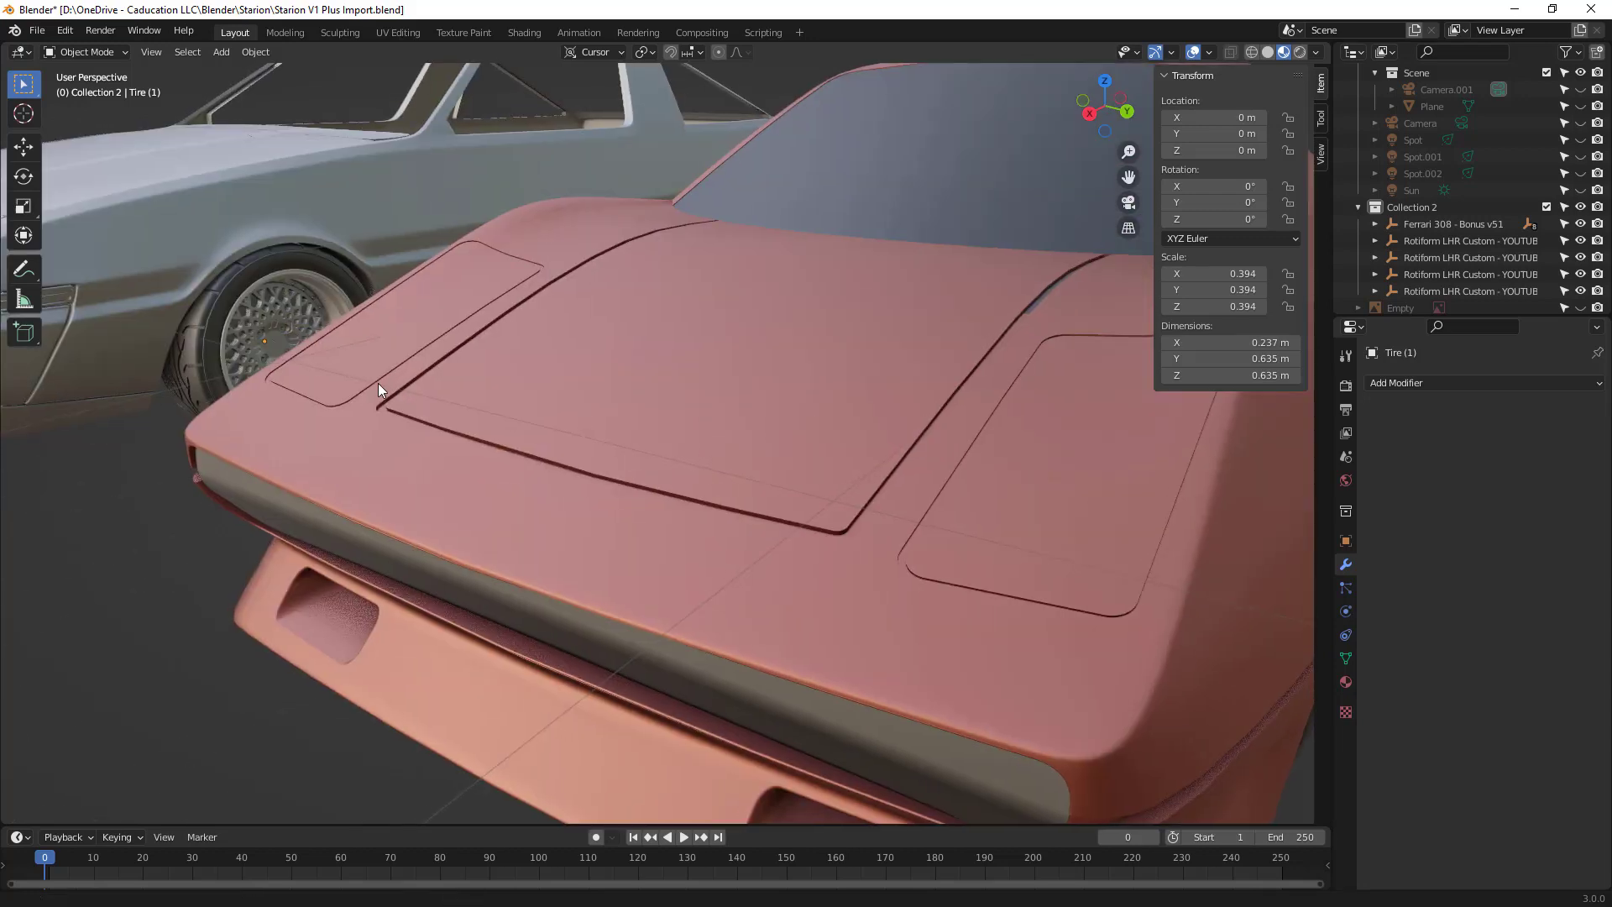
middle_click_drag(378, 383, 447, 444)
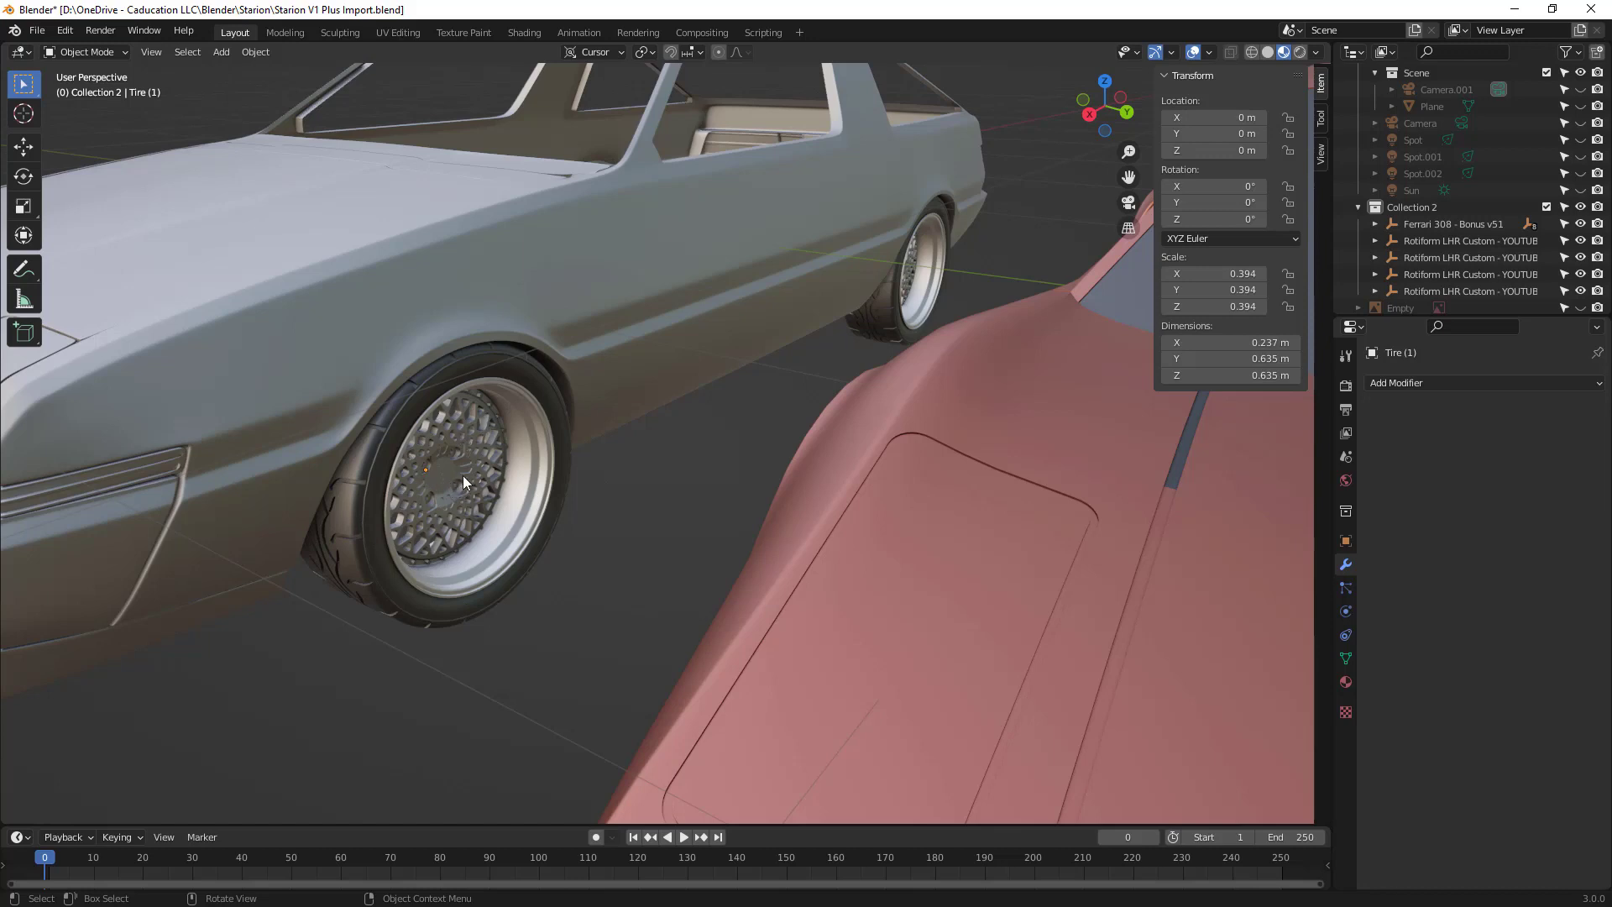
middle_click_drag(464, 482, 812, 339)
scroll(800, 332, "up", 10)
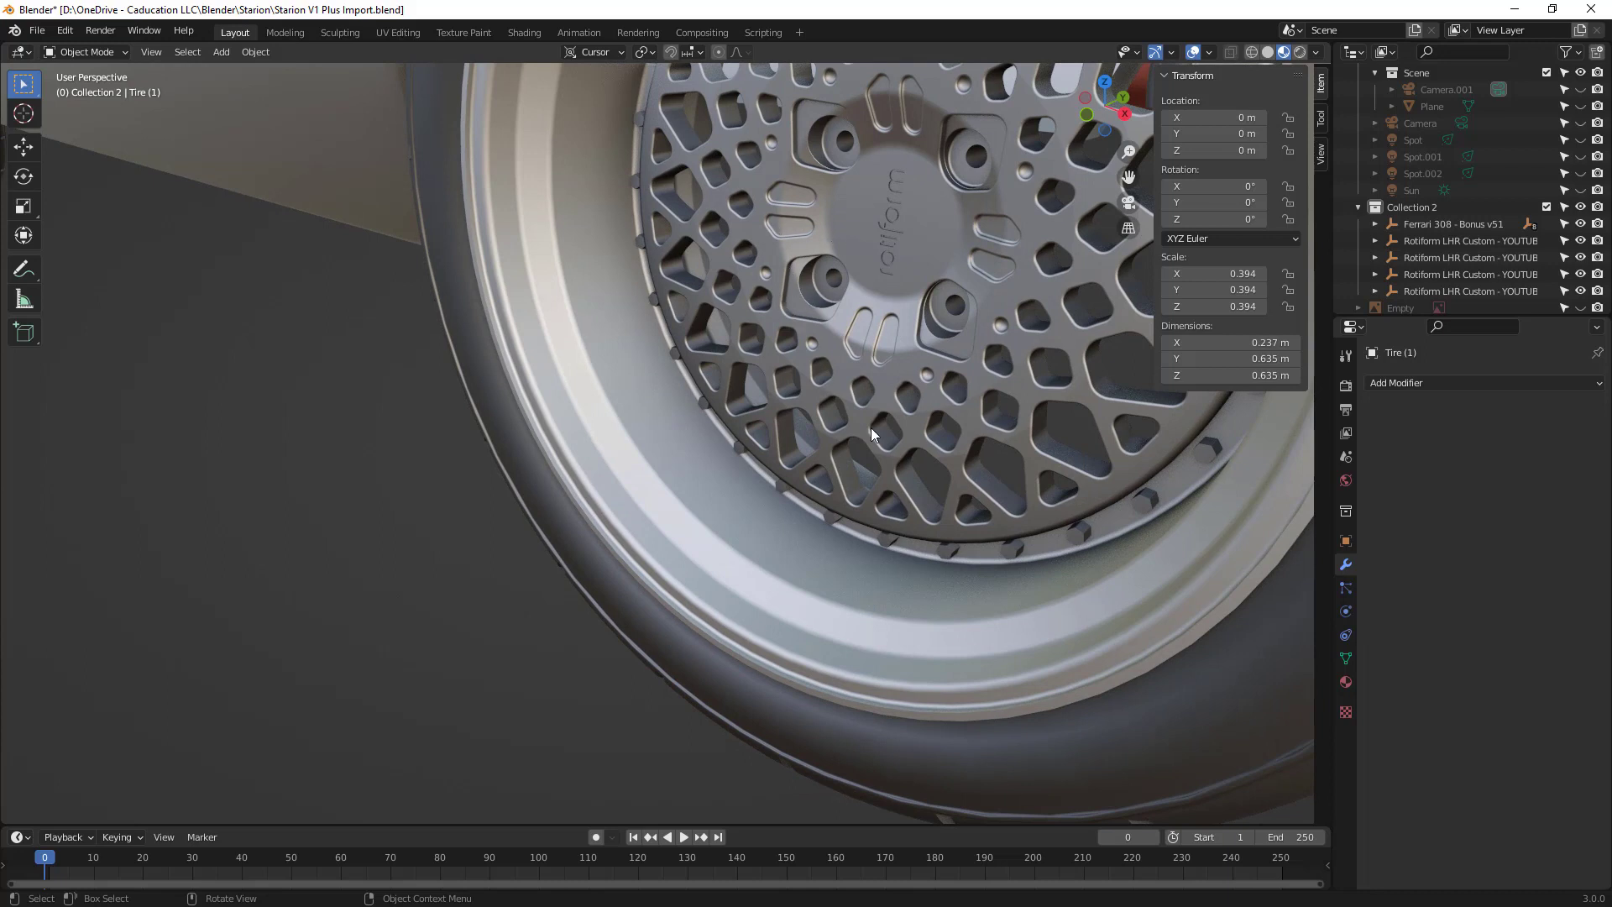
scroll(794, 431, "down", 3)
scroll(794, 430, "up", 4)
scroll(794, 431, "down", 6)
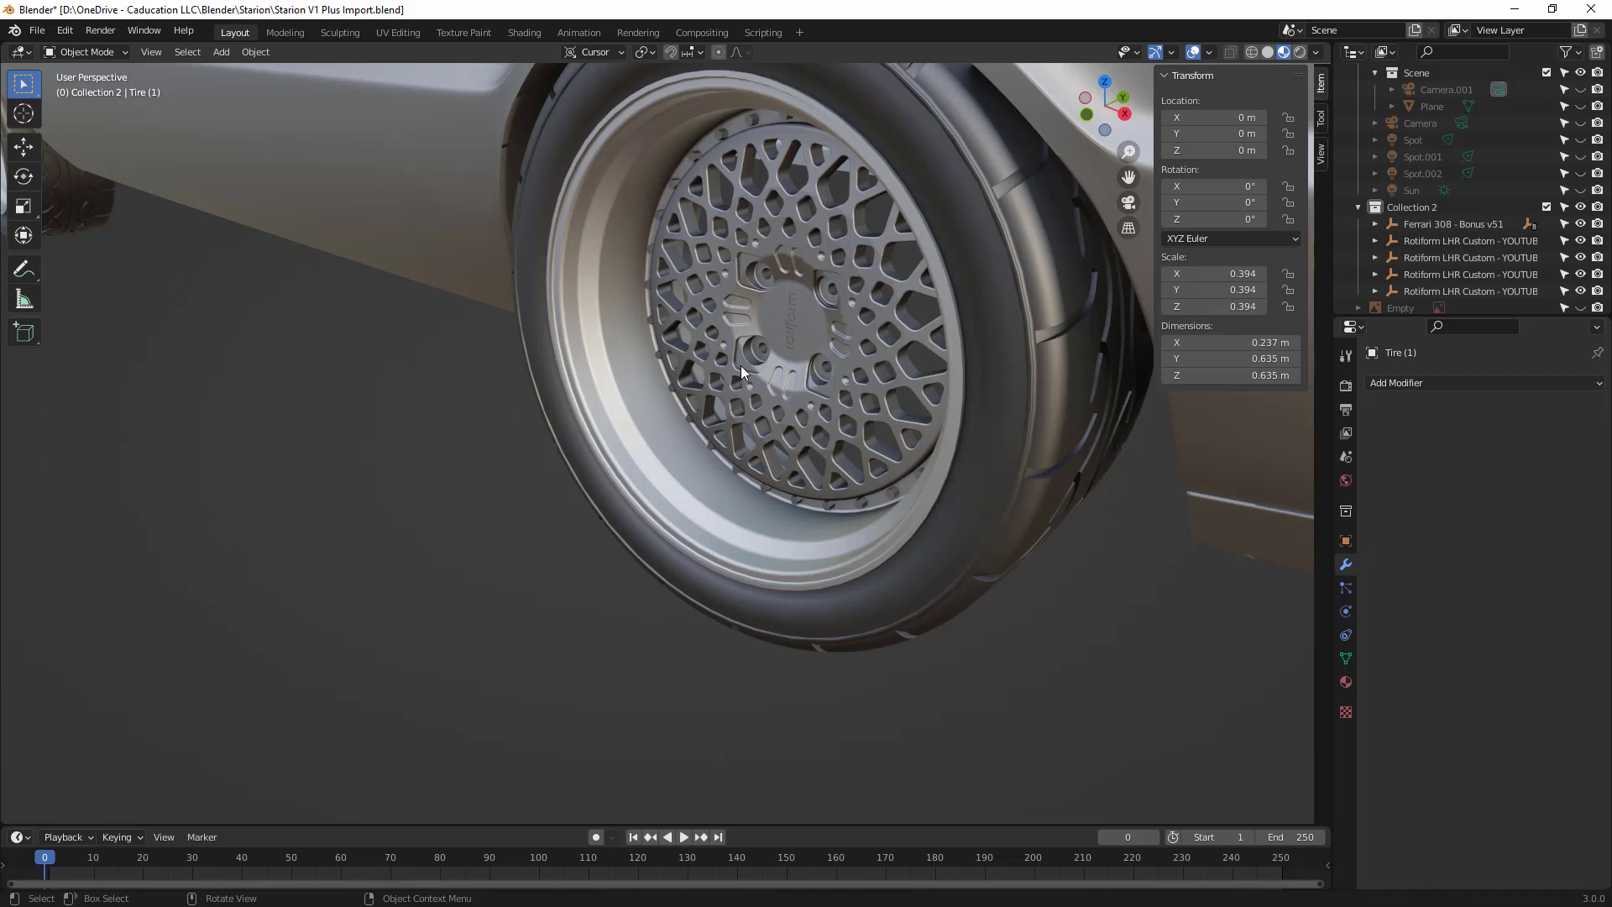
scroll(738, 374, "down", 3)
scroll(764, 339, "down", 6)
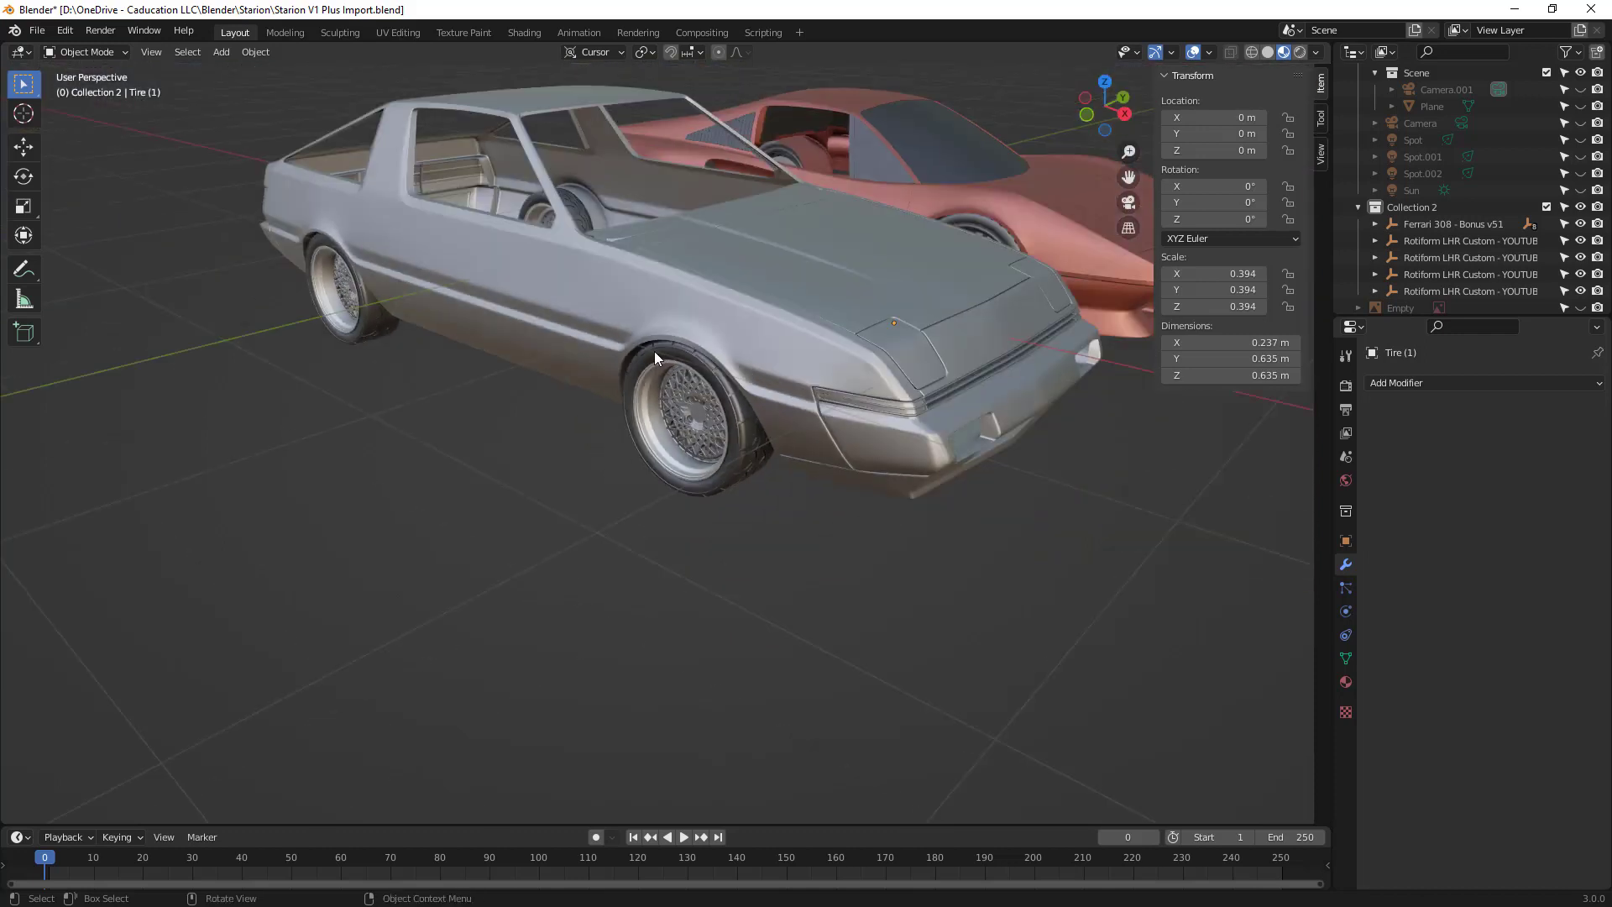
Step: Orbit, zoom out and pan so the red Ferrari 308 and grey Starion are both centred
middle_click_drag(802, 411, 681, 405)
scroll(688, 405, "down", 8)
middle_click_drag(822, 435, 729, 471, "shift")
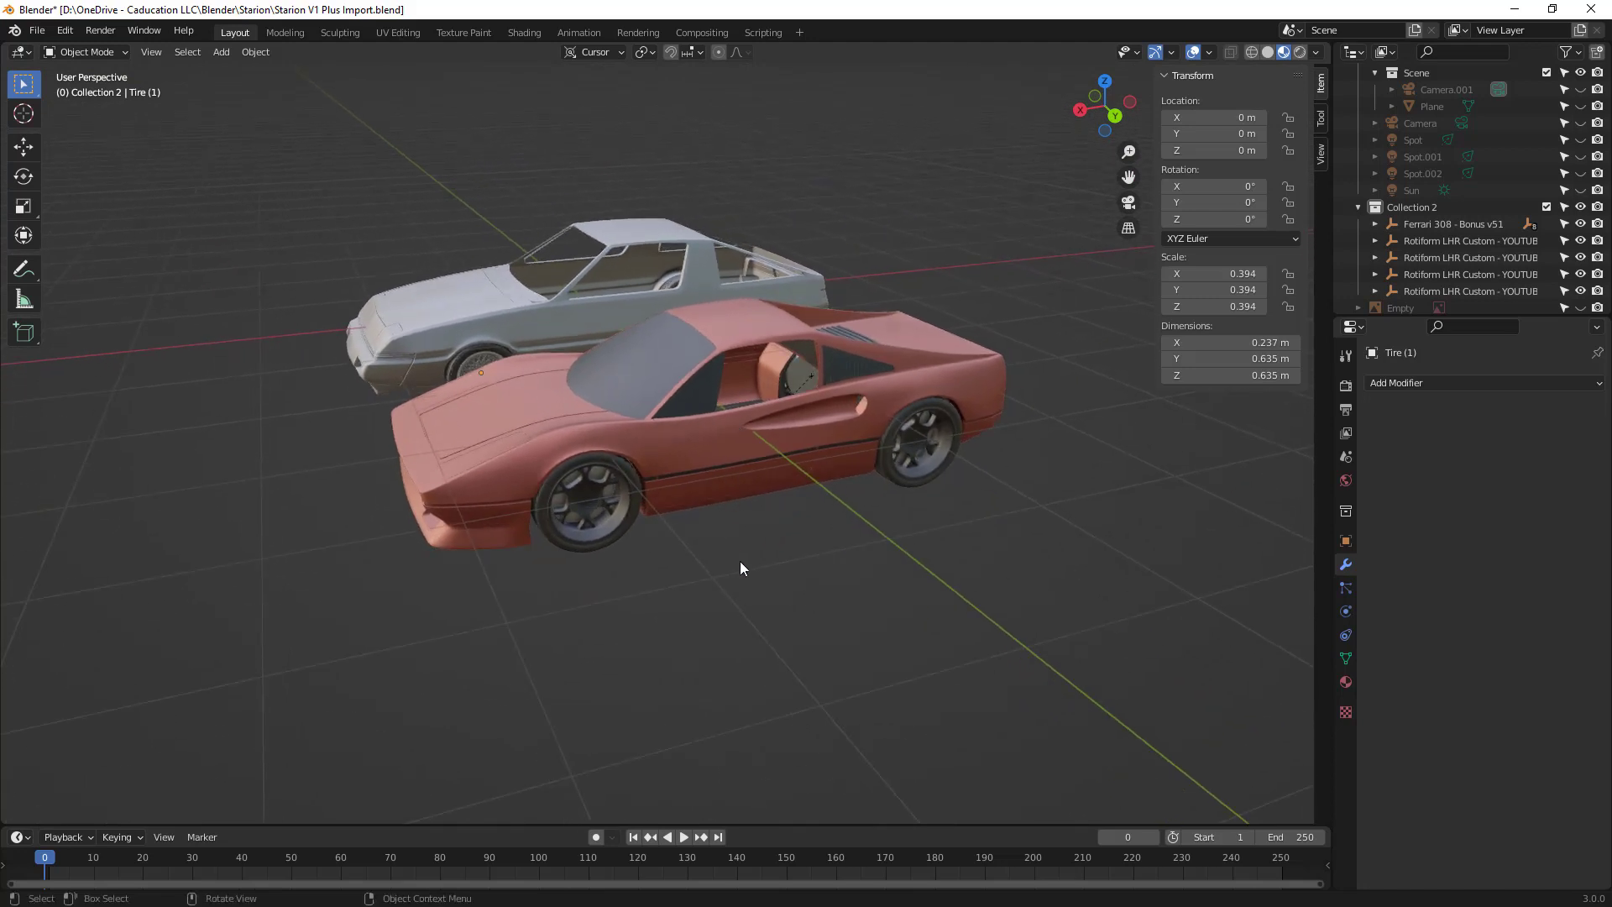